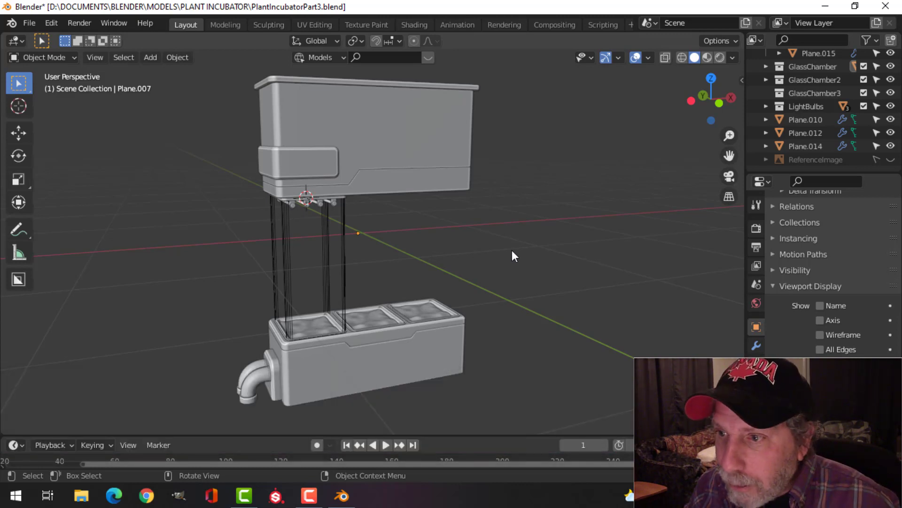
- Select the raised panel on the upper housing in front view, unhide ReferenceImage and display the scene in wireframe
{"action": "scroll", "coordinate": [477, 232], "scroll_direction": "up", "scroll_amount": 1}
{"action": "scroll", "coordinate": [476, 224], "scroll_direction": "down", "scroll_amount": 1}
{"action": "middle_click_drag", "start_coordinate": [476, 225], "coordinate": [477, 227], "text": "shift"}
{"action": "scroll", "coordinate": [476, 231], "scroll_direction": "up", "scroll_amount": 1}
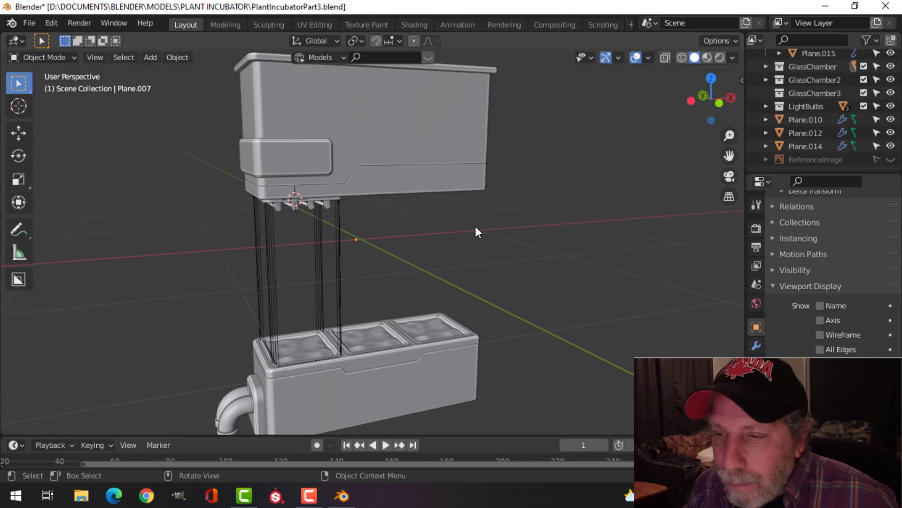
{"action": "key", "text": "KP_1"}
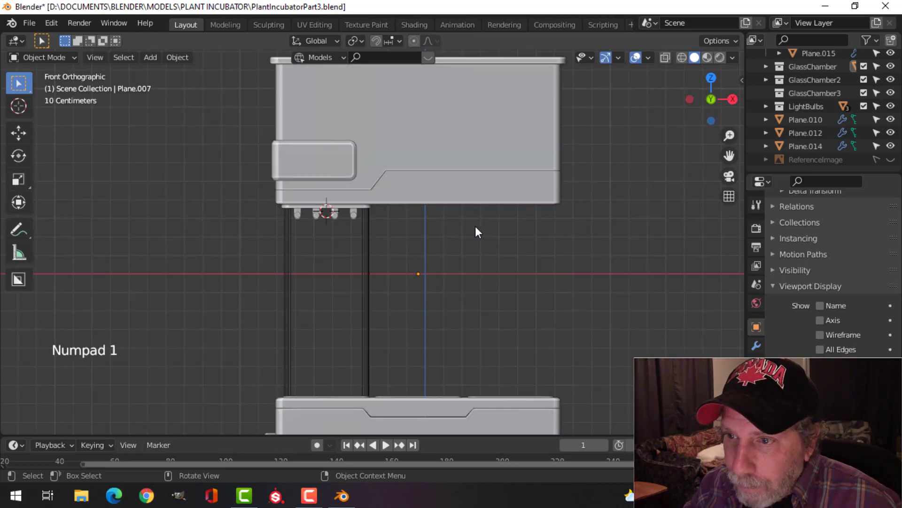
{"action": "scroll", "coordinate": [506, 197], "scroll_direction": "up", "scroll_amount": 1}
{"action": "middle_click_drag", "start_coordinate": [506, 197], "coordinate": [478, 266], "text": "shift"}
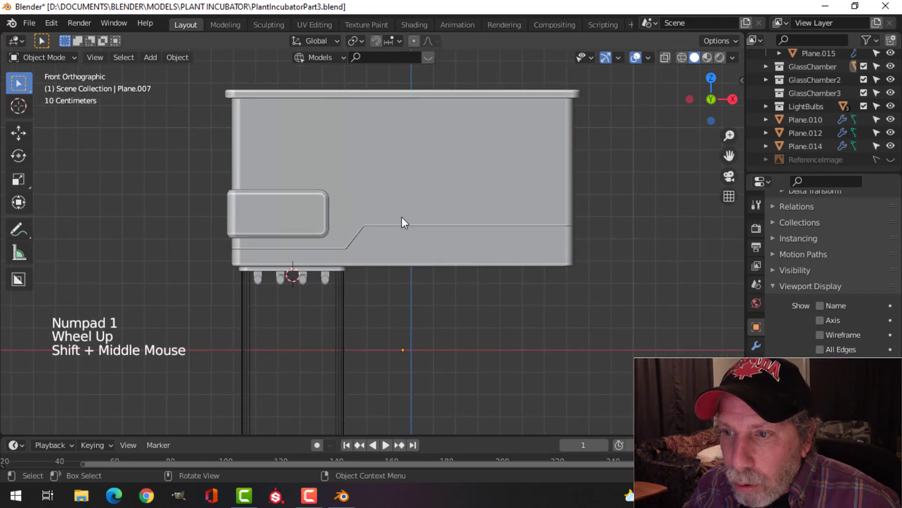
{"action": "left_click", "coordinate": [315, 219]}
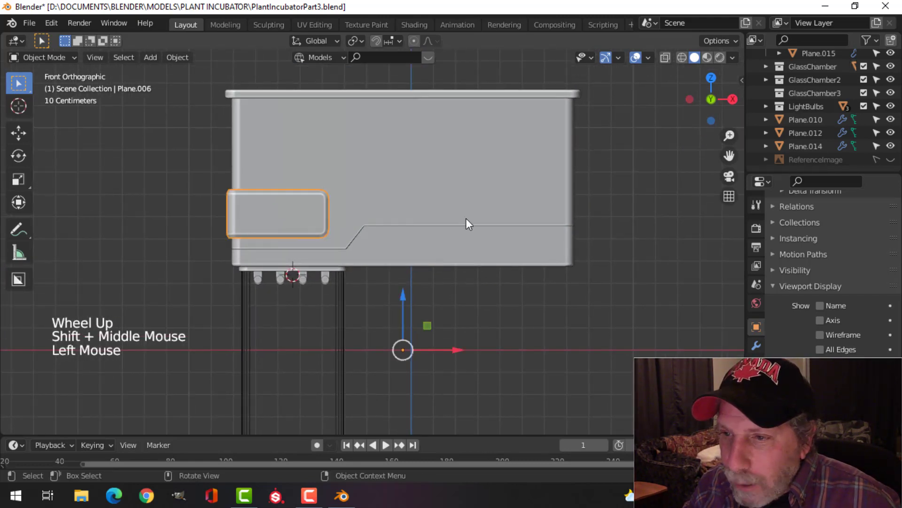
{"action": "left_click", "coordinate": [891, 159]}
{"action": "key", "text": "z"}
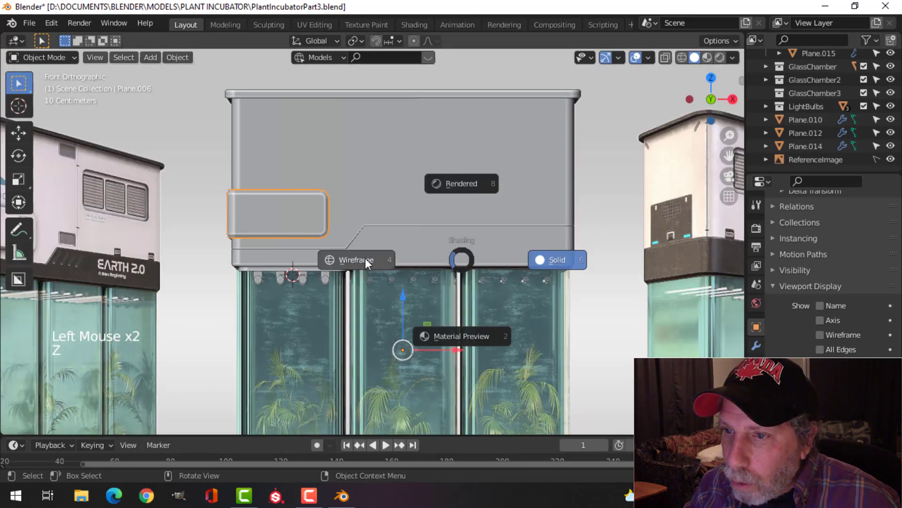
{"action": "scroll", "coordinate": [366, 254], "scroll_direction": "up", "scroll_amount": 2}
{"action": "scroll", "coordinate": [366, 253], "scroll_direction": "up", "scroll_amount": 2}
{"action": "scroll", "coordinate": [311, 233], "scroll_direction": "down", "scroll_amount": 1}
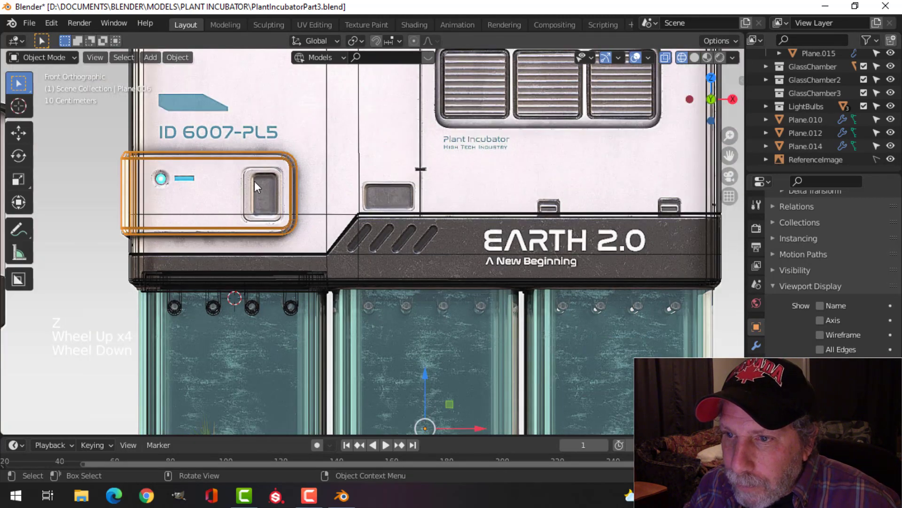
- Snap the 3D cursor to the raised panel's front face, then return to Object Mode and wireframe display
{"action": "key", "text": "z"}
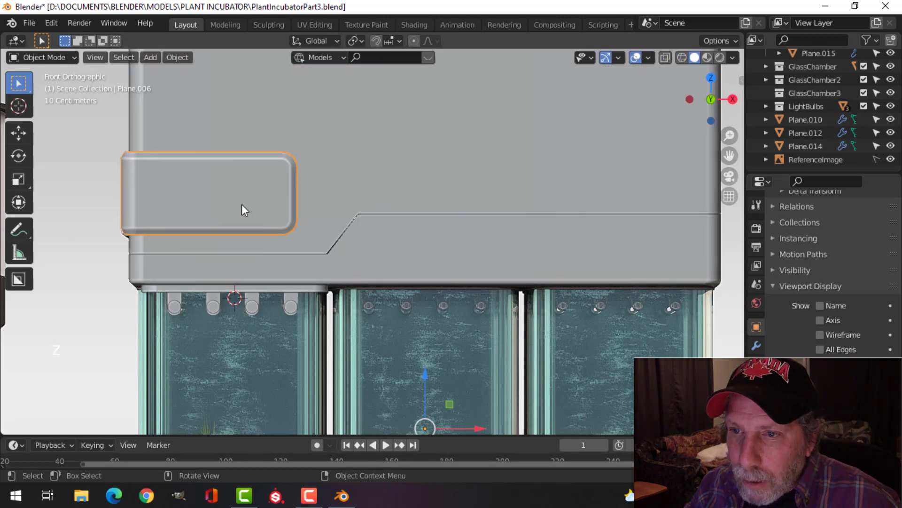
{"action": "key", "text": "Tab"}
{"action": "key", "text": "3"}
{"action": "left_click", "coordinate": [291, 190]}
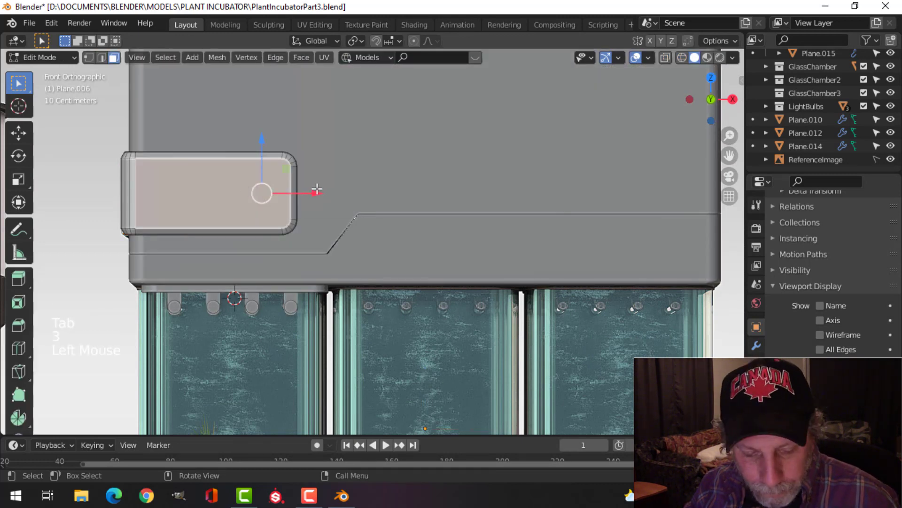
{"action": "key", "text": "shift+s"}
{"action": "key", "text": "Tab"}
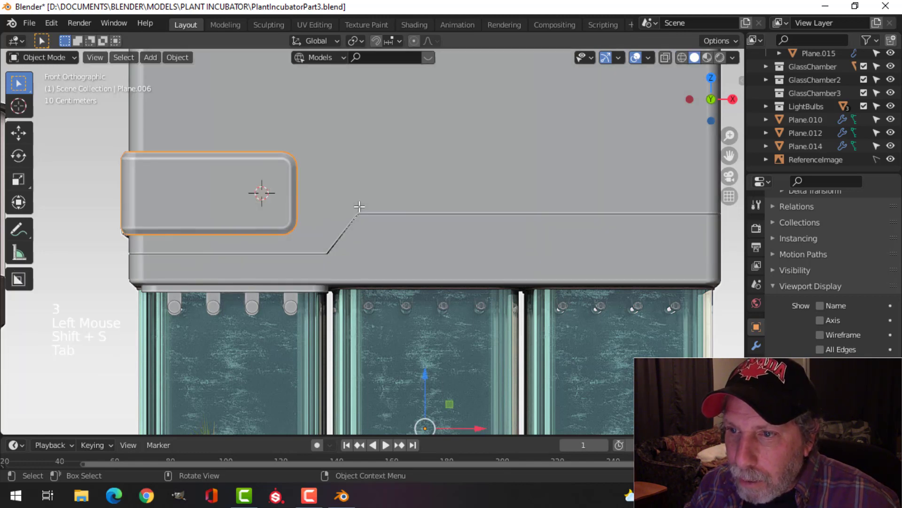
{"action": "key", "text": "z"}
{"action": "left_click", "coordinate": [277, 207]}
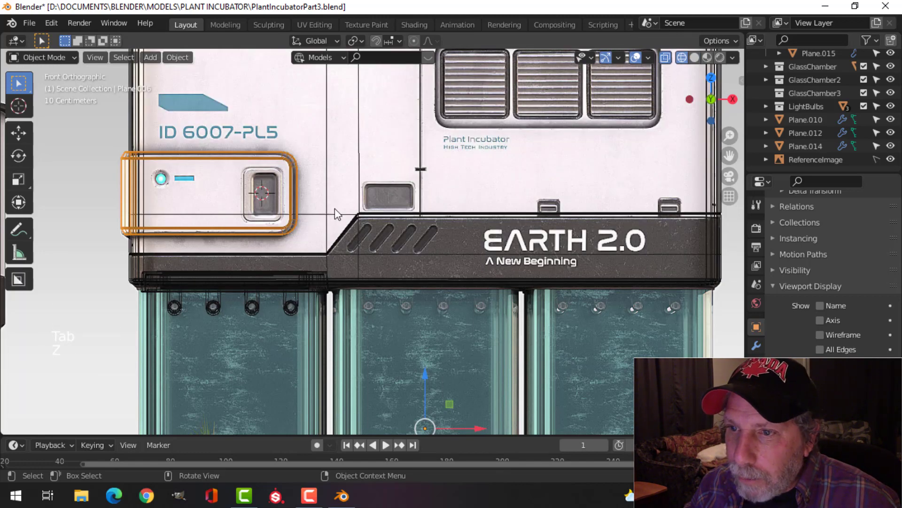
- Add a mesh plane at the 3D cursor over the reference's handle recess and enter Edit Mode
{"action": "scroll", "coordinate": [359, 200], "scroll_direction": "down", "scroll_amount": 2}
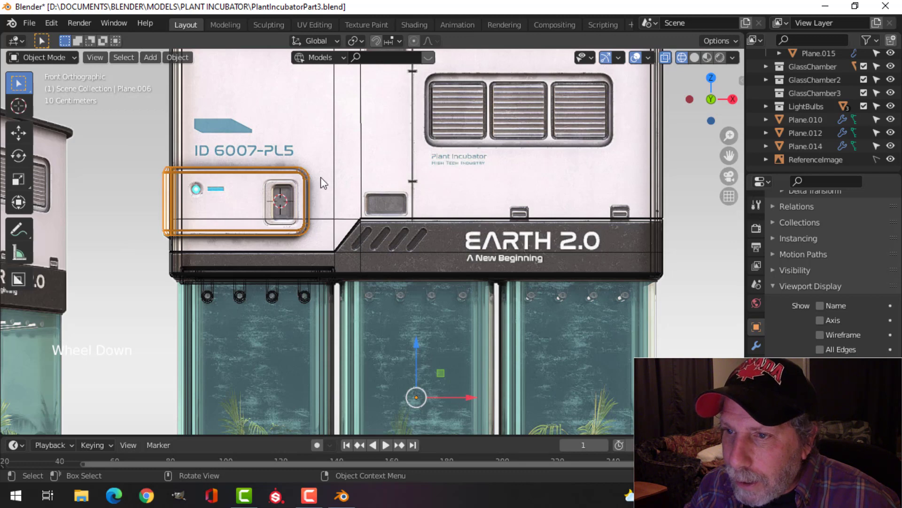
{"action": "scroll", "coordinate": [298, 205], "scroll_direction": "up", "scroll_amount": 1}
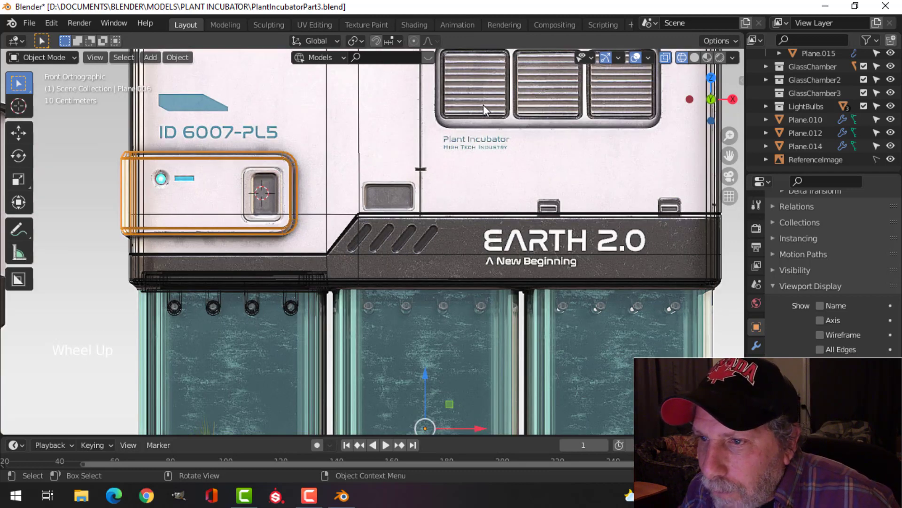
{"action": "scroll", "coordinate": [301, 229], "scroll_direction": "down", "scroll_amount": 1}
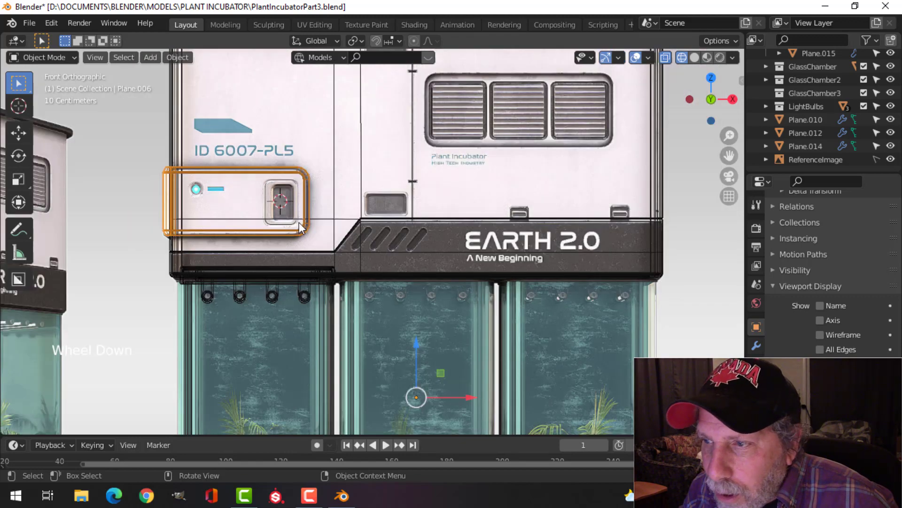
{"action": "scroll", "coordinate": [301, 229], "scroll_direction": "down", "scroll_amount": 1}
{"action": "scroll", "coordinate": [301, 229], "scroll_direction": "up", "scroll_amount": 1}
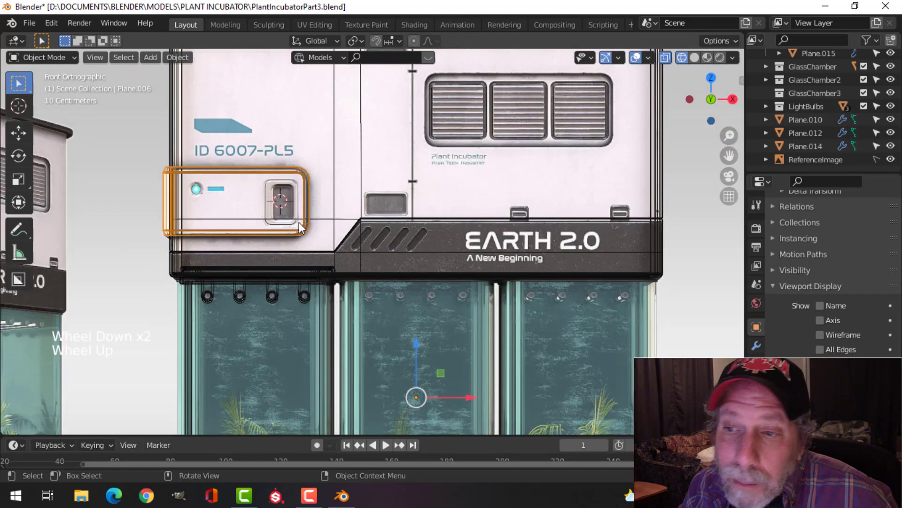
{"action": "scroll", "coordinate": [301, 228], "scroll_direction": "up", "scroll_amount": 2}
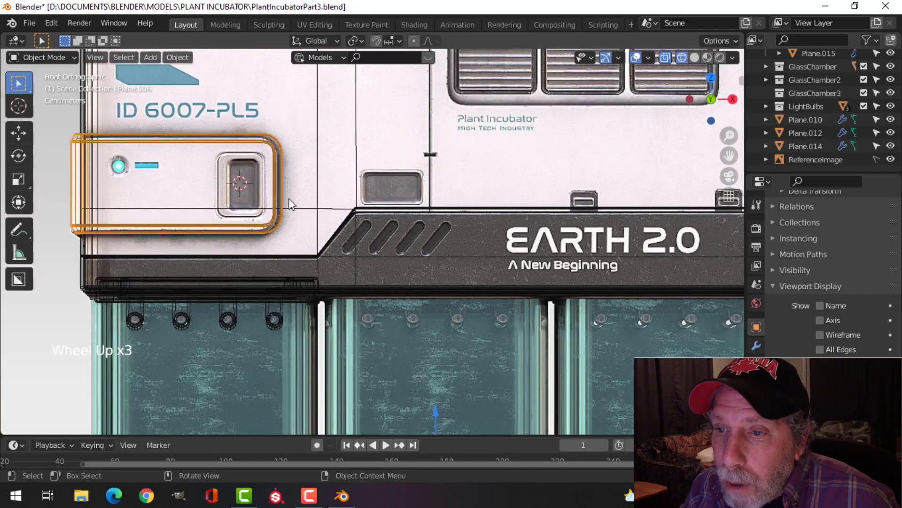
{"action": "middle_click_drag", "start_coordinate": [290, 204], "coordinate": [318, 216], "text": "shift"}
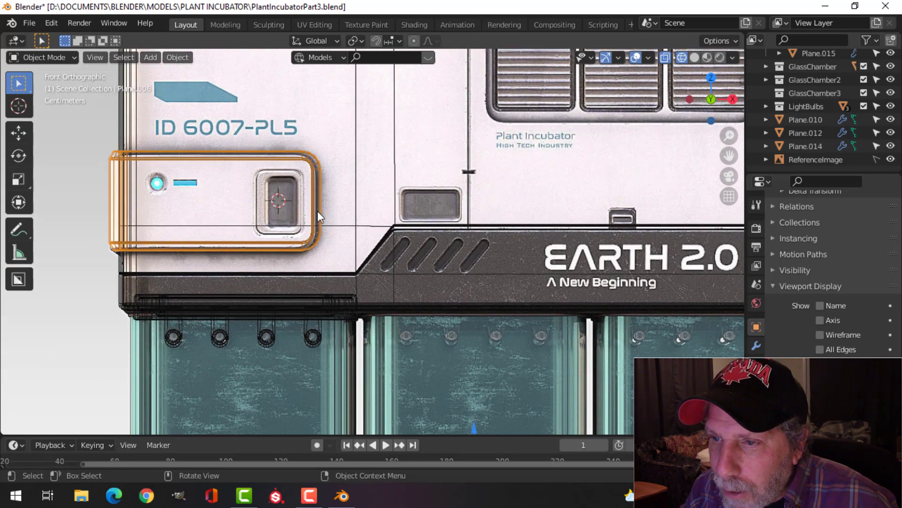
{"action": "key", "text": "shift+a"}
{"action": "mouse_move", "coordinate": [296, 186]}
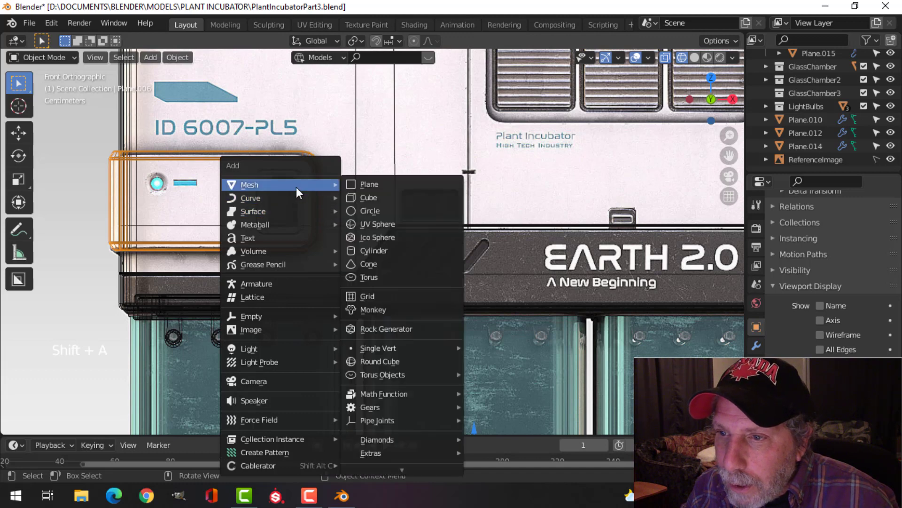
{"action": "left_click", "coordinate": [364, 185]}
{"action": "key", "text": "Tab"}
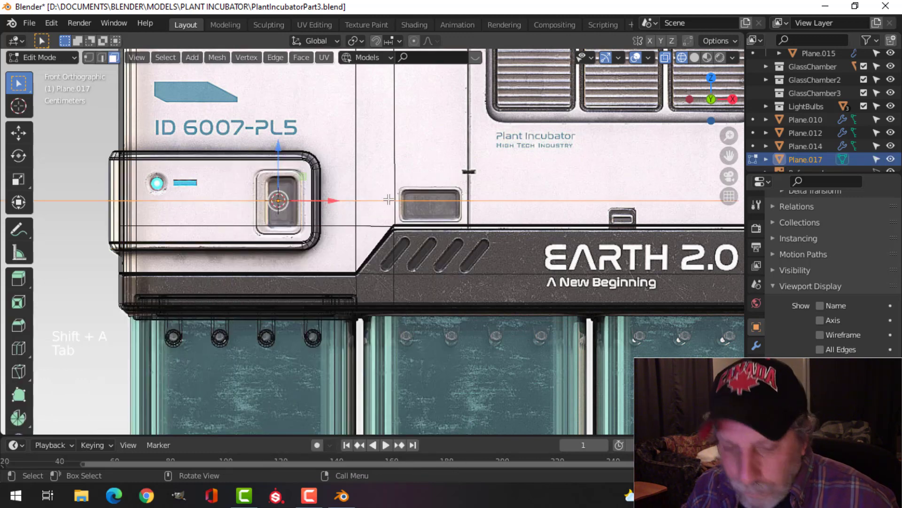
- Scale the new plane by about 0.064 and rotate it 90° about the X axis to face the front
{"action": "scroll", "coordinate": [386, 198], "scroll_direction": "up", "scroll_amount": 1}
{"action": "key", "text": "s"}
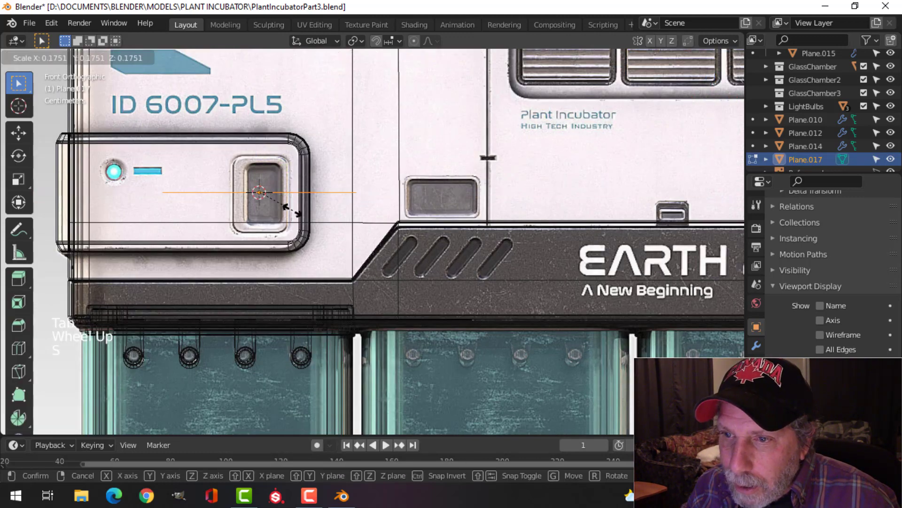
{"action": "left_click", "coordinate": [262, 194]}
{"action": "scroll", "coordinate": [373, 243], "scroll_direction": "up", "scroll_amount": 2}
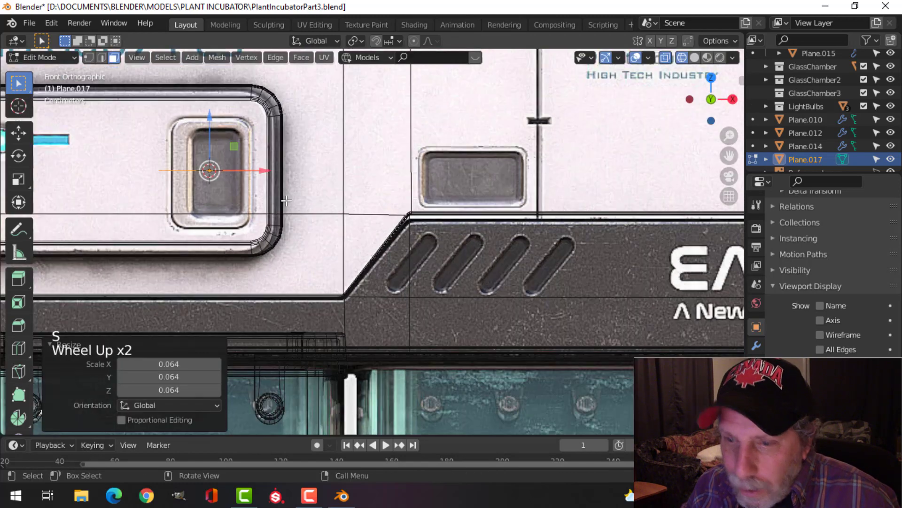
{"action": "type", "text": "rx90"}
{"action": "key", "text": "Return"}
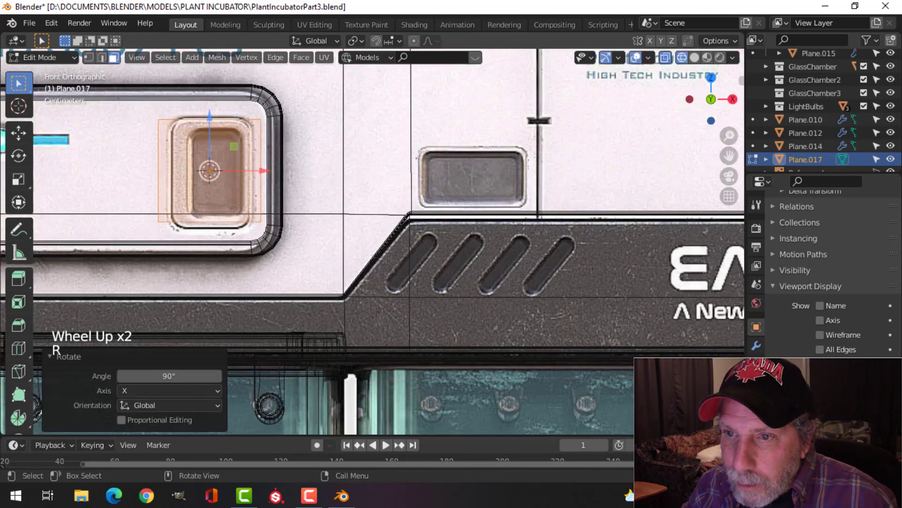
{"action": "middle_click_drag", "start_coordinate": [252, 179], "coordinate": [294, 186], "text": "shift"}
{"action": "scroll", "coordinate": [293, 187], "scroll_direction": "up", "scroll_amount": 1}
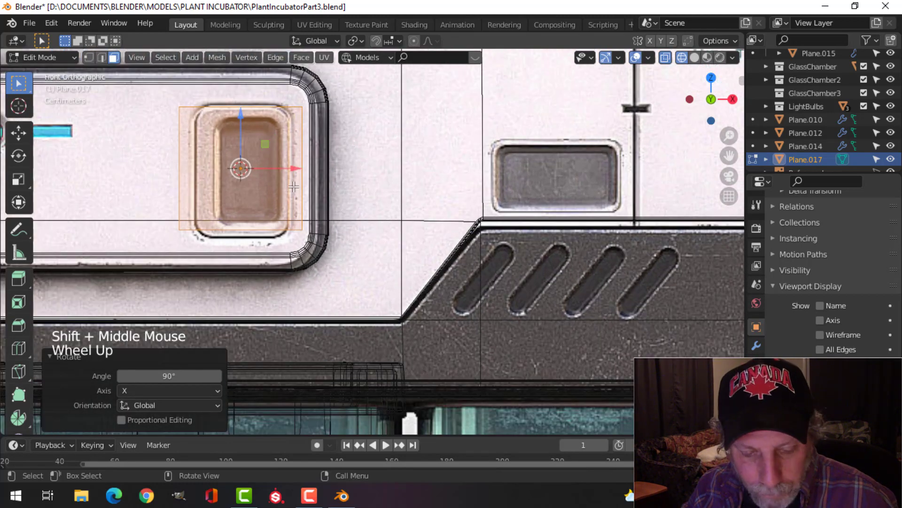
- Move the plane's side edges inward and its lower edge down to match the handle recess outline in the reference
{"action": "key", "text": "2"}
{"action": "left_click", "coordinate": [242, 165]}
{"action": "left_click_drag", "start_coordinate": [241, 167], "coordinate": [244, 167]}
{"action": "left_click", "coordinate": [301, 165]}
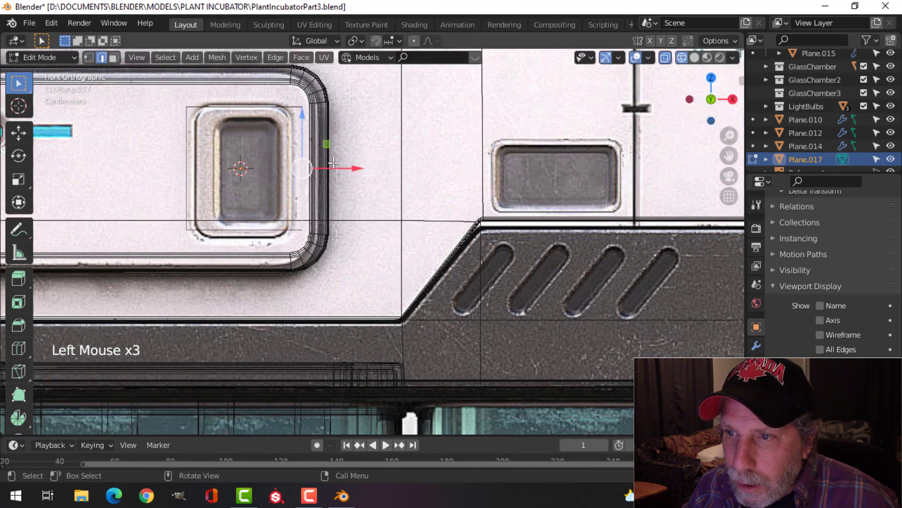
{"action": "left_click_drag", "start_coordinate": [335, 165], "coordinate": [329, 166]}
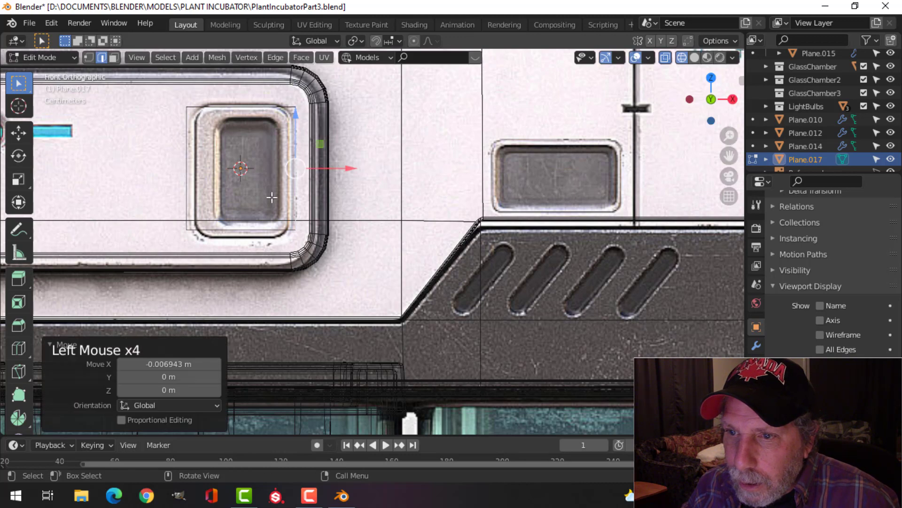
{"action": "left_click", "coordinate": [250, 230]}
{"action": "left_click_drag", "start_coordinate": [248, 190], "coordinate": [248, 195]}
- Bevel all four corner vertices of the plane with a width of about 0.0198 m and 4 segments
{"action": "key", "text": "a"}
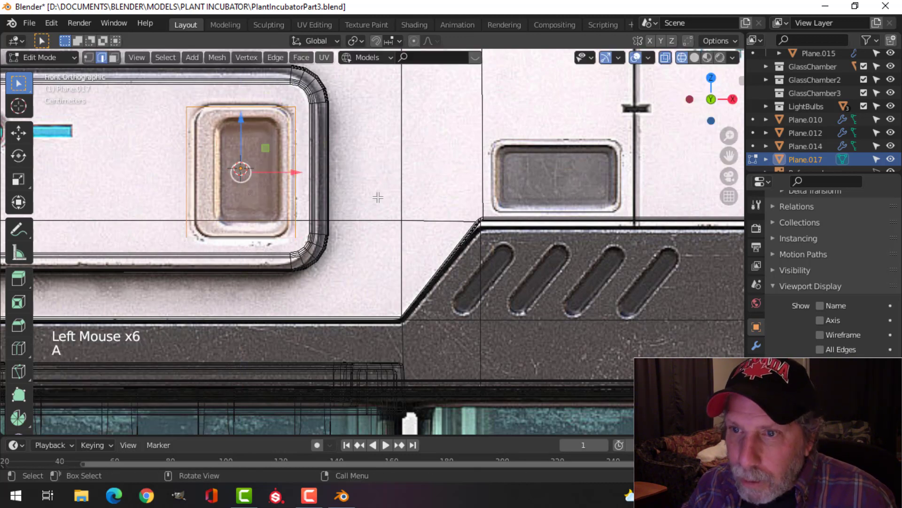
{"action": "key", "text": "1"}
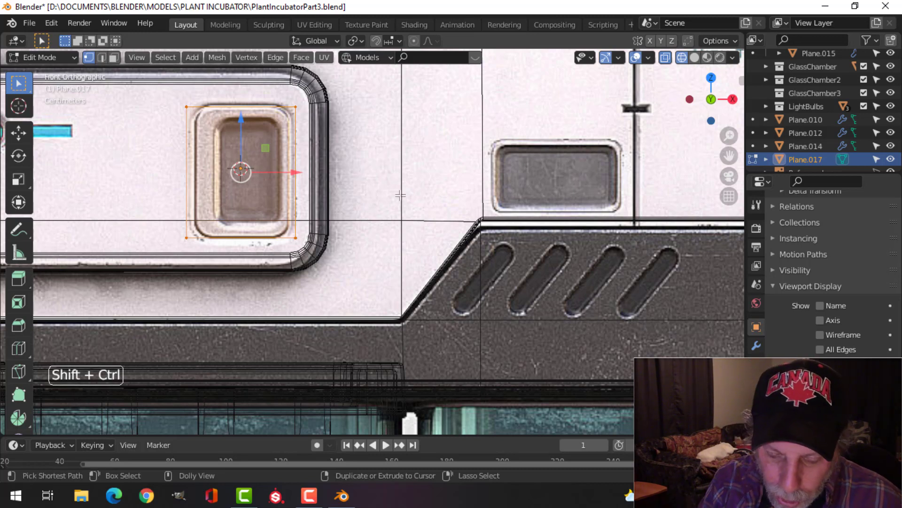
{"action": "key", "text": "shift+ctrl+b"}
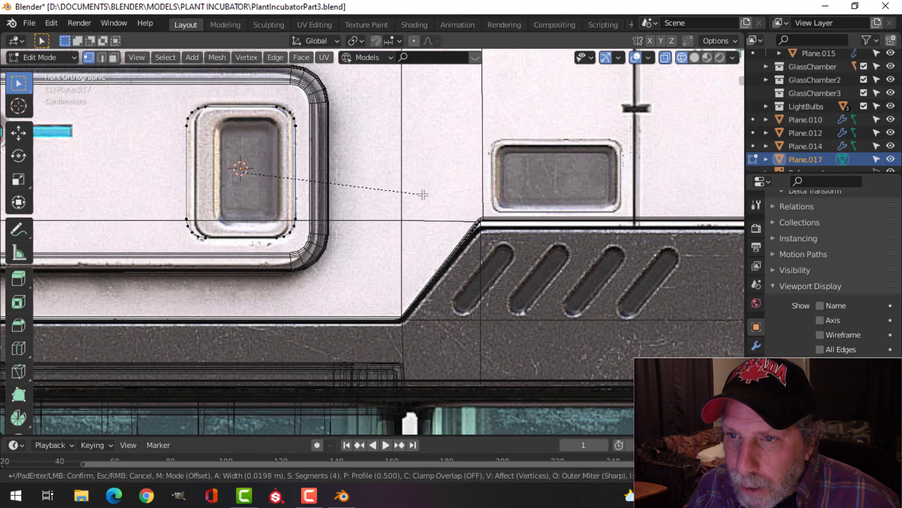
{"action": "left_click", "coordinate": [423, 195]}
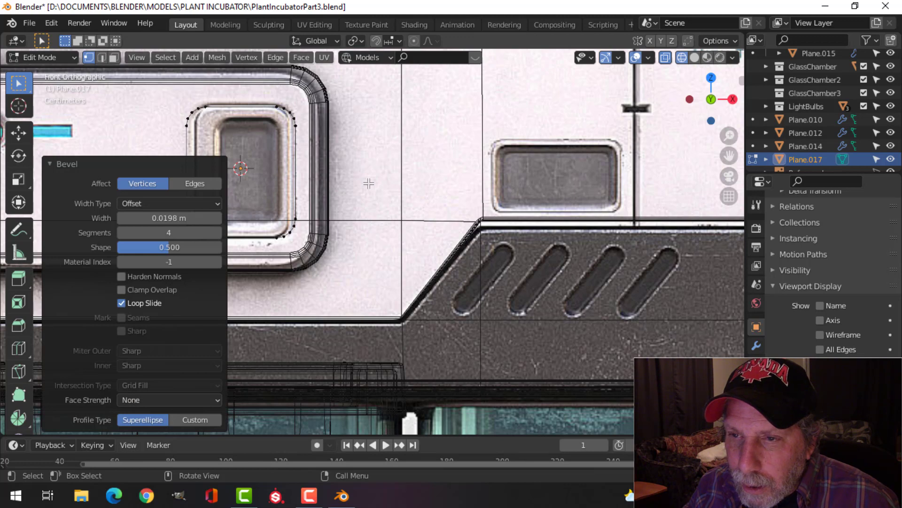
- Move the rounded outline's left-side vertices about 0.009 m along X to align with the reference recess
{"action": "key", "text": "alt+a"}
{"action": "key", "text": "b"}
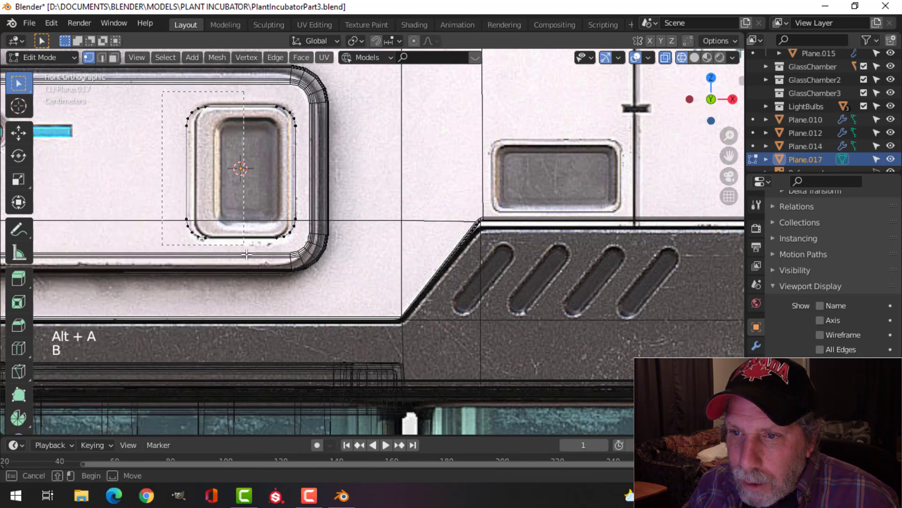
{"action": "left_click_drag", "start_coordinate": [247, 253], "coordinate": [249, 256]}
{"action": "left_click_drag", "start_coordinate": [251, 172], "coordinate": [259, 172]}
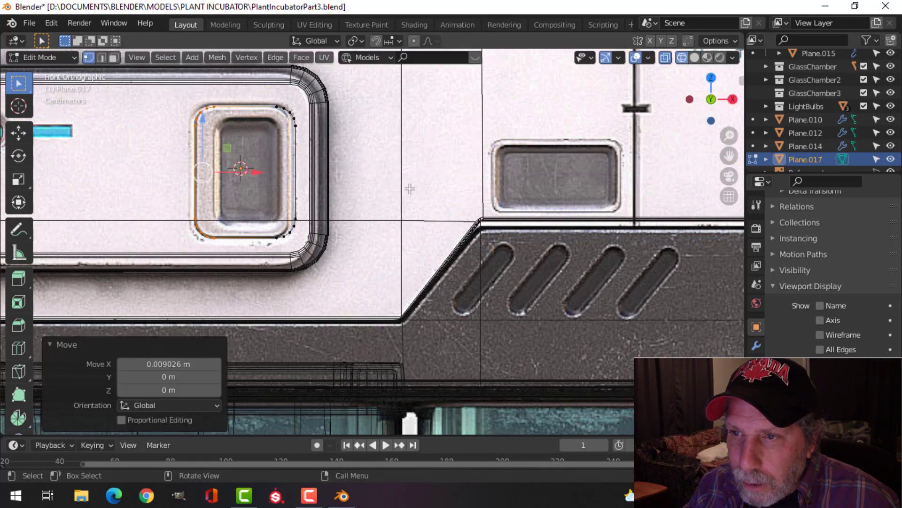
- Extrude the whole rounded face about 0.027 m along its normal to form a solid block
{"action": "key", "text": "a"}
{"action": "middle_click_drag", "start_coordinate": [410, 189], "coordinate": [338, 238]}
{"action": "scroll", "coordinate": [404, 221], "scroll_direction": "down", "scroll_amount": 3}
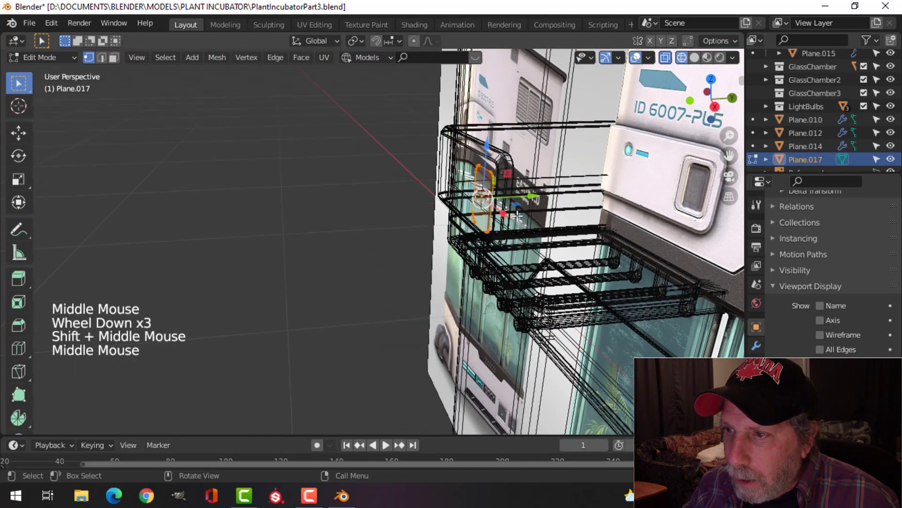
{"action": "middle_click_drag", "start_coordinate": [517, 216], "coordinate": [378, 262], "text": "shift"}
{"action": "key", "text": "e"}
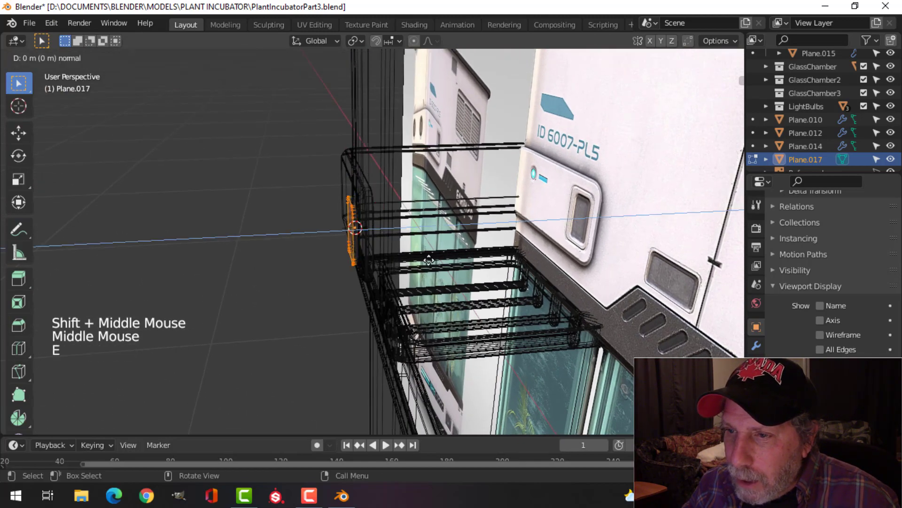
{"action": "left_click", "coordinate": [422, 262]}
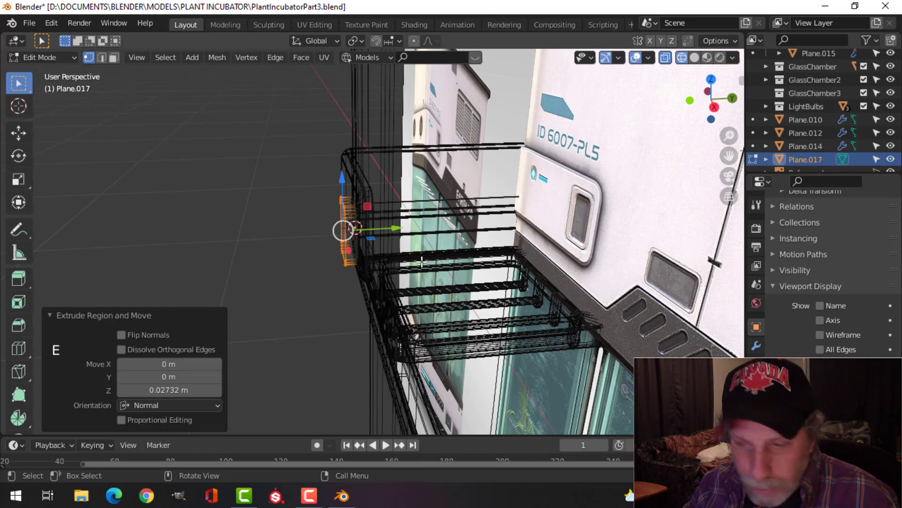
- Switch to solid shading and move the entire block along the Y axis so it protrudes in front of the panel
{"action": "key", "text": "z"}
{"action": "key", "text": "a"}
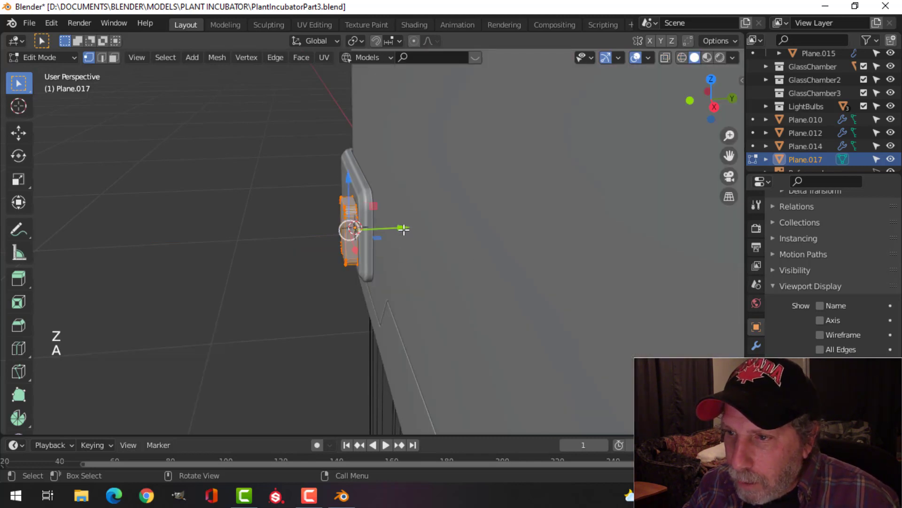
{"action": "left_click_drag", "start_coordinate": [403, 229], "coordinate": [373, 232]}
{"action": "scroll", "coordinate": [391, 230], "scroll_direction": "up", "scroll_amount": 4}
{"action": "middle_click_drag", "start_coordinate": [390, 229], "coordinate": [338, 237], "text": "shift"}
{"action": "middle_click_drag", "start_coordinate": [338, 238], "coordinate": [317, 240]}
- Check the rounded block's normals by briefly showing the Face Orientation overlay in Object Mode
{"action": "key", "text": "Tab"}
{"action": "left_click", "coordinate": [648, 58]}
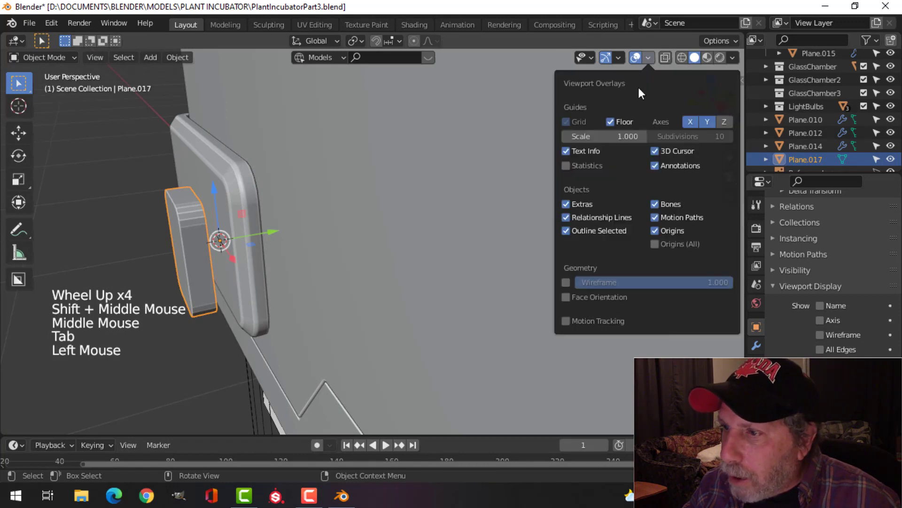
{"action": "left_click", "coordinate": [592, 297]}
{"action": "left_click", "coordinate": [591, 296]}
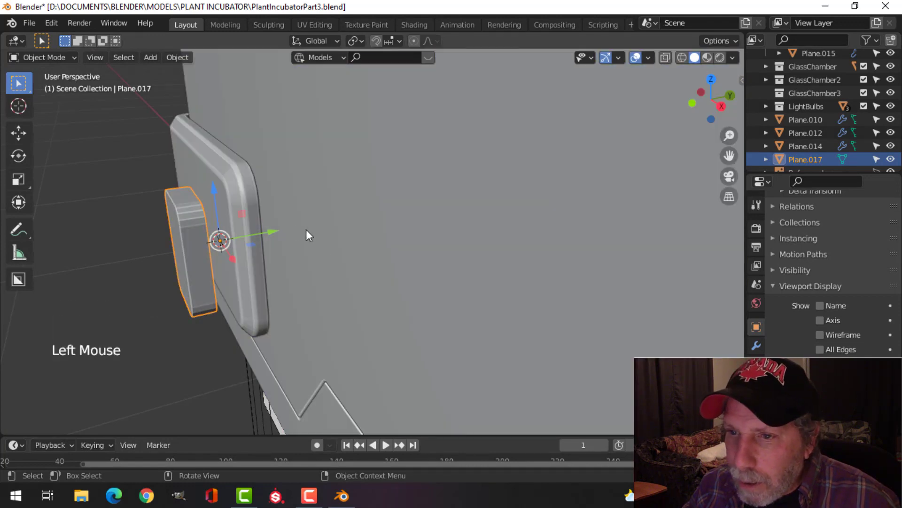
- Move the whole rounded block along the Y axis so it sinks partway into the raised front panel
{"action": "middle_click_drag", "start_coordinate": [305, 229], "coordinate": [330, 189], "text": "shift"}
{"action": "key", "text": "Tab"}
{"action": "key", "text": "a"}
{"action": "left_click_drag", "start_coordinate": [330, 190], "coordinate": [352, 198]}
{"action": "middle_click_drag", "start_coordinate": [352, 198], "coordinate": [381, 195]}
{"action": "key", "text": "Tab"}
{"action": "scroll", "coordinate": [297, 253], "scroll_direction": "down", "scroll_amount": 3}
{"action": "key", "text": "alt+a"}
{"action": "middle_click_drag", "start_coordinate": [381, 195], "coordinate": [357, 193]}
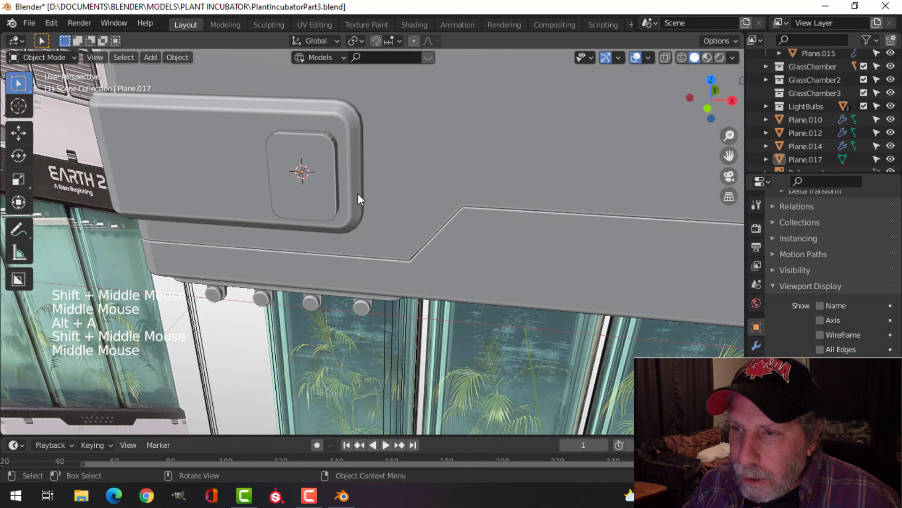
- Isolate the rounded block and the raised wraparound panel in local view
{"action": "left_click", "coordinate": [321, 162]}
{"action": "left_click", "coordinate": [381, 132], "text": "shift"}
{"action": "key", "text": "slash"}
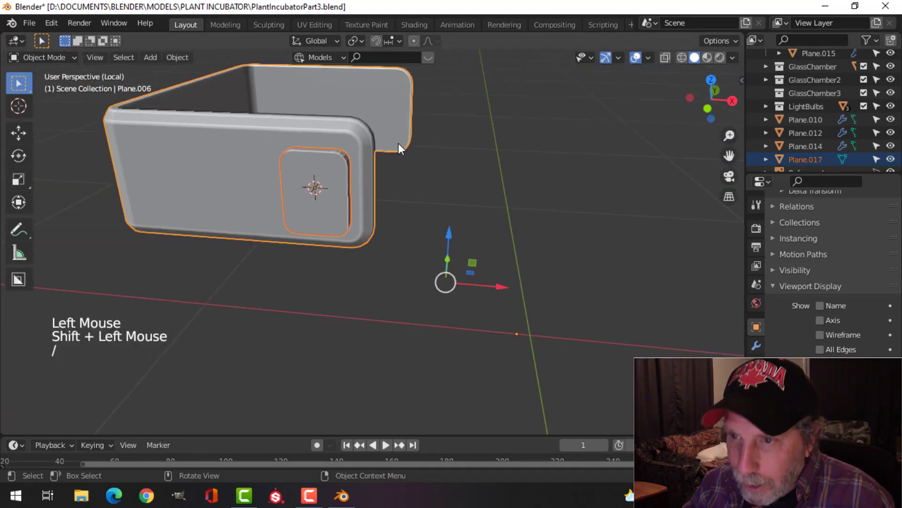
{"action": "middle_click_drag", "start_coordinate": [428, 212], "coordinate": [337, 262]}
{"action": "scroll", "coordinate": [374, 260], "scroll_direction": "down", "scroll_amount": 2}
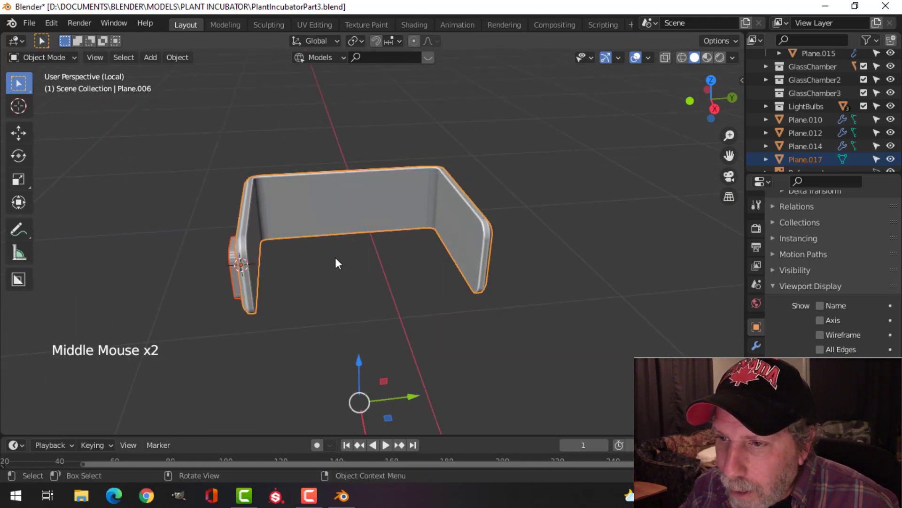
- Snap the 3D cursor to the centre of the wraparound panel's complete geometry
{"action": "left_click", "coordinate": [342, 217]}
{"action": "key", "text": "Tab"}
{"action": "key", "text": "a"}
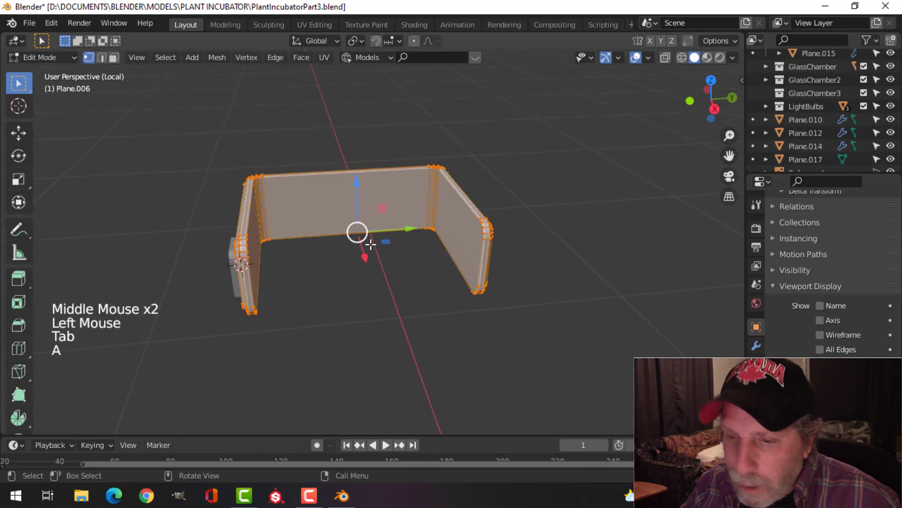
{"action": "key", "text": "shift+s"}
{"action": "left_click", "coordinate": [379, 323]}
{"action": "key", "text": "alt+a"}
{"action": "key", "text": "Tab"}
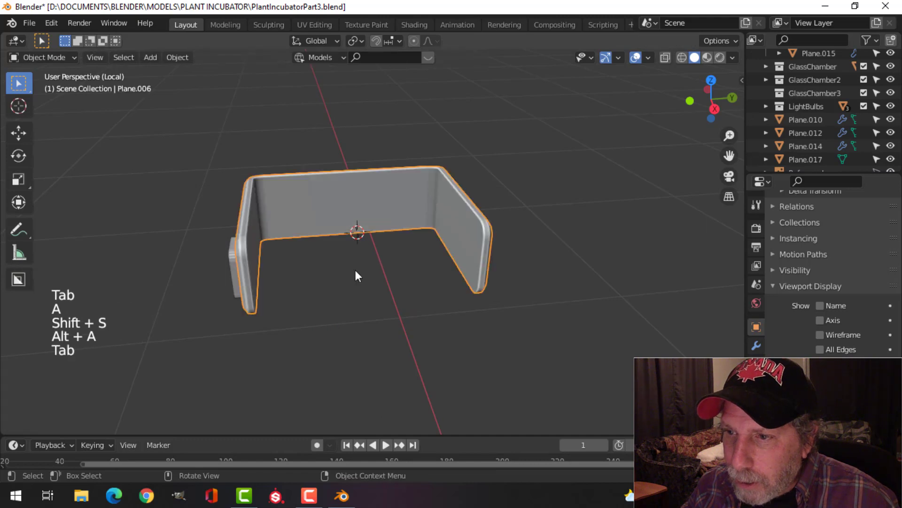
- Set the rounded block's origin to the 3D cursor
{"action": "middle_click_drag", "start_coordinate": [355, 270], "coordinate": [353, 277]}
{"action": "left_click", "coordinate": [263, 277]}
{"action": "middle_click_drag", "start_coordinate": [264, 276], "coordinate": [436, 194]}
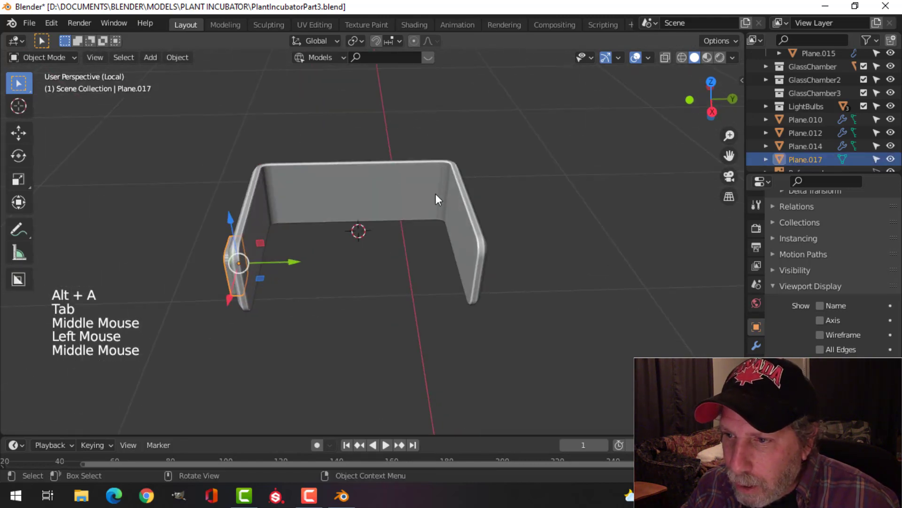
{"action": "middle_click_drag", "start_coordinate": [336, 284], "coordinate": [365, 292]}
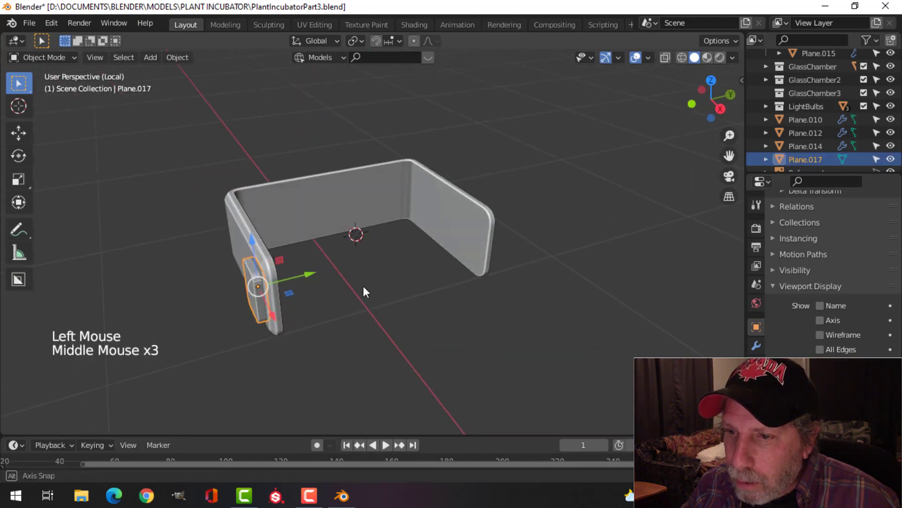
{"action": "left_click", "coordinate": [183, 58]}
{"action": "mouse_move", "coordinate": [198, 87]}
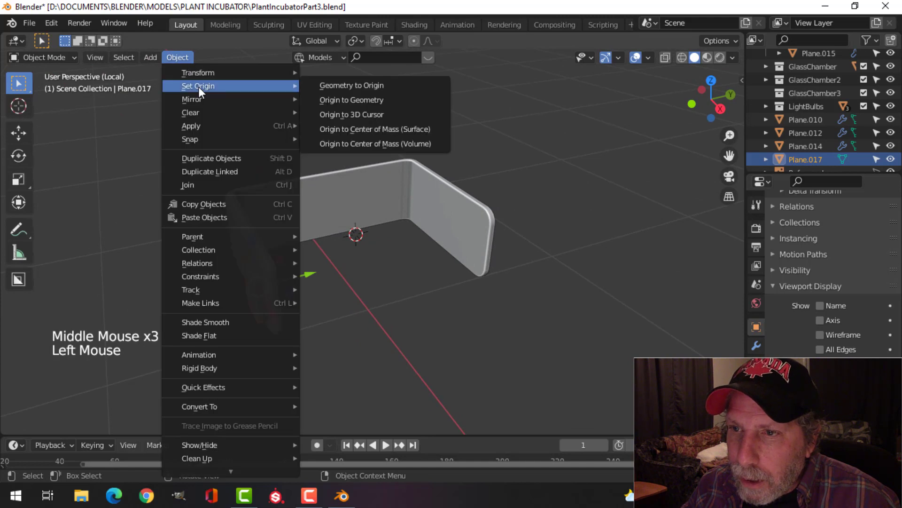
{"action": "left_click", "coordinate": [342, 113]}
- Add a Mirror modifier to the rounded block, mirroring it across the Y axis only
{"action": "left_click", "coordinate": [757, 344]}
{"action": "left_click", "coordinate": [794, 226]}
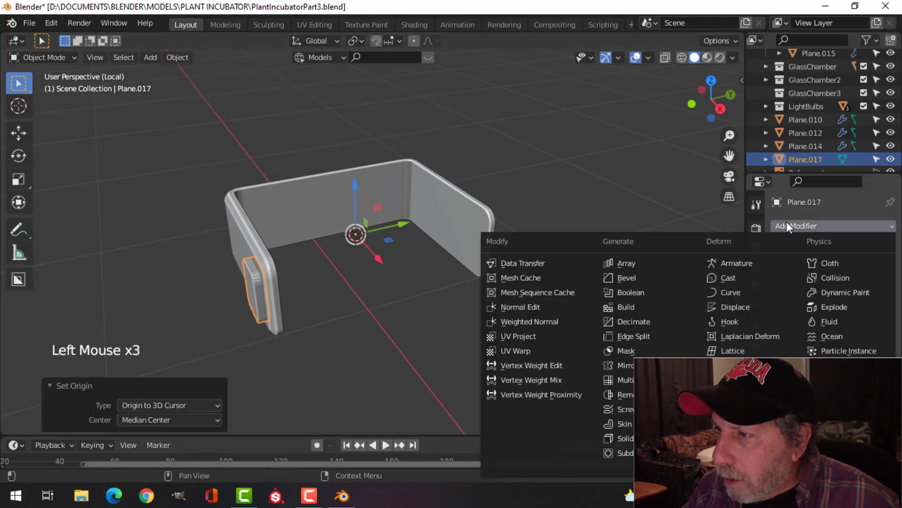
{"action": "left_click", "coordinate": [625, 365]}
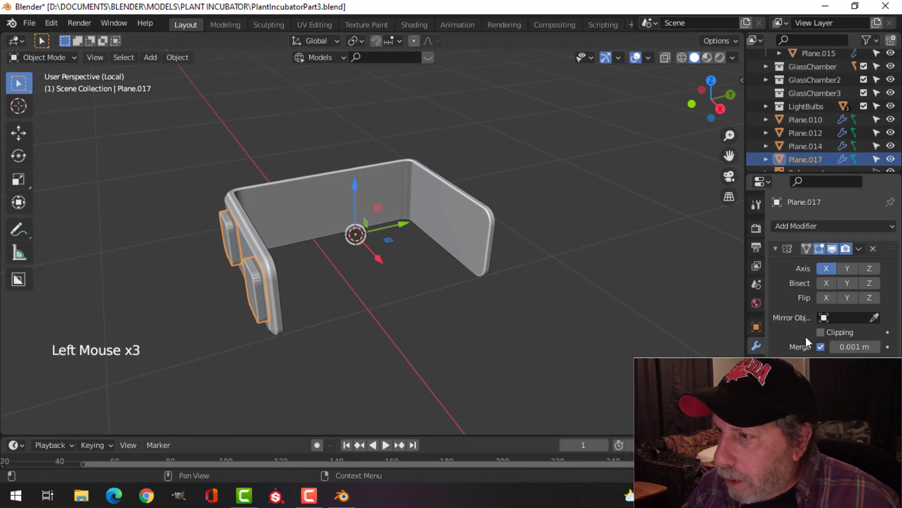
{"action": "left_click", "coordinate": [845, 268]}
{"action": "middle_click_drag", "start_coordinate": [451, 287], "coordinate": [498, 265]}
- Apply the rounded block's Mirror modifier and save the file
{"action": "left_click", "coordinate": [859, 248]}
{"action": "left_click", "coordinate": [837, 262]}
{"action": "key", "text": "alt+a"}
{"action": "middle_click_drag", "start_coordinate": [397, 292], "coordinate": [437, 275]}
{"action": "key", "text": "ctrl+s"}
{"action": "middle_click_drag", "start_coordinate": [437, 275], "coordinate": [427, 274]}
- Add a Boolean modifier to the wraparound panel and place it first in the modifier stack
{"action": "left_click", "coordinate": [354, 250]}
{"action": "middle_click_drag", "start_coordinate": [355, 250], "coordinate": [451, 270]}
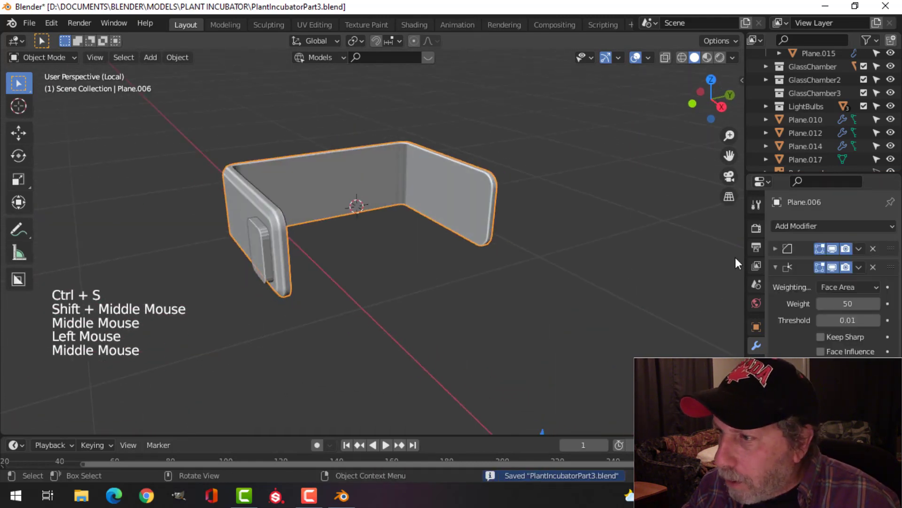
{"action": "left_click", "coordinate": [775, 267]}
{"action": "left_click", "coordinate": [788, 228]}
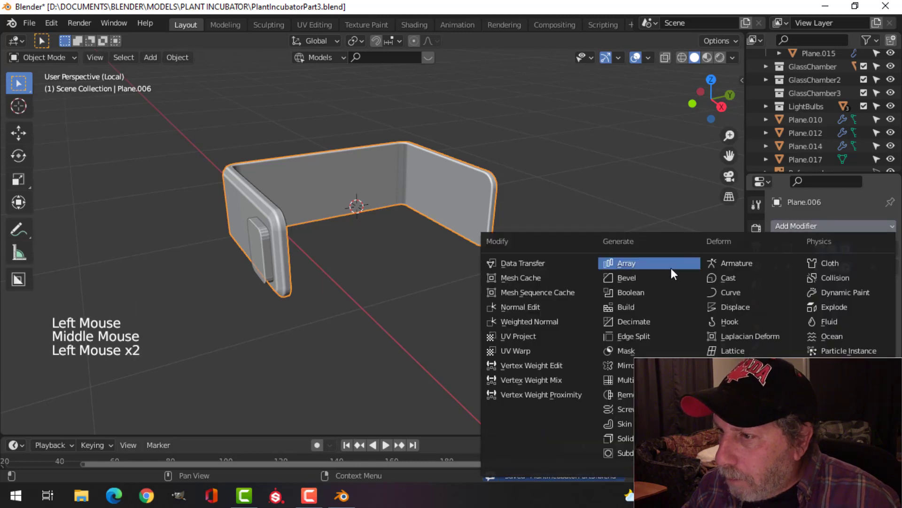
{"action": "left_click", "coordinate": [658, 287]}
{"action": "left_click_drag", "start_coordinate": [890, 287], "coordinate": [888, 249]}
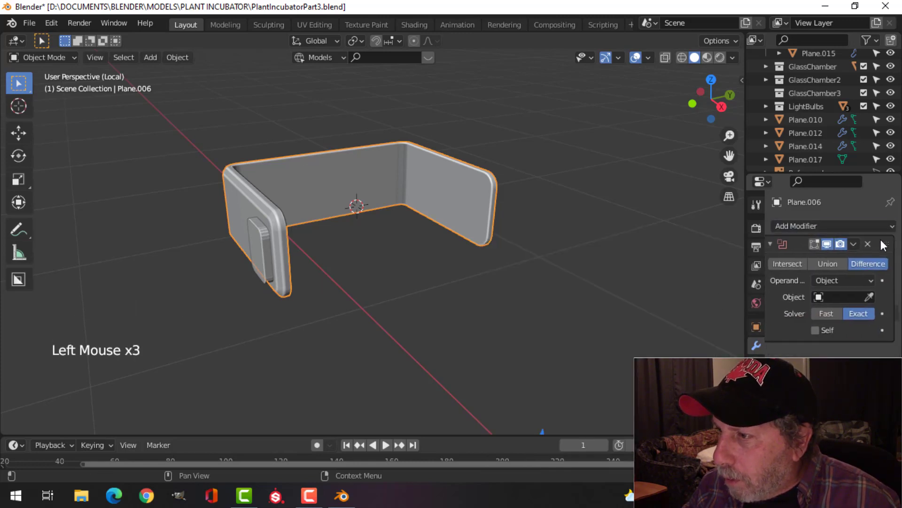
- Use the mirrored block, Plane.017, as the Boolean Difference object and apply the modifier
{"action": "left_click", "coordinate": [876, 300]}
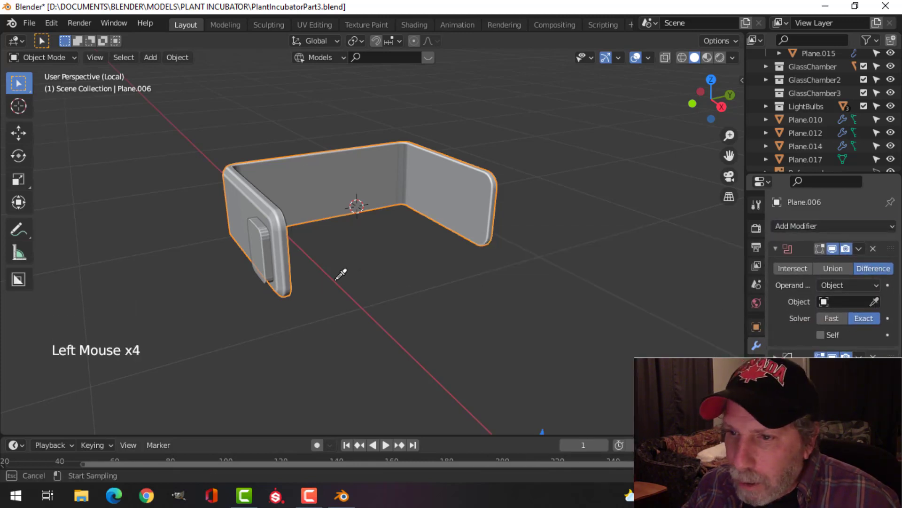
{"action": "left_click", "coordinate": [272, 239]}
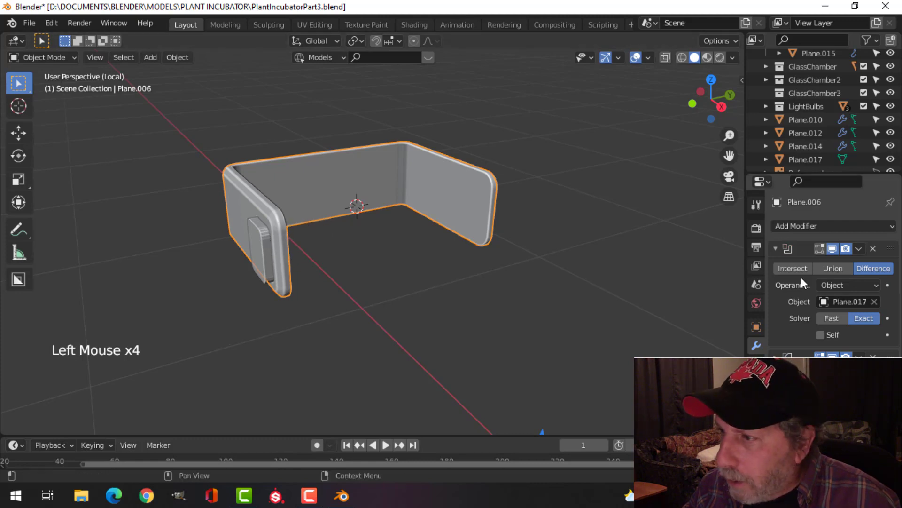
{"action": "left_click", "coordinate": [858, 249]}
{"action": "left_click", "coordinate": [830, 266]}
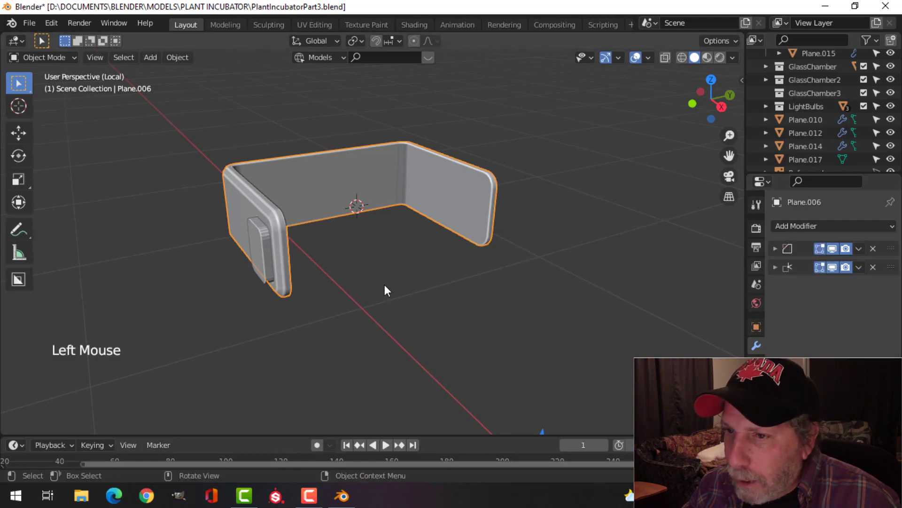
- Delete the mirrored cutter block to expose the recesses in the panel
{"action": "middle_click_drag", "start_coordinate": [384, 284], "coordinate": [299, 270]}
{"action": "left_click", "coordinate": [309, 254]}
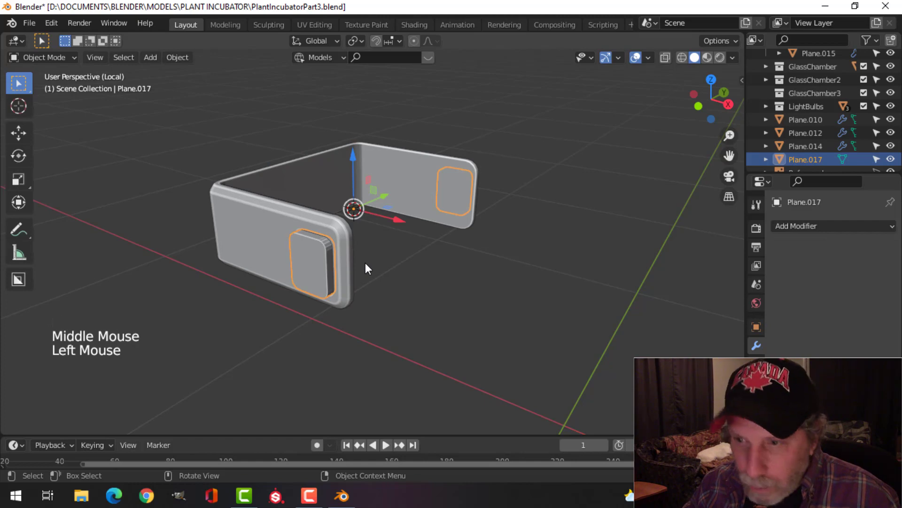
{"action": "key", "text": "x"}
{"action": "left_click", "coordinate": [357, 270]}
{"action": "middle_click_drag", "start_coordinate": [354, 280], "coordinate": [394, 258]}
{"action": "scroll", "coordinate": [396, 255], "scroll_direction": "up", "scroll_amount": 2}
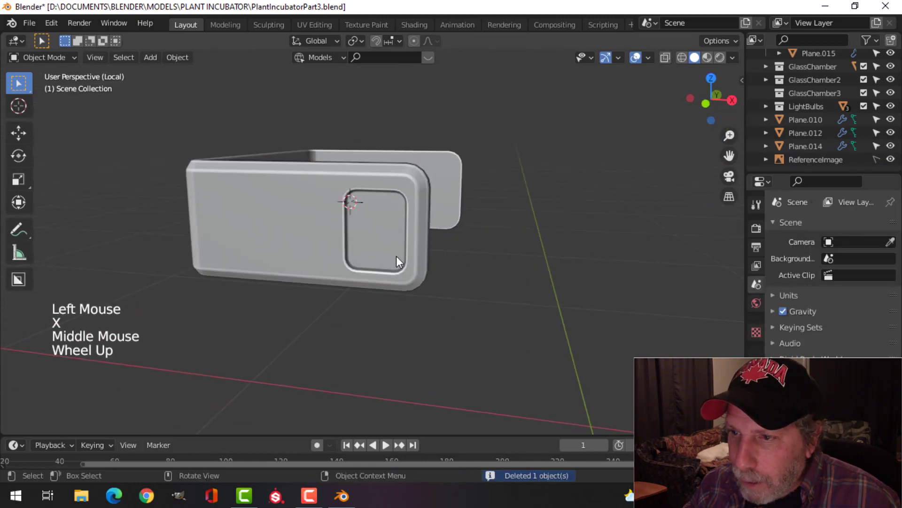
- Leave local view and save the file
{"action": "key", "text": "KP_Divide"}
{"action": "scroll", "coordinate": [361, 255], "scroll_direction": "down", "scroll_amount": 1}
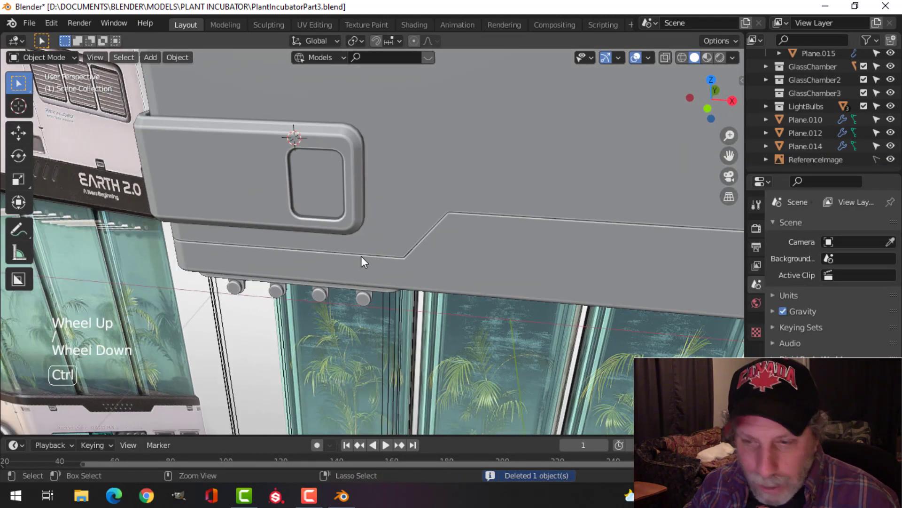
{"action": "key", "text": "ctrl+s"}
- Examine the reference image's upper housing and louvred vent in front wireframe view
{"action": "scroll", "coordinate": [361, 255], "scroll_direction": "down", "scroll_amount": 3}
{"action": "mouse_move", "coordinate": [361, 255]}
{"action": "middle_mouse_down", "text": "shift"}
{"action": "mouse_move", "coordinate": [326, 256]}
{"action": "mouse_move", "coordinate": [359, 225]}
{"action": "mouse_move", "coordinate": [362, 254]}
{"action": "middle_mouse_up", "text": "shift"}
{"action": "scroll", "coordinate": [404, 236], "scroll_direction": "down", "scroll_amount": 2}
{"action": "middle_click_drag", "start_coordinate": [362, 254], "coordinate": [379, 248]}
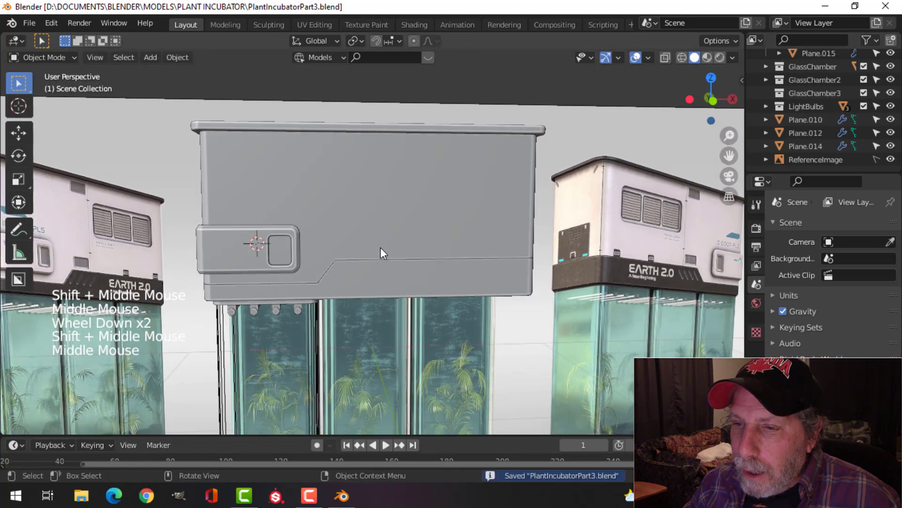
{"action": "key", "text": "KP_1"}
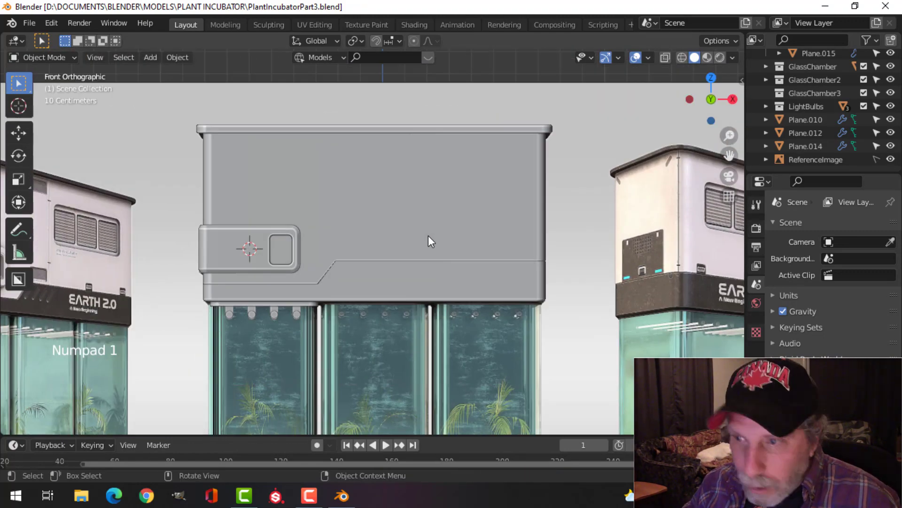
{"action": "key", "text": "z"}
{"action": "scroll", "coordinate": [321, 236], "scroll_direction": "up", "scroll_amount": 2}
{"action": "mouse_move", "coordinate": [459, 228]}
{"action": "middle_mouse_down", "text": "shift"}
{"action": "mouse_move", "coordinate": [376, 268]}
{"action": "mouse_move", "coordinate": [359, 207]}
{"action": "middle_mouse_up", "text": "shift"}
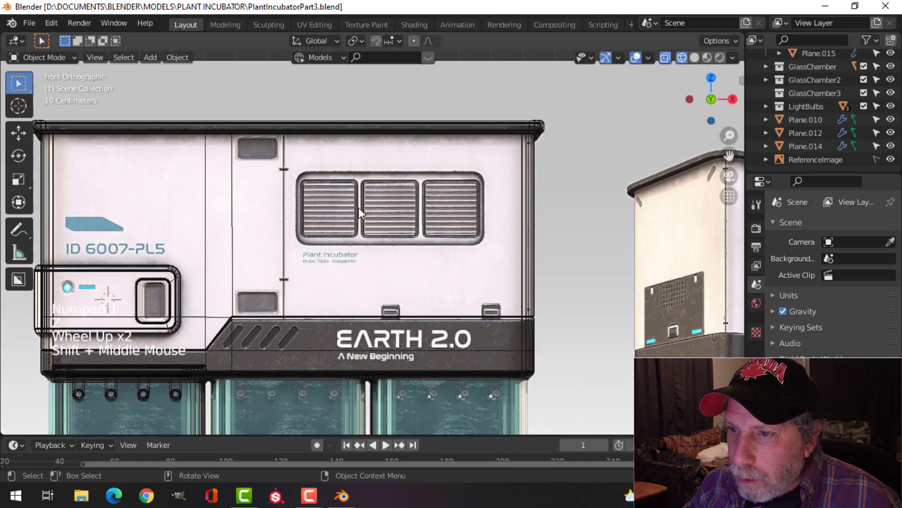
{"action": "scroll", "coordinate": [396, 249], "scroll_direction": "down", "scroll_amount": 1}
{"action": "key", "text": "z"}
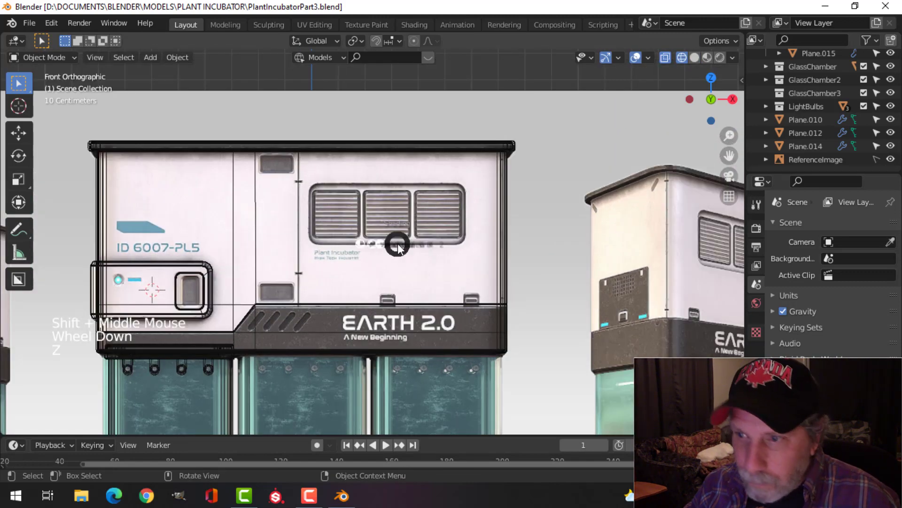
- Duplicate the upper housing's large front face behind the vent area and move the copy -0.23634 m along Y
{"action": "left_click", "coordinate": [403, 233]}
{"action": "key", "text": "Tab"}
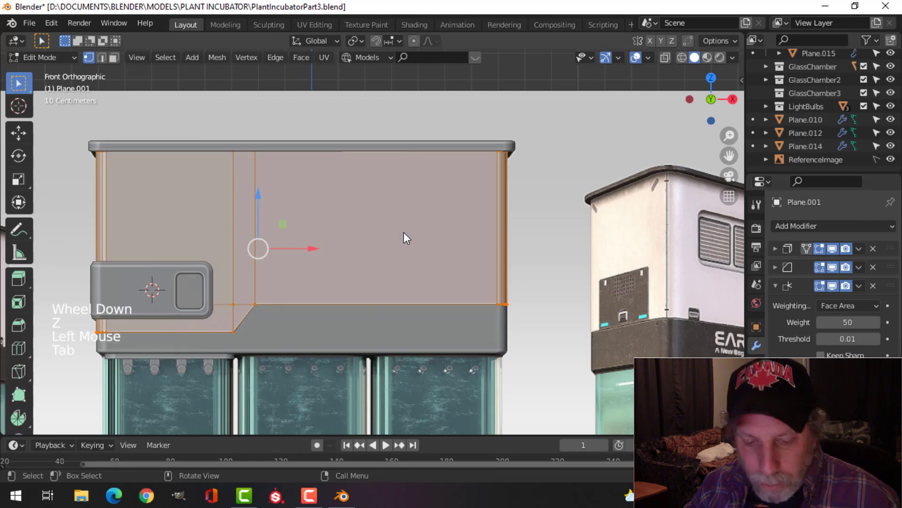
{"action": "key", "text": "3"}
{"action": "left_click", "coordinate": [439, 244]}
{"action": "key", "text": "shift+s"}
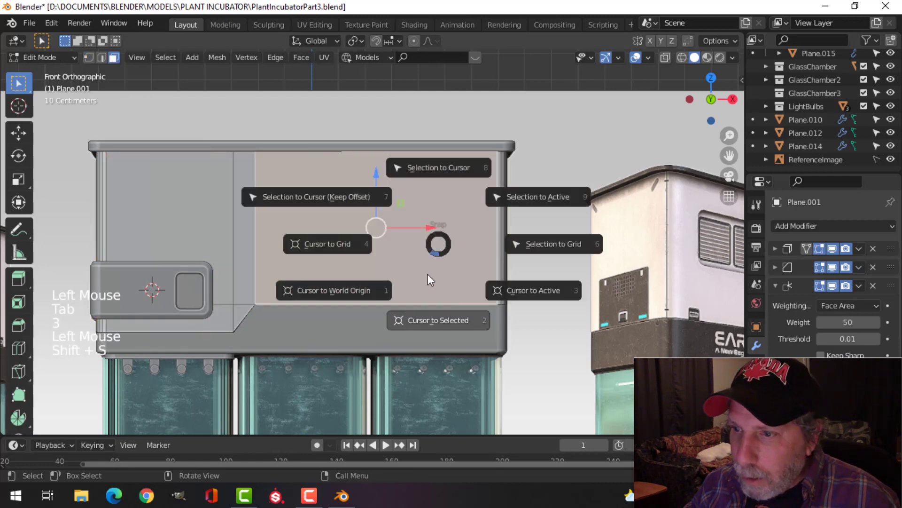
{"action": "middle_click_drag", "start_coordinate": [421, 265], "coordinate": [403, 238]}
{"action": "key", "text": "shift+d"}
{"action": "left_click_drag", "start_coordinate": [292, 199], "coordinate": [473, 210]}
- Separate the duplicated face into its own object and select it in Object Mode
{"action": "middle_click_drag", "start_coordinate": [474, 209], "coordinate": [466, 210]}
{"action": "key", "text": "p"}
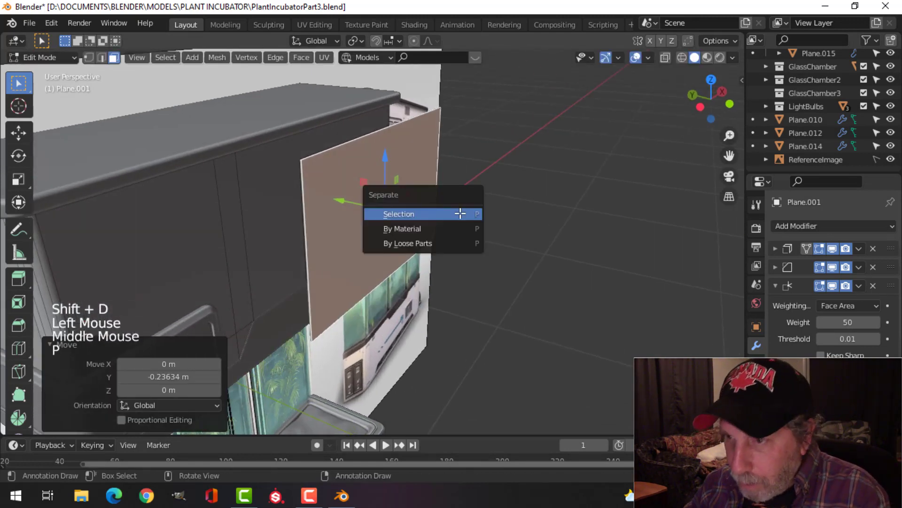
{"action": "left_click", "coordinate": [461, 213]}
{"action": "key", "text": "Tab"}
{"action": "left_click", "coordinate": [377, 199]}
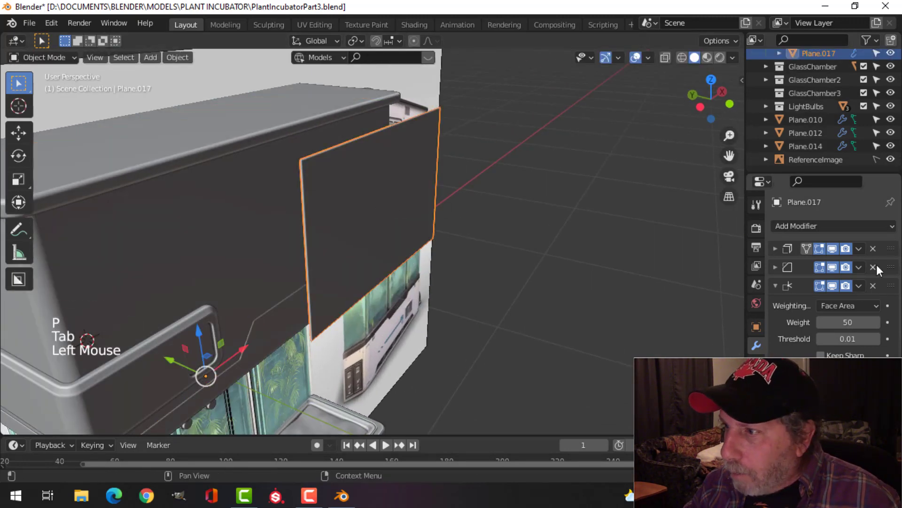
- Remove all three modifiers from the separated plane and show its mesh data properties
{"action": "left_click", "coordinate": [873, 248]}
{"action": "left_click", "coordinate": [873, 248]}
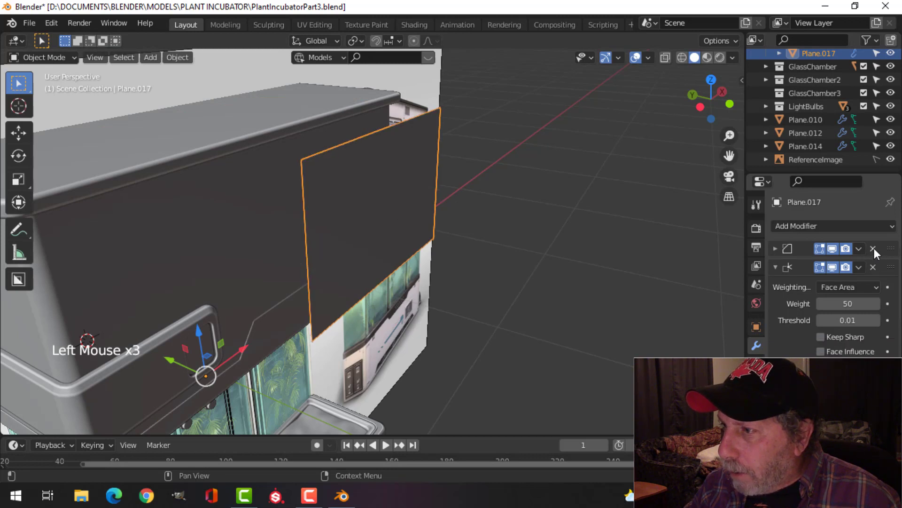
{"action": "left_click", "coordinate": [873, 248]}
{"action": "left_click", "coordinate": [757, 421]}
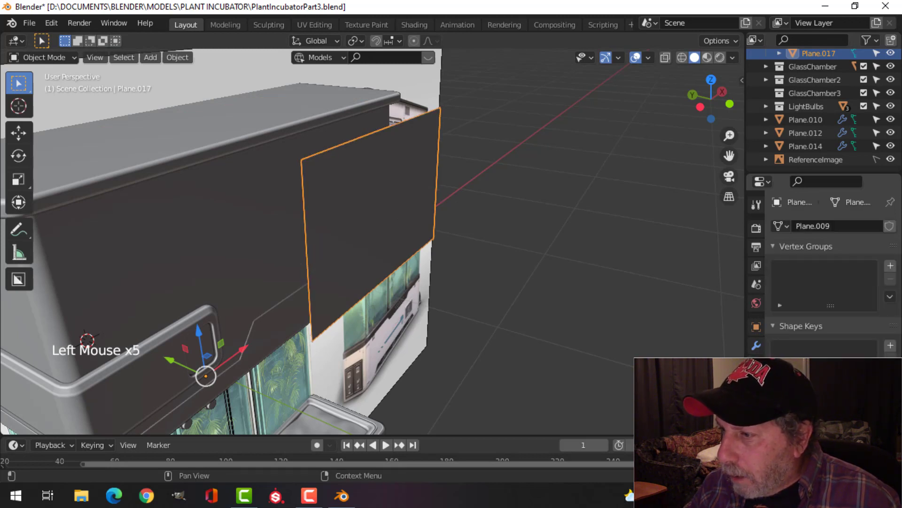
{"action": "scroll", "coordinate": [827, 400], "scroll_direction": "down", "scroll_amount": 4}
{"action": "left_click", "coordinate": [553, 318]}
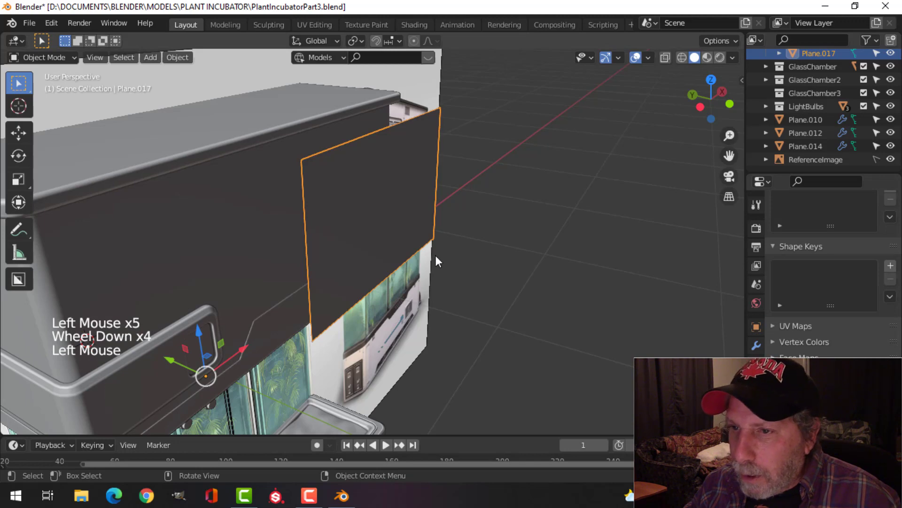
- Scale the separated plane's whole mesh uniformly to 0.436
{"action": "middle_click_drag", "start_coordinate": [436, 260], "coordinate": [483, 241]}
{"action": "key", "text": "Tab"}
{"action": "key", "text": "a"}
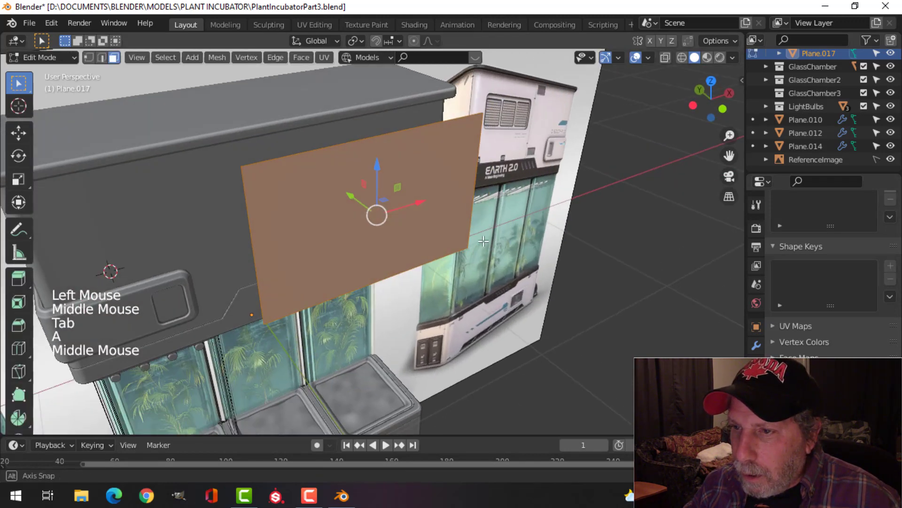
{"action": "key", "text": "s"}
{"action": "left_click", "coordinate": [423, 227]}
- Over the wireframe front view of the reference, move the plane about -0.055 m in X and 0.038 m in Z to the vent frame's upper-left corner
{"action": "key", "text": "KP_1"}
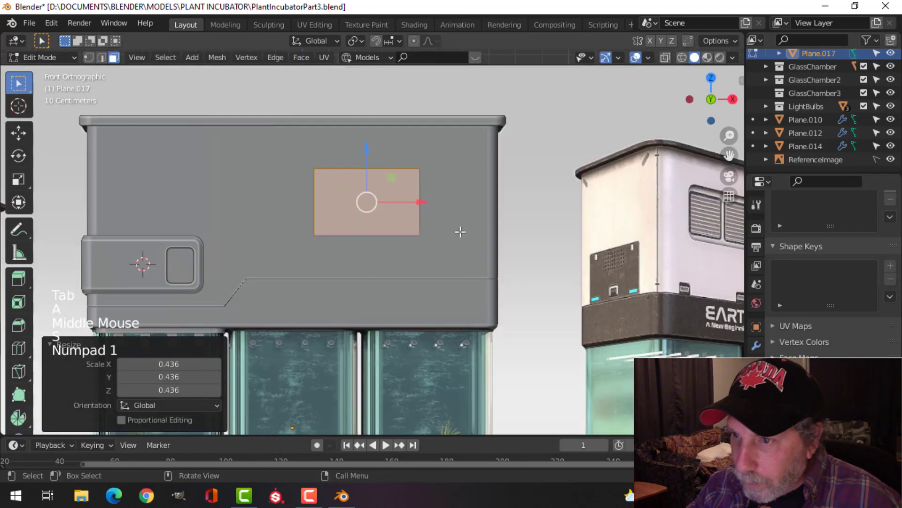
{"action": "key", "text": "z"}
{"action": "left_click", "coordinate": [453, 308]}
{"action": "scroll", "coordinate": [423, 202], "scroll_direction": "up", "scroll_amount": 2}
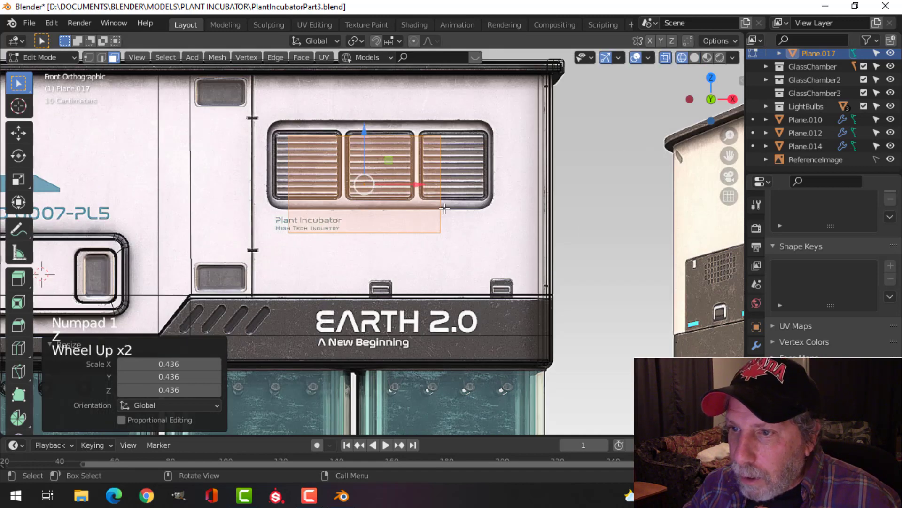
{"action": "key", "text": "g"}
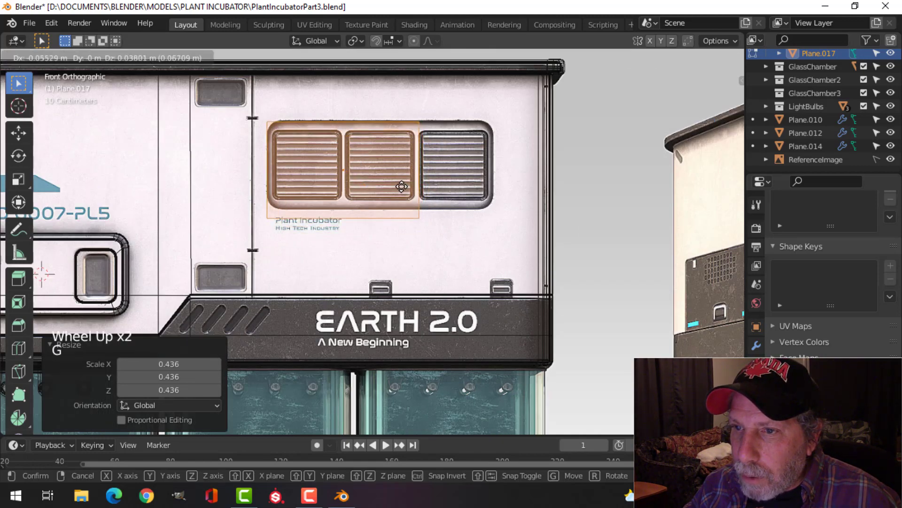
{"action": "left_click", "coordinate": [410, 185]}
- Move the plane's two right-hand vertices 0.19696 m along X to the right edge of the reference vent frame
{"action": "key", "text": "1"}
{"action": "left_click", "coordinate": [419, 123]}
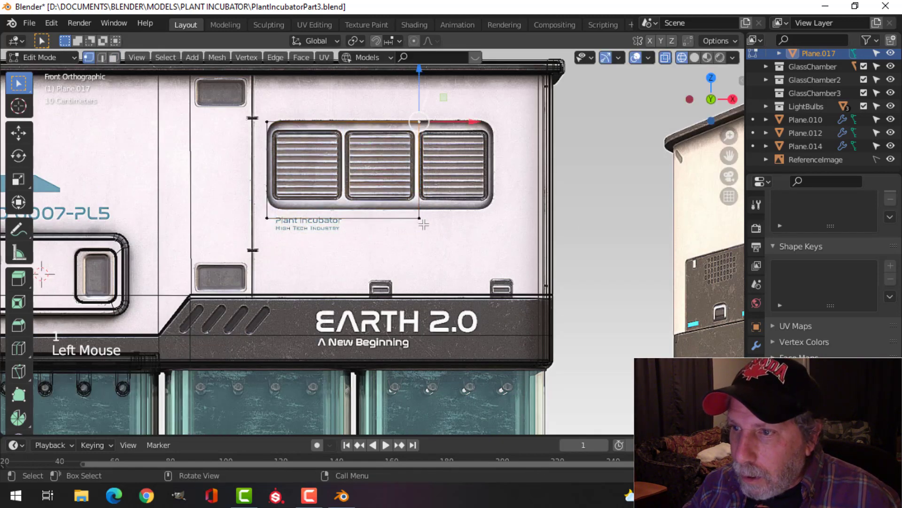
{"action": "left_click", "coordinate": [419, 218], "text": "shift"}
{"action": "left_click_drag", "start_coordinate": [465, 171], "coordinate": [545, 170]}
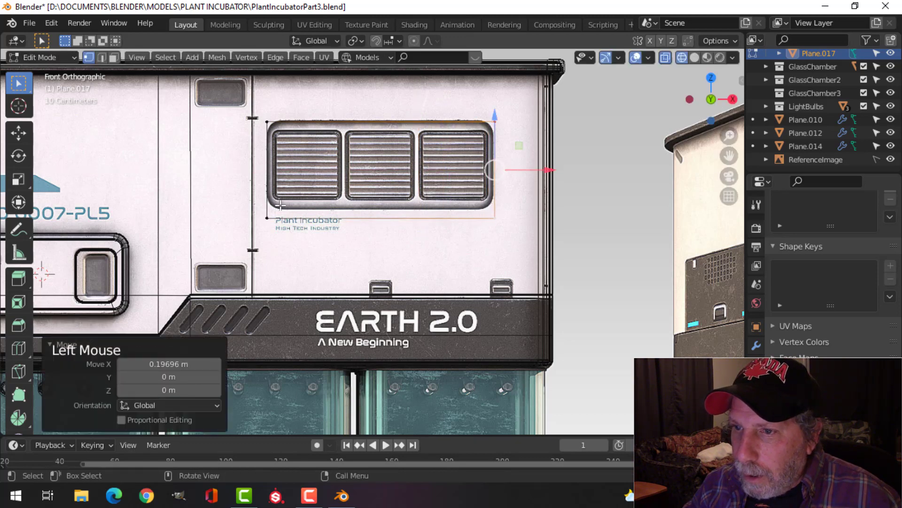
- Raise the plane's two lower vertices along Z to the bottom edge of the reference vent frame
{"action": "key", "text": "alt+a"}
{"action": "key", "text": "b"}
{"action": "left_click_drag", "start_coordinate": [249, 207], "coordinate": [506, 231]}
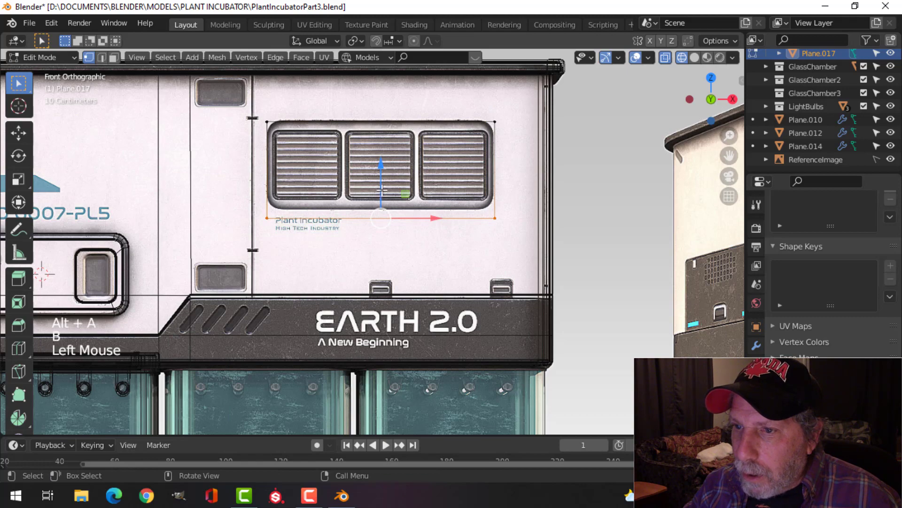
{"action": "left_click_drag", "start_coordinate": [382, 190], "coordinate": [382, 180]}
- Round all four corners of the vent plane with a 0.0358 m vertex bevel of 4 segments
{"action": "key", "text": "a"}
{"action": "middle_click_drag", "start_coordinate": [486, 182], "coordinate": [448, 215], "text": "shift"}
{"action": "scroll", "coordinate": [460, 215], "scroll_direction": "up", "scroll_amount": 2}
{"action": "key", "text": "shift+ctrl+b"}
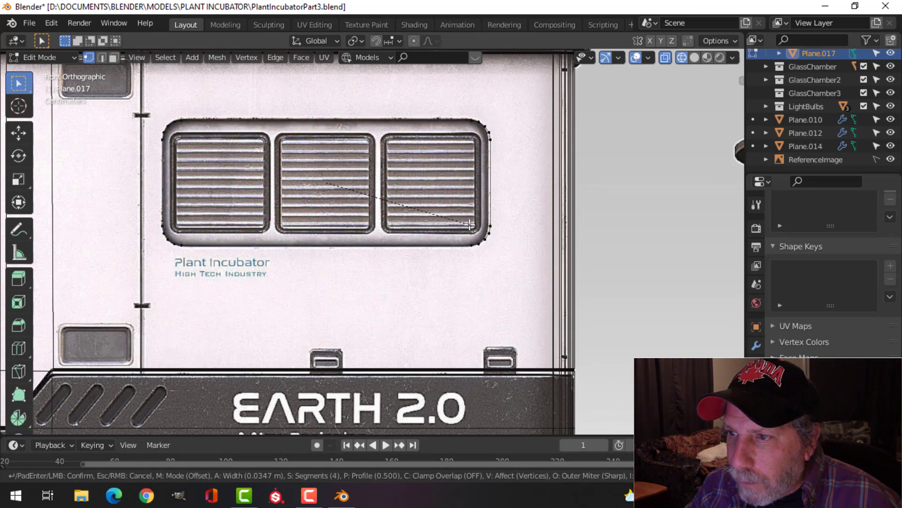
{"action": "left_click", "coordinate": [470, 224]}
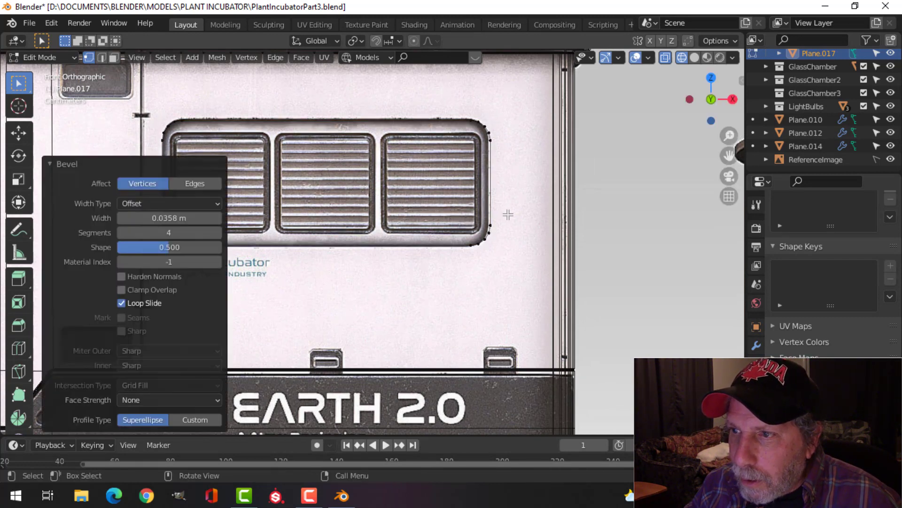
- Shift the vertices of the vent plane's two rounded right-hand corners -0.0012 m along X to match the reference frame
{"action": "key", "text": "alt+a"}
{"action": "left_click_drag", "start_coordinate": [452, 102], "coordinate": [521, 292]}
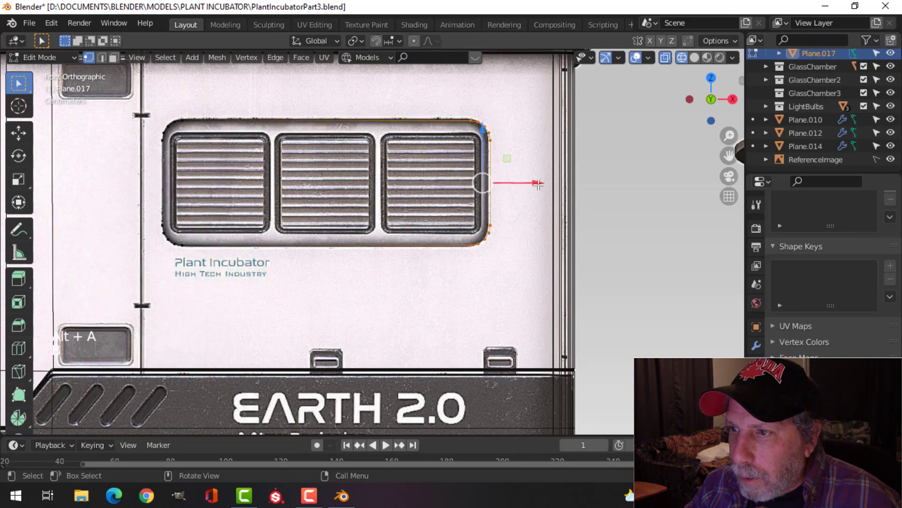
{"action": "left_click_drag", "start_coordinate": [538, 184], "coordinate": [529, 187]}
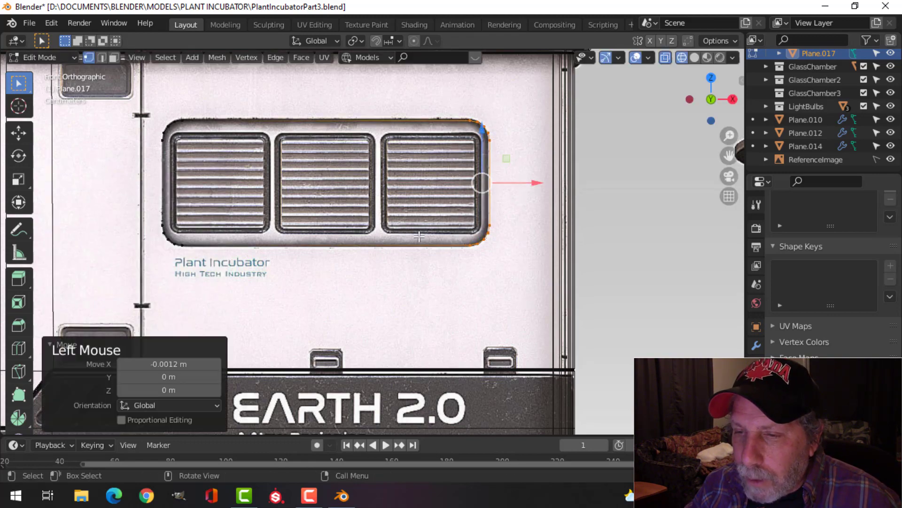
- Extrude the whole rounded vent plane 0.055298 m along its normal into a block and show it in solid shading
{"action": "middle_click_drag", "start_coordinate": [421, 237], "coordinate": [403, 270]}
{"action": "key", "text": "a"}
{"action": "scroll", "coordinate": [409, 254], "scroll_direction": "down", "scroll_amount": 2}
{"action": "key", "text": "e"}
{"action": "left_click", "coordinate": [381, 270]}
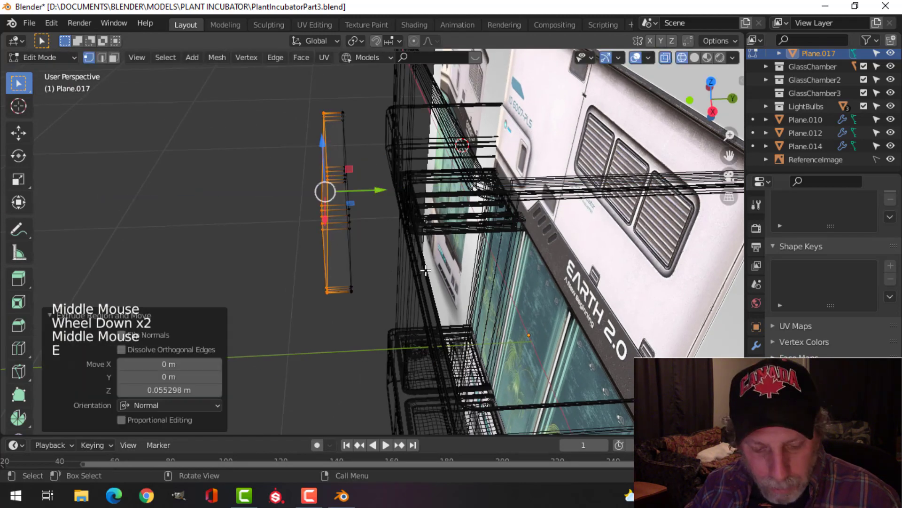
{"action": "key", "text": "z"}
{"action": "left_click", "coordinate": [510, 272]}
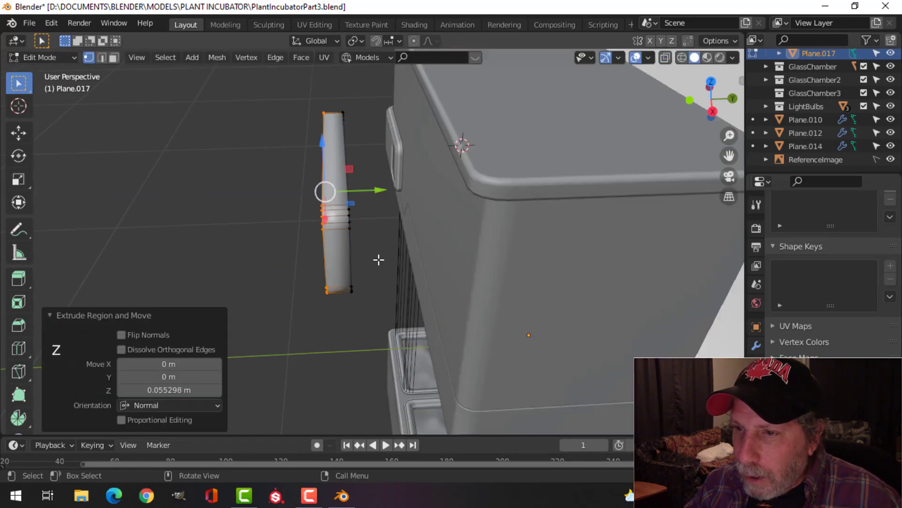
- Return to Object Mode and apply flat shading to the extruded vent block
{"action": "key", "text": "Tab"}
{"action": "right_click", "coordinate": [332, 213]}
{"action": "left_click", "coordinate": [319, 205]}
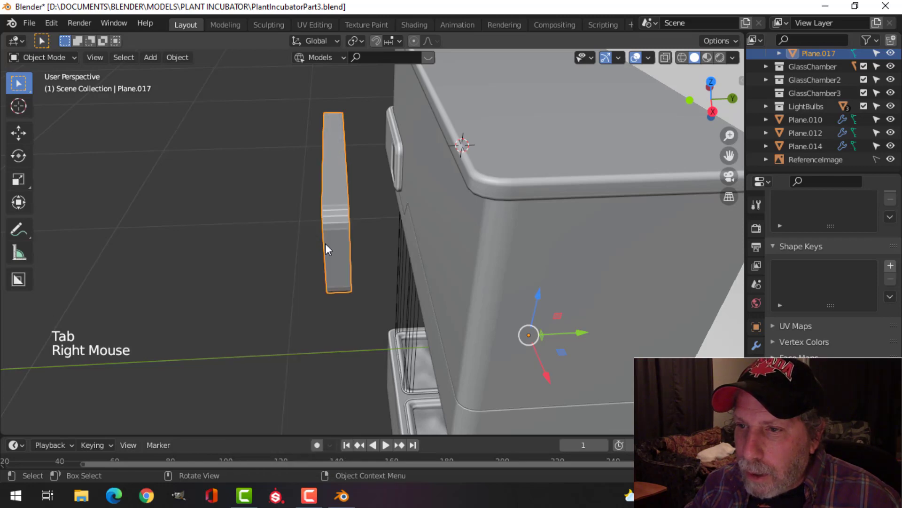
- Move the vent block's whole mesh along Y until it passes into the housing's front wall
{"action": "middle_click_drag", "start_coordinate": [326, 244], "coordinate": [376, 234]}
{"action": "key", "text": "Tab"}
{"action": "key", "text": "a"}
{"action": "middle_click_drag", "start_coordinate": [455, 242], "coordinate": [397, 232]}
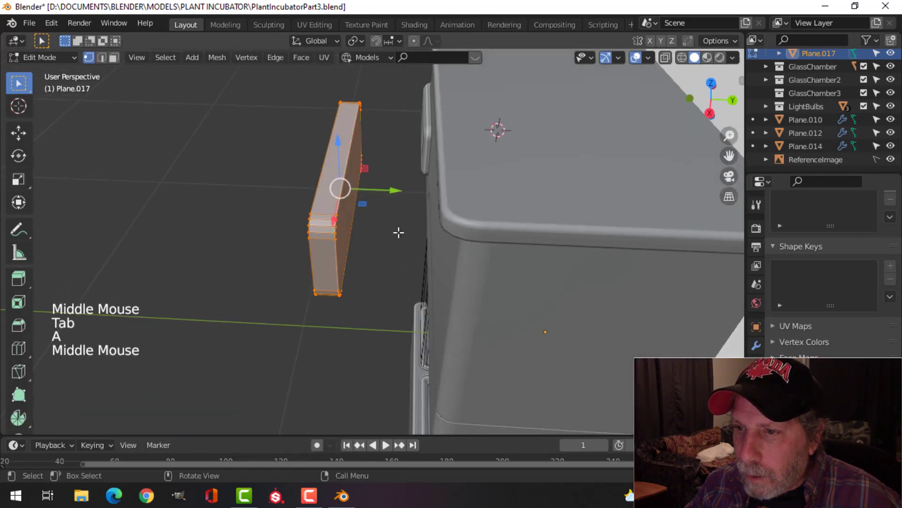
{"action": "left_click_drag", "start_coordinate": [397, 232], "coordinate": [487, 210]}
{"action": "middle_click_drag", "start_coordinate": [487, 209], "coordinate": [438, 242]}
- Isolate the vent block and the housing shell in local view and check how the block intersects the front wall
{"action": "key", "text": "Tab"}
{"action": "scroll", "coordinate": [438, 242], "scroll_direction": "down", "scroll_amount": 2}
{"action": "key", "text": "alt+a"}
{"action": "left_click", "coordinate": [424, 210]}
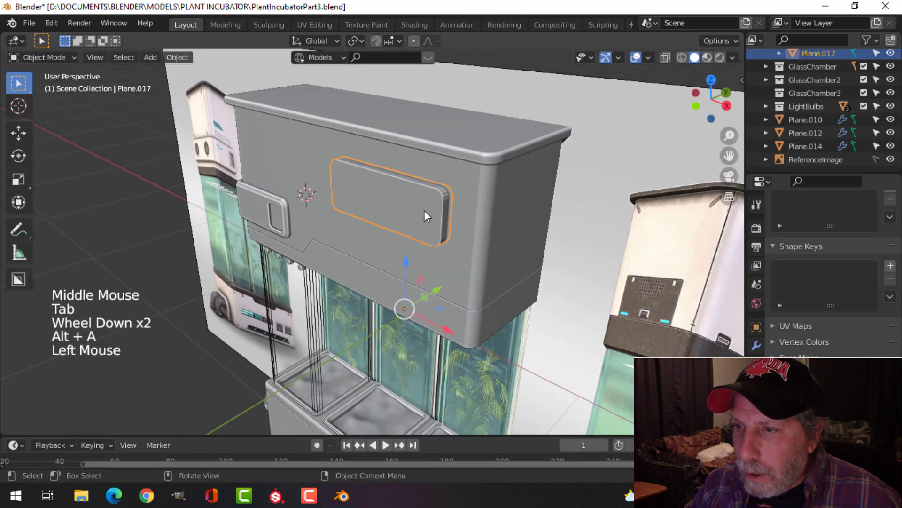
{"action": "left_click", "coordinate": [500, 209], "text": "shift"}
{"action": "key", "text": "slash"}
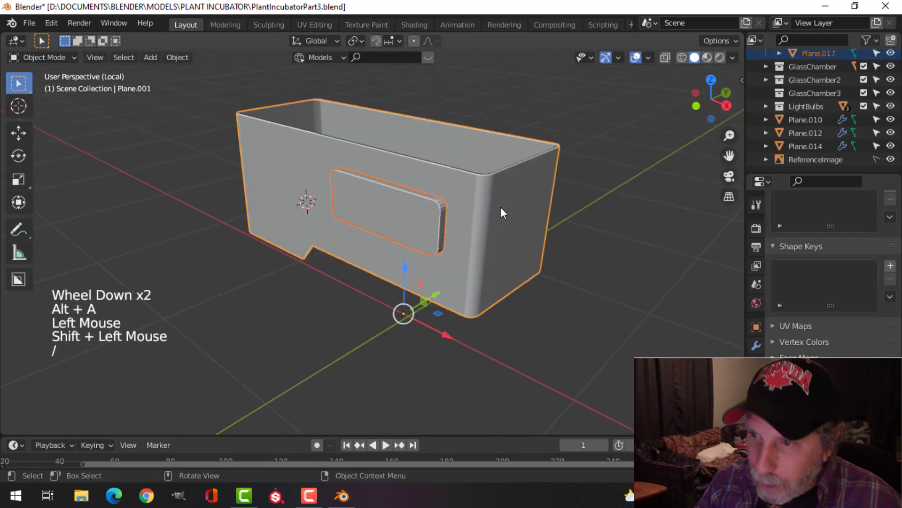
{"action": "key", "text": "alt+a"}
{"action": "middle_click_drag", "start_coordinate": [430, 239], "coordinate": [325, 229]}
{"action": "scroll", "coordinate": [393, 244], "scroll_direction": "up", "scroll_amount": 2}
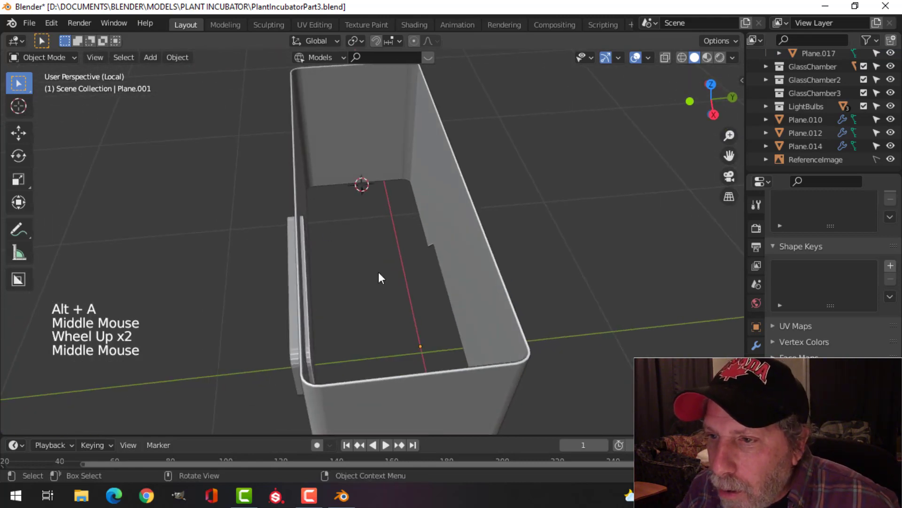
{"action": "middle_click_drag", "start_coordinate": [379, 273], "coordinate": [420, 233]}
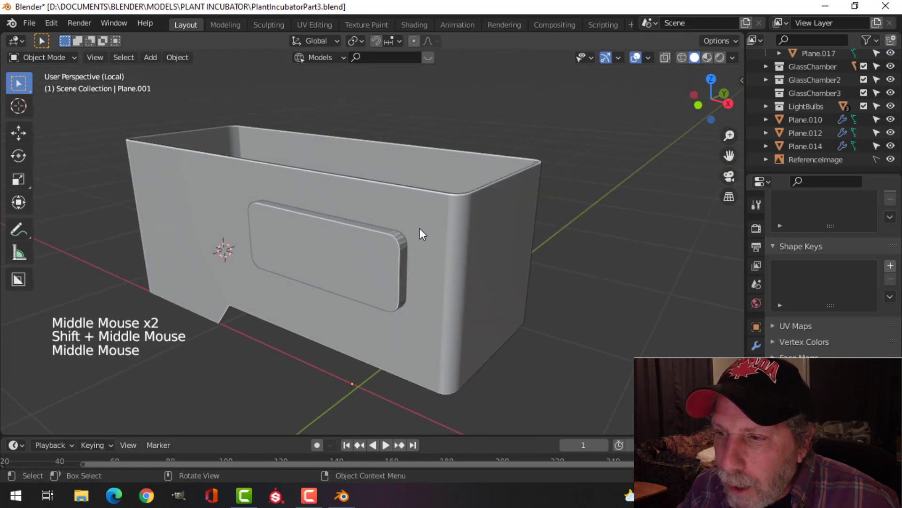
- Add a Difference Boolean modifier to the housing shell and move it to the top of the modifier stack
{"action": "left_click", "coordinate": [426, 224]}
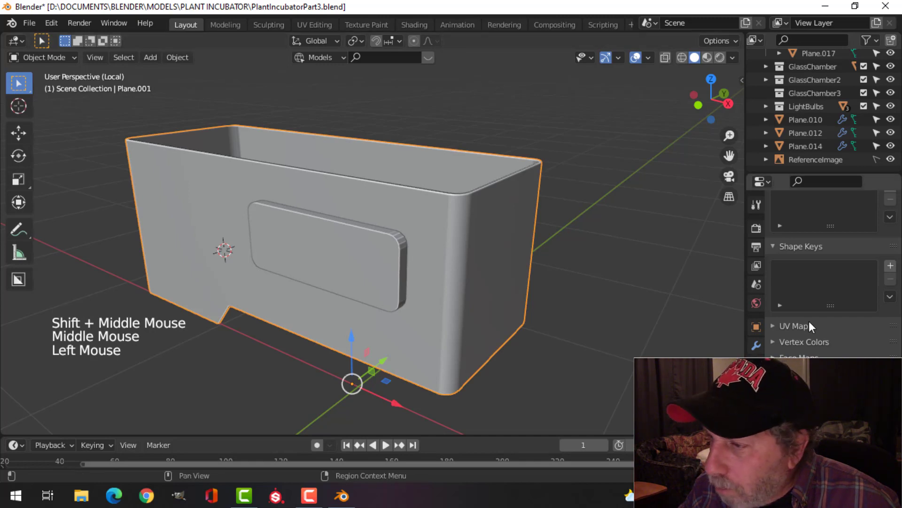
{"action": "left_click", "coordinate": [759, 344]}
{"action": "left_click", "coordinate": [779, 286]}
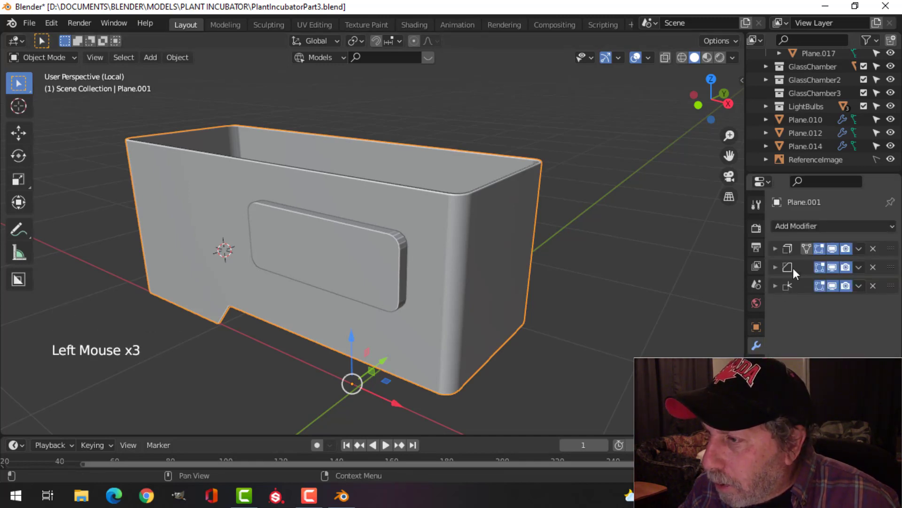
{"action": "left_click", "coordinate": [808, 226]}
{"action": "left_click", "coordinate": [629, 292]}
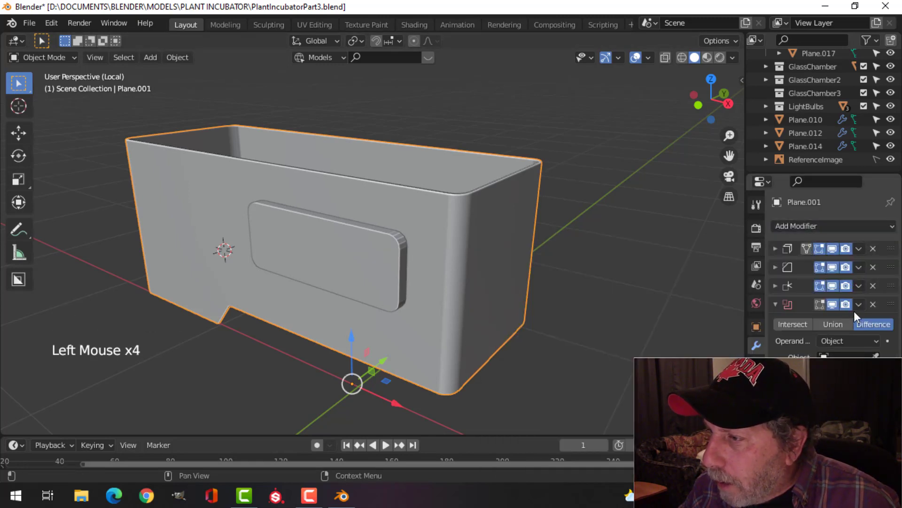
{"action": "left_click_drag", "start_coordinate": [892, 305], "coordinate": [884, 243]}
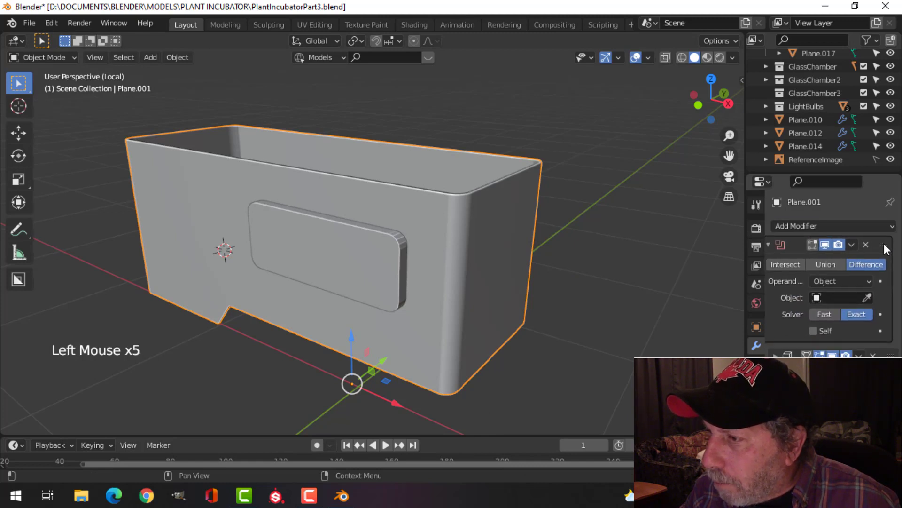
- Try to cut the vent opening by using the block as the Boolean's object, and hide the block to inspect the wall
{"action": "left_click", "coordinate": [874, 302]}
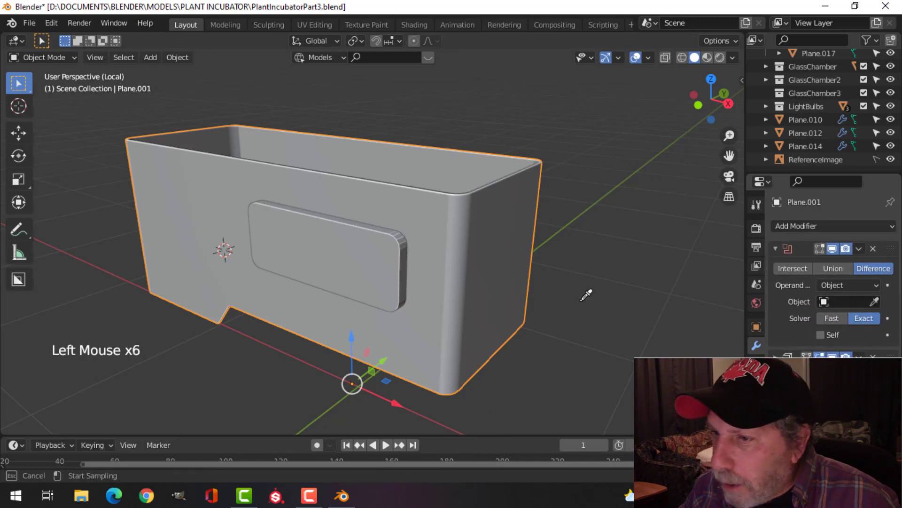
{"action": "left_click", "coordinate": [367, 267]}
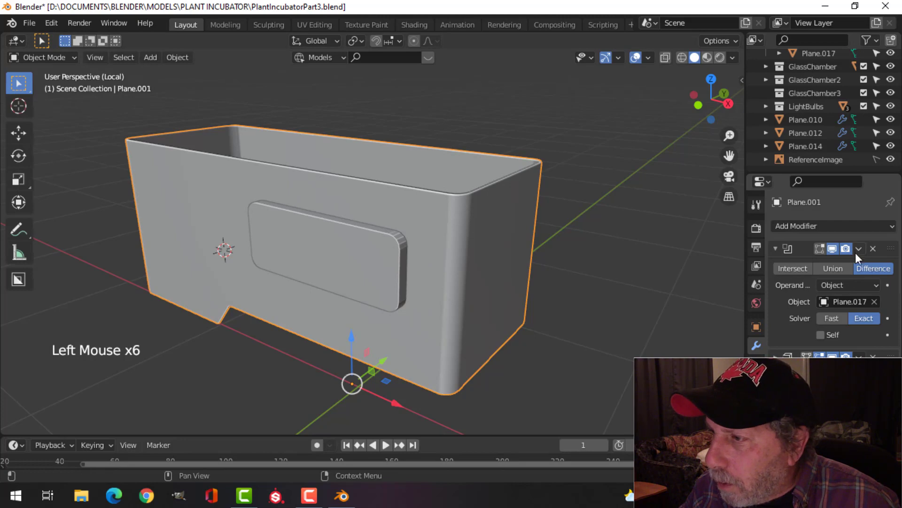
{"action": "left_click", "coordinate": [859, 249]}
{"action": "left_click", "coordinate": [372, 276]}
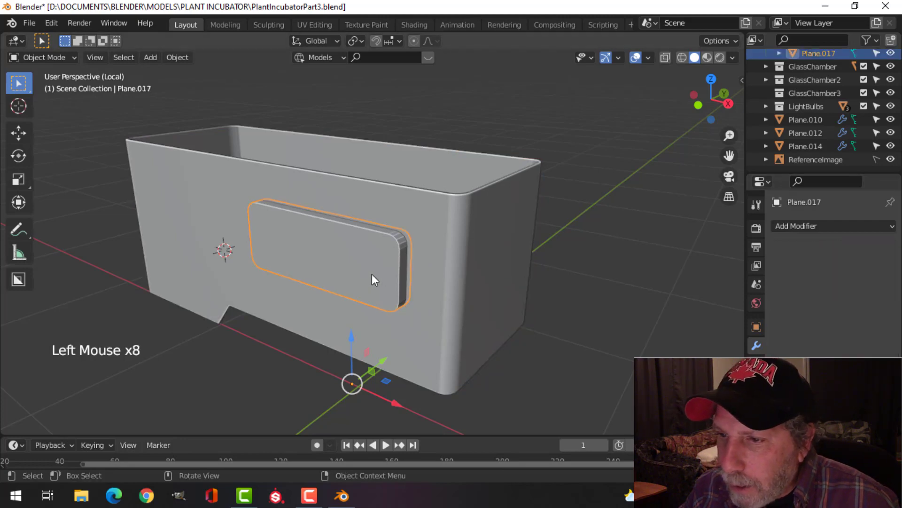
{"action": "key", "text": "h"}
{"action": "middle_click_drag", "start_coordinate": [440, 272], "coordinate": [368, 285]}
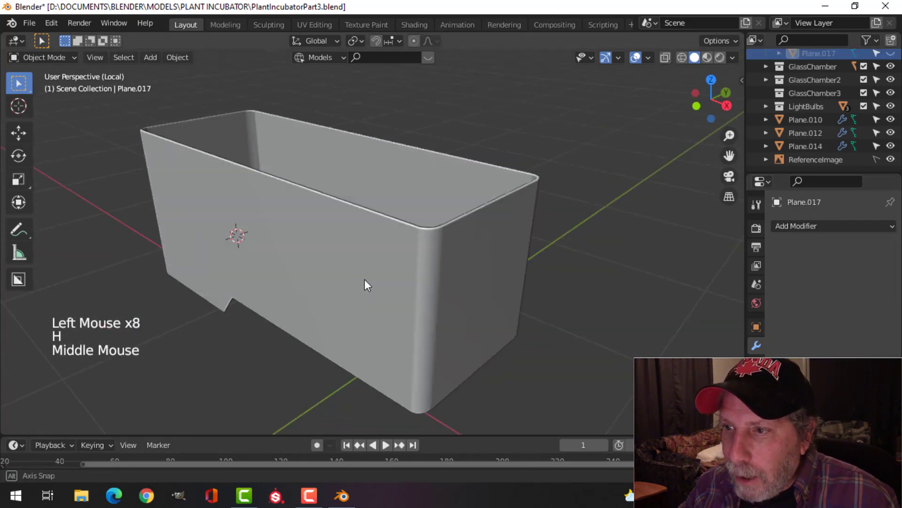
- Undo the hiding of the block and the Boolean cut, back to the modifier without an object
{"action": "key", "text": "ctrl+z"}
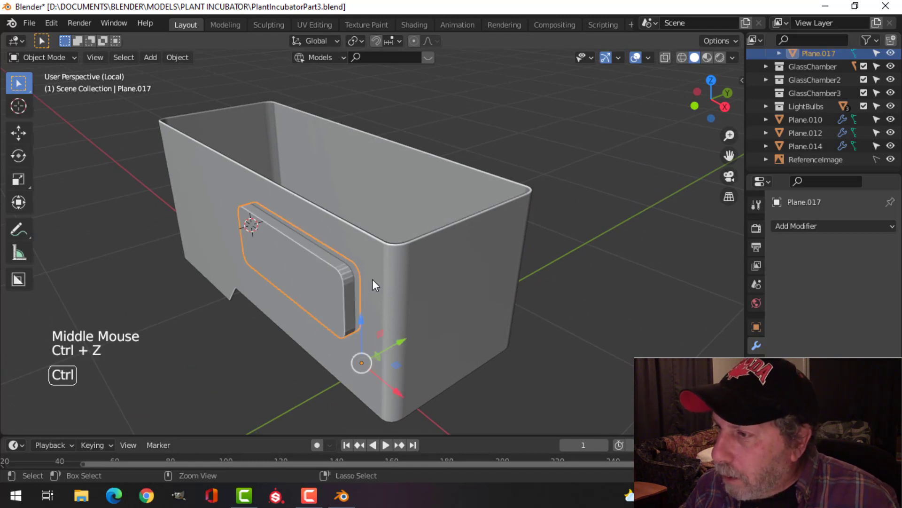
{"action": "key", "text": "ctrl+z"}
{"action": "key", "text": "ctrl+z"}
{"action": "key", "text": "ctrl+z"}
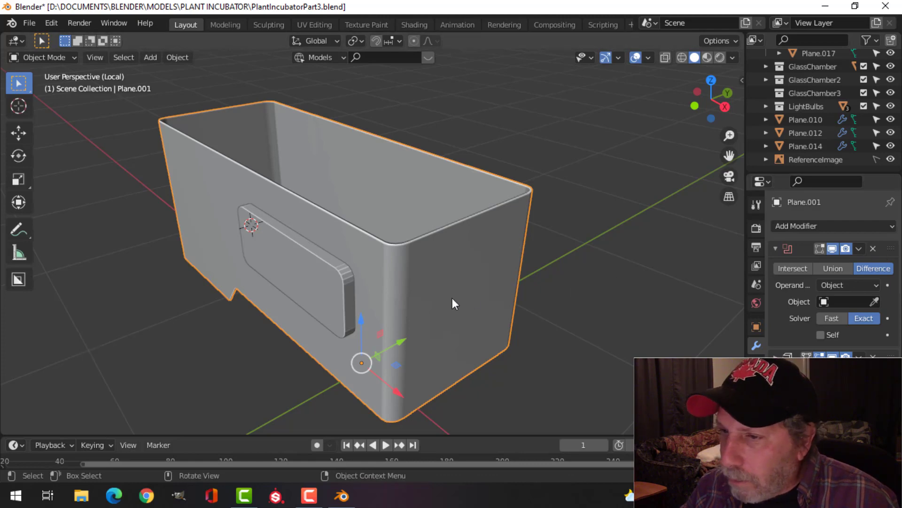
- Move the vent block's whole mesh back out in front of the housing's front wall
{"action": "key", "text": "alt+a"}
{"action": "middle_click_drag", "start_coordinate": [417, 298], "coordinate": [318, 262]}
{"action": "left_click", "coordinate": [408, 273]}
{"action": "key", "text": "Tab"}
{"action": "key", "text": "a"}
{"action": "left_click_drag", "start_coordinate": [318, 262], "coordinate": [282, 296]}
{"action": "middle_click_drag", "start_coordinate": [282, 296], "coordinate": [449, 292]}
- Delete every face of the vent block except its large front face
{"action": "key", "text": "alt+a"}
{"action": "key", "text": "3"}
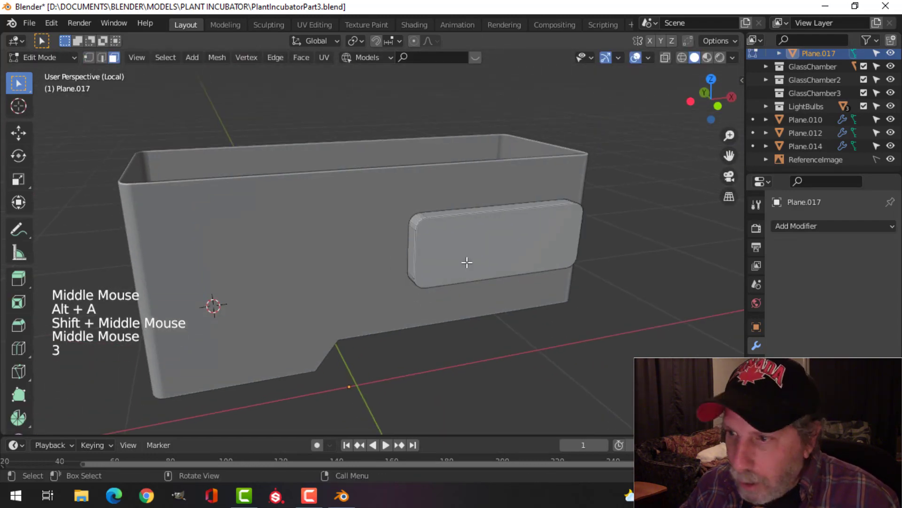
{"action": "left_click", "coordinate": [467, 262]}
{"action": "middle_click_drag", "start_coordinate": [466, 263], "coordinate": [484, 289]}
{"action": "middle_click_drag", "start_coordinate": [484, 289], "coordinate": [465, 274]}
{"action": "key", "text": "ctrl+i"}
{"action": "key", "text": "x"}
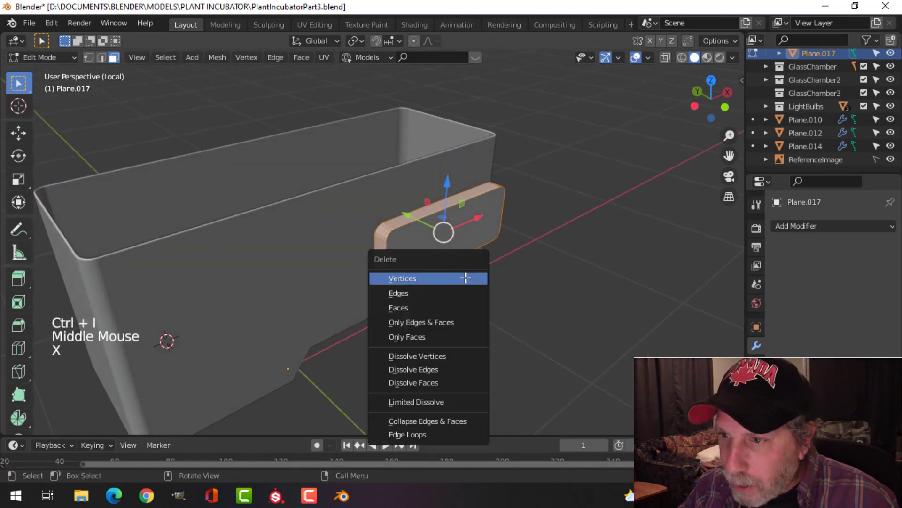
{"action": "left_click", "coordinate": [445, 307]}
{"action": "key", "text": "a"}
{"action": "middle_click_drag", "start_coordinate": [526, 260], "coordinate": [506, 265]}
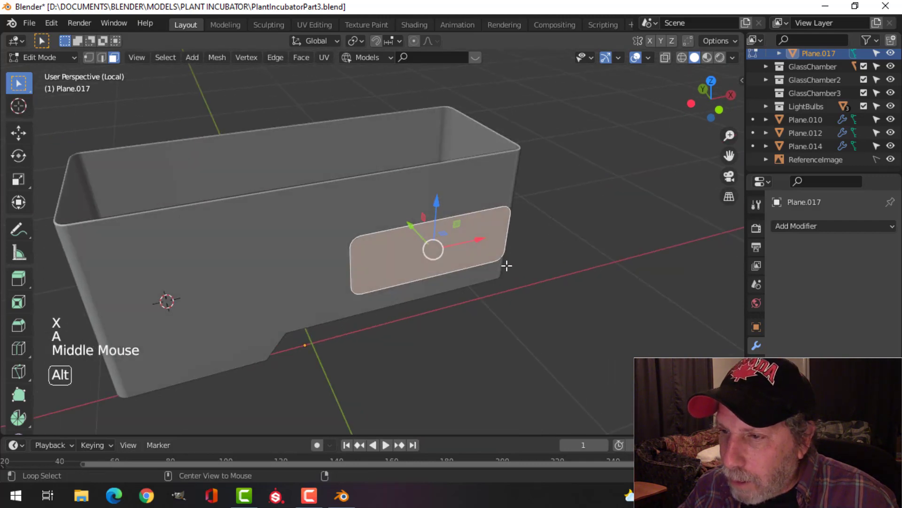
- Knife-project the rounded vent outline onto the housing's front wall from the front view
{"action": "key", "text": "alt+a"}
{"action": "key", "text": "KP_1"}
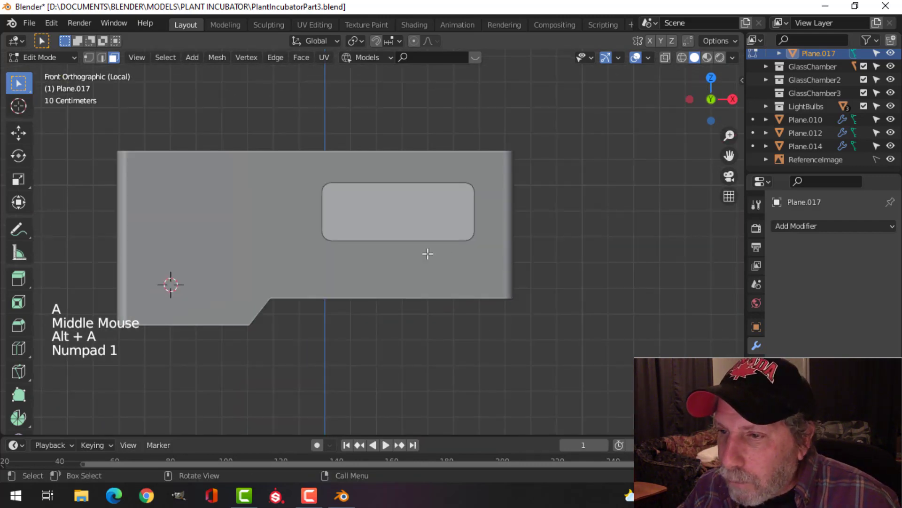
{"action": "scroll", "coordinate": [428, 254], "scroll_direction": "up", "scroll_amount": 1}
{"action": "middle_click_drag", "start_coordinate": [428, 252], "coordinate": [424, 284], "text": "shift"}
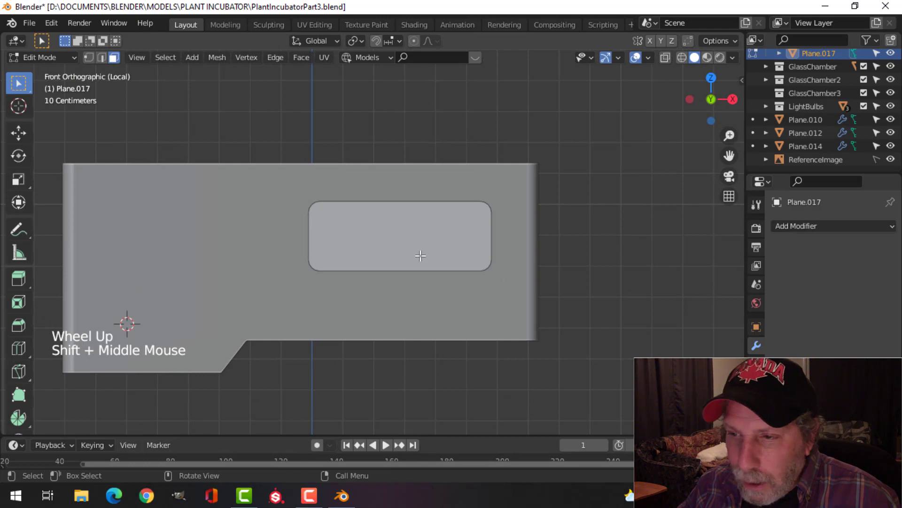
{"action": "key", "text": "Tab"}
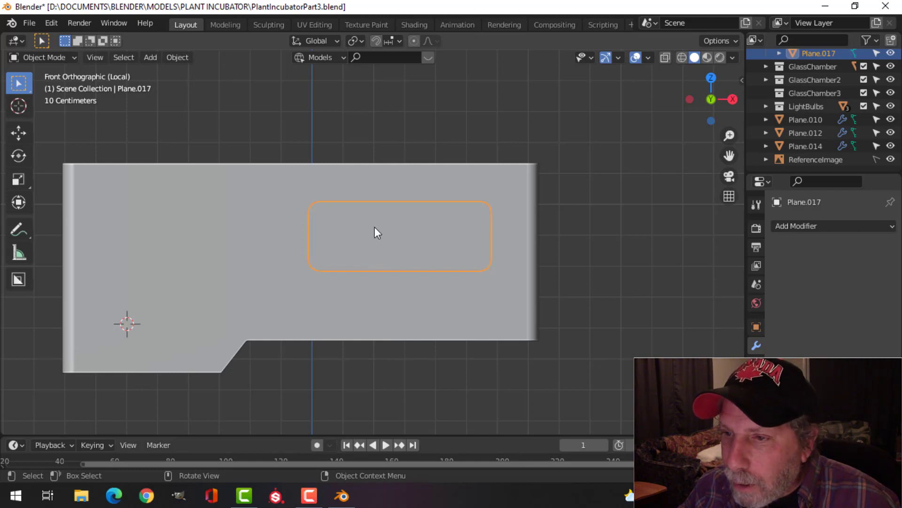
{"action": "left_click", "coordinate": [376, 187], "text": "shift"}
{"action": "key", "text": "Tab"}
{"action": "key", "text": "a"}
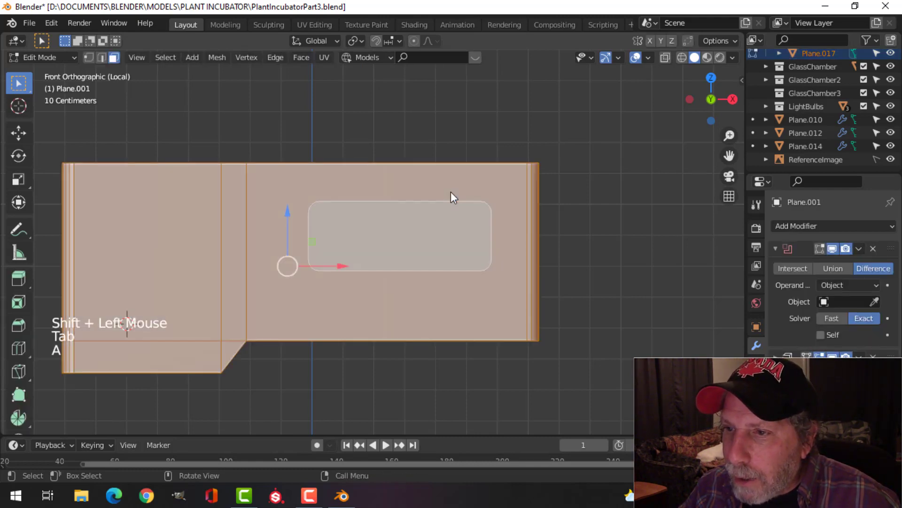
{"action": "left_click", "coordinate": [217, 58]}
{"action": "left_click", "coordinate": [241, 208]}
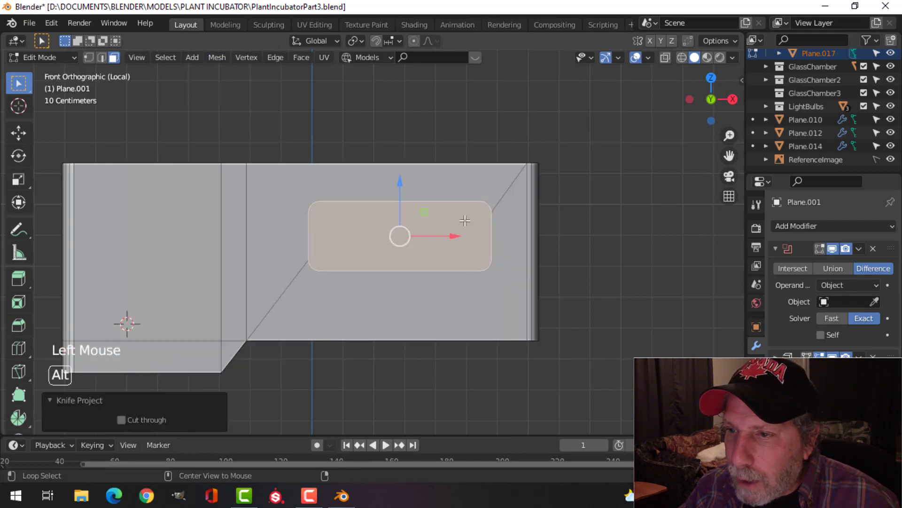
- Delete the floating rounded outline face in front of the housing wall
{"action": "key", "text": "alt+a"}
{"action": "middle_click_drag", "start_coordinate": [465, 221], "coordinate": [460, 253]}
{"action": "key", "text": "3"}
{"action": "left_click", "coordinate": [455, 254]}
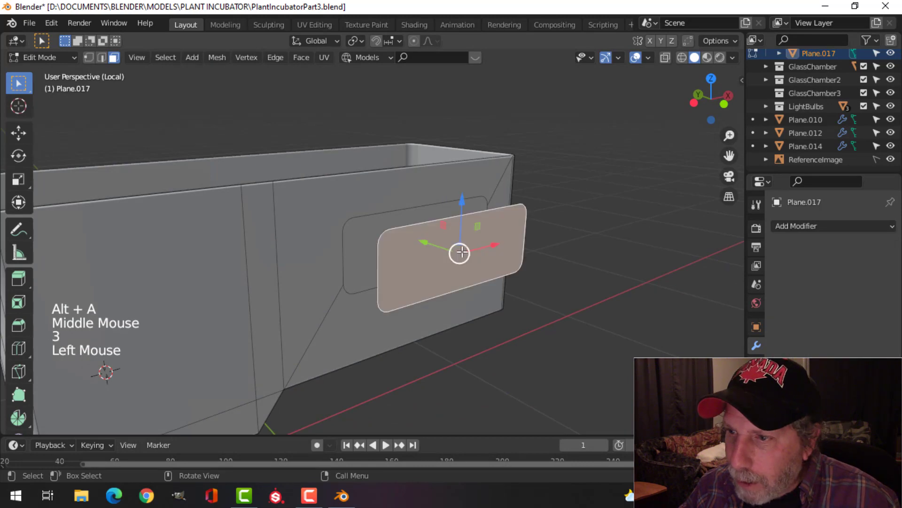
{"action": "key", "text": "x"}
{"action": "left_click", "coordinate": [462, 251]}
{"action": "left_click", "coordinate": [465, 250]}
- Extrude the projected vent face inward to recess it into the front wall, and leave the isolated local view
{"action": "middle_click_drag", "start_coordinate": [516, 242], "coordinate": [443, 197]}
{"action": "scroll", "coordinate": [470, 226], "scroll_direction": "up", "scroll_amount": 2}
{"action": "key", "text": "e"}
{"action": "key", "text": "Tab"}
{"action": "key", "text": "alt+a"}
{"action": "scroll", "coordinate": [435, 233], "scroll_direction": "down", "scroll_amount": 4}
{"action": "key", "text": "KP_Divide"}
{"action": "scroll", "coordinate": [414, 230], "scroll_direction": "up", "scroll_amount": 3}
{"action": "scroll", "coordinate": [398, 216], "scroll_direction": "up", "scroll_amount": 1}
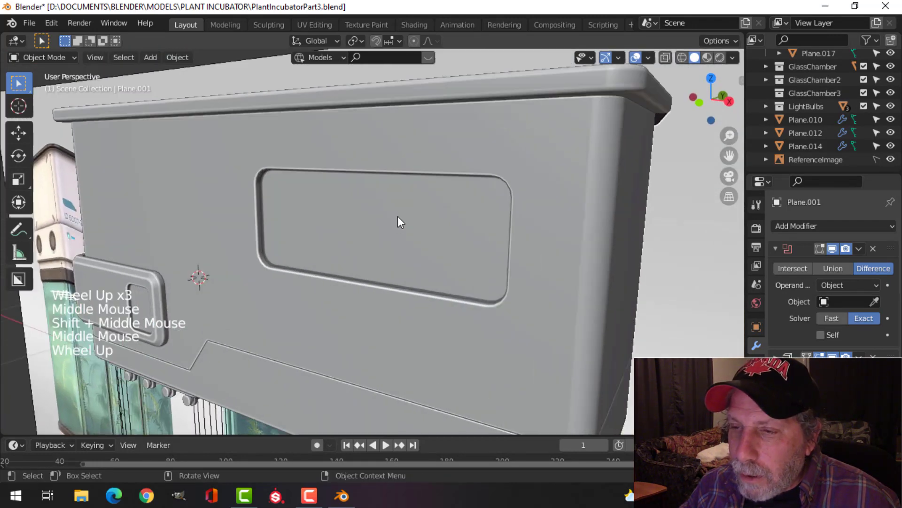
{"action": "middle_click_drag", "start_coordinate": [397, 216], "coordinate": [397, 240], "text": "shift"}
{"action": "scroll", "coordinate": [393, 199], "scroll_direction": "down", "scroll_amount": 2}
- Duplicate the recess's back face, move the copy out along Y by about 0.107 m, and separate it into its own object
{"action": "left_click", "coordinate": [397, 196]}
{"action": "key", "text": "Tab"}
{"action": "middle_click_drag", "start_coordinate": [397, 240], "coordinate": [410, 312]}
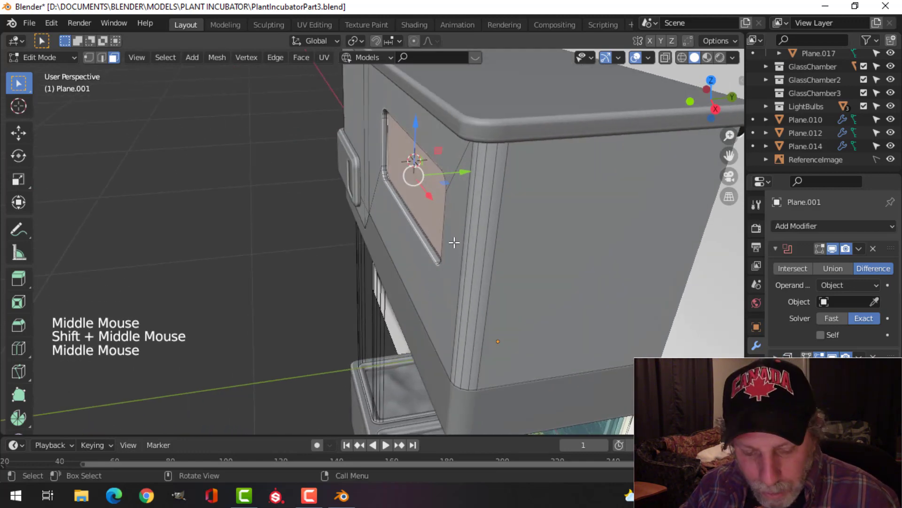
{"action": "key", "text": "shift+d"}
{"action": "left_click", "coordinate": [427, 178]}
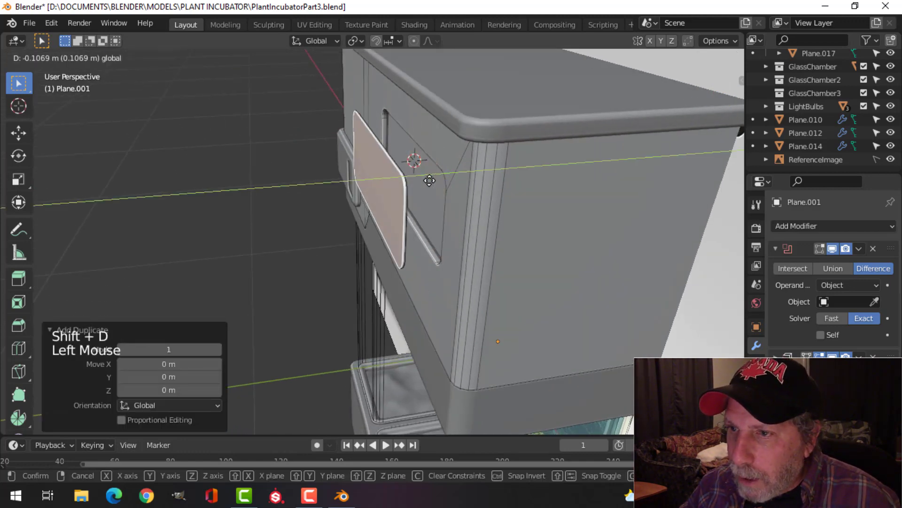
{"action": "key", "text": "p"}
{"action": "left_click", "coordinate": [409, 216]}
{"action": "key", "text": "Tab"}
{"action": "middle_click_drag", "start_coordinate": [409, 216], "coordinate": [420, 191]}
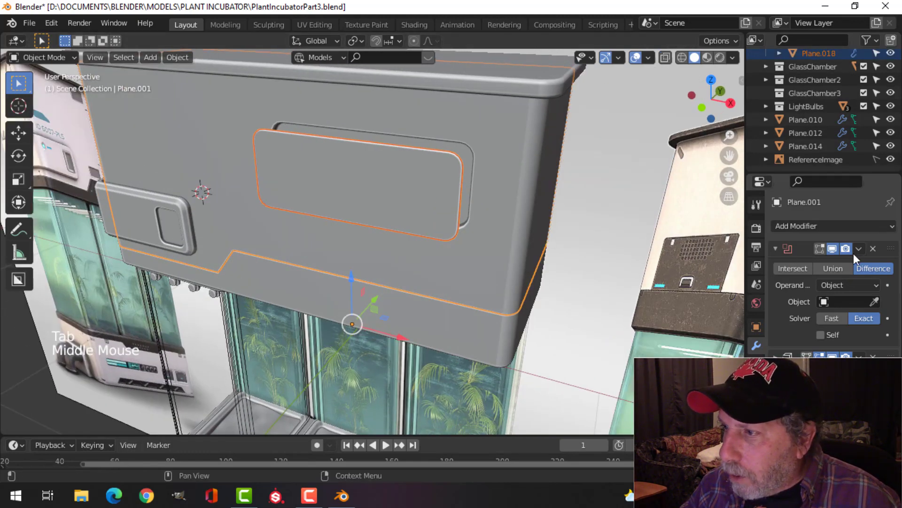
- Remove the Boolean modifier from the separated vent panel and save the file
{"action": "key", "text": "alt+a"}
{"action": "left_click", "coordinate": [418, 187]}
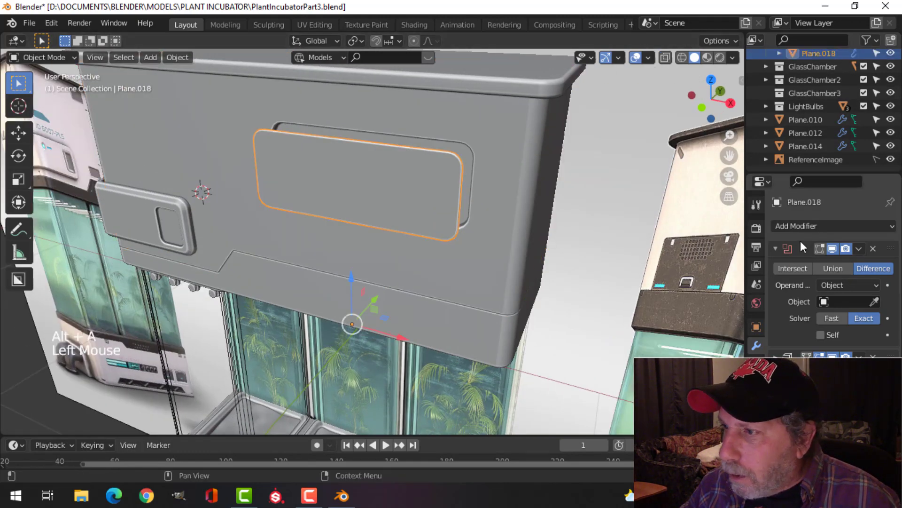
{"action": "left_click", "coordinate": [873, 249]}
{"action": "mouse_move", "coordinate": [540, 226]}
{"action": "middle_mouse_down"}
{"action": "mouse_move", "coordinate": [463, 210]}
{"action": "mouse_move", "coordinate": [551, 215]}
{"action": "middle_mouse_up"}
{"action": "key", "text": "alt+a"}
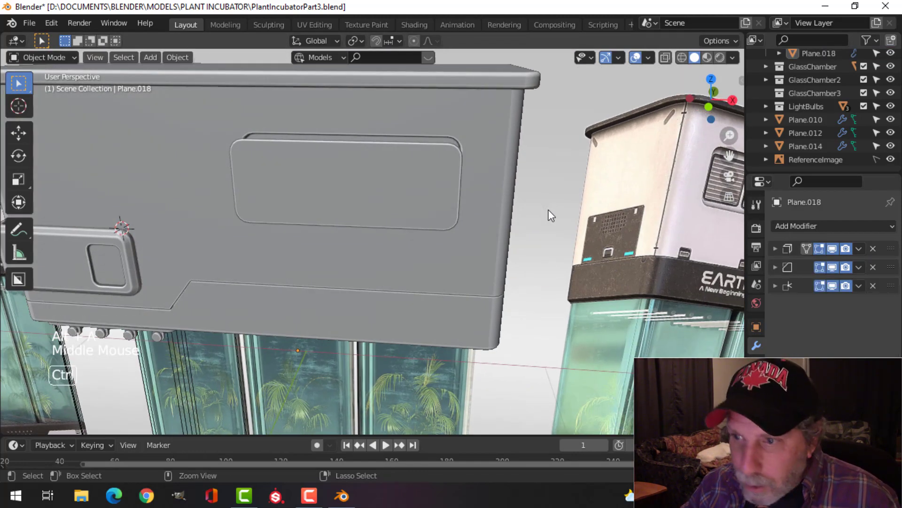
{"action": "key", "text": "ctrl+s"}
- Compare the vent with the reference image from the front in wireframe, and remove the panel's Solidify modifier
{"action": "key", "text": "KP_1"}
{"action": "key", "text": "z"}
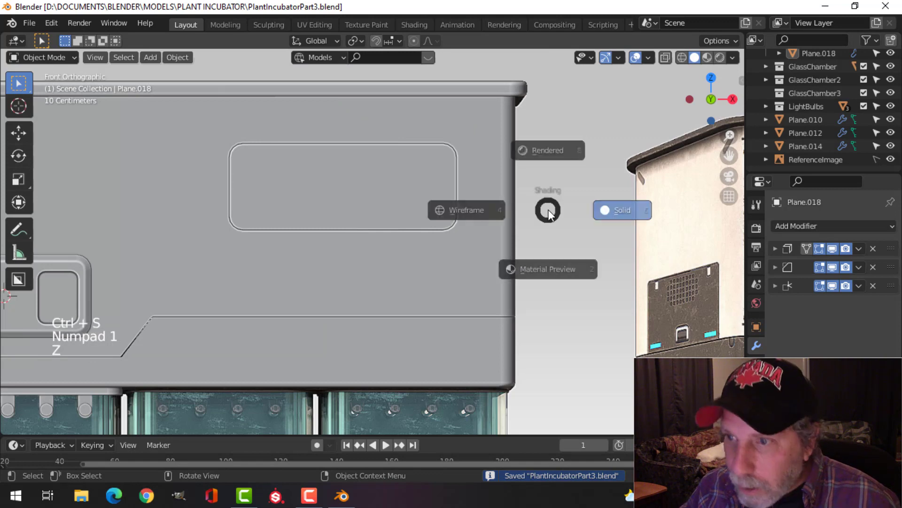
{"action": "left_click", "coordinate": [443, 216]}
{"action": "scroll", "coordinate": [486, 204], "scroll_direction": "up", "scroll_amount": 2}
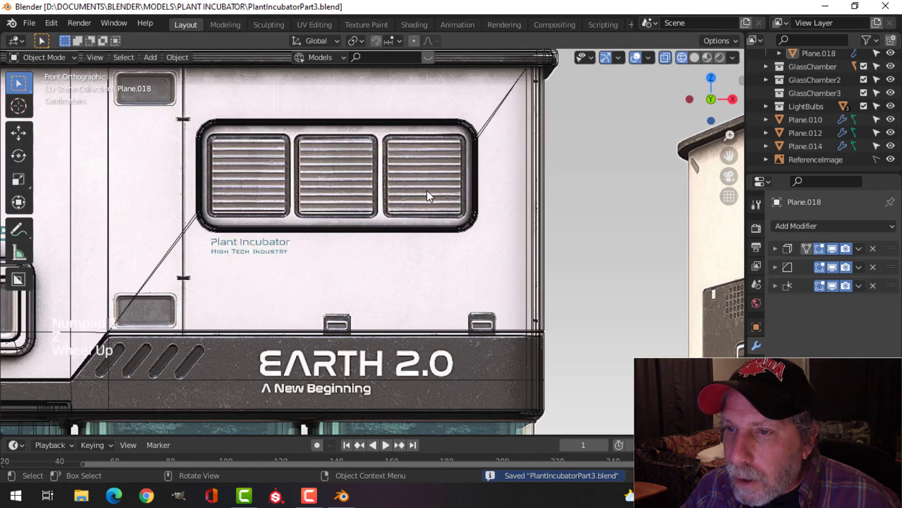
{"action": "scroll", "coordinate": [369, 186], "scroll_direction": "up", "scroll_amount": 1}
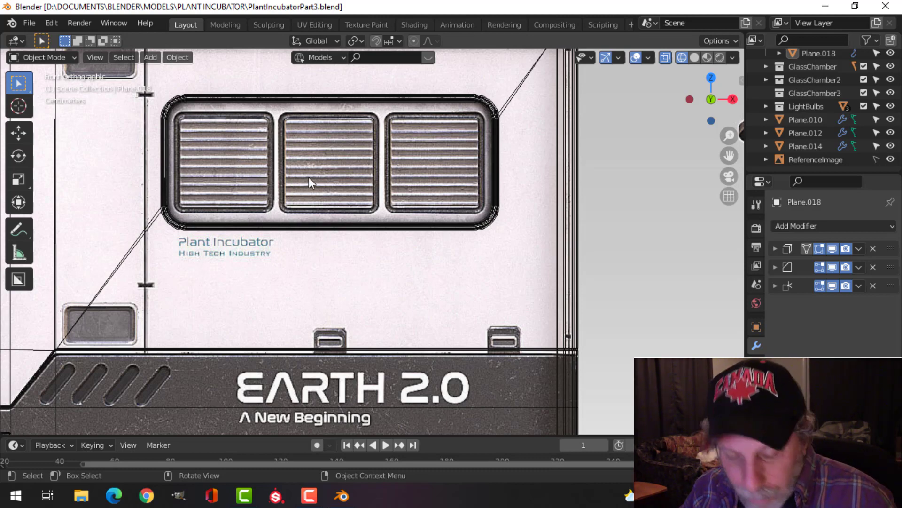
{"action": "key", "text": "z"}
{"action": "mouse_move", "coordinate": [403, 179]}
{"action": "middle_mouse_down"}
{"action": "mouse_move", "coordinate": [323, 209]}
{"action": "mouse_move", "coordinate": [330, 226]}
{"action": "mouse_move", "coordinate": [352, 198]}
{"action": "mouse_move", "coordinate": [348, 218]}
{"action": "mouse_move", "coordinate": [437, 212]}
{"action": "middle_mouse_up"}
{"action": "left_click", "coordinate": [352, 198]}
{"action": "key", "text": "Tab"}
{"action": "key", "text": "3"}
{"action": "left_click", "coordinate": [362, 191]}
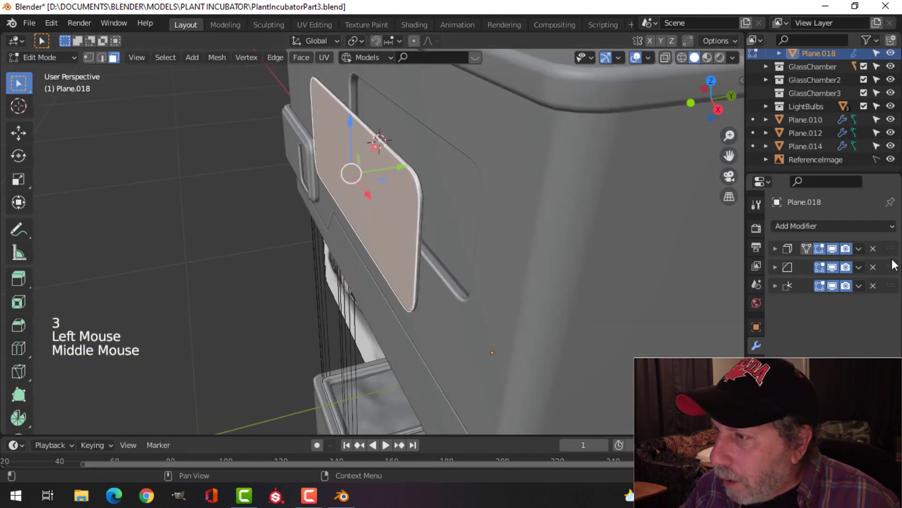
{"action": "left_click", "coordinate": [872, 248]}
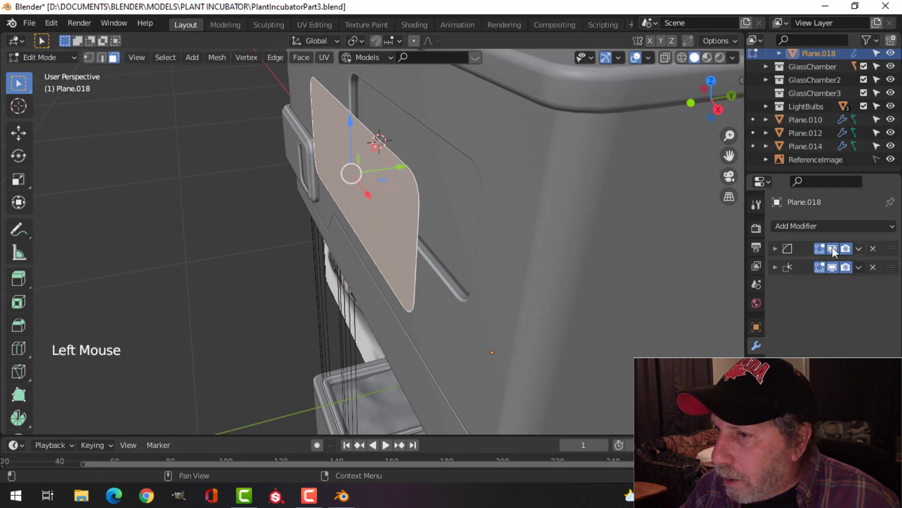
- Extrude the vent panel's face about 0.024 m toward the housing and delete the resulting back face
{"action": "middle_click_drag", "start_coordinate": [539, 249], "coordinate": [508, 256], "text": "shift"}
{"action": "middle_click_drag", "start_coordinate": [508, 256], "coordinate": [473, 264]}
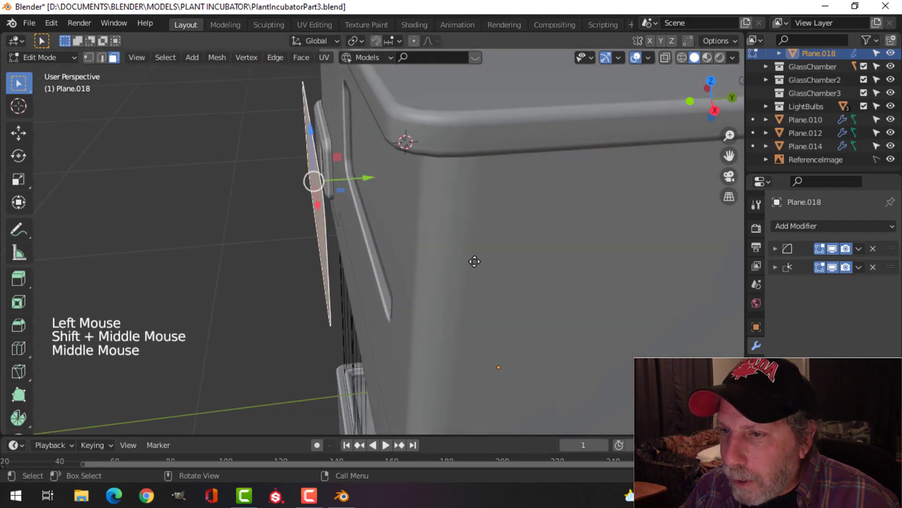
{"action": "key", "text": "e"}
{"action": "key", "text": "Escape"}
{"action": "key", "text": "x"}
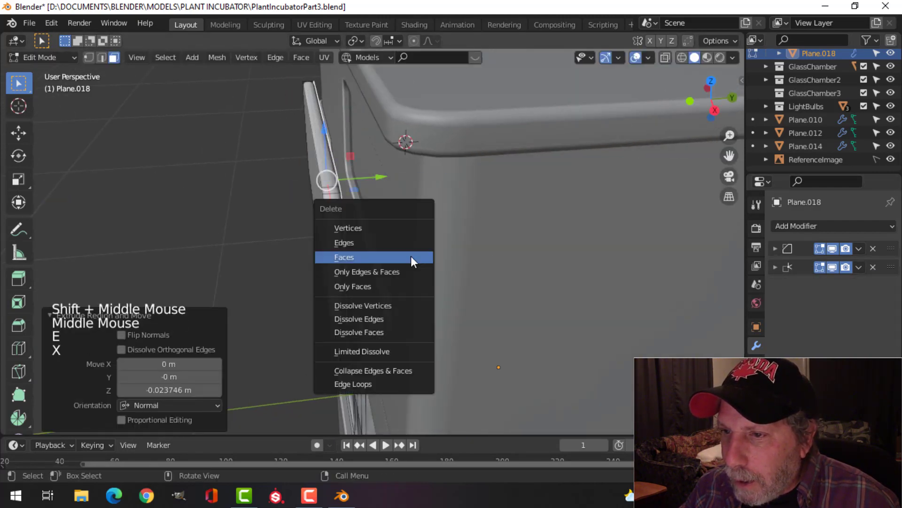
{"action": "middle_click_drag", "start_coordinate": [411, 256], "coordinate": [439, 250]}
{"action": "key", "text": "Tab"}
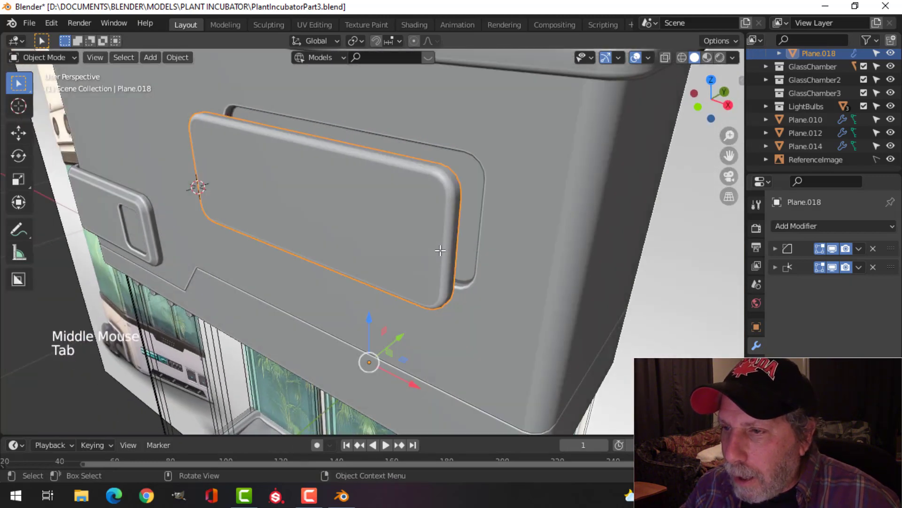
- Check the vent panel's face orientation and recalculate all its normals to the outside
{"action": "left_click", "coordinate": [649, 58]}
{"action": "left_click", "coordinate": [608, 295]}
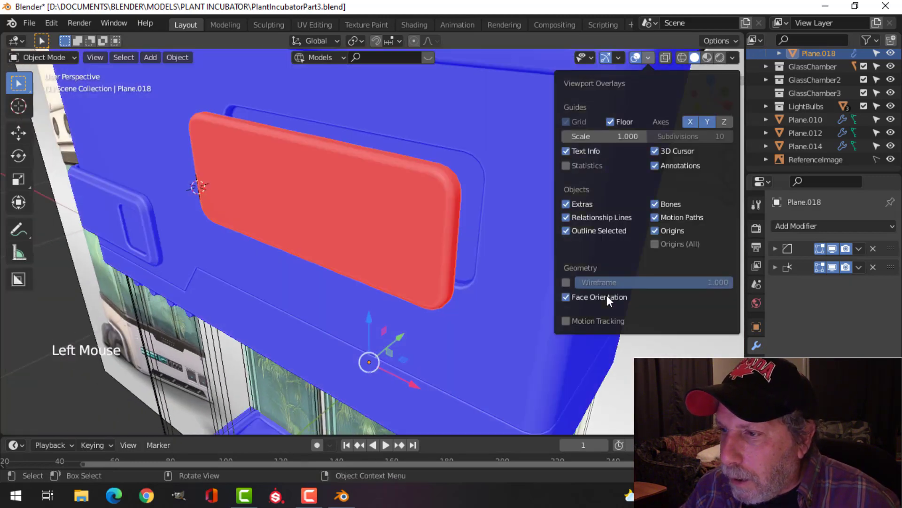
{"action": "left_click", "coordinate": [608, 296]}
{"action": "left_click", "coordinate": [348, 207]}
{"action": "left_click", "coordinate": [348, 207]}
{"action": "key", "text": "Tab"}
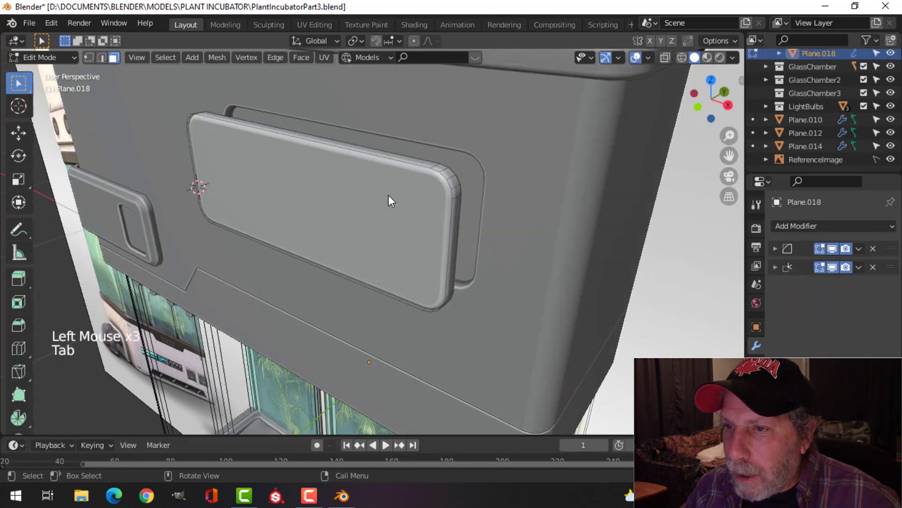
{"action": "key", "text": "a"}
{"action": "key", "text": "alt+n"}
{"action": "left_click", "coordinate": [380, 208]}
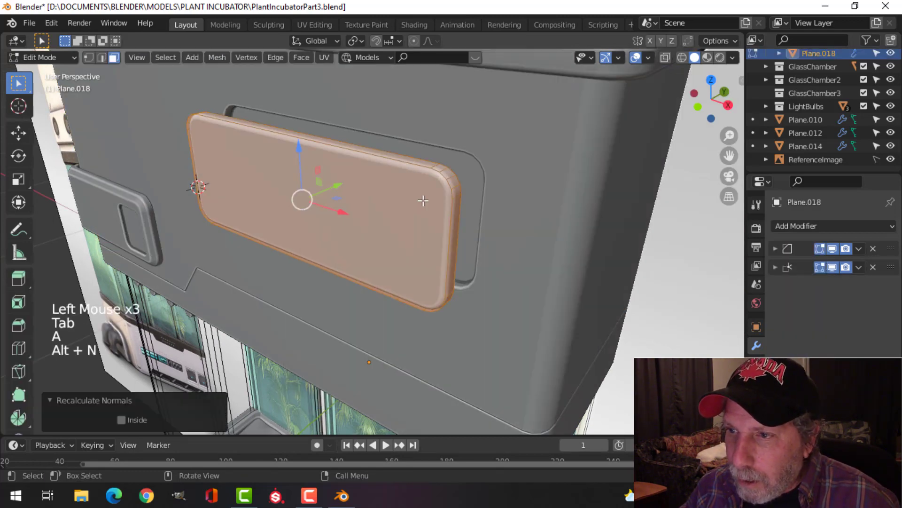
{"action": "key", "text": "Tab"}
- Move the vent panel's whole mesh back along Y into the recess in the front wall
{"action": "middle_click_drag", "start_coordinate": [423, 202], "coordinate": [373, 180]}
{"action": "key", "text": "alt+a"}
{"action": "left_click", "coordinate": [400, 214]}
{"action": "key", "text": "Tab"}
{"action": "key", "text": "a"}
{"action": "left_click_drag", "start_coordinate": [372, 180], "coordinate": [429, 177]}
{"action": "middle_click_drag", "start_coordinate": [413, 195], "coordinate": [433, 225]}
{"action": "key", "text": "alt+a"}
{"action": "key", "text": "Tab"}
{"action": "scroll", "coordinate": [404, 207], "scroll_direction": "down", "scroll_amount": 3}
{"action": "key", "text": "alt+a"}
{"action": "scroll", "coordinate": [477, 227], "scroll_direction": "up", "scroll_amount": 2}
{"action": "middle_click_drag", "start_coordinate": [433, 225], "coordinate": [400, 189]}
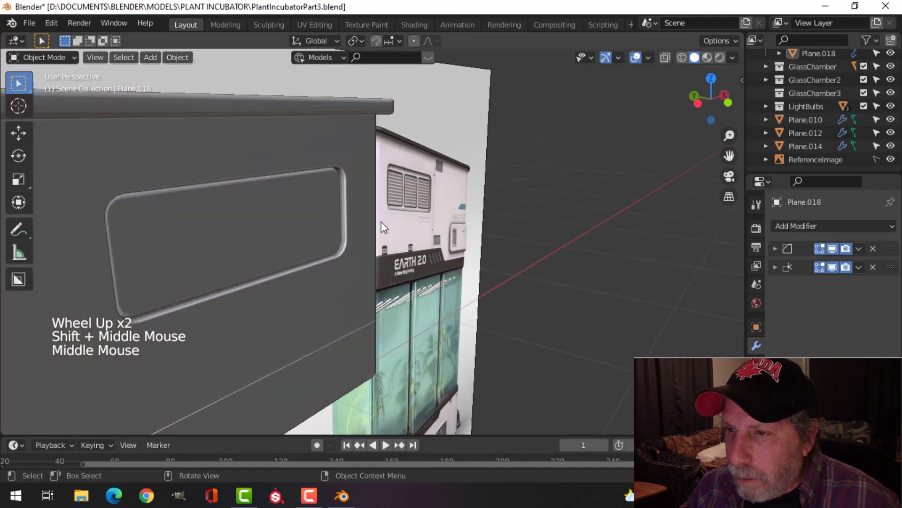
{"action": "scroll", "coordinate": [381, 222], "scroll_direction": "up", "scroll_amount": 1}
{"action": "middle_click_drag", "start_coordinate": [382, 222], "coordinate": [368, 207], "text": "shift"}
- Add a mesh plane over the vent's first louvre section, scale it to 0.079 and rotate it 90° about X
{"action": "left_click", "coordinate": [396, 217]}
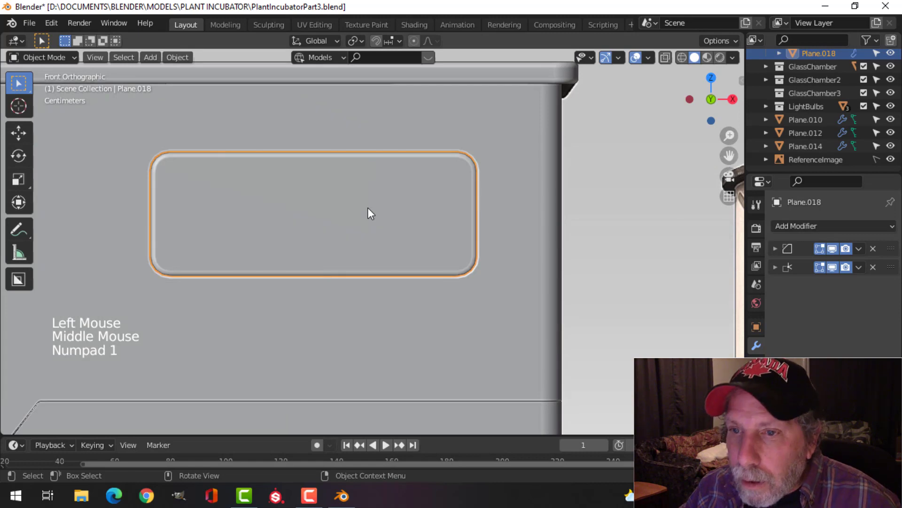
{"action": "key", "text": "Tab"}
{"action": "middle_click_drag", "start_coordinate": [335, 204], "coordinate": [388, 213], "text": "shift"}
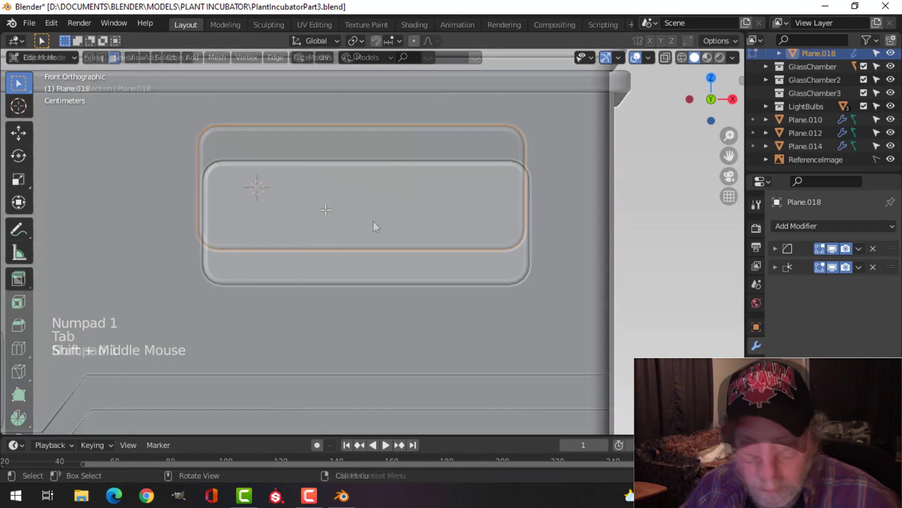
{"action": "key", "text": "shift+a"}
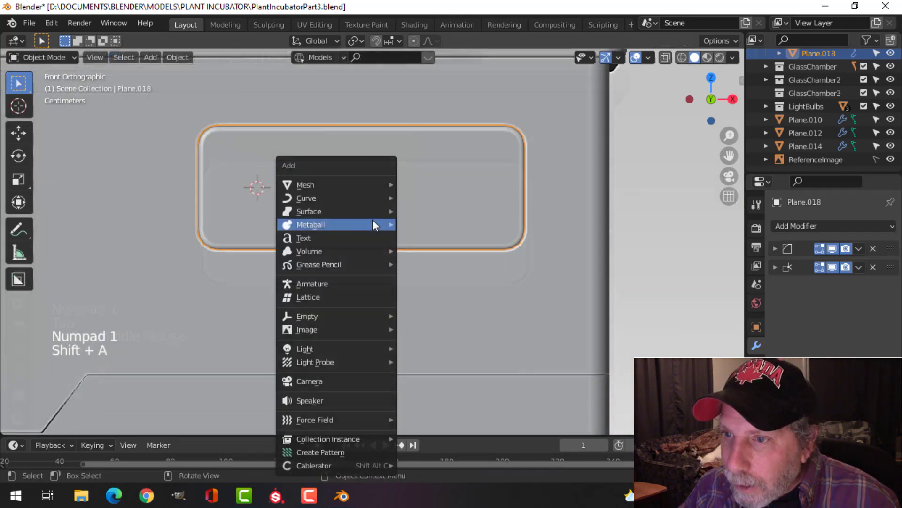
{"action": "mouse_move", "coordinate": [346, 184]}
{"action": "left_click", "coordinate": [416, 184]}
{"action": "key", "text": "Tab"}
{"action": "key", "text": "s"}
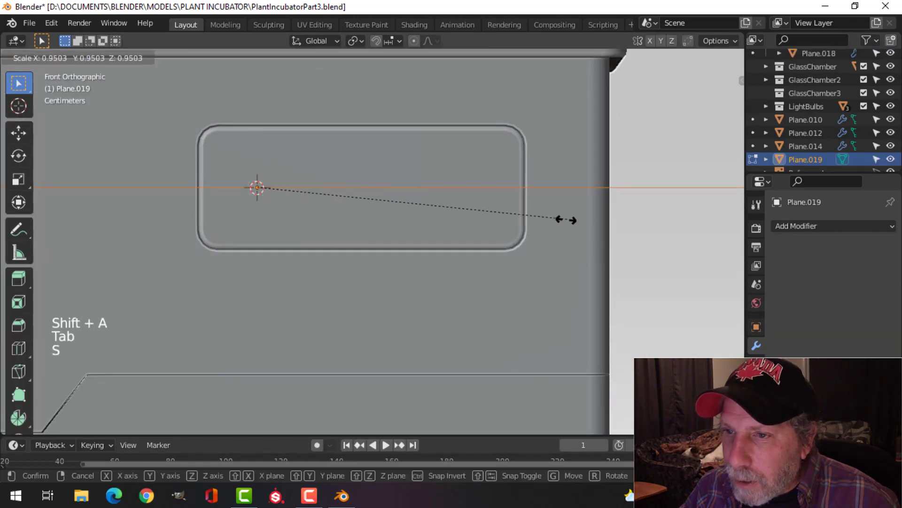
{"action": "left_click", "coordinate": [276, 204]}
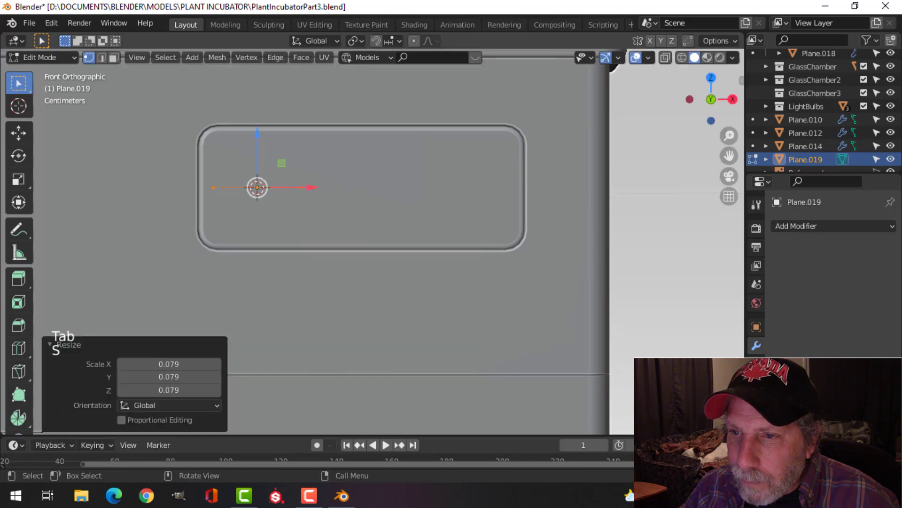
{"action": "type", "text": "rx90"}
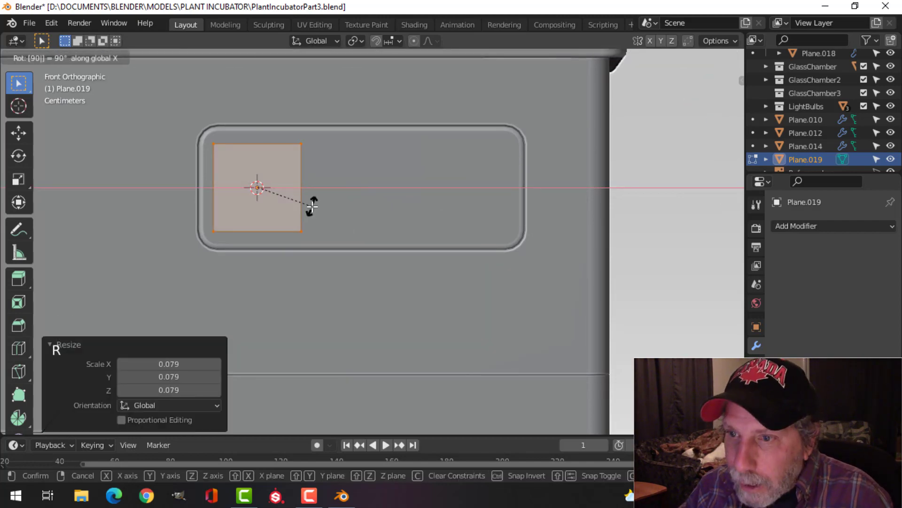
{"action": "key", "text": "Return"}
- Scale the plane by 1.047 to fit the reference's first louvre section, and bevel its corner vertices 0.0121 m with 4 segments
{"action": "key", "text": "z"}
{"action": "left_click", "coordinate": [306, 208]}
{"action": "scroll", "coordinate": [306, 207], "scroll_direction": "up", "scroll_amount": 3}
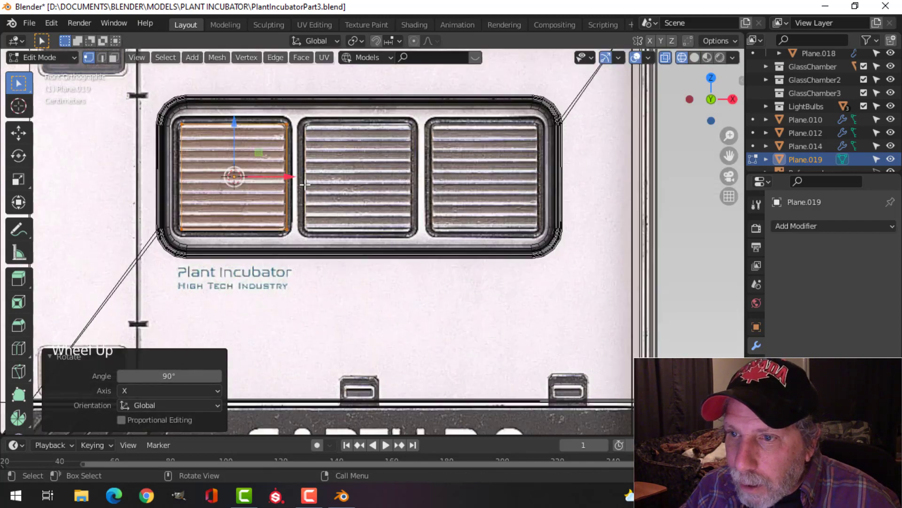
{"action": "middle_click_drag", "start_coordinate": [328, 191], "coordinate": [438, 238], "text": "shift"}
{"action": "scroll", "coordinate": [438, 238], "scroll_direction": "up", "scroll_amount": 1}
{"action": "key", "text": "s"}
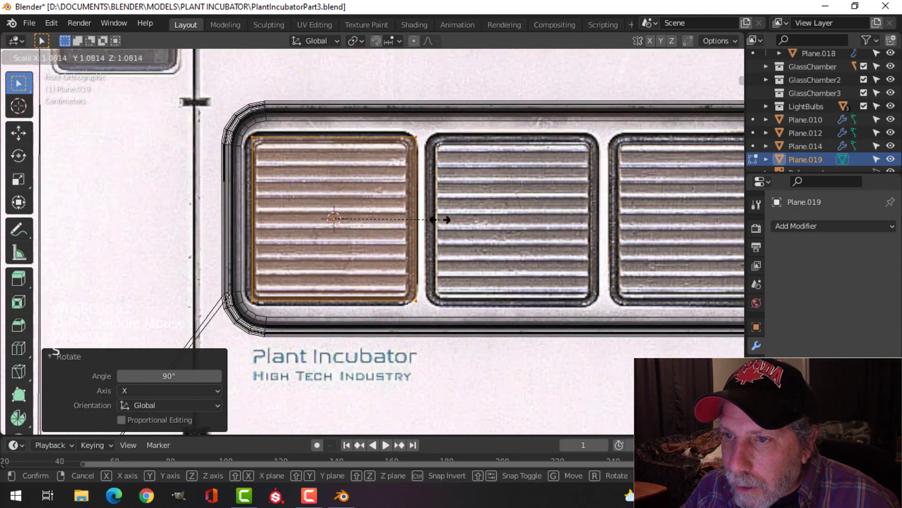
{"action": "left_click", "coordinate": [438, 219]}
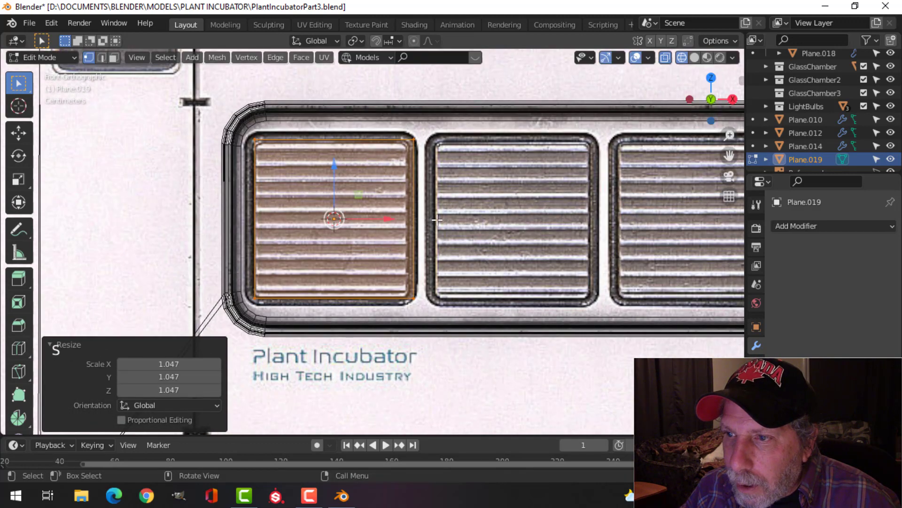
{"action": "key", "text": "ctrl+shift+b"}
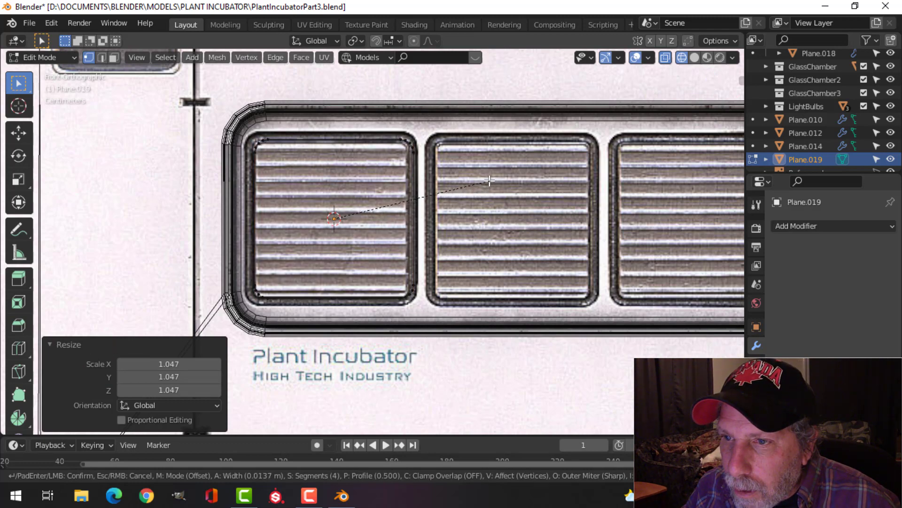
{"action": "left_click", "coordinate": [488, 181]}
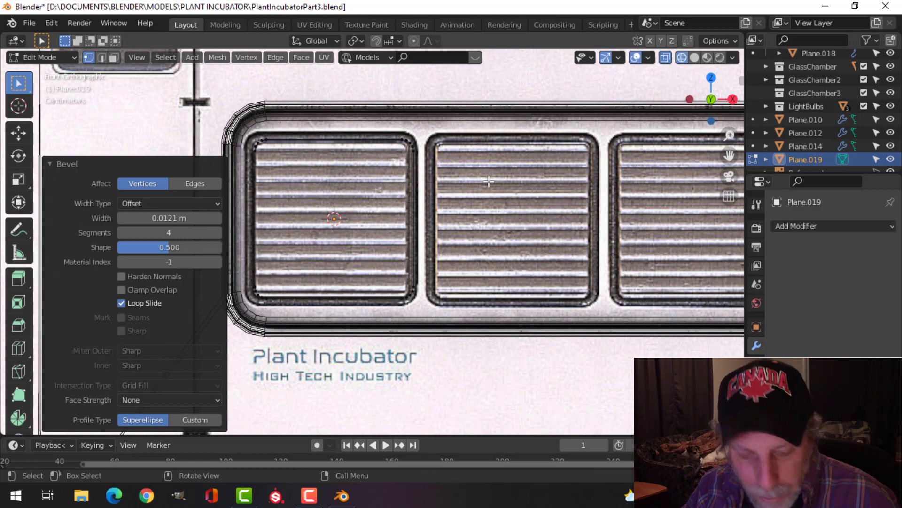
- Scale the whole bevelled plane up by 1.050 to match the outline of the first louvre section
{"action": "key", "text": "a"}
{"action": "key", "text": "s"}
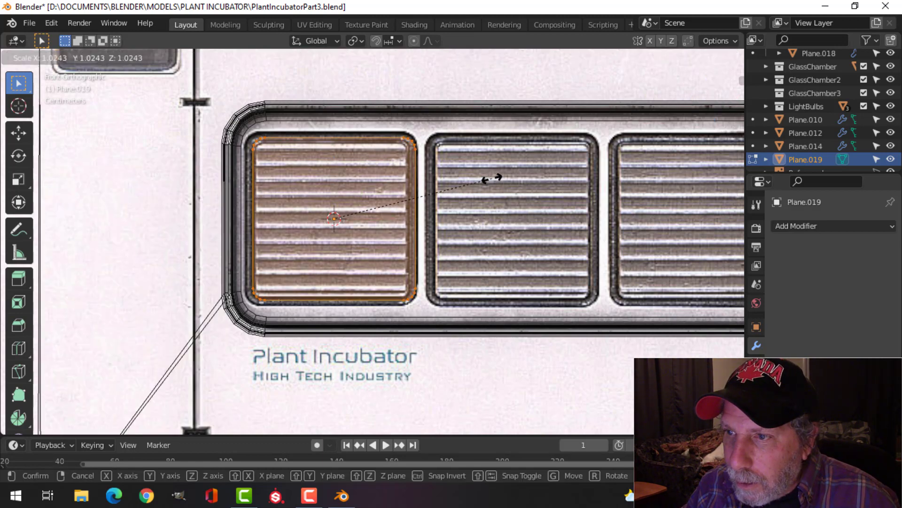
{"action": "left_click", "coordinate": [494, 175]}
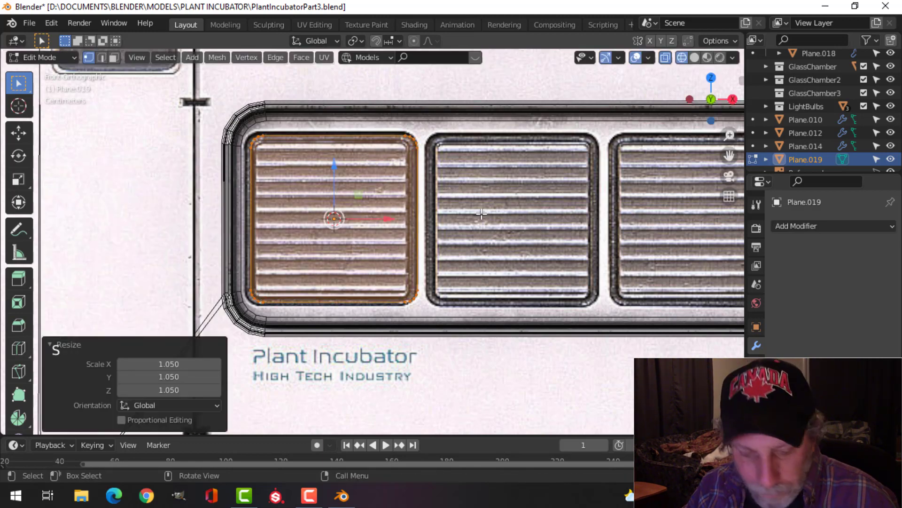
- Extrude the louvre plane about 0.026 m along its normal into a solid block
{"action": "key", "text": "z"}
{"action": "left_click", "coordinate": [578, 214]}
{"action": "mouse_move", "coordinate": [581, 212]}
{"action": "middle_mouse_down"}
{"action": "mouse_move", "coordinate": [353, 233]}
{"action": "mouse_move", "coordinate": [443, 247]}
{"action": "mouse_move", "coordinate": [363, 239]}
{"action": "mouse_move", "coordinate": [397, 240]}
{"action": "middle_mouse_up"}
{"action": "key", "text": "e"}
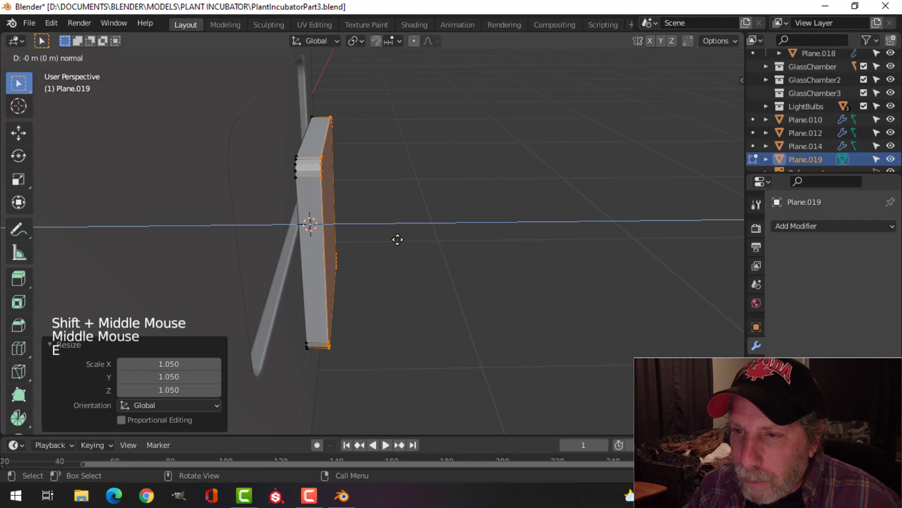
{"action": "left_click", "coordinate": [405, 239]}
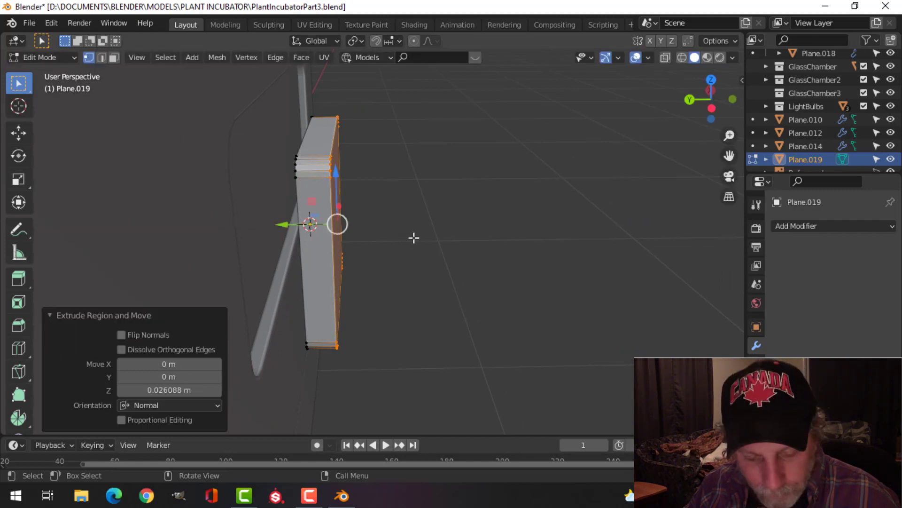
- Move the block's whole mesh along Y so that it passes through the vent panel, and finish mesh editing
{"action": "key", "text": "z"}
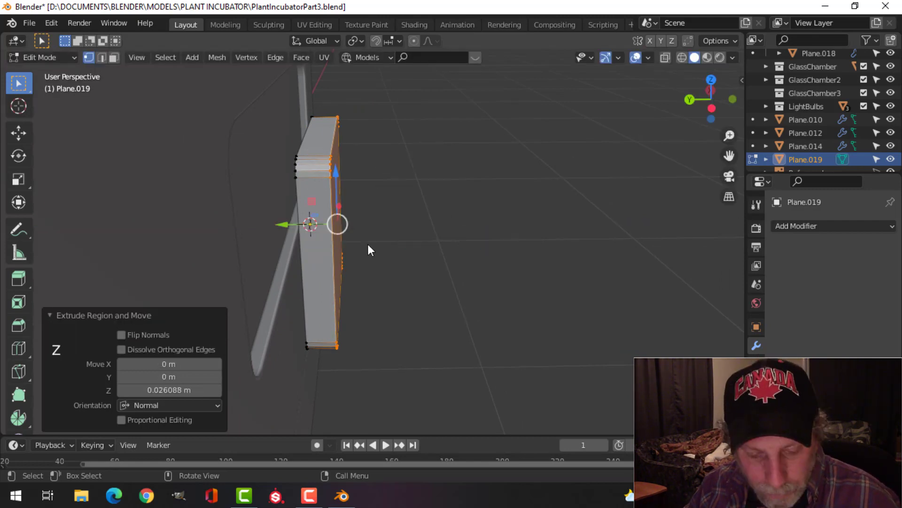
{"action": "key", "text": "a"}
{"action": "left_click_drag", "start_coordinate": [267, 224], "coordinate": [205, 224]}
{"action": "key", "text": "Tab"}
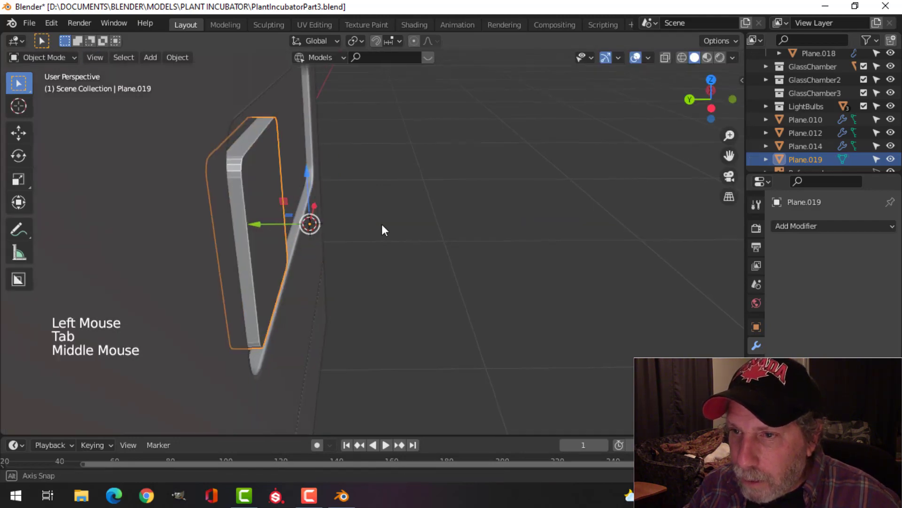
- Compare the block's outline with the reference's first louvre section and examine how it sits in the vent recess
{"action": "middle_click_drag", "start_coordinate": [383, 227], "coordinate": [266, 225]}
{"action": "key", "text": "KP_1"}
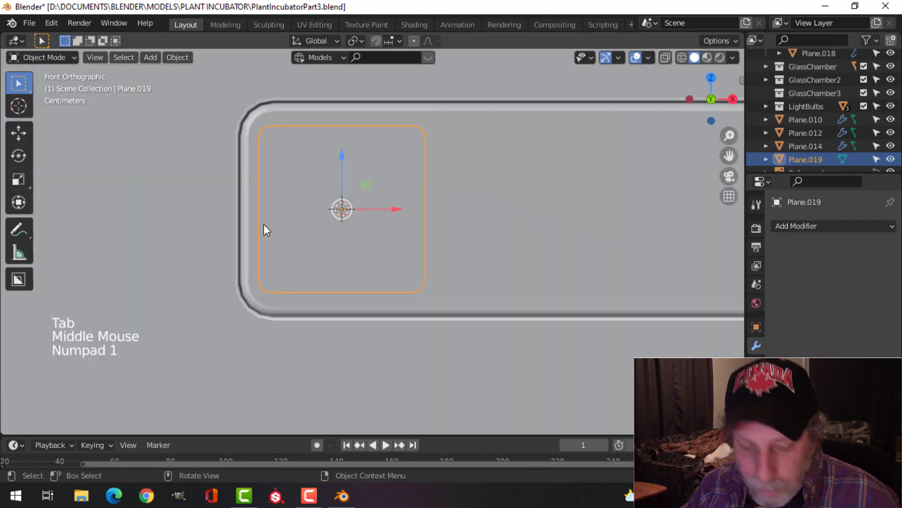
{"action": "key", "text": "z"}
{"action": "left_click", "coordinate": [158, 225]}
{"action": "scroll", "coordinate": [359, 233], "scroll_direction": "up", "scroll_amount": 2}
{"action": "middle_click_drag", "start_coordinate": [359, 232], "coordinate": [345, 252], "text": "shift"}
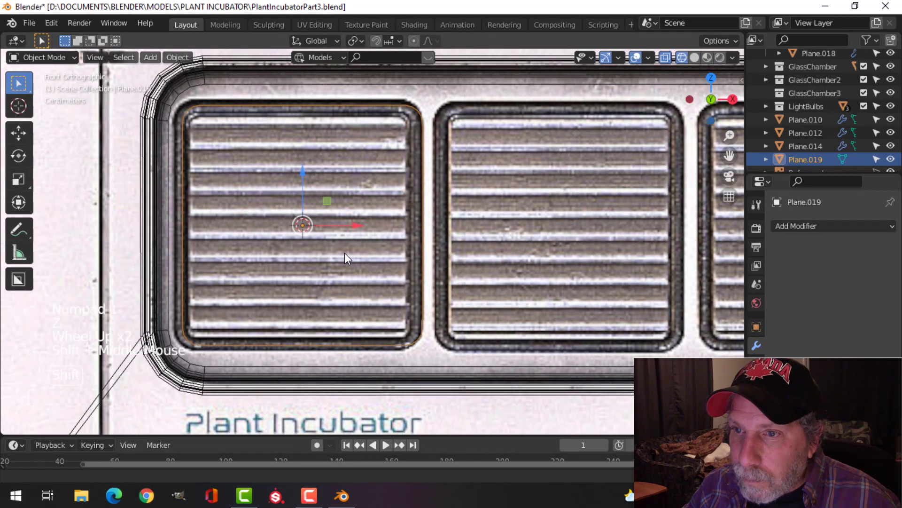
{"action": "scroll", "coordinate": [343, 254], "scroll_direction": "down", "scroll_amount": 1}
{"action": "key", "text": "z"}
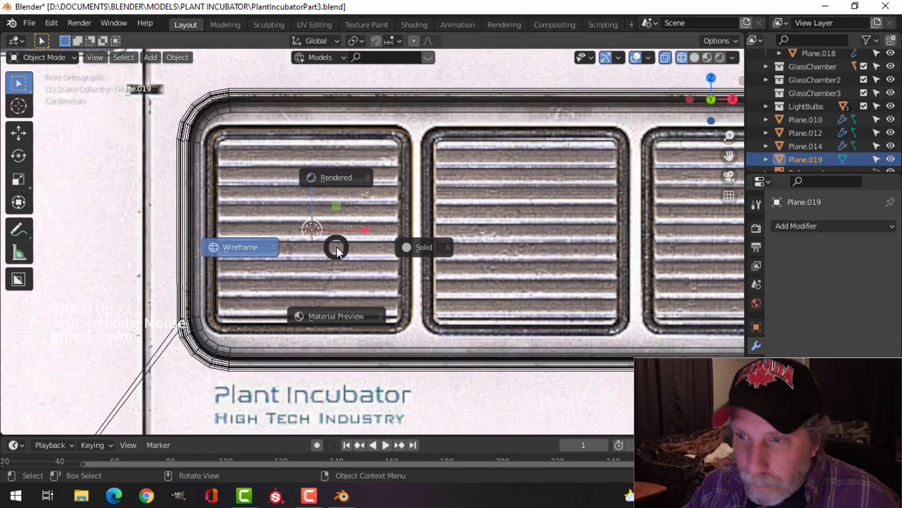
{"action": "left_click", "coordinate": [427, 246]}
{"action": "mouse_move", "coordinate": [428, 245]}
{"action": "middle_mouse_down"}
{"action": "mouse_move", "coordinate": [298, 244]}
{"action": "mouse_move", "coordinate": [322, 255]}
{"action": "middle_mouse_up"}
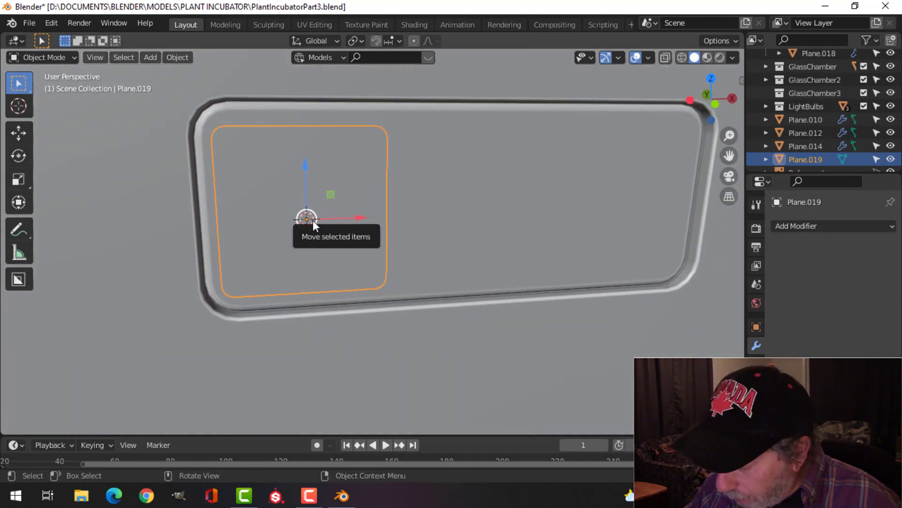
- Add an Array modifier to the block with a count of 3 and a relative X offset of 1.070
{"action": "key", "text": "KP_1"}
{"action": "scroll", "coordinate": [312, 228], "scroll_direction": "down", "scroll_amount": 2}
{"action": "mouse_move", "coordinate": [322, 229]}
{"action": "middle_mouse_down", "text": "shift"}
{"action": "mouse_move", "coordinate": [378, 226]}
{"action": "mouse_move", "coordinate": [337, 232]}
{"action": "mouse_move", "coordinate": [324, 218]}
{"action": "middle_mouse_up", "text": "shift"}
{"action": "scroll", "coordinate": [348, 231], "scroll_direction": "down", "scroll_amount": 2}
{"action": "key", "text": "z"}
{"action": "left_click", "coordinate": [293, 214]}
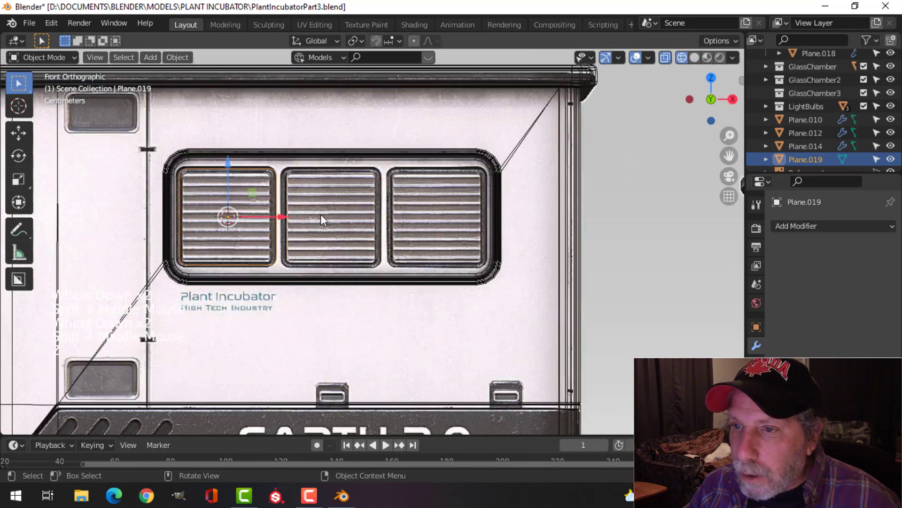
{"action": "left_click", "coordinate": [788, 227]}
{"action": "left_click", "coordinate": [645, 263]}
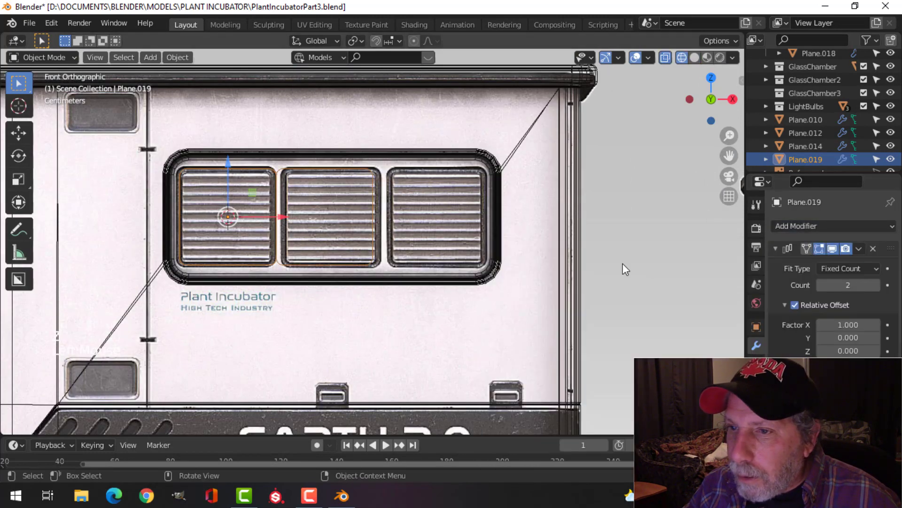
{"action": "scroll", "coordinate": [512, 263], "scroll_direction": "up", "scroll_amount": 1}
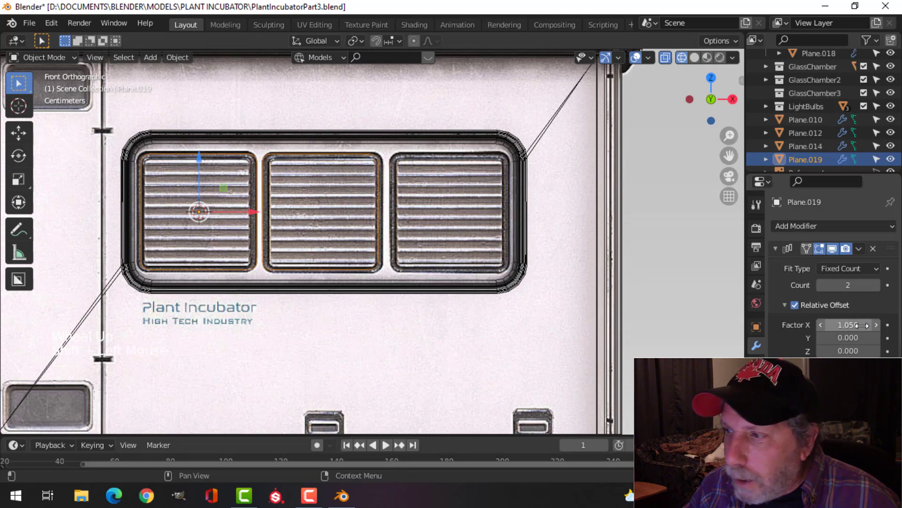
{"action": "left_click", "coordinate": [872, 283]}
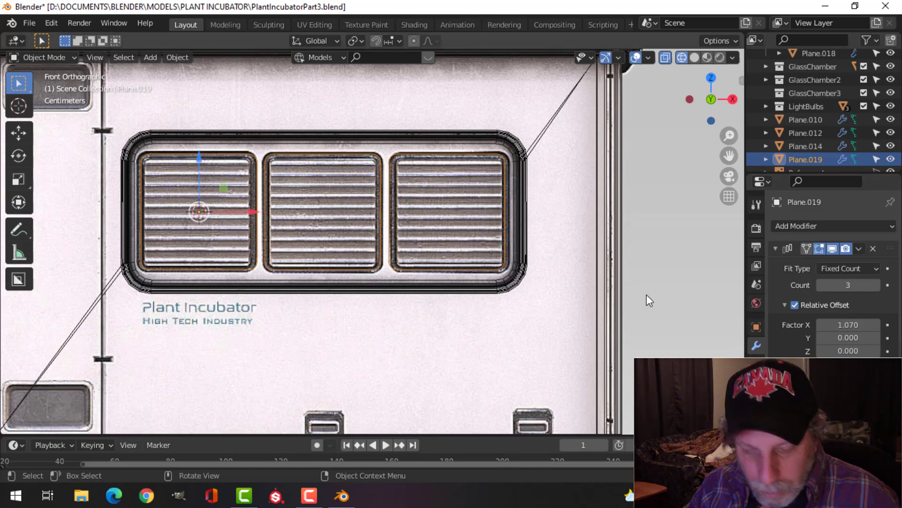
- Shift the arrayed blocks 0.001 m along X to centre them in the vent panel
{"action": "key", "text": "z"}
{"action": "left_click", "coordinate": [733, 292]}
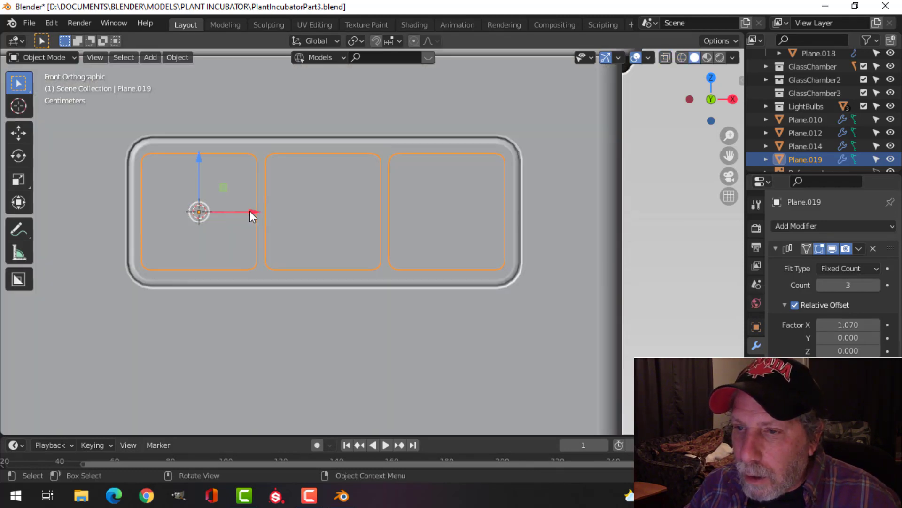
{"action": "left_click_drag", "start_coordinate": [250, 211], "coordinate": [254, 212]}
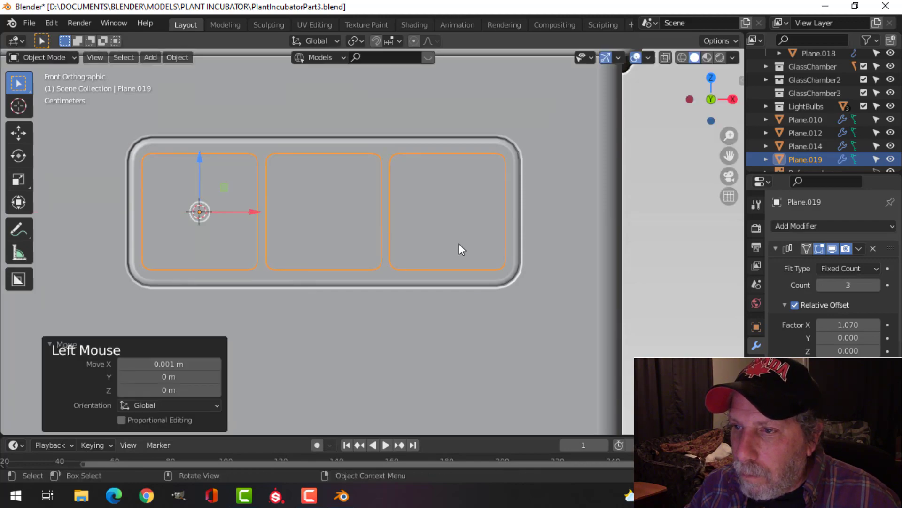
- Select the arrayed blocks together with the vent panel and isolate both in local view
{"action": "key", "text": "alt+a"}
{"action": "middle_click_drag", "start_coordinate": [459, 244], "coordinate": [416, 258]}
{"action": "scroll", "coordinate": [403, 227], "scroll_direction": "down", "scroll_amount": 2}
{"action": "middle_click_drag", "start_coordinate": [402, 226], "coordinate": [404, 194]}
{"action": "scroll", "coordinate": [447, 221], "scroll_direction": "up", "scroll_amount": 3}
{"action": "scroll", "coordinate": [404, 193], "scroll_direction": "up", "scroll_amount": 2}
{"action": "left_click", "coordinate": [404, 194]}
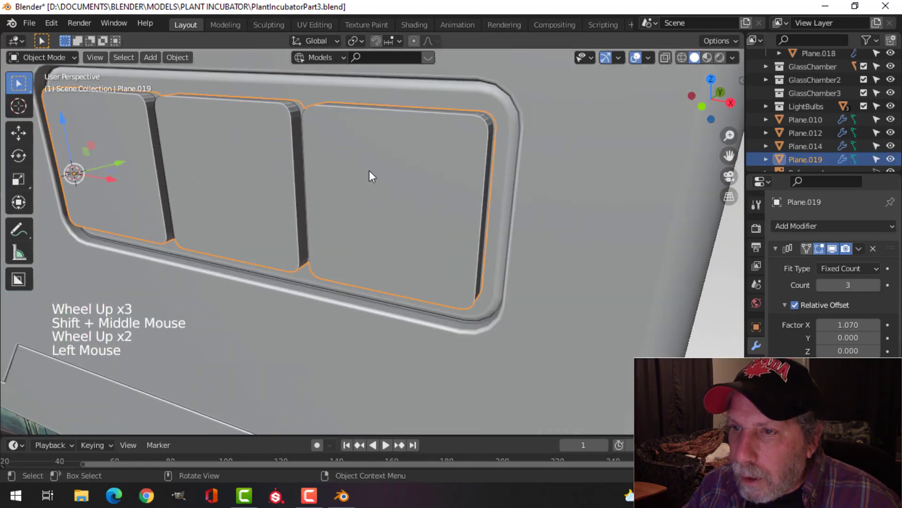
{"action": "left_click", "coordinate": [378, 85], "text": "shift"}
{"action": "key", "text": "KP_Divide"}
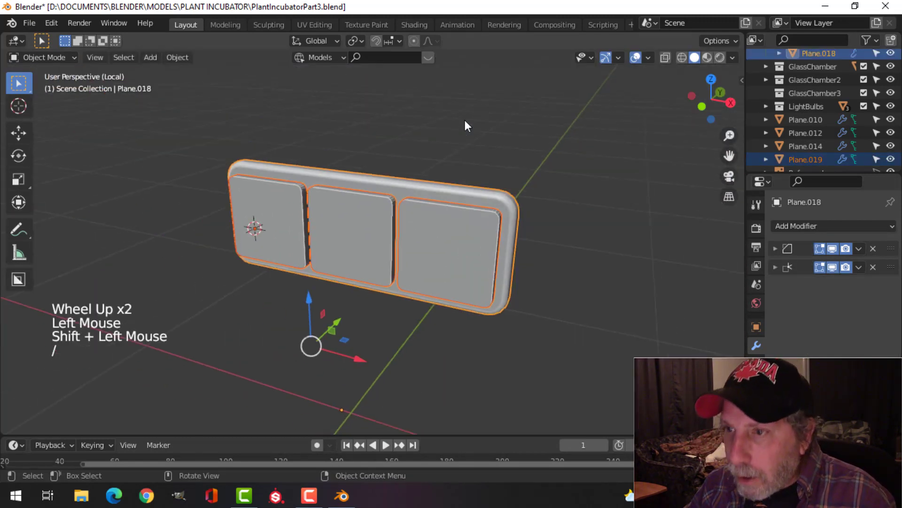
- Examine how the three blocks intersect the vent panel from the front and from its open back
{"action": "middle_click_drag", "start_coordinate": [465, 120], "coordinate": [411, 225]}
{"action": "scroll", "coordinate": [307, 238], "scroll_direction": "up", "scroll_amount": 3}
{"action": "key", "text": "alt+a"}
{"action": "middle_click_drag", "start_coordinate": [308, 238], "coordinate": [356, 246]}
{"action": "scroll", "coordinate": [411, 250], "scroll_direction": "up", "scroll_amount": 2}
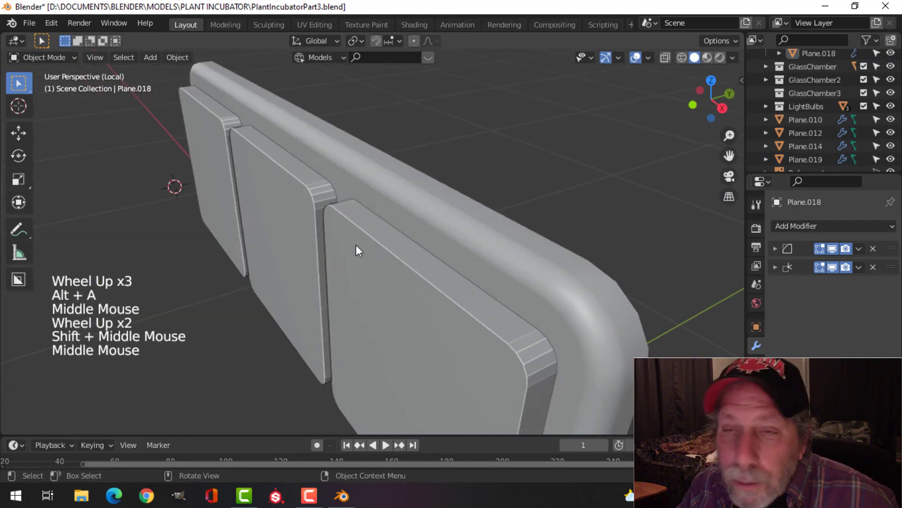
{"action": "left_click", "coordinate": [430, 199]}
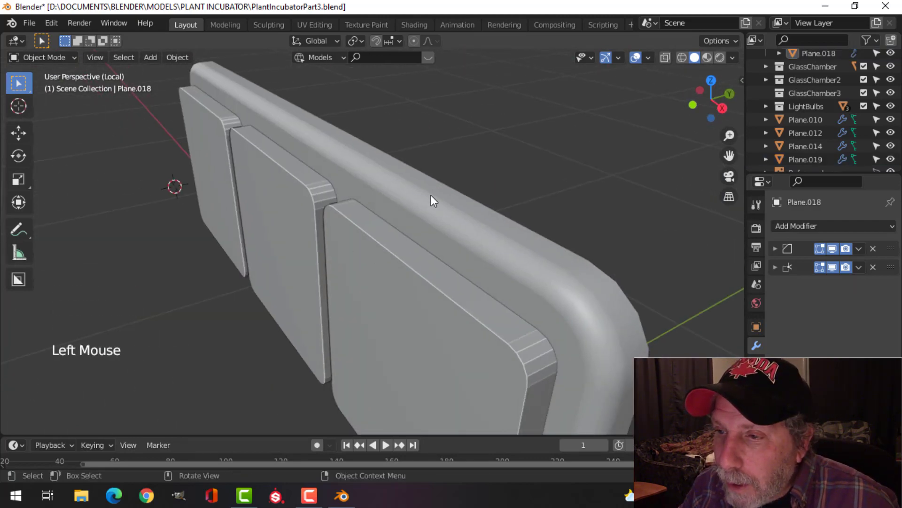
{"action": "middle_click_drag", "start_coordinate": [487, 242], "coordinate": [397, 235]}
{"action": "left_click", "coordinate": [506, 232]}
{"action": "scroll", "coordinate": [509, 231], "scroll_direction": "down", "scroll_amount": 2}
{"action": "key", "text": "alt+a"}
{"action": "middle_click_drag", "start_coordinate": [508, 227], "coordinate": [407, 250]}
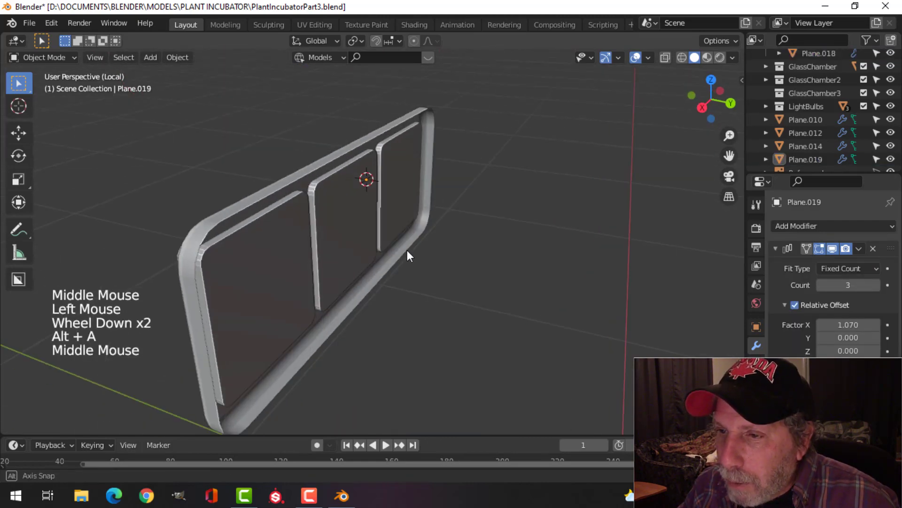
- Select the vent panel's open back edge loop and fill it with a face
{"action": "middle_click_drag", "start_coordinate": [299, 226], "coordinate": [326, 172]}
{"action": "left_click", "coordinate": [326, 172]}
{"action": "key", "text": "Tab"}
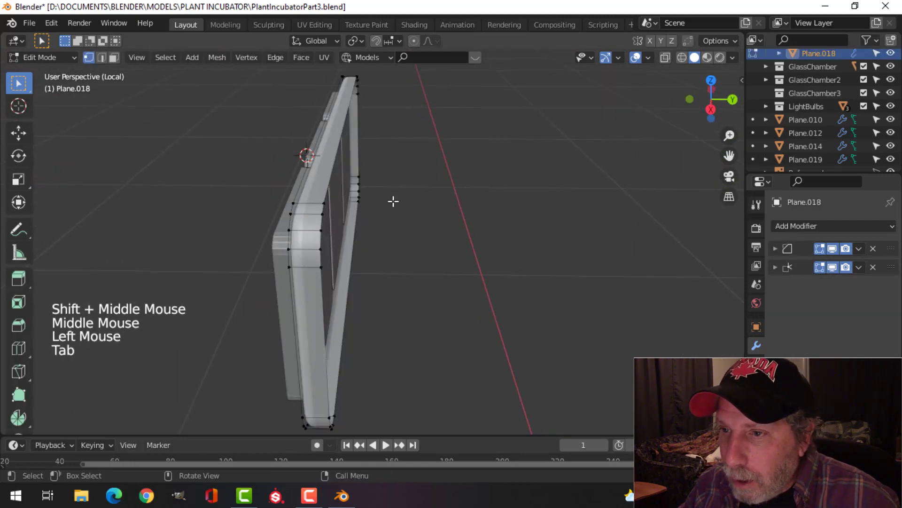
{"action": "middle_click_drag", "start_coordinate": [393, 199], "coordinate": [364, 203]}
{"action": "key", "text": "2"}
{"action": "left_click", "coordinate": [286, 161], "text": "alt+shift"}
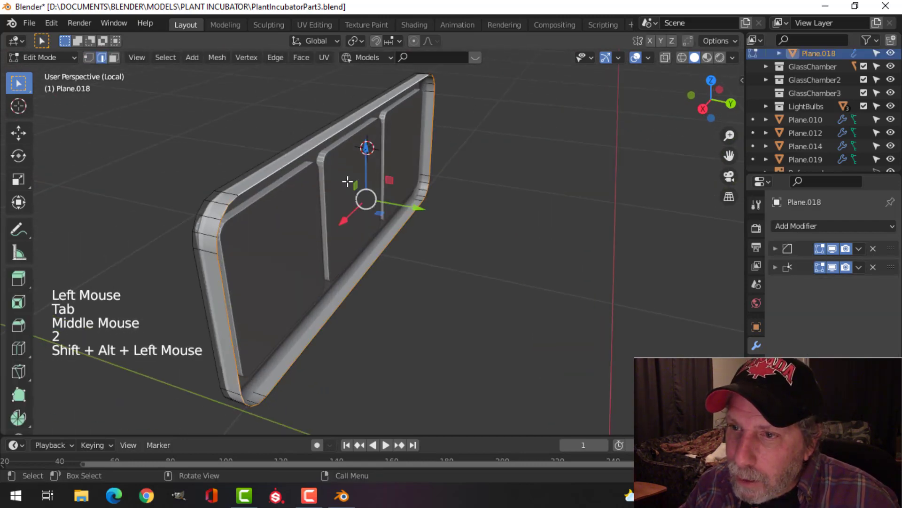
{"action": "key", "text": "f"}
{"action": "key", "text": "alt+a"}
- Add a Difference Boolean to the vent panel above its other modifiers, using the arrayed blocks as cutter, and apply it
{"action": "middle_click_drag", "start_coordinate": [264, 246], "coordinate": [427, 199]}
{"action": "key", "text": "Tab"}
{"action": "left_click", "coordinate": [441, 188]}
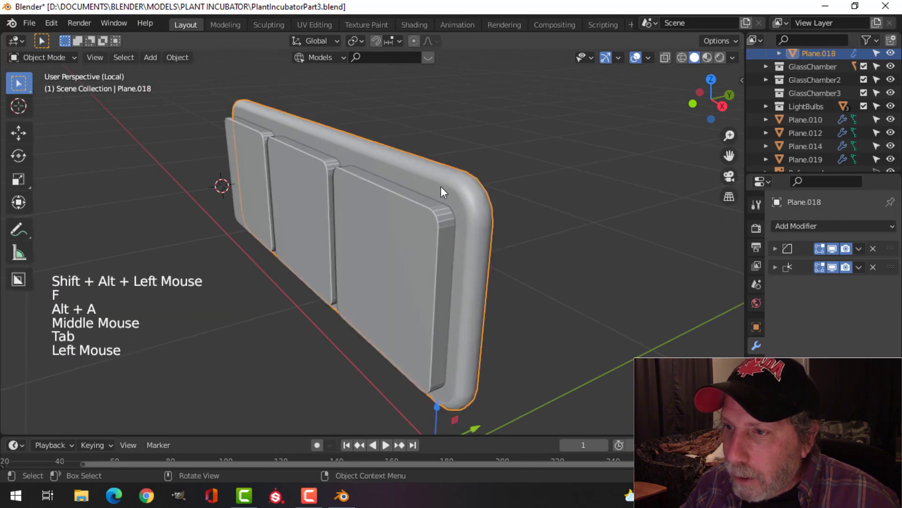
{"action": "left_click", "coordinate": [791, 226]}
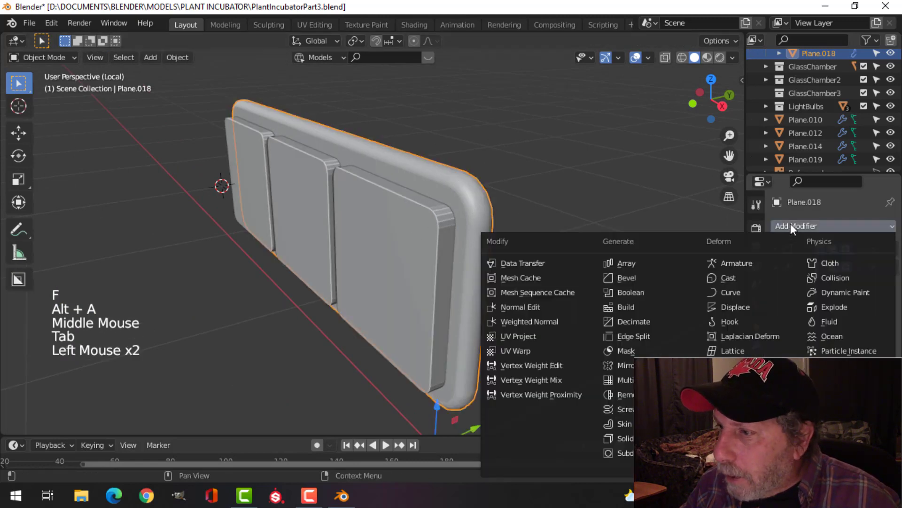
{"action": "left_click", "coordinate": [651, 292]}
{"action": "left_click_drag", "start_coordinate": [890, 286], "coordinate": [891, 248]}
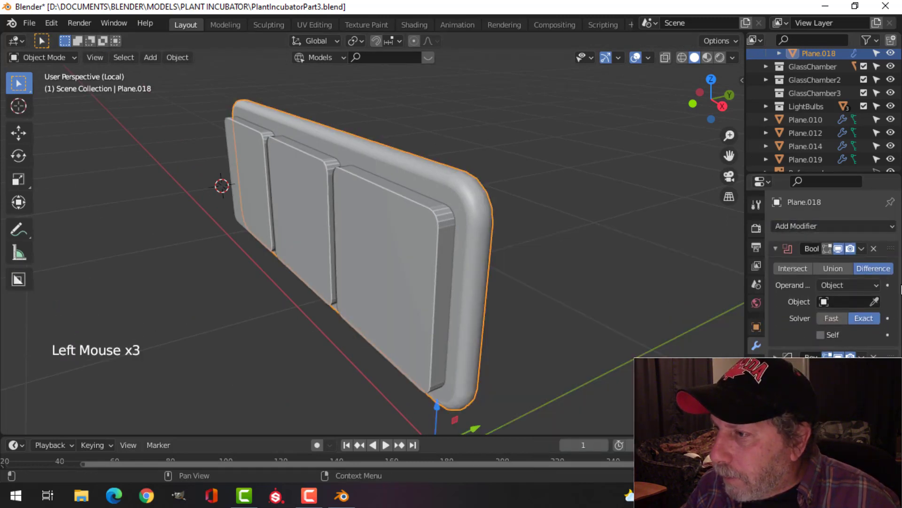
{"action": "left_click", "coordinate": [875, 301]}
{"action": "left_click", "coordinate": [404, 235]}
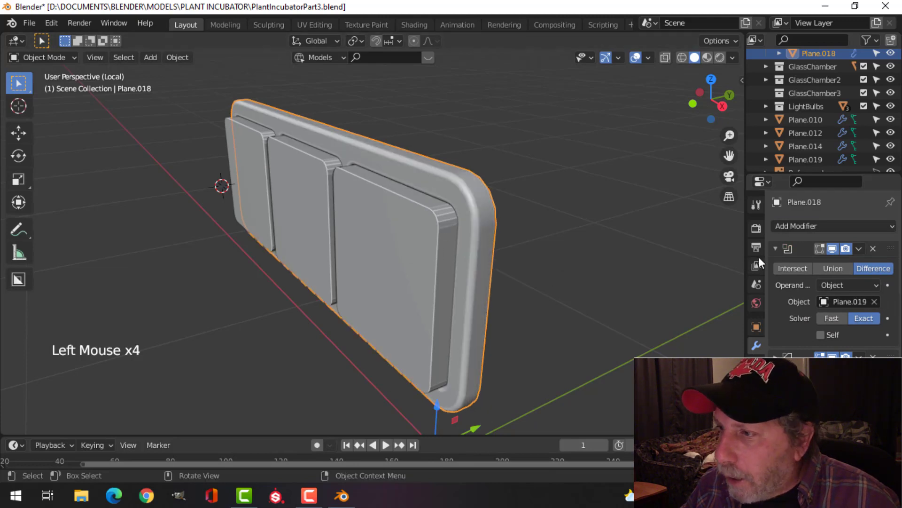
{"action": "left_click", "coordinate": [860, 248]}
{"action": "left_click", "coordinate": [828, 260]}
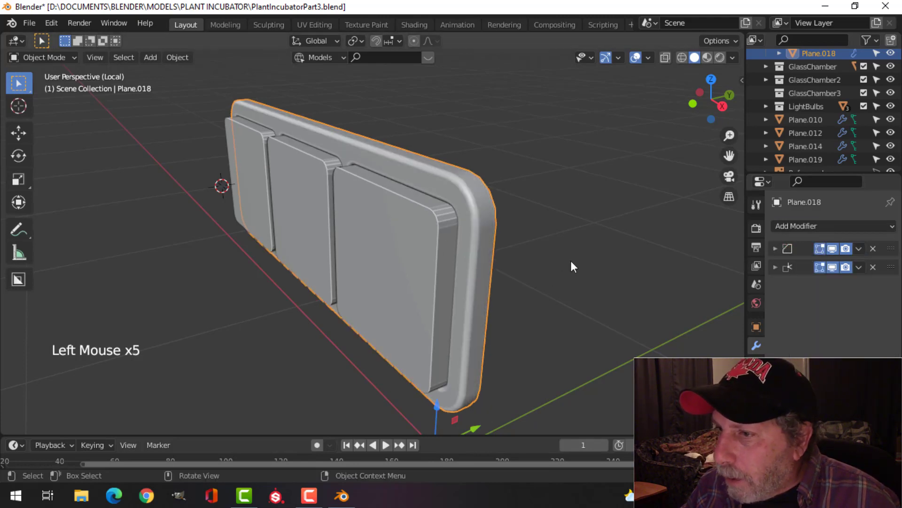
- Delete the arrayed cutter blocks
{"action": "left_click", "coordinate": [426, 249]}
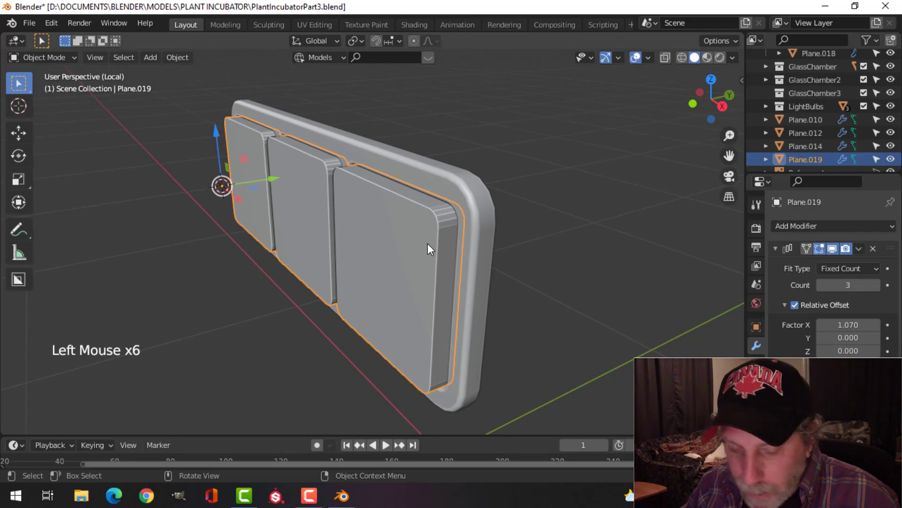
{"action": "key", "text": "x"}
{"action": "left_click", "coordinate": [428, 243]}
- Delete the large back face of the vent panel
{"action": "middle_click_drag", "start_coordinate": [472, 238], "coordinate": [264, 202]}
{"action": "left_click", "coordinate": [261, 219]}
{"action": "key", "text": "Tab"}
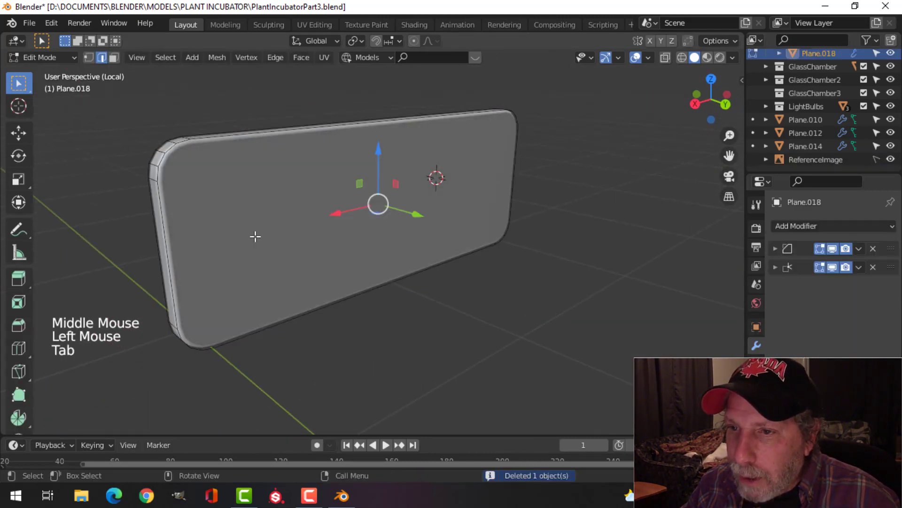
{"action": "middle_click_drag", "start_coordinate": [255, 236], "coordinate": [269, 214]}
{"action": "key", "text": "3"}
{"action": "left_click", "coordinate": [270, 213]}
{"action": "key", "text": "x"}
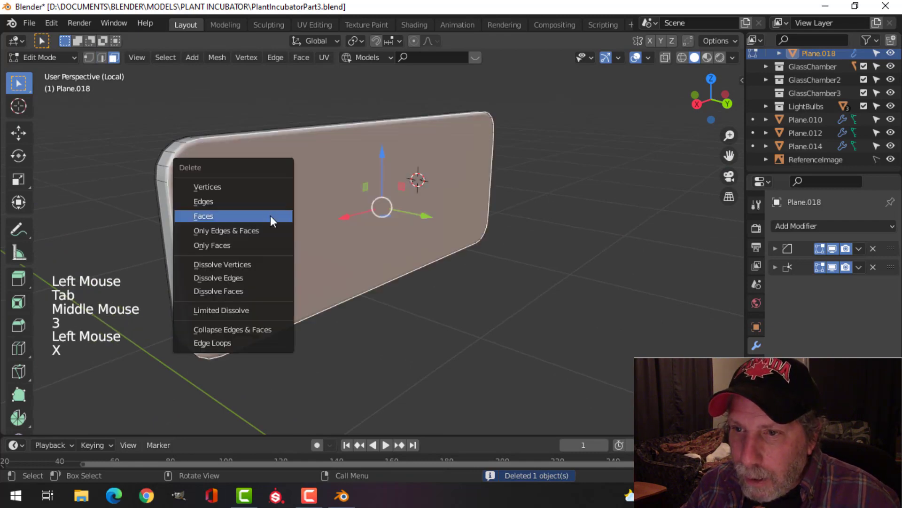
{"action": "left_click", "coordinate": [269, 216]}
- Finish mesh editing, return from local view to the whole incubator and save the file
{"action": "key", "text": "Tab"}
{"action": "middle_click_drag", "start_coordinate": [157, 249], "coordinate": [440, 246]}
{"action": "key", "text": "alt+a"}
{"action": "key", "text": "slash"}
{"action": "scroll", "coordinate": [410, 238], "scroll_direction": "down", "scroll_amount": 2}
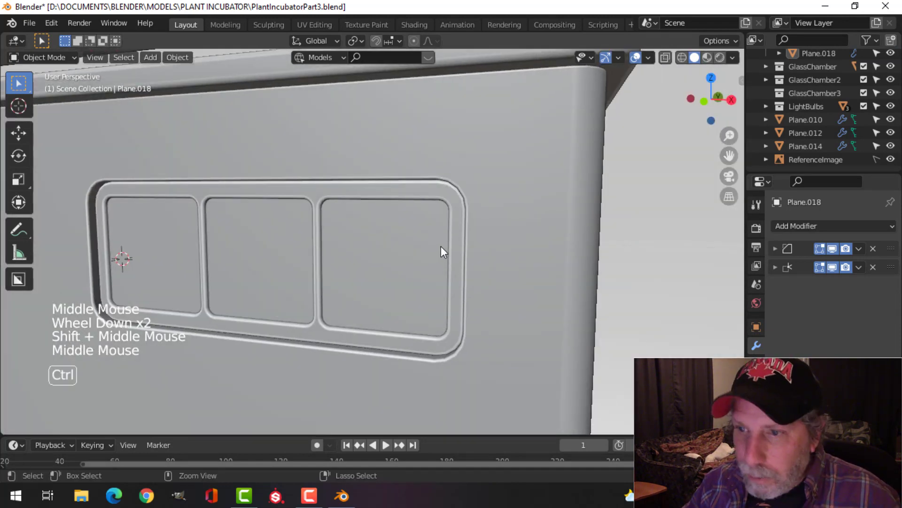
{"action": "key", "text": "ctrl+s"}
- Hide the vent panel and open the front wall's mesh for editing at the vent recess
{"action": "scroll", "coordinate": [380, 254], "scroll_direction": "down", "scroll_amount": 2}
{"action": "middle_click_drag", "start_coordinate": [365, 257], "coordinate": [295, 265]}
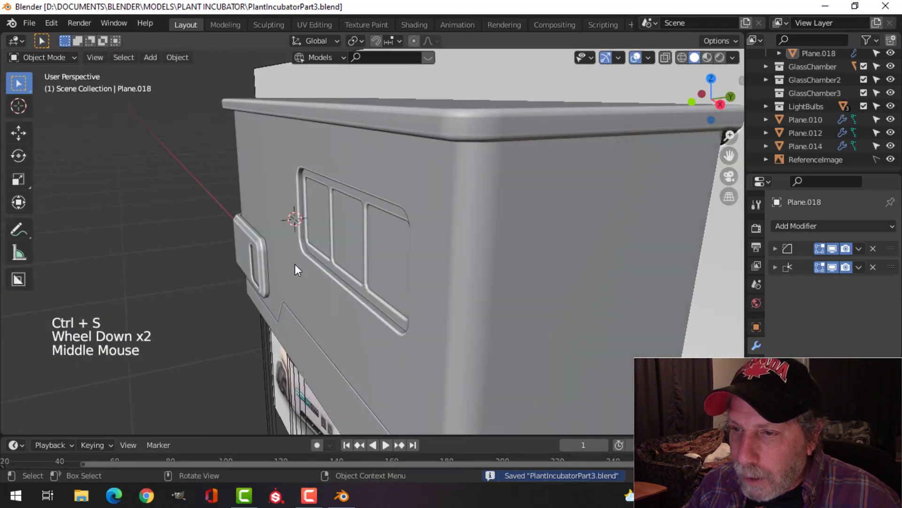
{"action": "scroll", "coordinate": [300, 249], "scroll_direction": "up", "scroll_amount": 3}
{"action": "left_click", "coordinate": [305, 215]}
{"action": "key", "text": "Tab"}
{"action": "middle_click_drag", "start_coordinate": [304, 215], "coordinate": [364, 217]}
{"action": "key", "text": "Tab"}
{"action": "left_click", "coordinate": [381, 201]}
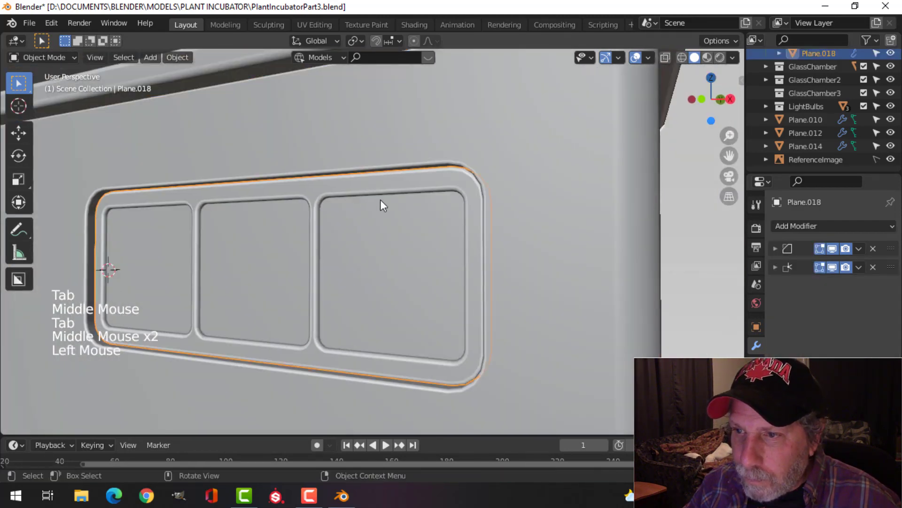
{"action": "key", "text": "h"}
{"action": "left_click", "coordinate": [329, 235]}
{"action": "key", "text": "Tab"}
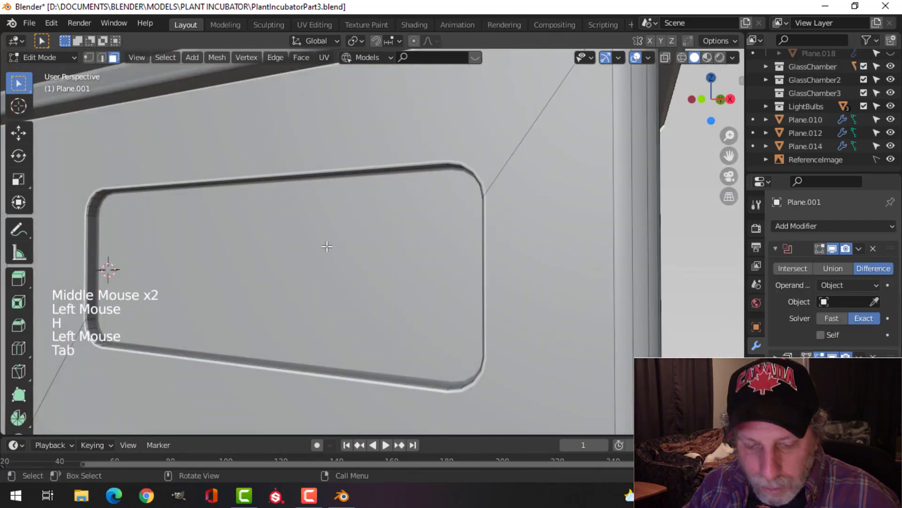
- Delete the front wall's face inside the vent recess, finish mesh editing and unhide the vent panel
{"action": "key", "text": "3"}
{"action": "left_click", "coordinate": [296, 251]}
{"action": "key", "text": "x"}
{"action": "left_click", "coordinate": [297, 251]}
{"action": "key", "text": "Tab"}
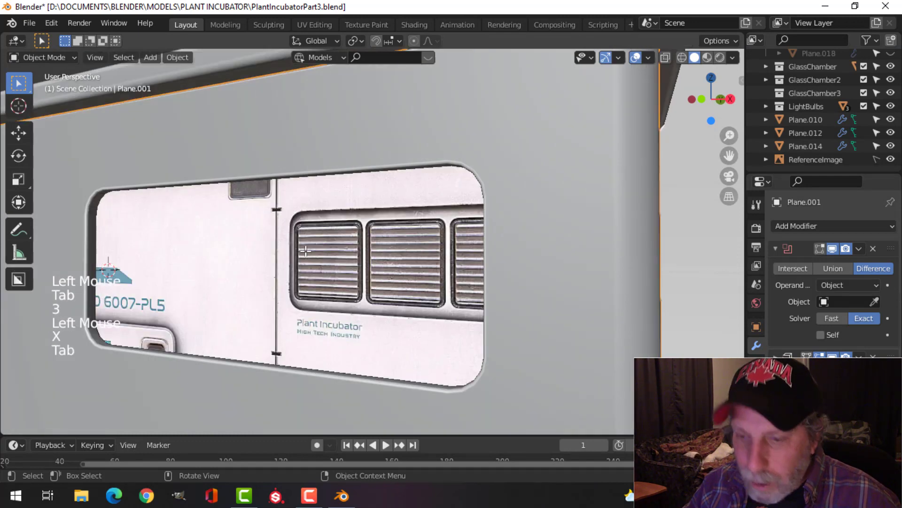
{"action": "key", "text": "alt+h"}
{"action": "key", "text": "alt+a"}
- Move the back faces of the vent panel's three openings slightly deeper along the Y axis
{"action": "mouse_move", "coordinate": [308, 252]}
{"action": "middle_mouse_down"}
{"action": "mouse_move", "coordinate": [372, 255]}
{"action": "mouse_move", "coordinate": [380, 266]}
{"action": "mouse_move", "coordinate": [311, 264]}
{"action": "middle_mouse_up"}
{"action": "scroll", "coordinate": [234, 259], "scroll_direction": "up", "scroll_amount": 2}
{"action": "left_click", "coordinate": [216, 260]}
{"action": "key", "text": "Tab"}
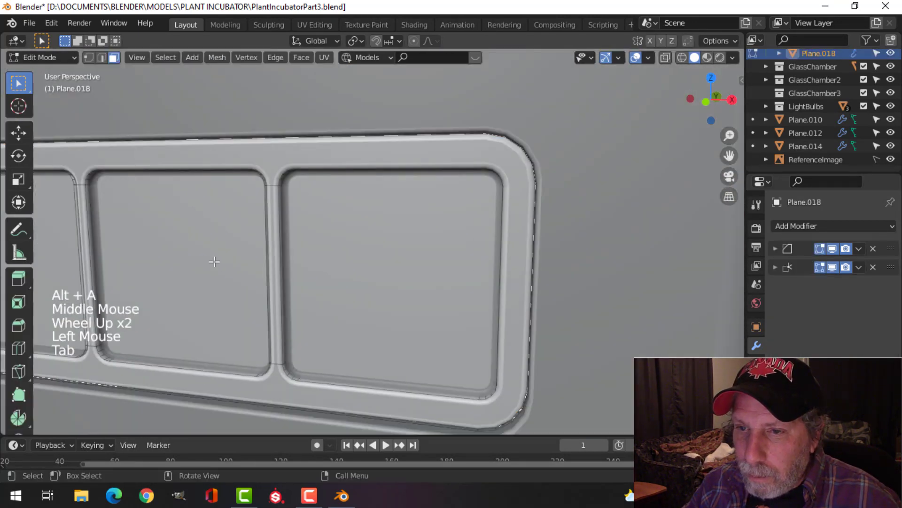
{"action": "middle_click_drag", "start_coordinate": [216, 260], "coordinate": [343, 269], "text": "shift"}
{"action": "left_click", "coordinate": [165, 254]}
{"action": "left_click", "coordinate": [262, 246], "text": "shift"}
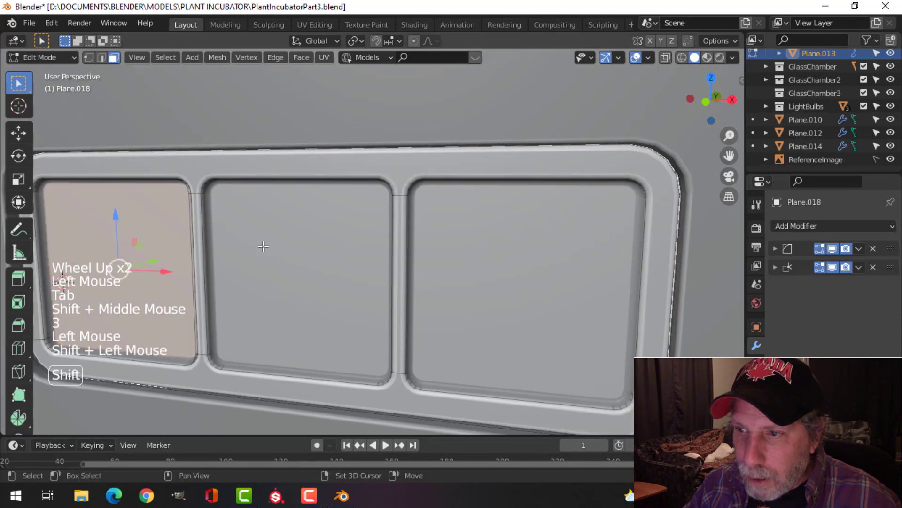
{"action": "left_click", "coordinate": [459, 254], "text": "shift"}
{"action": "mouse_move", "coordinate": [459, 254]}
{"action": "middle_mouse_down"}
{"action": "mouse_move", "coordinate": [383, 258]}
{"action": "mouse_move", "coordinate": [446, 248]}
{"action": "middle_mouse_up"}
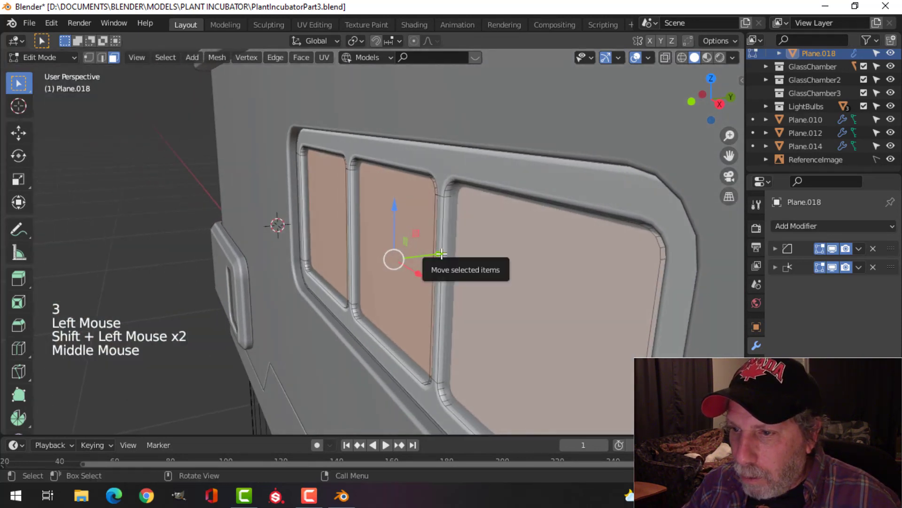
{"action": "left_click_drag", "start_coordinate": [446, 248], "coordinate": [452, 252]}
{"action": "scroll", "coordinate": [315, 275], "scroll_direction": "up", "scroll_amount": 2}
{"action": "key", "text": "Tab"}
{"action": "middle_click_drag", "start_coordinate": [315, 276], "coordinate": [405, 269]}
{"action": "key", "text": "alt+a"}
{"action": "scroll", "coordinate": [384, 272], "scroll_direction": "down", "scroll_amount": 4}
{"action": "scroll", "coordinate": [384, 272], "scroll_direction": "down", "scroll_amount": 2}
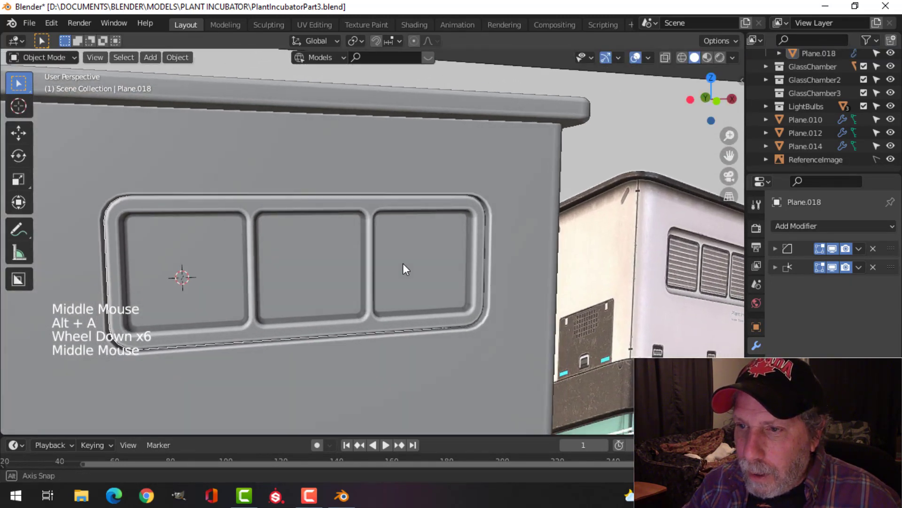
- Add a plane at the first vent opening and scale its mesh to 0.089 for a louvre slat
{"action": "scroll", "coordinate": [324, 266], "scroll_direction": "up", "scroll_amount": 2}
{"action": "middle_click_drag", "start_coordinate": [324, 266], "coordinate": [433, 266], "text": "shift"}
{"action": "scroll", "coordinate": [492, 260], "scroll_direction": "down", "scroll_amount": 2}
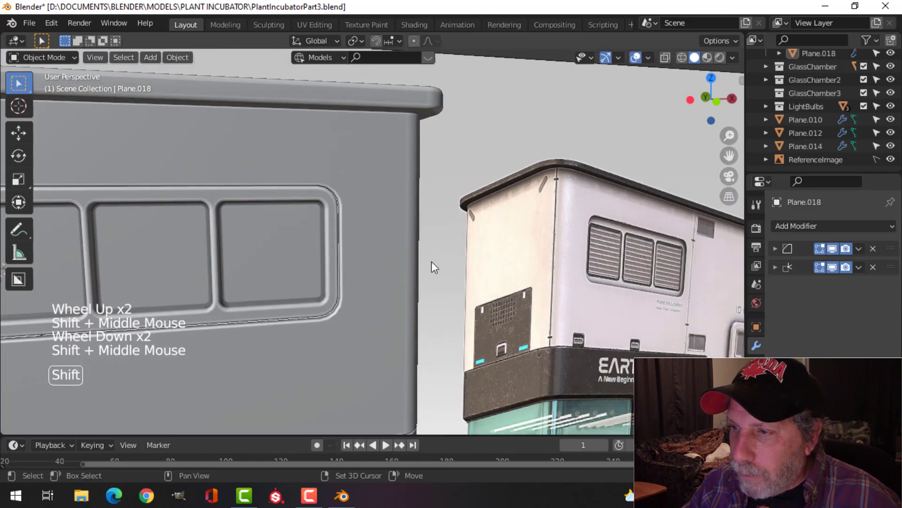
{"action": "middle_click_drag", "start_coordinate": [551, 255], "coordinate": [321, 260], "text": "shift"}
{"action": "key", "text": "shift+a"}
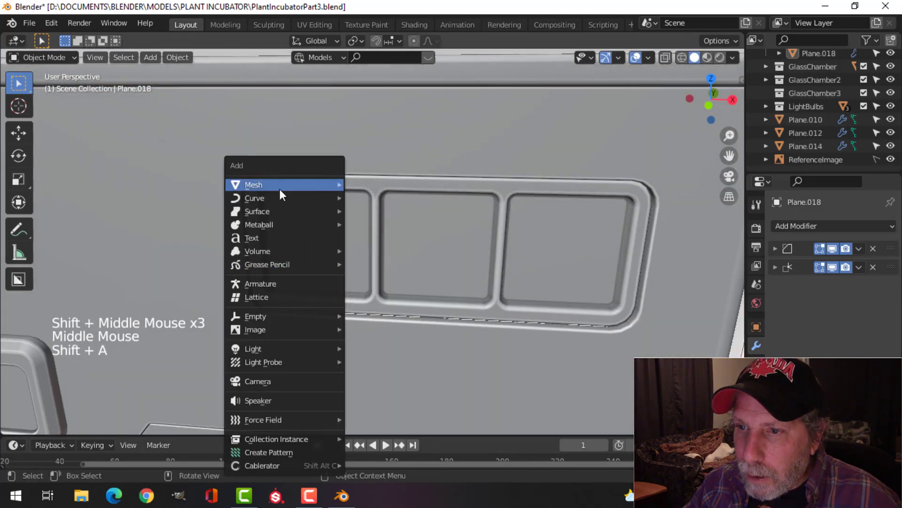
{"action": "mouse_move", "coordinate": [280, 189]}
{"action": "left_click", "coordinate": [374, 188]}
{"action": "key", "text": "Tab"}
{"action": "scroll", "coordinate": [391, 247], "scroll_direction": "down", "scroll_amount": 3}
{"action": "key", "text": "s"}
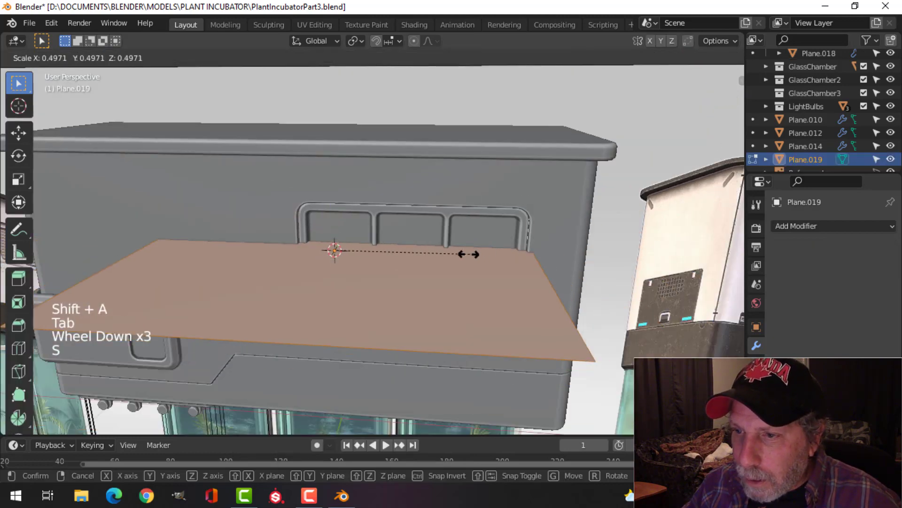
{"action": "left_click", "coordinate": [366, 250]}
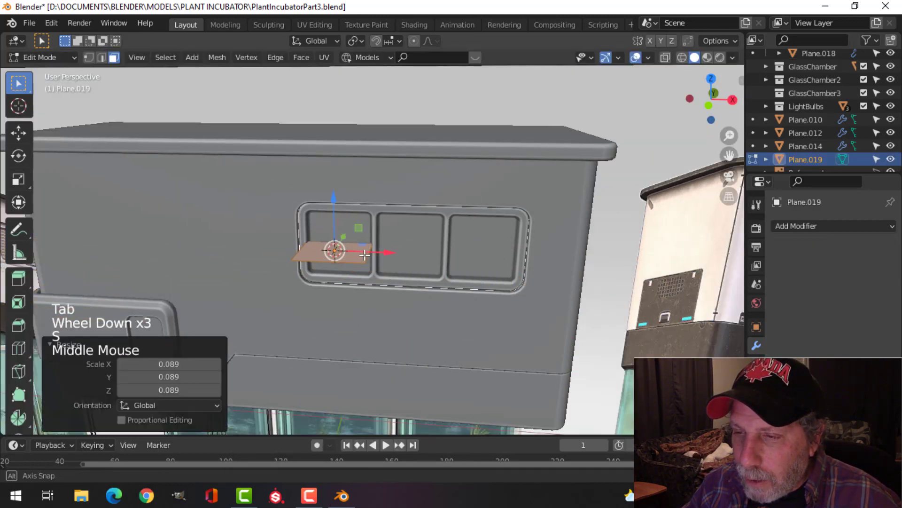
- Move the plane's outer edge in along Y so it forms a narrow strip at the first opening
{"action": "middle_click_drag", "start_coordinate": [366, 250], "coordinate": [434, 293]}
{"action": "scroll", "coordinate": [425, 278], "scroll_direction": "up", "scroll_amount": 2}
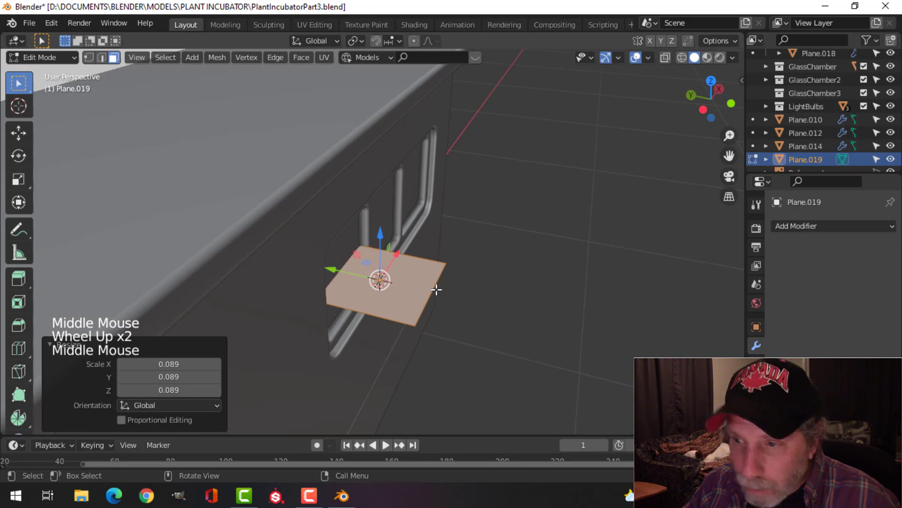
{"action": "key", "text": "2"}
{"action": "left_click", "coordinate": [433, 293]}
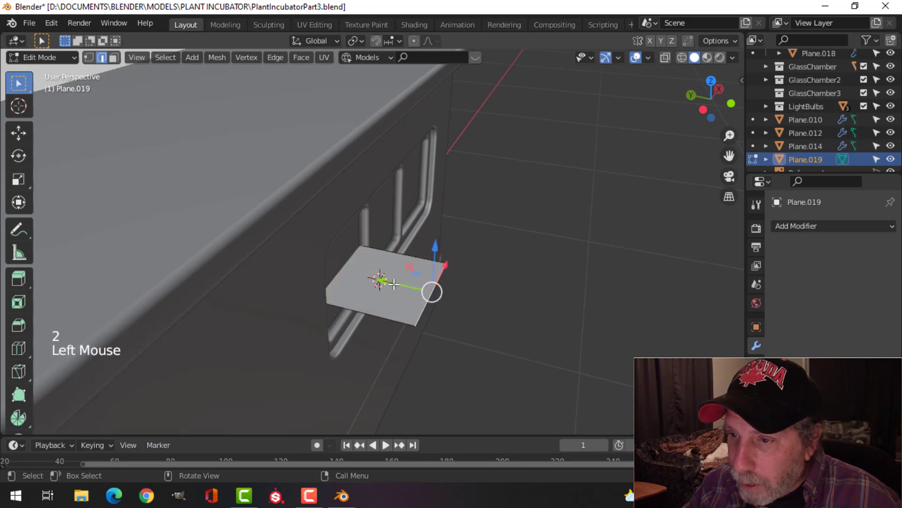
{"action": "left_click_drag", "start_coordinate": [394, 284], "coordinate": [306, 276]}
- Extrude the whole strip about 0.01 m to give the slat thickness
{"action": "key", "text": "a"}
{"action": "scroll", "coordinate": [404, 274], "scroll_direction": "up", "scroll_amount": 3}
{"action": "middle_click_drag", "start_coordinate": [404, 274], "coordinate": [372, 267]}
{"action": "key", "text": "e"}
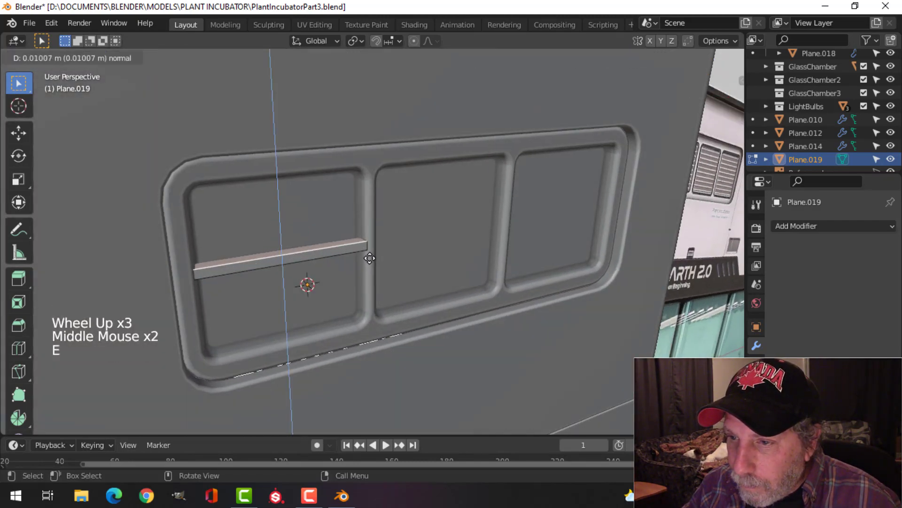
{"action": "left_click", "coordinate": [370, 258]}
- Scale the slat's front face along Z to about 0.38 so the slat tapers towards the front
{"action": "scroll", "coordinate": [298, 266], "scroll_direction": "up", "scroll_amount": 1}
{"action": "left_click", "coordinate": [286, 262]}
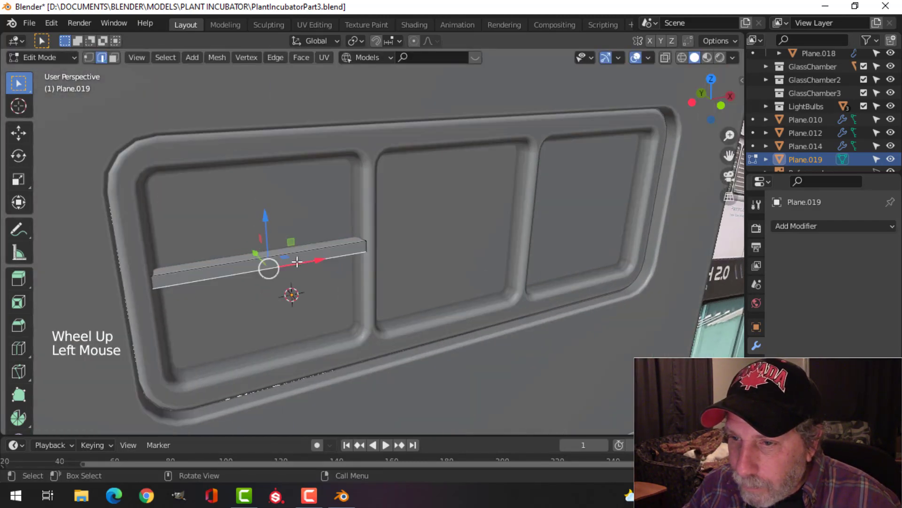
{"action": "key", "text": "3"}
{"action": "left_click", "coordinate": [289, 257]}
{"action": "middle_click_drag", "start_coordinate": [289, 258], "coordinate": [469, 298]}
{"action": "scroll", "coordinate": [371, 286], "scroll_direction": "up", "scroll_amount": 2}
{"action": "key", "text": "s"}
{"action": "key", "text": "z"}
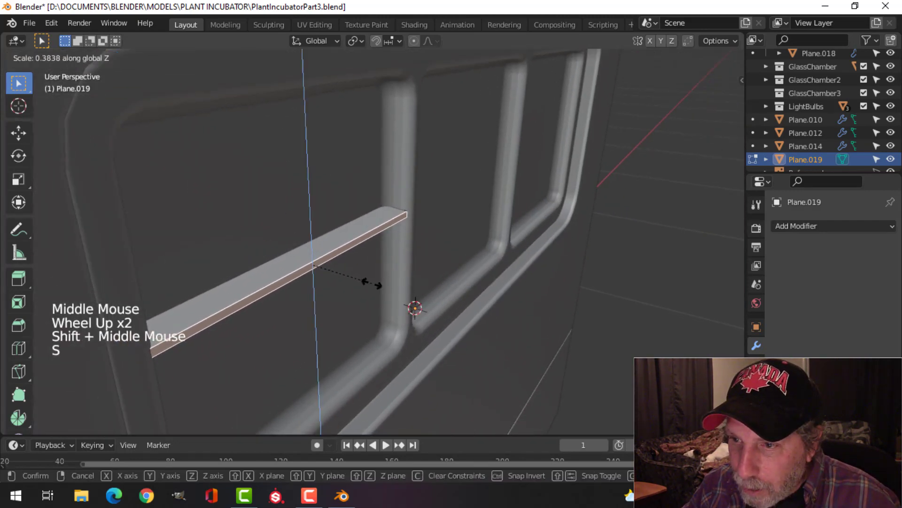
{"action": "left_click", "coordinate": [368, 282]}
{"action": "key", "text": "Tab"}
- Isolate the slat in local view and delete its back face and both end faces
{"action": "middle_click_drag", "start_coordinate": [380, 280], "coordinate": [328, 229]}
{"action": "key", "text": "slash"}
{"action": "scroll", "coordinate": [363, 283], "scroll_direction": "up", "scroll_amount": 2}
{"action": "key", "text": "Tab"}
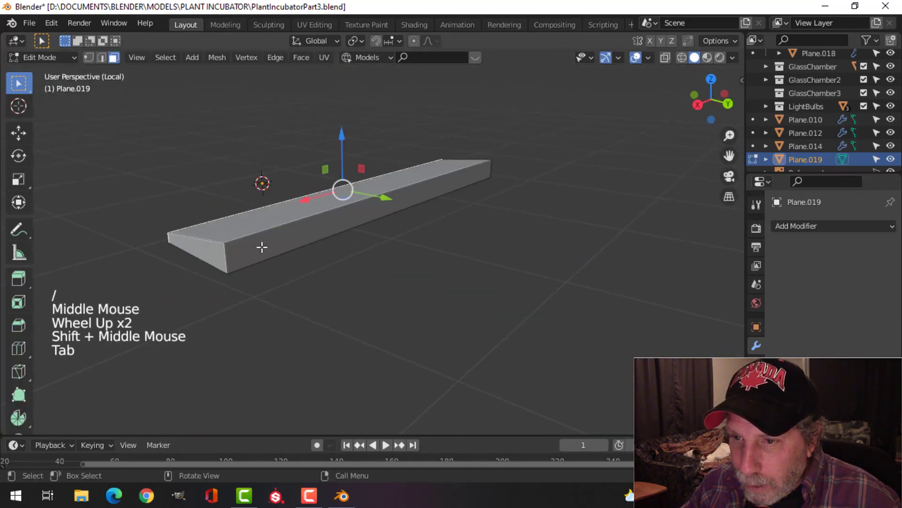
{"action": "left_click", "coordinate": [257, 252]}
{"action": "left_click", "coordinate": [216, 252], "text": "shift"}
{"action": "middle_click_drag", "start_coordinate": [465, 247], "coordinate": [310, 252]}
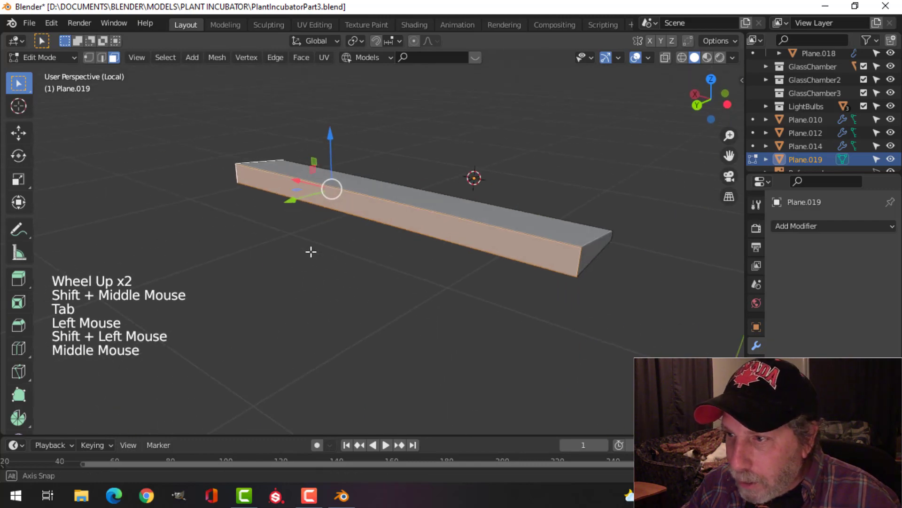
{"action": "left_click", "coordinate": [594, 253], "text": "shift"}
{"action": "key", "text": "x"}
{"action": "left_click", "coordinate": [594, 250]}
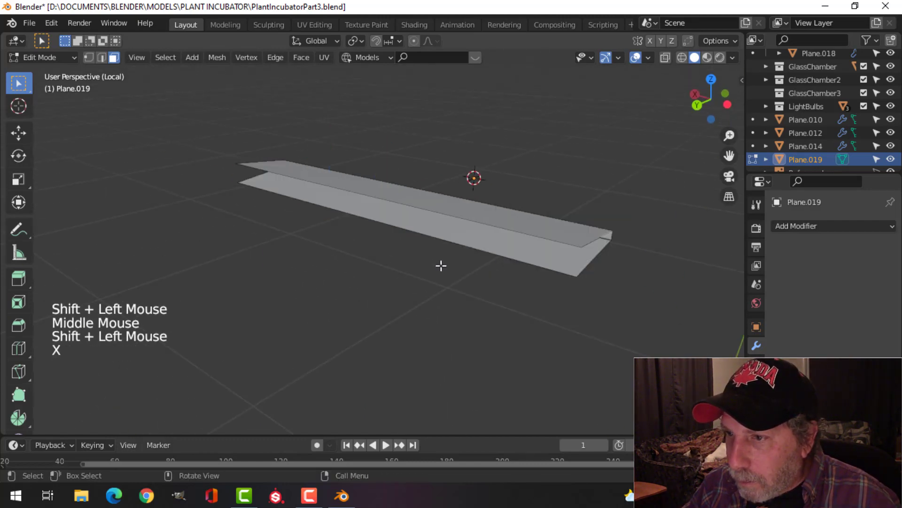
{"action": "middle_click_drag", "start_coordinate": [439, 264], "coordinate": [670, 265]}
{"action": "key", "text": "Tab"}
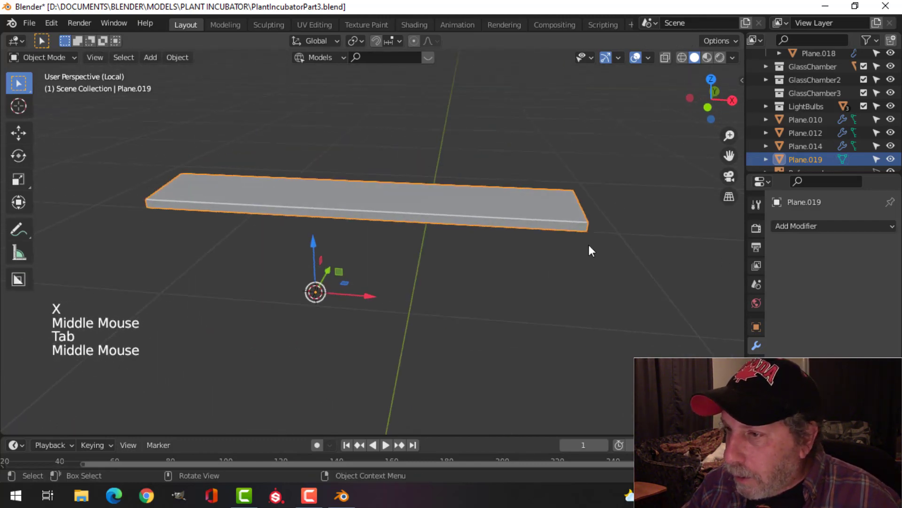
- Bevel the slat's two long front edges slightly with four segments
{"action": "scroll", "coordinate": [585, 249], "scroll_direction": "up", "scroll_amount": 1}
{"action": "middle_click_drag", "start_coordinate": [582, 249], "coordinate": [502, 259], "text": "shift"}
{"action": "middle_click_drag", "start_coordinate": [503, 258], "coordinate": [424, 270]}
{"action": "key", "text": "Tab"}
{"action": "scroll", "coordinate": [425, 275], "scroll_direction": "up", "scroll_amount": 1}
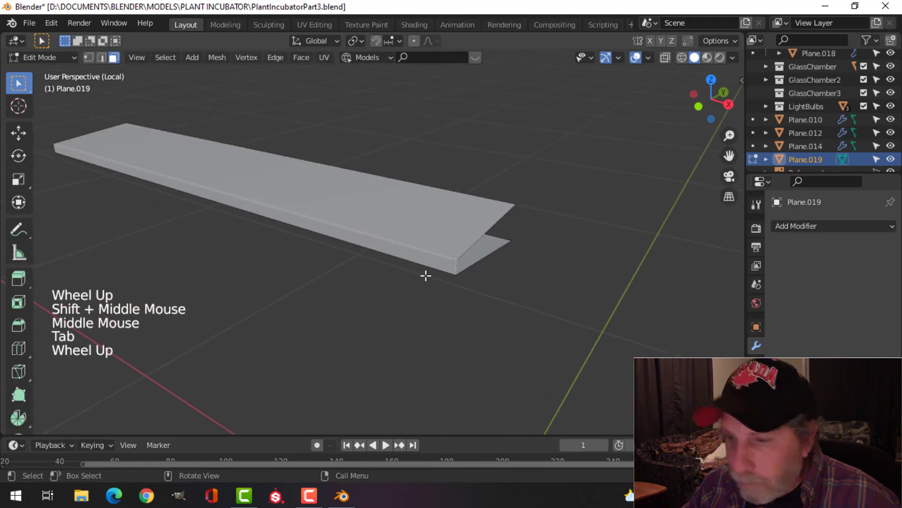
{"action": "key", "text": "2"}
{"action": "left_click", "coordinate": [413, 246]}
{"action": "left_click", "coordinate": [402, 260], "text": "shift"}
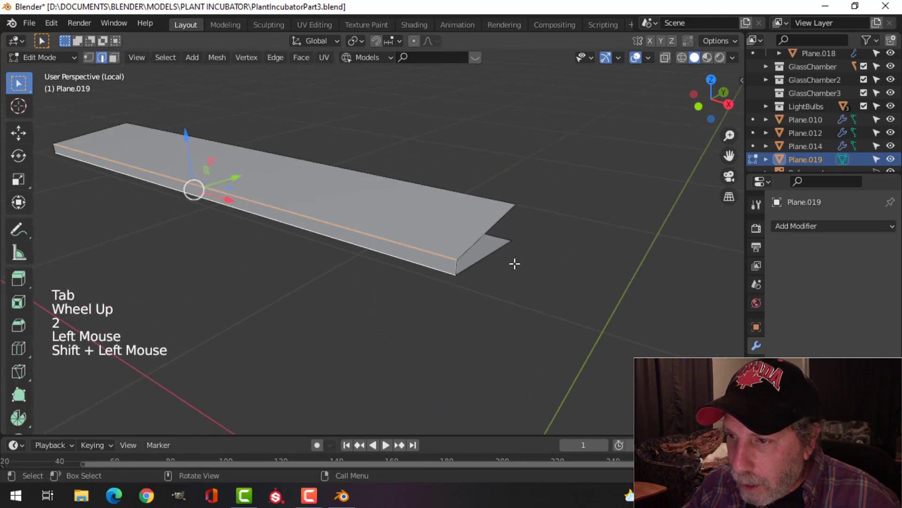
{"action": "middle_click_drag", "start_coordinate": [514, 262], "coordinate": [474, 272]}
{"action": "scroll", "coordinate": [519, 258], "scroll_direction": "up", "scroll_amount": 2}
{"action": "key", "text": "ctrl+b"}
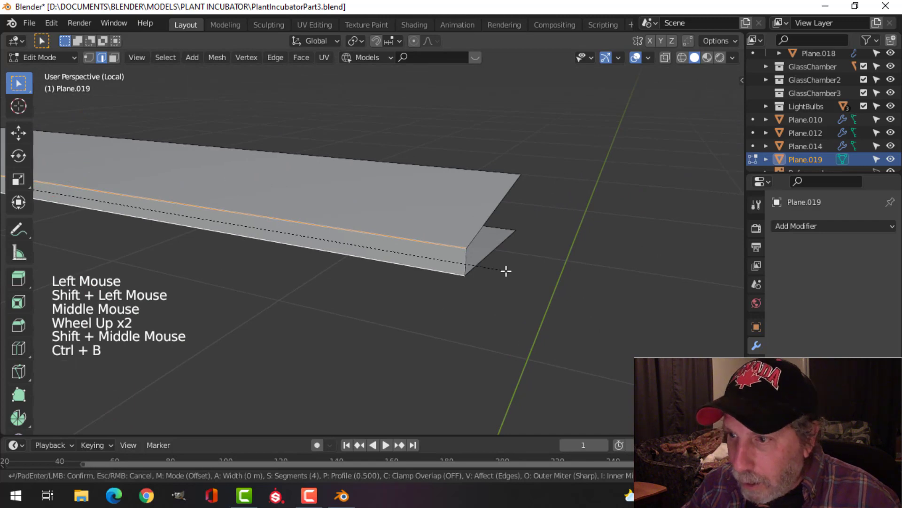
{"action": "left_click", "coordinate": [537, 286]}
{"action": "key", "text": "Tab"}
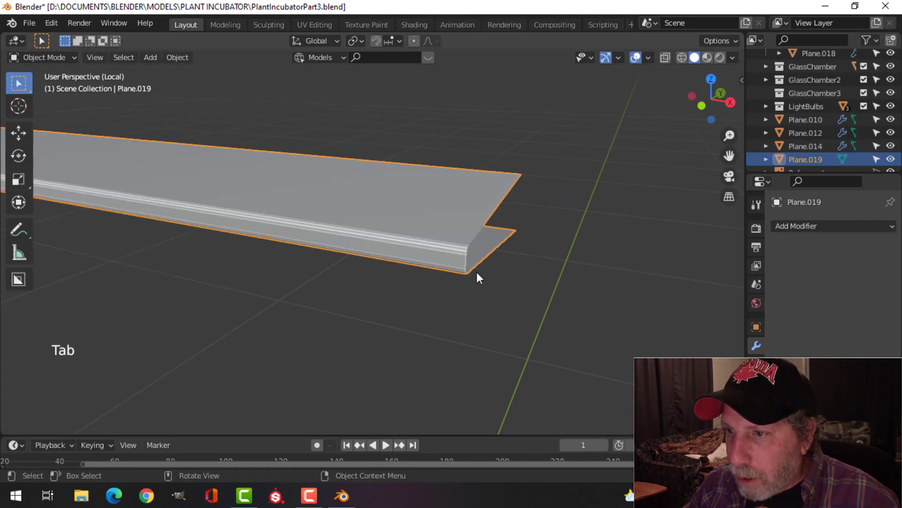
- Apply smooth shading to the slat and deselect it
{"action": "middle_click_drag", "start_coordinate": [477, 272], "coordinate": [514, 268]}
{"action": "scroll", "coordinate": [512, 267], "scroll_direction": "down", "scroll_amount": 2}
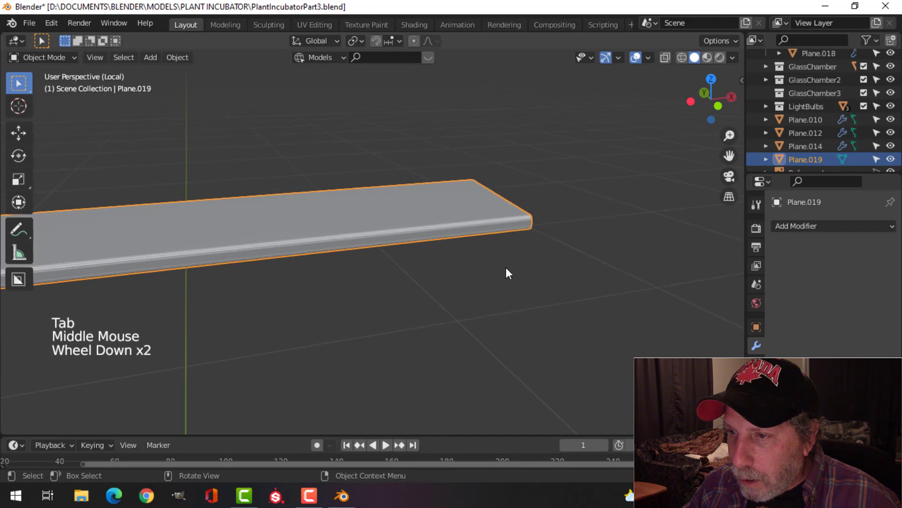
{"action": "right_click", "coordinate": [418, 218]}
{"action": "left_click", "coordinate": [412, 192]}
{"action": "middle_click_drag", "start_coordinate": [492, 241], "coordinate": [380, 233]}
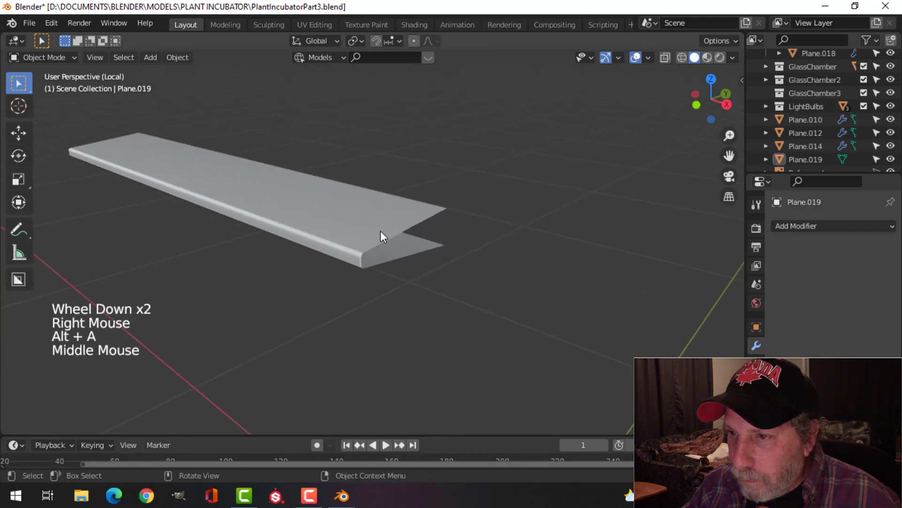
- Leave the slat's local view and isolate the slat together with the vent panel
{"action": "left_click", "coordinate": [381, 232]}
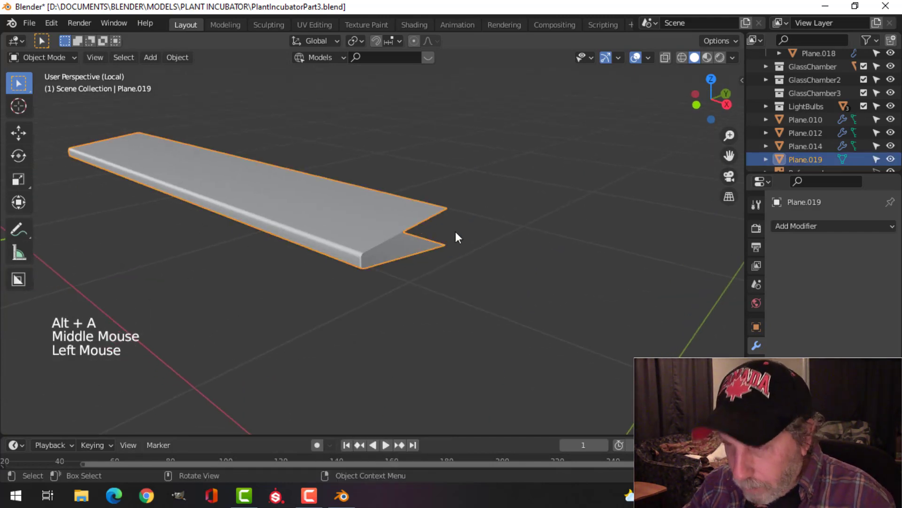
{"action": "key", "text": "KP_Divide"}
{"action": "middle_click_drag", "start_coordinate": [423, 249], "coordinate": [415, 221]}
{"action": "left_click", "coordinate": [506, 220], "text": "shift"}
{"action": "key", "text": "KP_Divide"}
{"action": "scroll", "coordinate": [409, 250], "scroll_direction": "up", "scroll_amount": 2}
{"action": "scroll", "coordinate": [343, 193], "scroll_direction": "up", "scroll_amount": 3}
- Move the slat's two rear long edges about -0.0126 m along Y and finish mesh editing
{"action": "left_click", "coordinate": [310, 157]}
{"action": "middle_click_drag", "start_coordinate": [311, 158], "coordinate": [403, 235], "text": "shift"}
{"action": "key", "text": "Tab"}
{"action": "key", "text": "a"}
{"action": "middle_click_drag", "start_coordinate": [330, 236], "coordinate": [391, 237]}
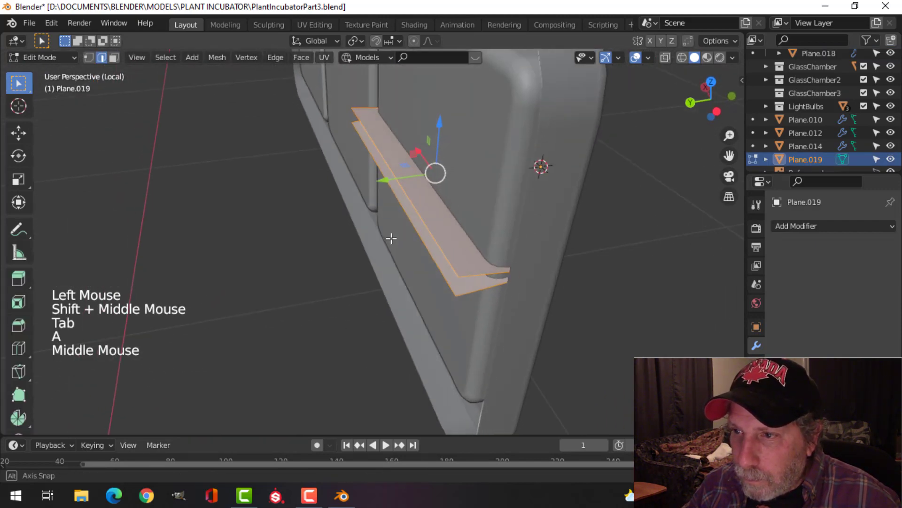
{"action": "key", "text": "alt+a"}
{"action": "key", "text": "2"}
{"action": "left_click", "coordinate": [389, 180]}
{"action": "left_click", "coordinate": [425, 196], "text": "shift"}
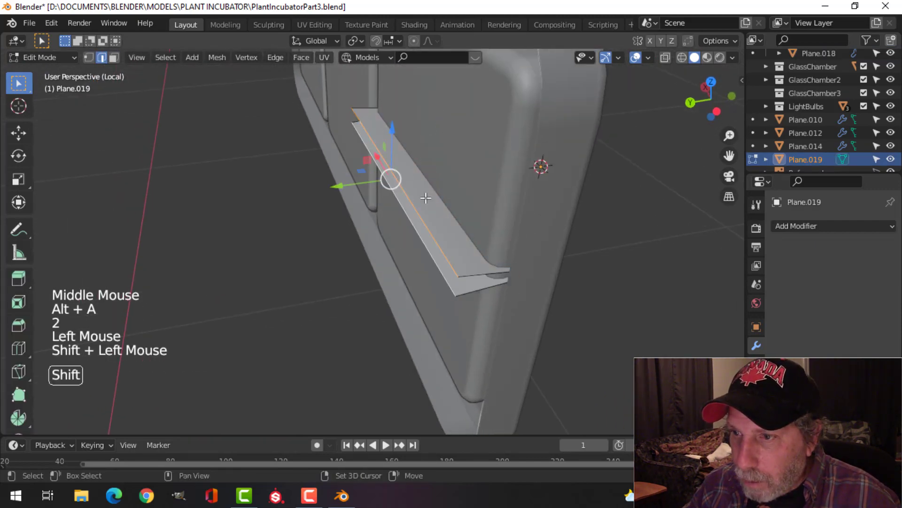
{"action": "middle_click_drag", "start_coordinate": [425, 195], "coordinate": [395, 199]}
{"action": "left_click_drag", "start_coordinate": [286, 177], "coordinate": [312, 178]}
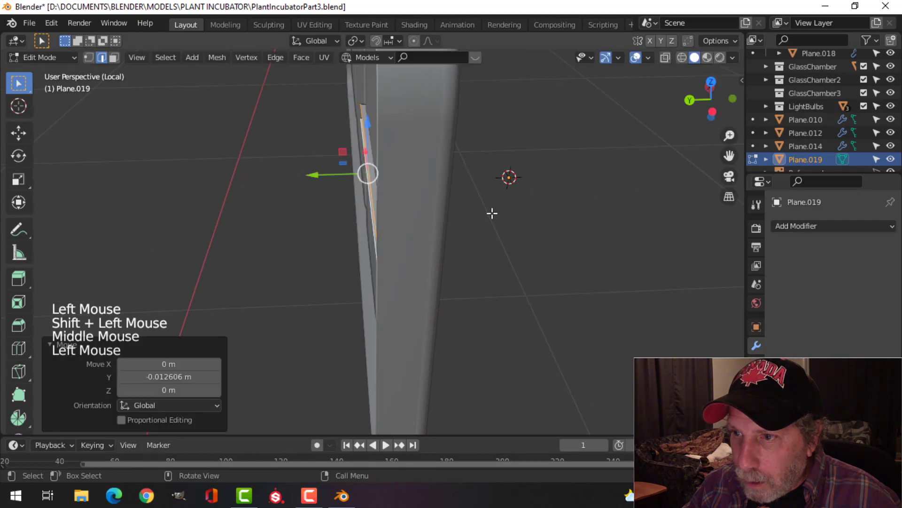
{"action": "middle_click_drag", "start_coordinate": [492, 211], "coordinate": [483, 209]}
{"action": "key", "text": "alt+a"}
{"action": "key", "text": "Tab"}
- Rotate the slat's whole mesh 17.2° about the X axis
{"action": "scroll", "coordinate": [361, 207], "scroll_direction": "down", "scroll_amount": 2}
{"action": "middle_click_drag", "start_coordinate": [361, 207], "coordinate": [455, 233], "text": "shift"}
{"action": "scroll", "coordinate": [386, 240], "scroll_direction": "up", "scroll_amount": 2}
{"action": "key", "text": "Tab"}
{"action": "key", "text": "a"}
{"action": "middle_click_drag", "start_coordinate": [455, 234], "coordinate": [447, 232]}
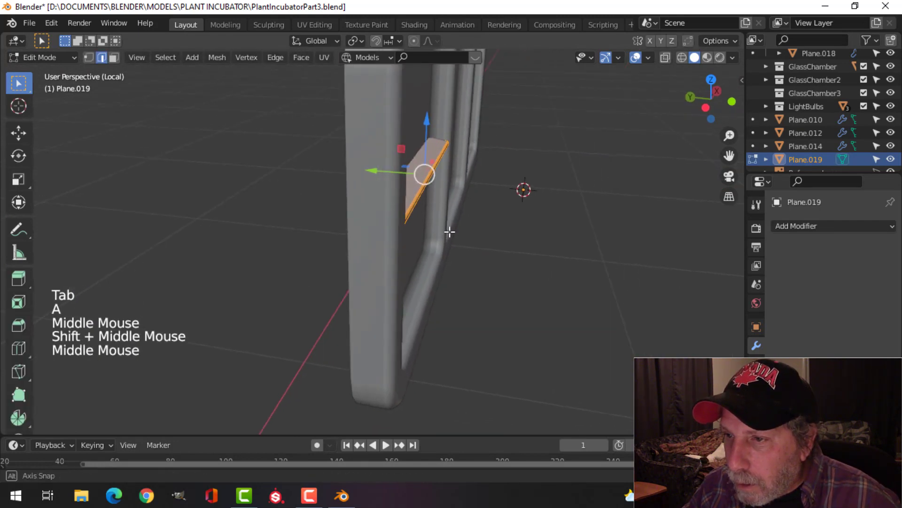
{"action": "key", "text": "r"}
{"action": "key", "text": "x"}
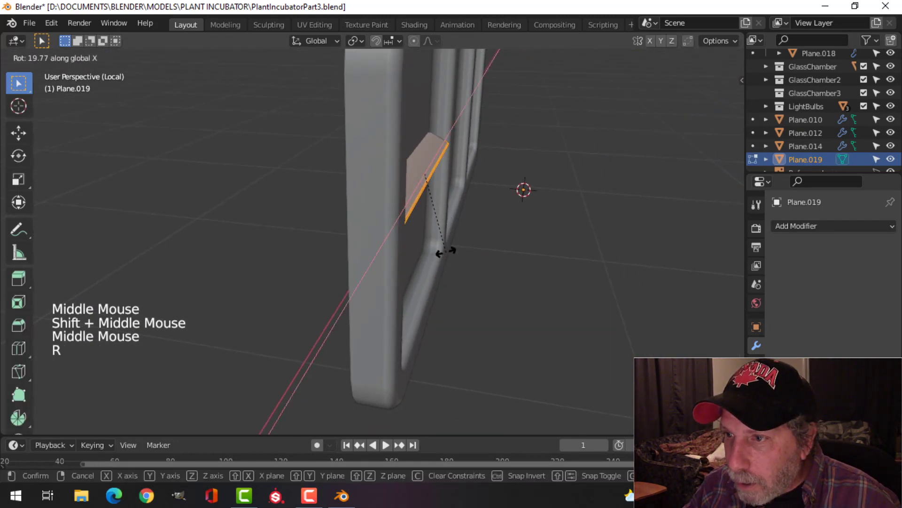
{"action": "left_click", "coordinate": [445, 239]}
{"action": "middle_click_drag", "start_coordinate": [445, 238], "coordinate": [378, 203]}
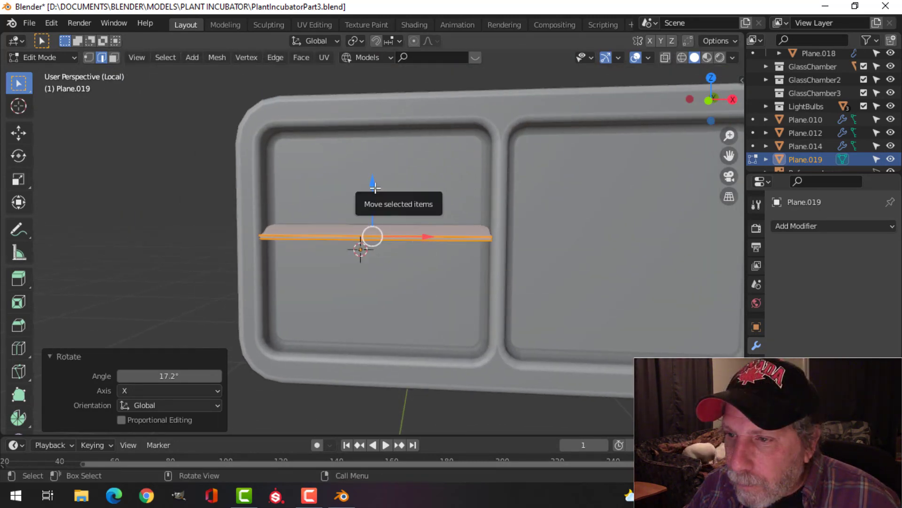
- Raise the slat about 0.067 m to the top of the first opening and scale it 1.196 along Z
{"action": "left_click_drag", "start_coordinate": [373, 183], "coordinate": [394, 94]}
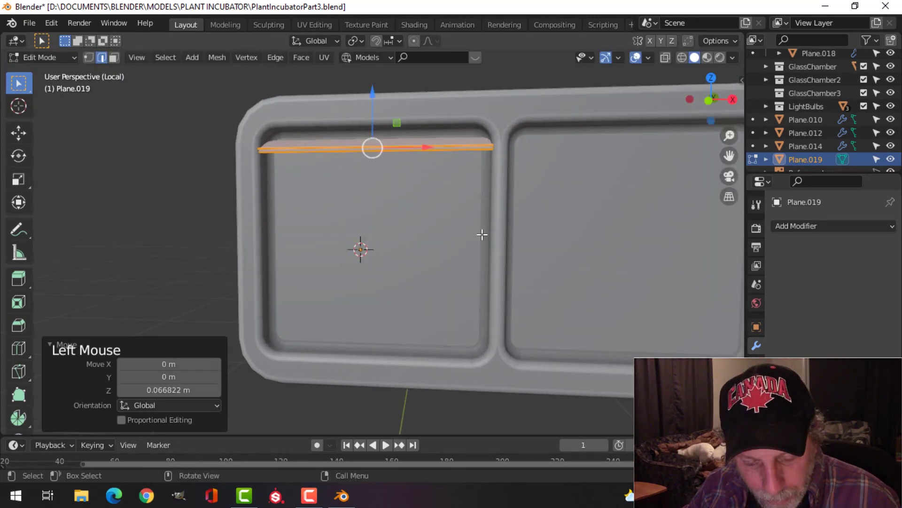
{"action": "key", "text": "s"}
{"action": "key", "text": "z"}
{"action": "left_click", "coordinate": [497, 261]}
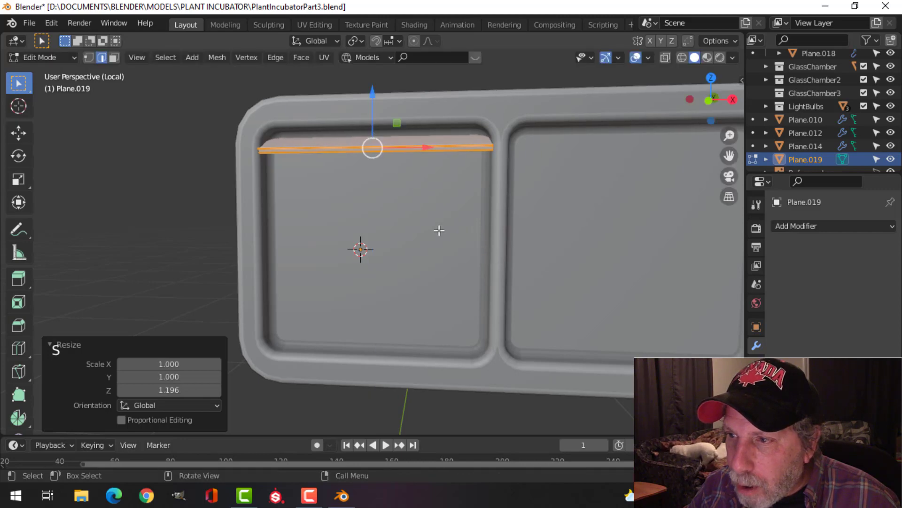
- Nudge the slat's whole mesh slightly to fit the first opening, then leave mesh editing and clear the selection
{"action": "middle_click_drag", "start_coordinate": [439, 231], "coordinate": [348, 180]}
{"action": "key", "text": "Tab"}
{"action": "key", "text": "Tab"}
{"action": "key", "text": "a"}
{"action": "left_click_drag", "start_coordinate": [359, 162], "coordinate": [367, 162]}
{"action": "middle_click_drag", "start_coordinate": [368, 162], "coordinate": [451, 153]}
{"action": "key", "text": "Tab"}
{"action": "key", "text": "alt+a"}
- Add an Array modifier to the slat with relative offset factors of 0 on X and -1.270 on Z
{"action": "left_click", "coordinate": [450, 153]}
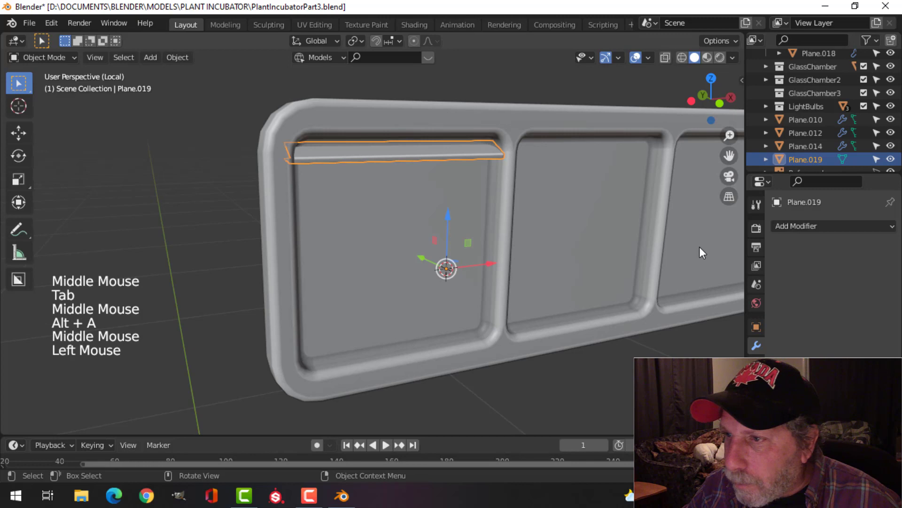
{"action": "left_click", "coordinate": [794, 226]}
{"action": "left_click", "coordinate": [634, 263]}
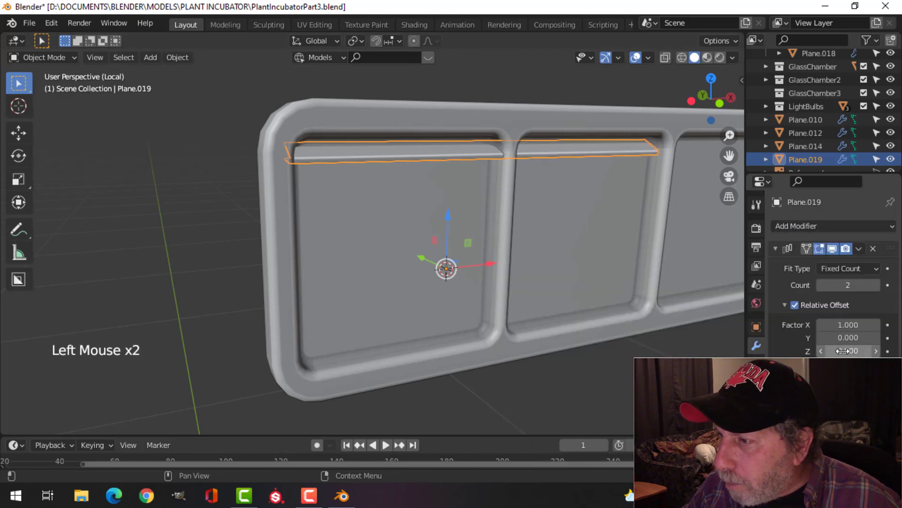
{"action": "left_click", "coordinate": [848, 350], "text": "shift"}
{"action": "left_click_drag", "start_coordinate": [849, 350], "coordinate": [806, 351], "text": "shift"}
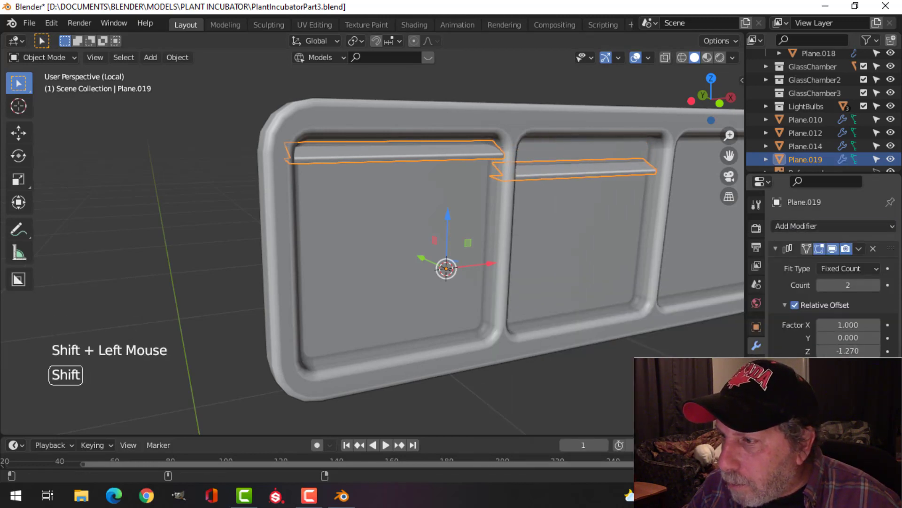
{"action": "left_click", "coordinate": [849, 325]}
{"action": "type", "text": "0"}
{"action": "key", "text": "Return"}
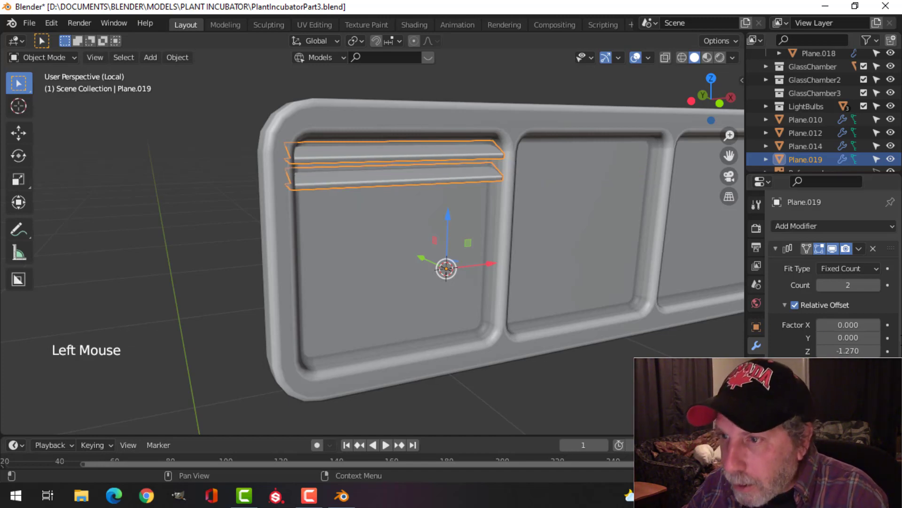
- Raise the slat array's count to 10 to fill the height of the first opening
{"action": "left_click", "coordinate": [876, 285]}
{"action": "left_click", "coordinate": [876, 285]}
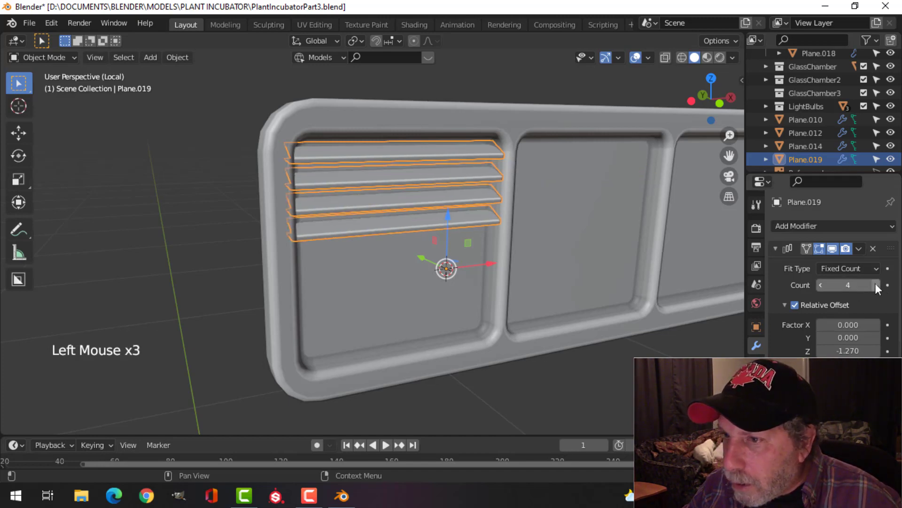
{"action": "left_click", "coordinate": [876, 284]}
{"action": "left_click", "coordinate": [876, 284]}
{"action": "left_click", "coordinate": [876, 285]}
{"action": "left_click", "coordinate": [876, 285]}
{"action": "left_click", "coordinate": [876, 285]}
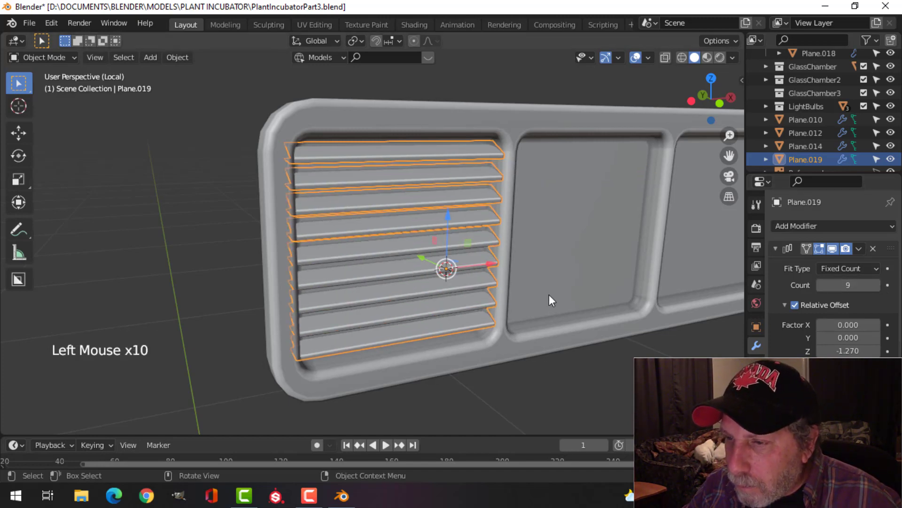
{"action": "middle_click_drag", "start_coordinate": [549, 294], "coordinate": [379, 280]}
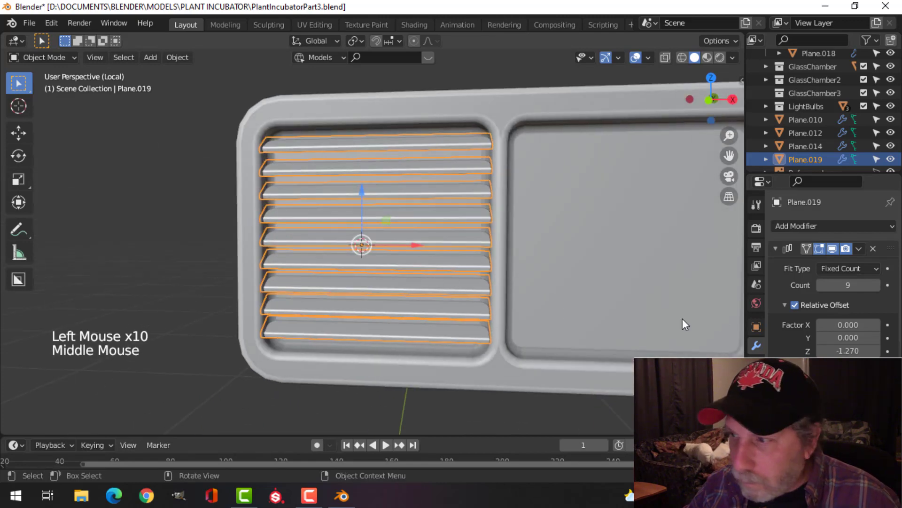
{"action": "left_click", "coordinate": [877, 284]}
- Nudge the slat array slightly up along Z, set its relative Z offset to -1.200, and clear the selection
{"action": "middle_click_drag", "start_coordinate": [551, 310], "coordinate": [469, 347], "text": "shift"}
{"action": "left_click", "coordinate": [414, 243]}
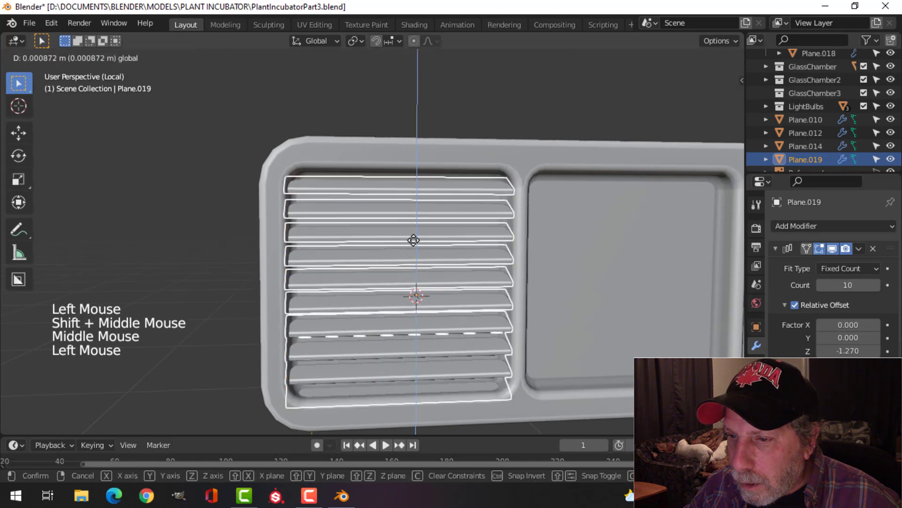
{"action": "key", "text": "Tab"}
{"action": "key", "text": "a"}
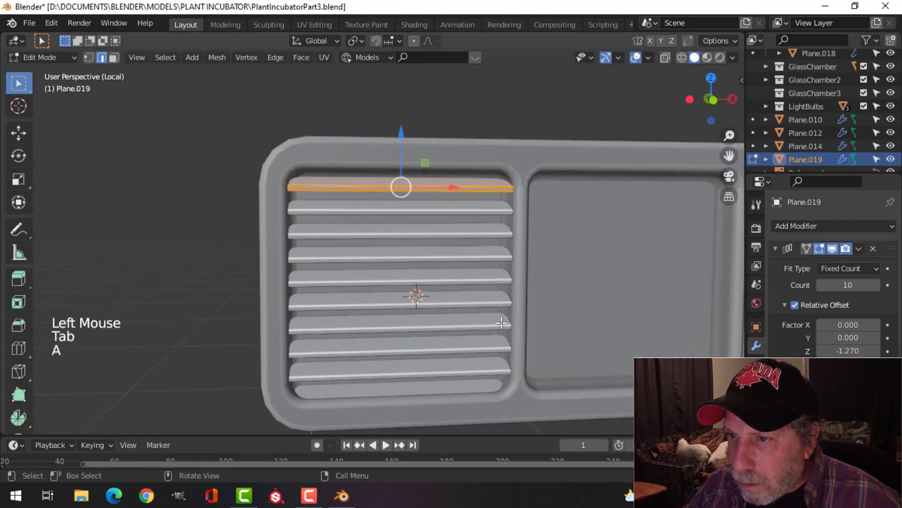
{"action": "key", "text": "Tab"}
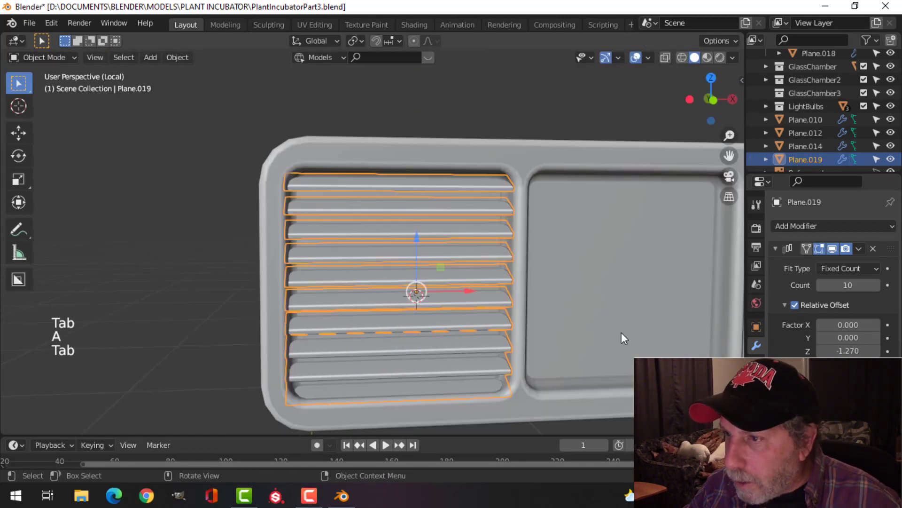
{"action": "left_click", "coordinate": [849, 351], "text": "shift"}
{"action": "left_click_drag", "start_coordinate": [848, 351], "coordinate": [853, 350], "text": "shift"}
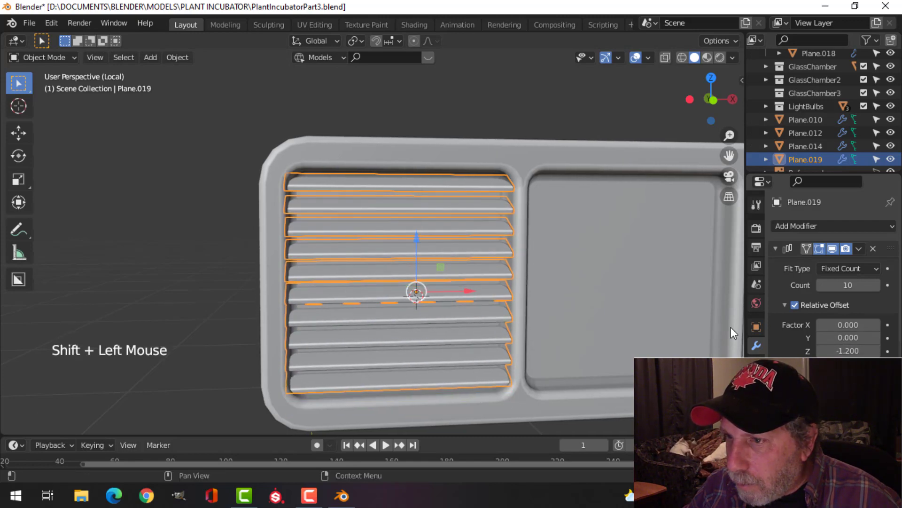
{"action": "key", "text": "alt+a"}
{"action": "scroll", "coordinate": [514, 267], "scroll_direction": "down", "scroll_amount": 3}
{"action": "middle_click_drag", "start_coordinate": [514, 267], "coordinate": [519, 320]}
{"action": "scroll", "coordinate": [521, 298], "scroll_direction": "up", "scroll_amount": 2}
- In front view, duplicate the slat's mesh twice along X so arrayed slats fill the second and third openings
{"action": "left_click", "coordinate": [421, 261]}
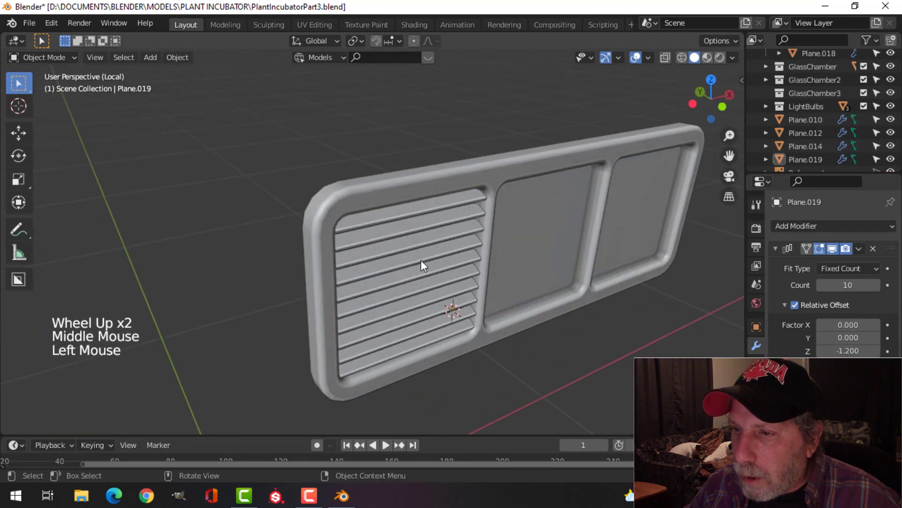
{"action": "middle_click_drag", "start_coordinate": [422, 260], "coordinate": [318, 247], "text": "shift"}
{"action": "key", "text": "KP_1"}
{"action": "scroll", "coordinate": [295, 260], "scroll_direction": "down", "scroll_amount": 1}
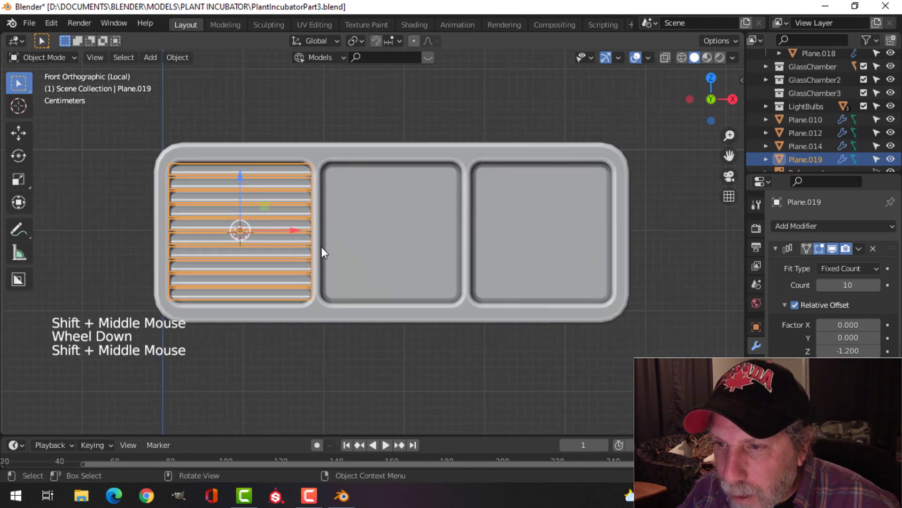
{"action": "key", "text": "Tab"}
{"action": "key", "text": "a"}
{"action": "key", "text": "shift+d"}
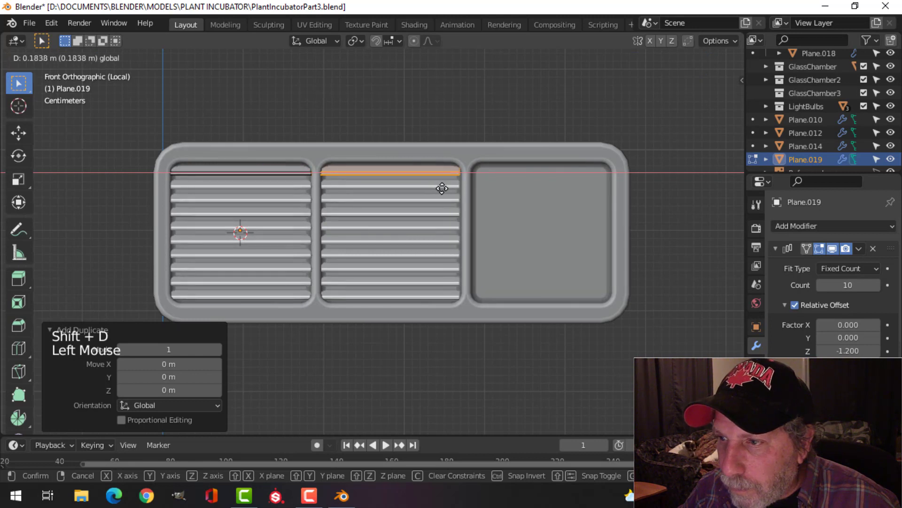
{"action": "left_click_drag", "start_coordinate": [444, 187], "coordinate": [594, 175]}
{"action": "key", "text": "shift+d"}
{"action": "right_click", "coordinate": [490, 202]}
{"action": "key", "text": "Tab"}
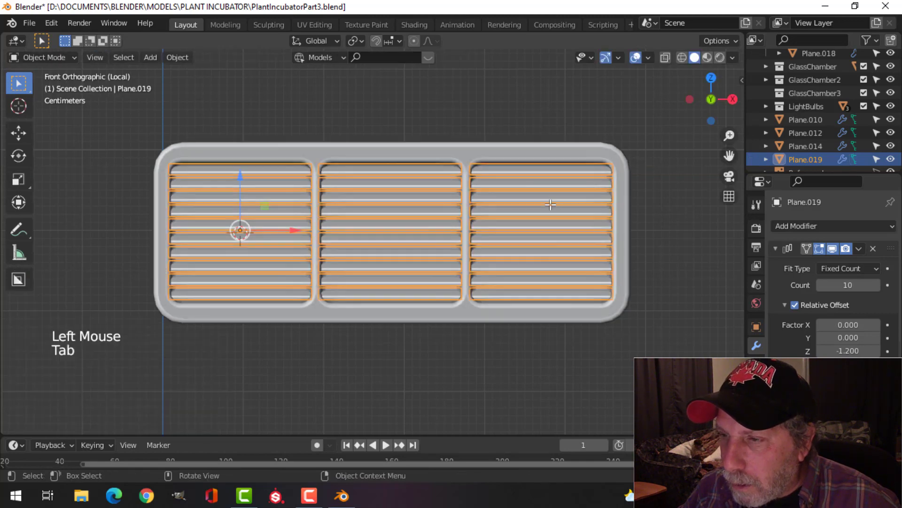
- Clear the selection, save the file, and leave local view to bring back the whole incubator
{"action": "scroll", "coordinate": [550, 202], "scroll_direction": "down", "scroll_amount": 2}
{"action": "key", "text": "alt+a"}
{"action": "middle_click_drag", "start_coordinate": [545, 204], "coordinate": [468, 251]}
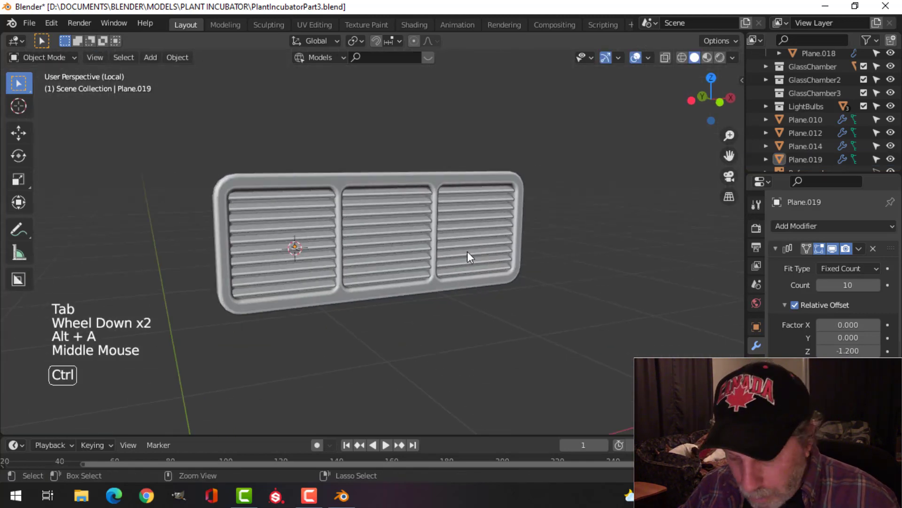
{"action": "key", "text": "ctrl+s"}
{"action": "key", "text": "KP_Divide"}
{"action": "scroll", "coordinate": [467, 251], "scroll_direction": "down", "scroll_amount": 8}
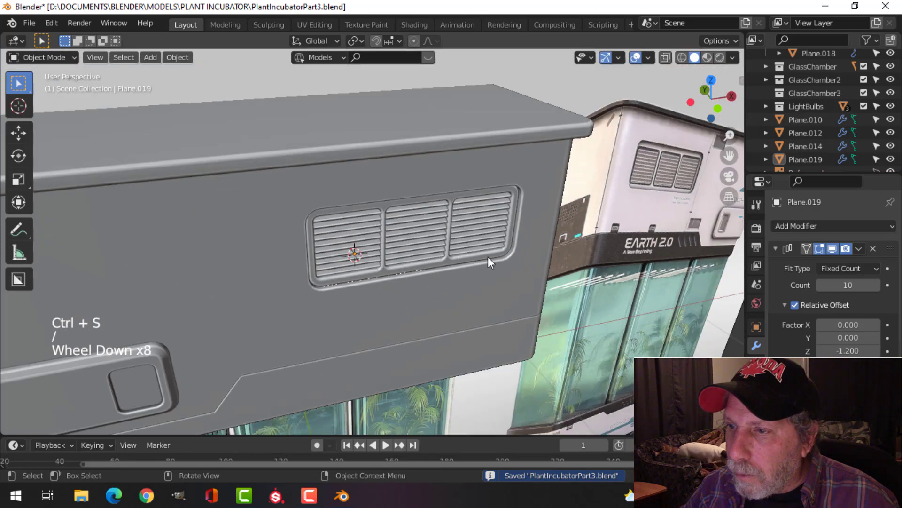
- Hide the reference image to check the whole incubator from an angle and from the front, and show the image again
{"action": "scroll", "coordinate": [852, 162], "scroll_direction": "down", "scroll_amount": 3}
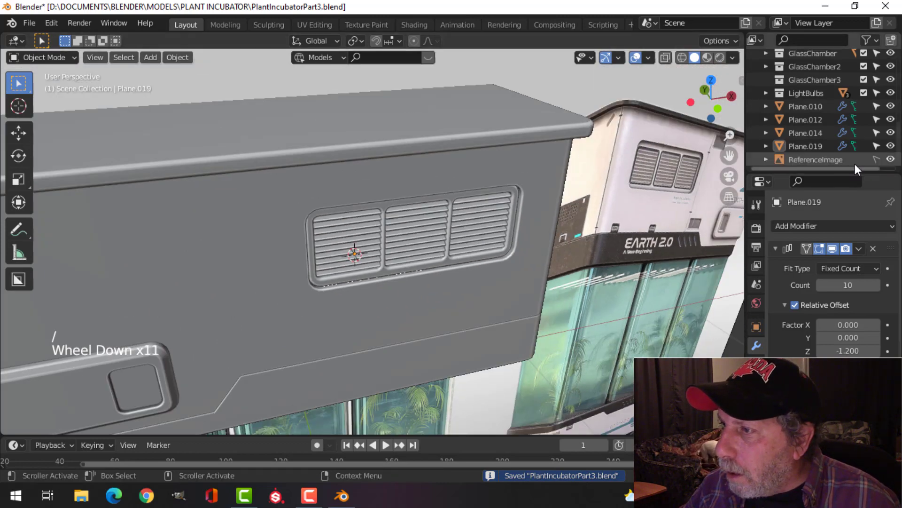
{"action": "left_click", "coordinate": [892, 159]}
{"action": "middle_click_drag", "start_coordinate": [573, 249], "coordinate": [499, 220]}
{"action": "scroll", "coordinate": [446, 254], "scroll_direction": "down", "scroll_amount": 4}
{"action": "scroll", "coordinate": [446, 255], "scroll_direction": "down", "scroll_amount": 1}
{"action": "middle_click_drag", "start_coordinate": [446, 255], "coordinate": [456, 231]}
{"action": "scroll", "coordinate": [492, 281], "scroll_direction": "up", "scroll_amount": 2}
{"action": "scroll", "coordinate": [490, 285], "scroll_direction": "down", "scroll_amount": 3}
{"action": "scroll", "coordinate": [460, 224], "scroll_direction": "down", "scroll_amount": 1}
{"action": "key", "text": "KP_1"}
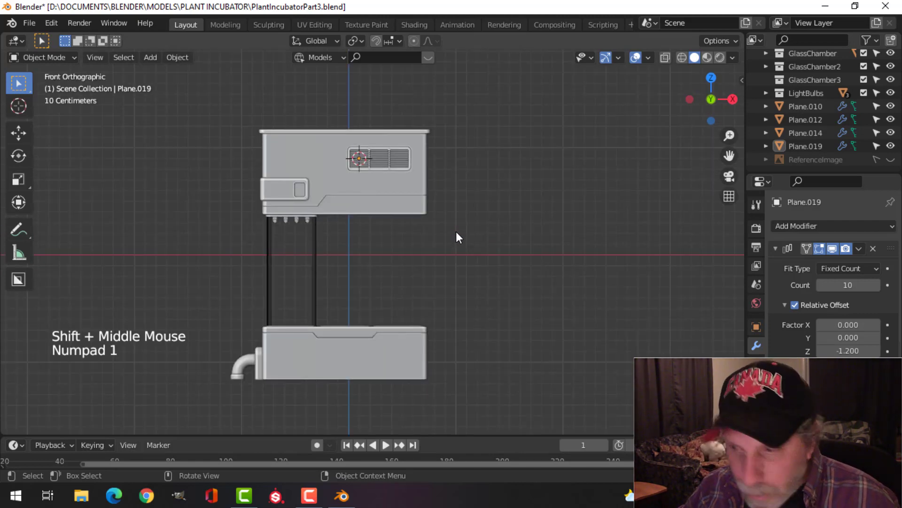
{"action": "left_click", "coordinate": [890, 160]}
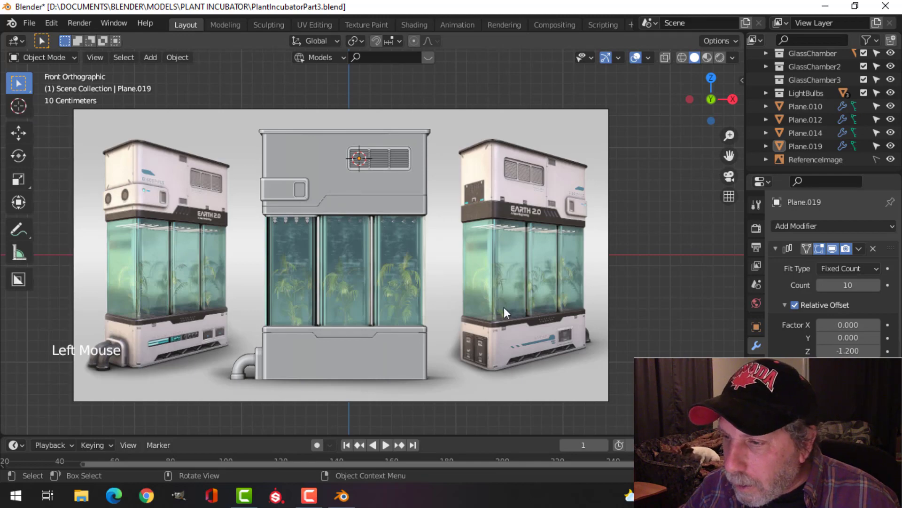
- In wireframe shading, examine the reference details on the front of the upper housing and around the base's control strip
{"action": "key", "text": "z"}
{"action": "scroll", "coordinate": [442, 329], "scroll_direction": "up", "scroll_amount": 4}
{"action": "mouse_move", "coordinate": [447, 334]}
{"action": "middle_mouse_down", "text": "shift"}
{"action": "mouse_move", "coordinate": [456, 199]}
{"action": "mouse_move", "coordinate": [413, 247]}
{"action": "mouse_move", "coordinate": [417, 316]}
{"action": "middle_mouse_up", "text": "shift"}
{"action": "scroll", "coordinate": [349, 245], "scroll_direction": "up", "scroll_amount": 2}
{"action": "middle_click_drag", "start_coordinate": [350, 246], "coordinate": [374, 310], "text": "shift"}
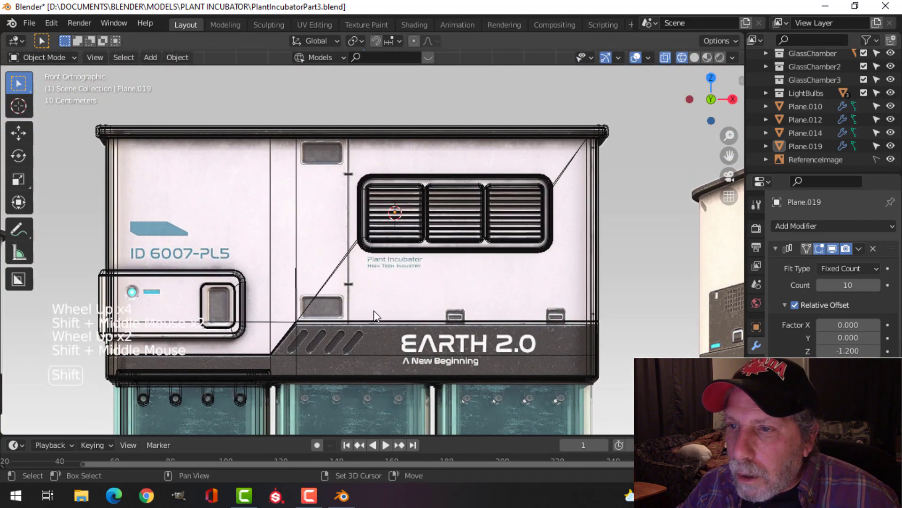
{"action": "scroll", "coordinate": [374, 310], "scroll_direction": "up", "scroll_amount": 1}
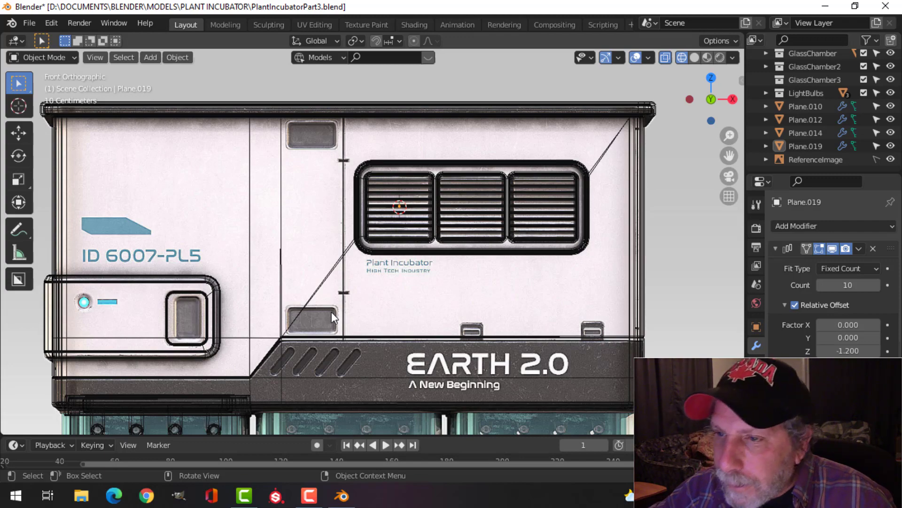
{"action": "scroll", "coordinate": [332, 312], "scroll_direction": "up", "scroll_amount": 3}
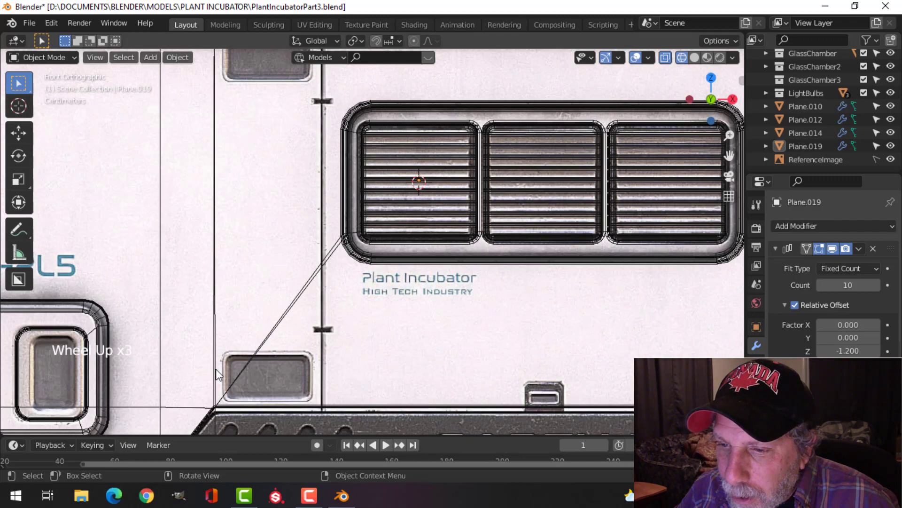
{"action": "scroll", "coordinate": [357, 355], "scroll_direction": "down", "scroll_amount": 4}
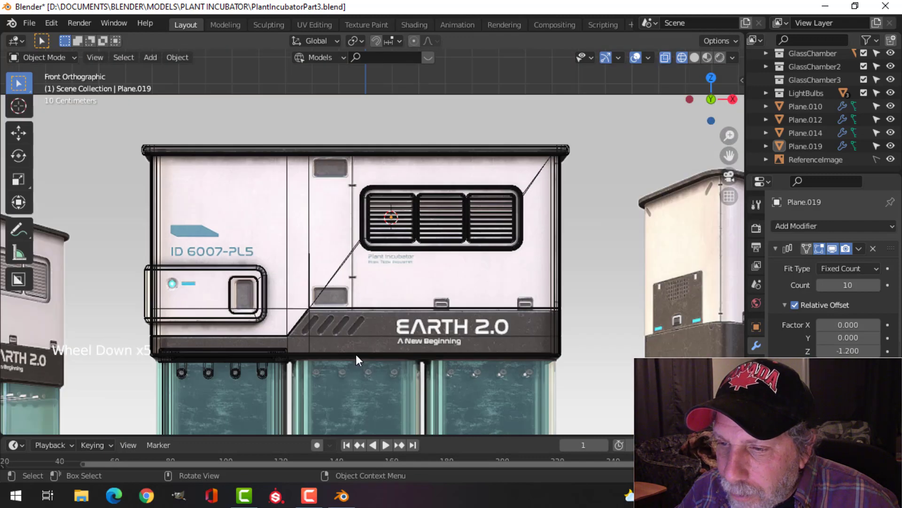
{"action": "scroll", "coordinate": [357, 352], "scroll_direction": "down", "scroll_amount": 3}
{"action": "middle_click_drag", "start_coordinate": [370, 368], "coordinate": [450, 252], "text": "shift"}
{"action": "scroll", "coordinate": [360, 311], "scroll_direction": "down", "scroll_amount": 1}
{"action": "scroll", "coordinate": [348, 253], "scroll_direction": "up", "scroll_amount": 2}
{"action": "scroll", "coordinate": [388, 201], "scroll_direction": "up", "scroll_amount": 3}
{"action": "scroll", "coordinate": [385, 252], "scroll_direction": "up", "scroll_amount": 2}
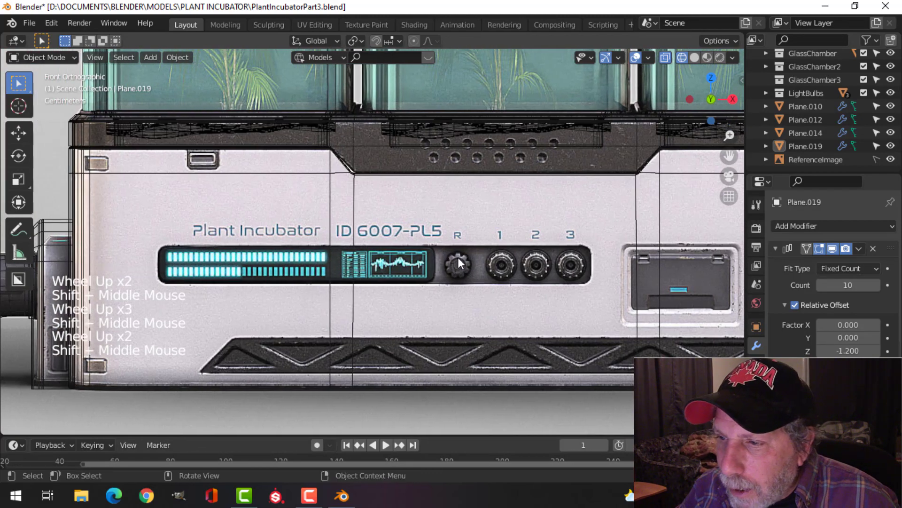
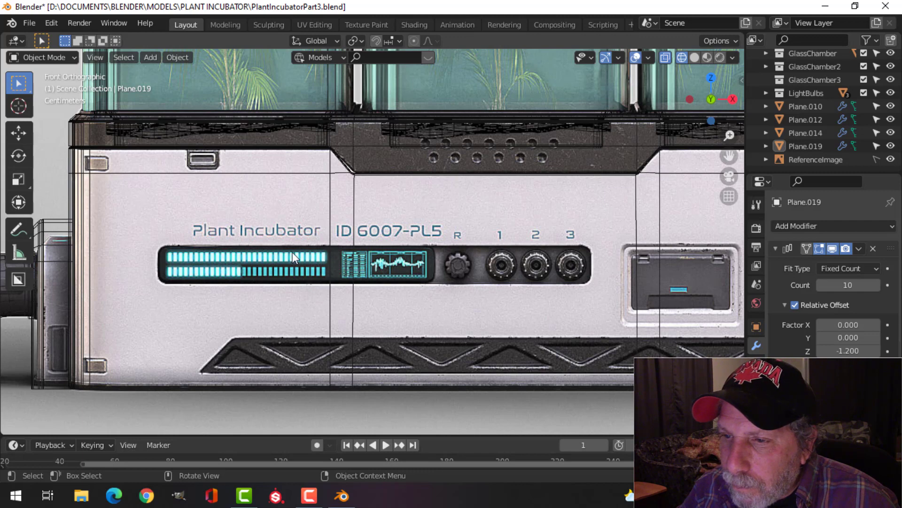
- In solid shading, snap the 3D cursor to a vertical edge on the base's front face and finish mesh editing
{"action": "key", "text": "z"}
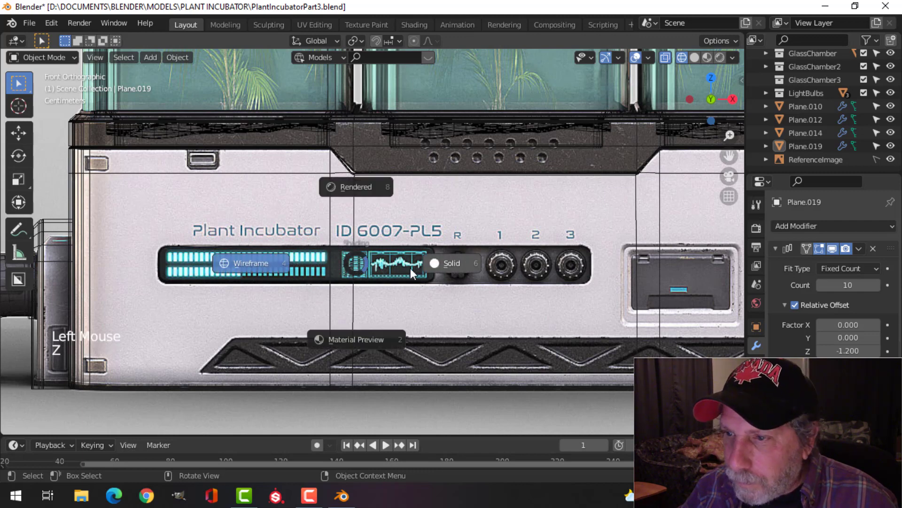
{"action": "left_click", "coordinate": [340, 259]}
{"action": "key", "text": "Tab"}
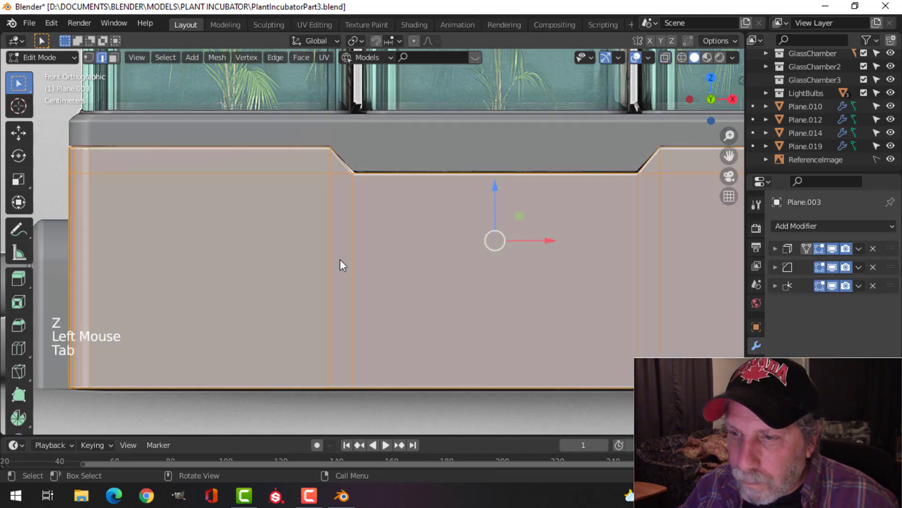
{"action": "key", "text": "2"}
{"action": "left_click", "coordinate": [340, 260]}
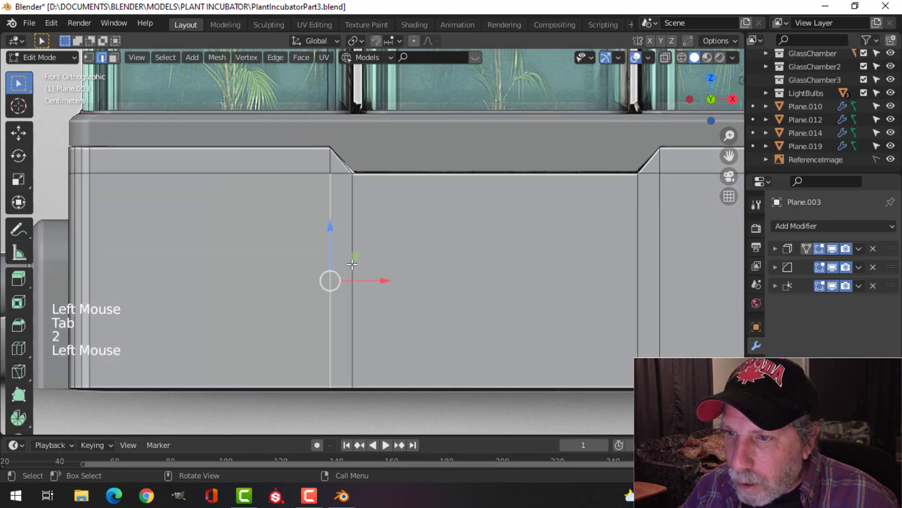
{"action": "key", "text": "shift+s"}
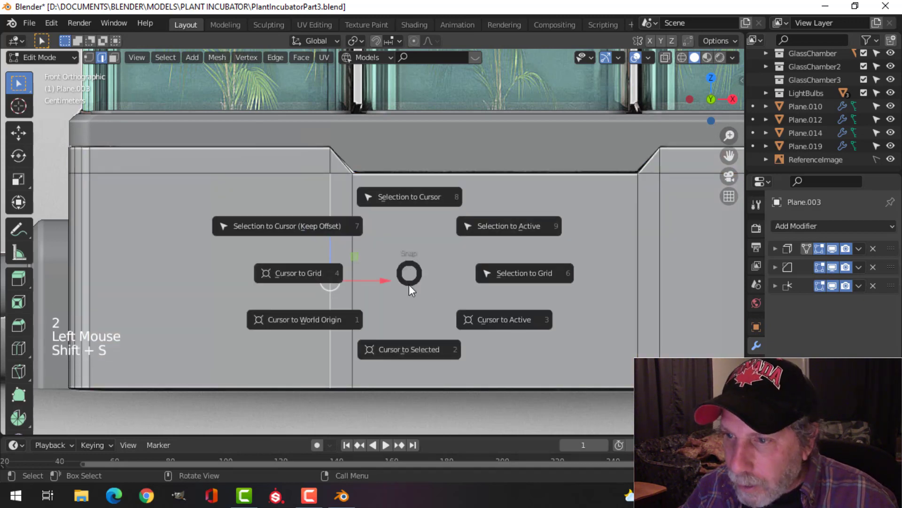
{"action": "left_click", "coordinate": [396, 349]}
{"action": "key", "text": "Tab"}
- With wireframe shading on, add a plane at the 3D cursor and scale its mesh to 0.431
{"action": "key", "text": "z"}
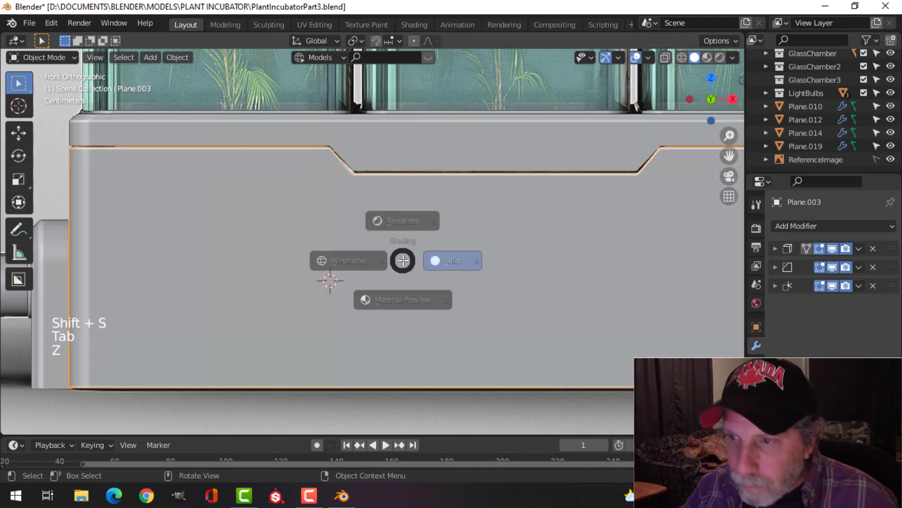
{"action": "scroll", "coordinate": [363, 262], "scroll_direction": "down", "scroll_amount": 2}
{"action": "scroll", "coordinate": [363, 261], "scroll_direction": "down", "scroll_amount": 1}
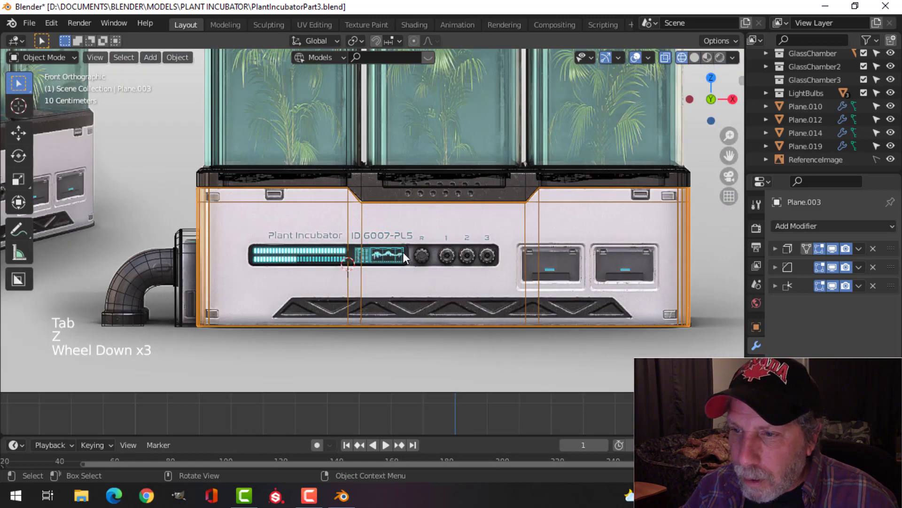
{"action": "key", "text": "shift+a"}
{"action": "mouse_move", "coordinate": [370, 181]}
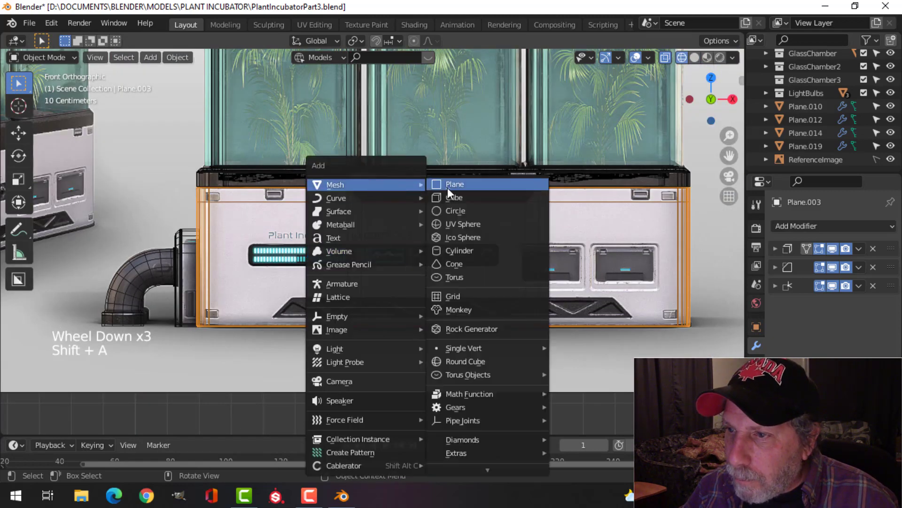
{"action": "left_click", "coordinate": [447, 184]}
{"action": "key", "text": "Tab"}
{"action": "key", "text": "s"}
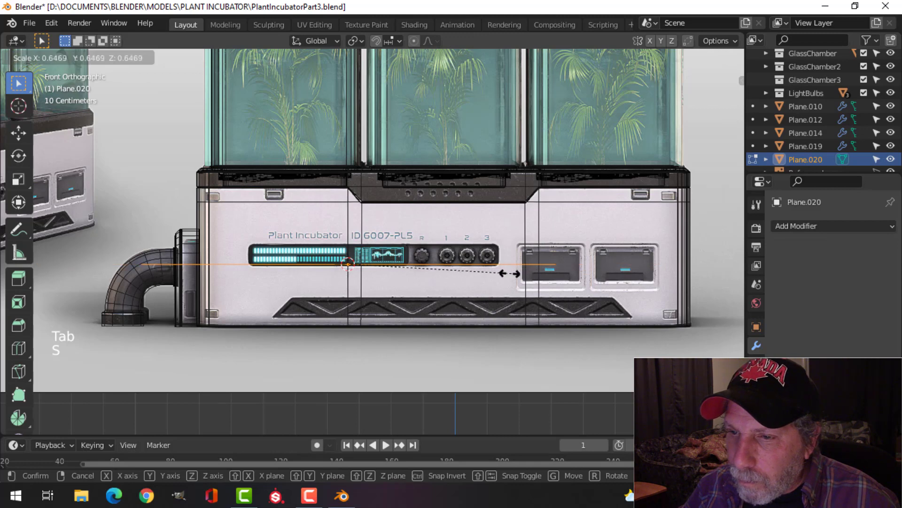
{"action": "left_click", "coordinate": [446, 276]}
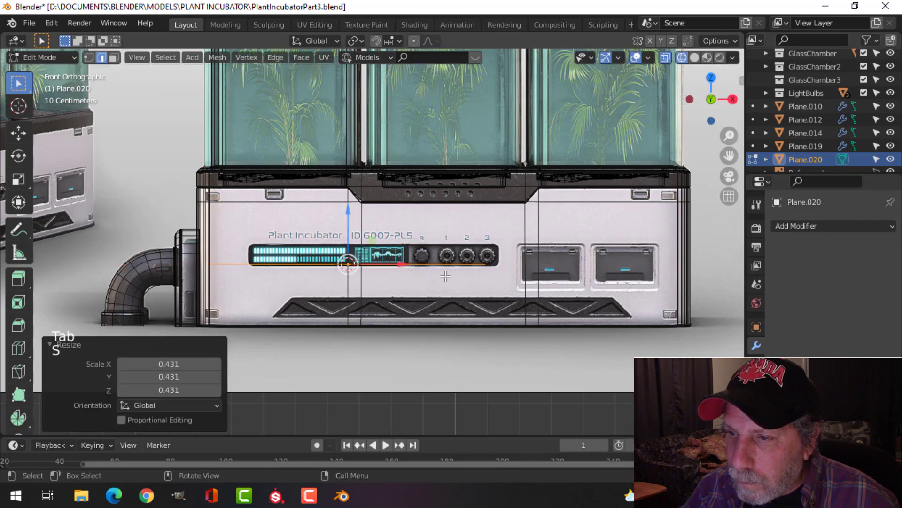
- Position the new plane over the control strip, scaling it by 0.895 and rotating it 90° about the X axis
{"action": "key", "text": "g"}
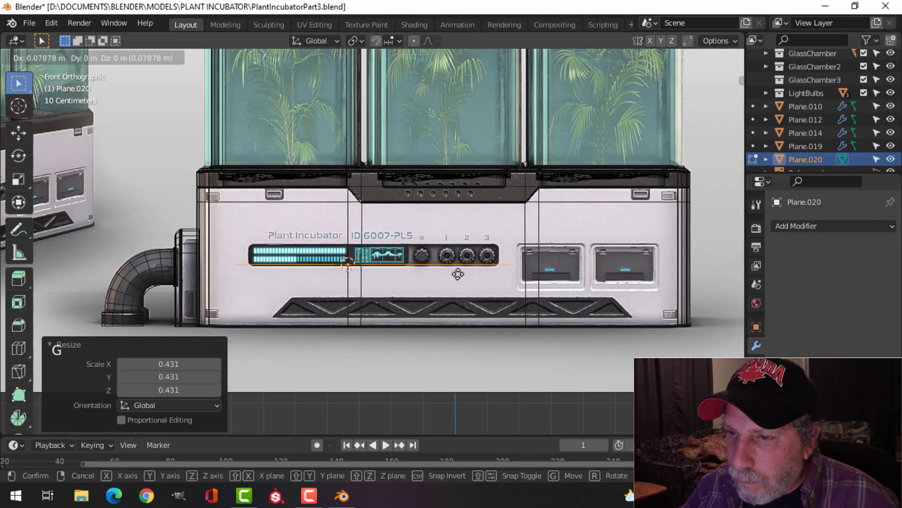
{"action": "left_click", "coordinate": [459, 268]}
{"action": "key", "text": "s"}
{"action": "left_click", "coordinate": [512, 271]}
{"action": "key", "text": "r"}
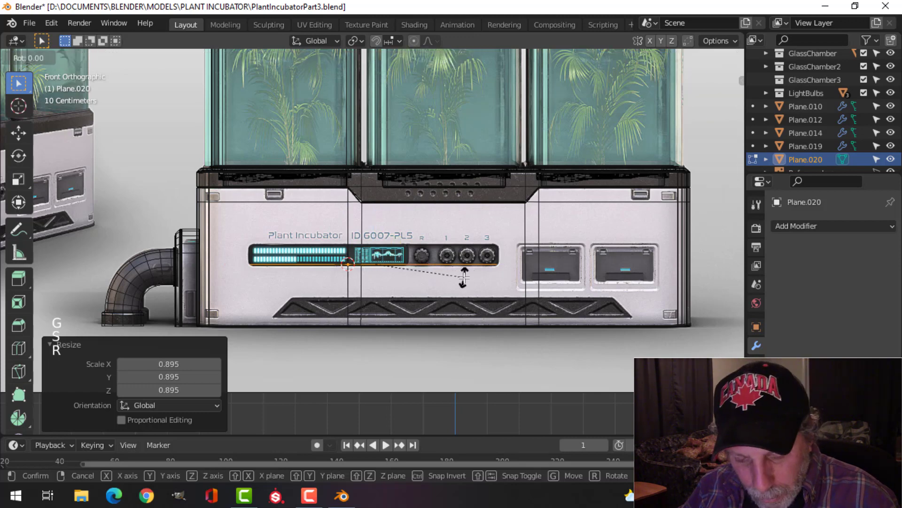
{"action": "key", "text": "x"}
{"action": "key", "text": "9"}
{"action": "key", "text": "0"}
{"action": "key", "text": "Return"}
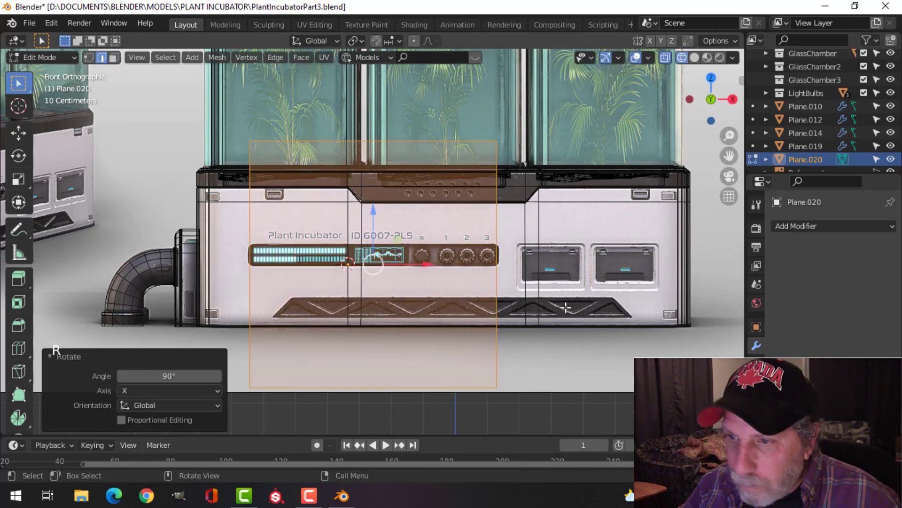
- Scale the plane by 0.12 along Z and move it onto the control strip in the reference image
{"action": "key", "text": "s"}
{"action": "key", "text": "z"}
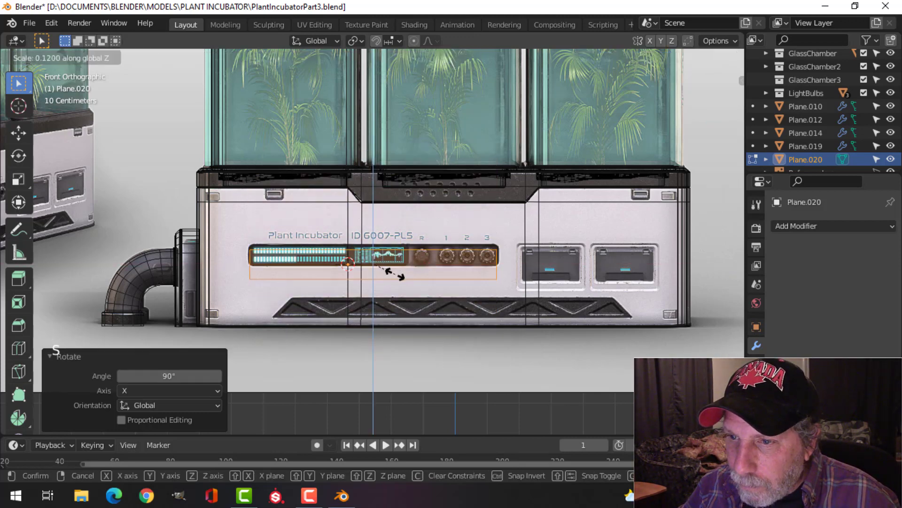
{"action": "left_click", "coordinate": [395, 274]}
{"action": "scroll", "coordinate": [421, 275], "scroll_direction": "up", "scroll_amount": 4}
{"action": "key", "text": "g"}
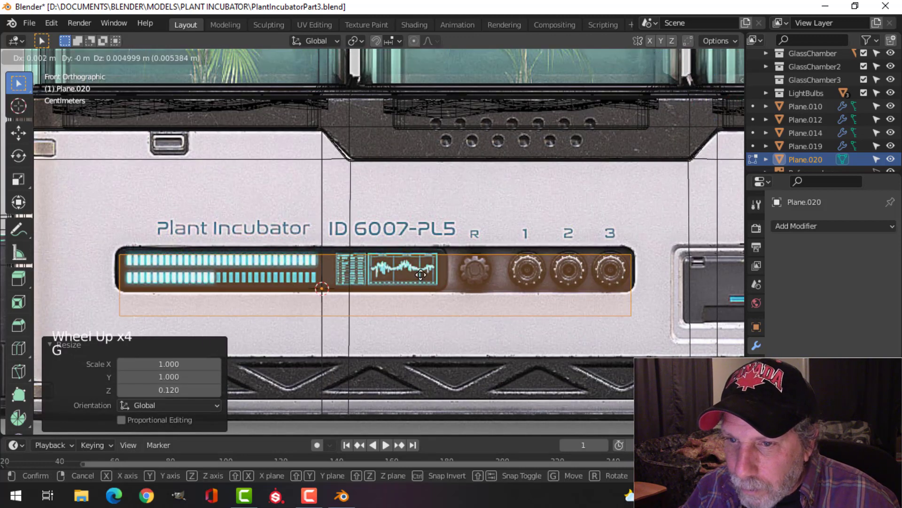
{"action": "left_click", "coordinate": [420, 269]}
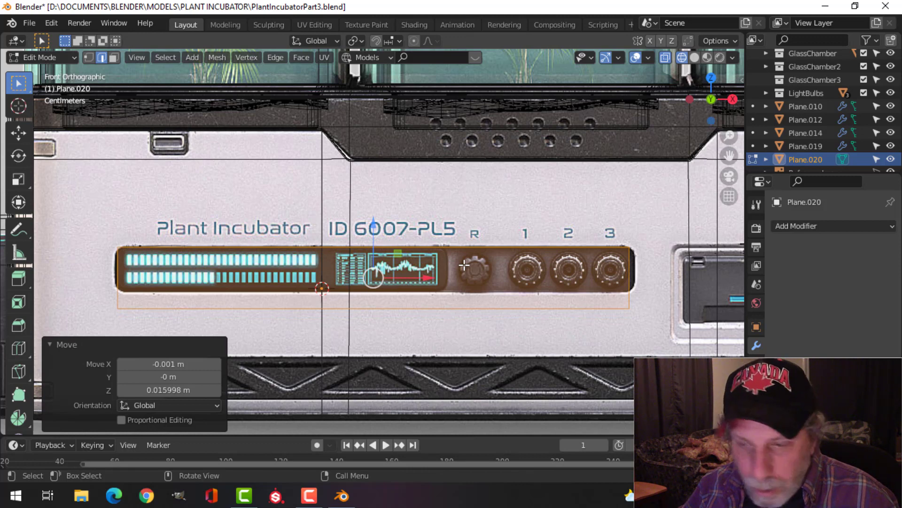
- Move the plane's right, lower, left and upper edges to match the control strip's outline in the reference
{"action": "left_click", "coordinate": [633, 266]}
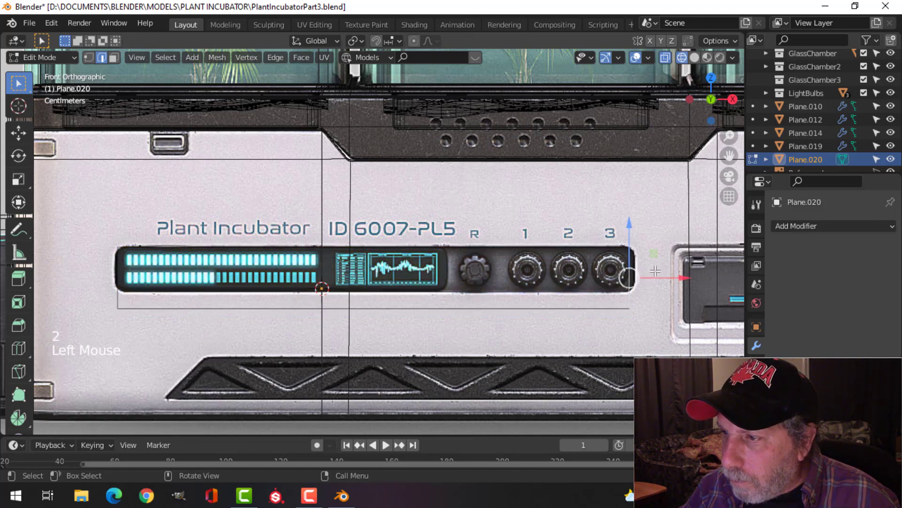
{"action": "left_click_drag", "start_coordinate": [682, 277], "coordinate": [689, 277]}
{"action": "left_click", "coordinate": [491, 285]}
{"action": "left_click_drag", "start_coordinate": [384, 258], "coordinate": [381, 240]}
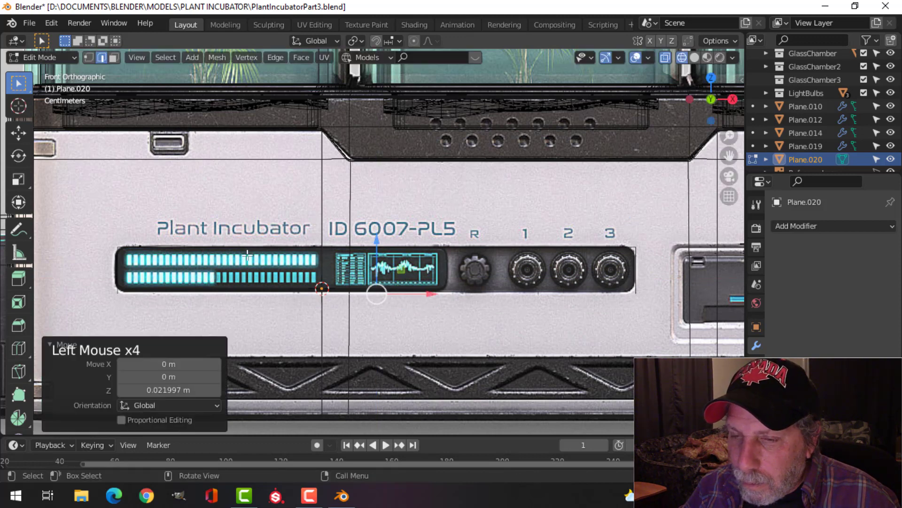
{"action": "key", "text": "a"}
{"action": "left_click", "coordinate": [118, 266]}
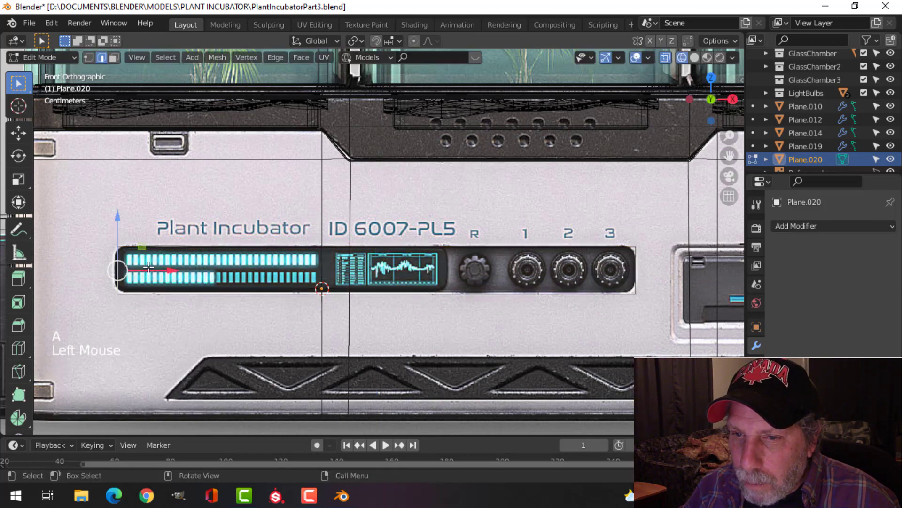
{"action": "left_click_drag", "start_coordinate": [155, 267], "coordinate": [166, 268]}
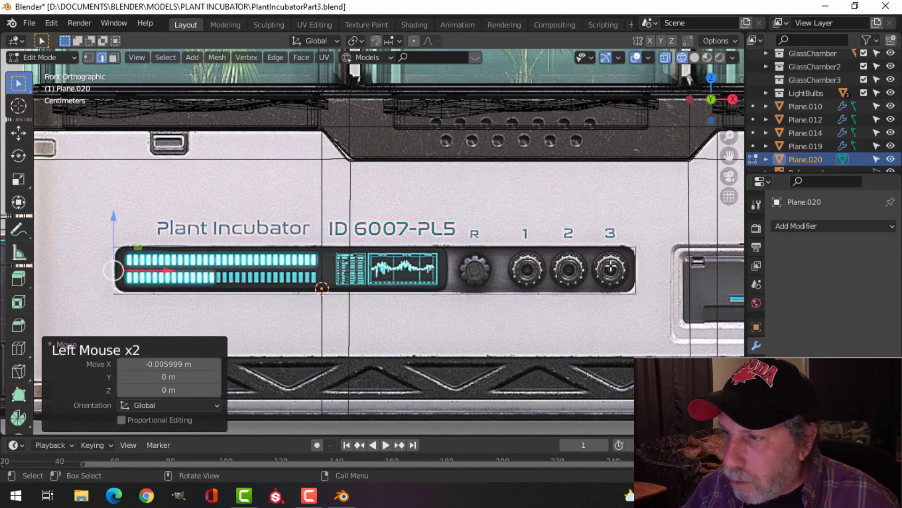
{"action": "key", "text": "a"}
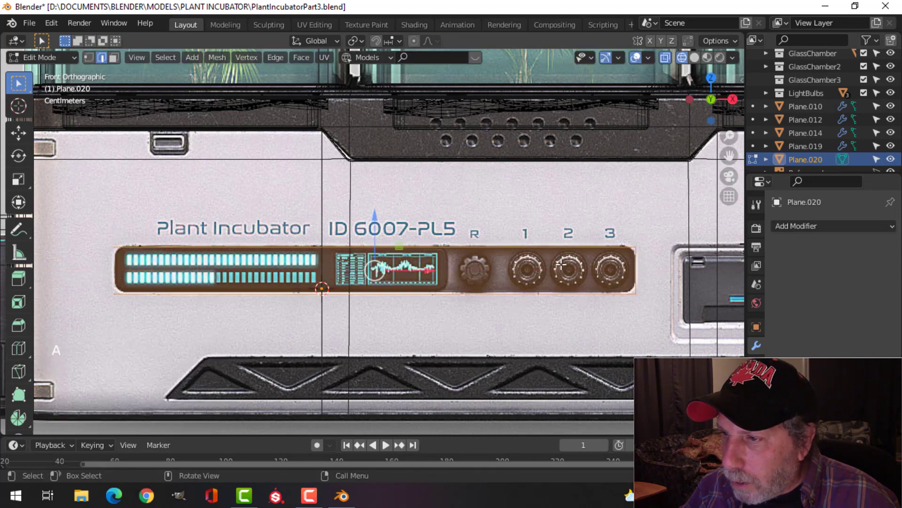
{"action": "left_click", "coordinate": [546, 248]}
{"action": "left_click", "coordinate": [374, 211]}
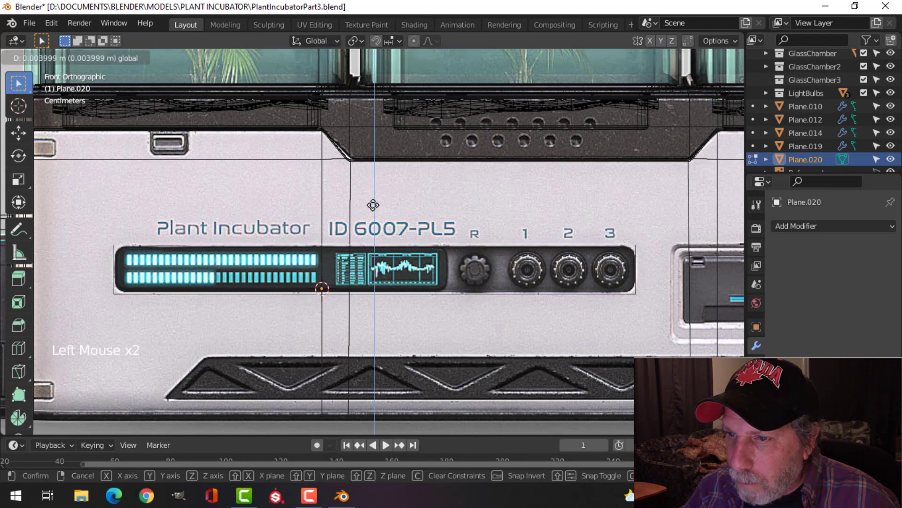
- Bevel the plane's four corner vertices with a width of about 0.0171 m and 4 segments
{"action": "key", "text": "a"}
{"action": "key", "text": "1"}
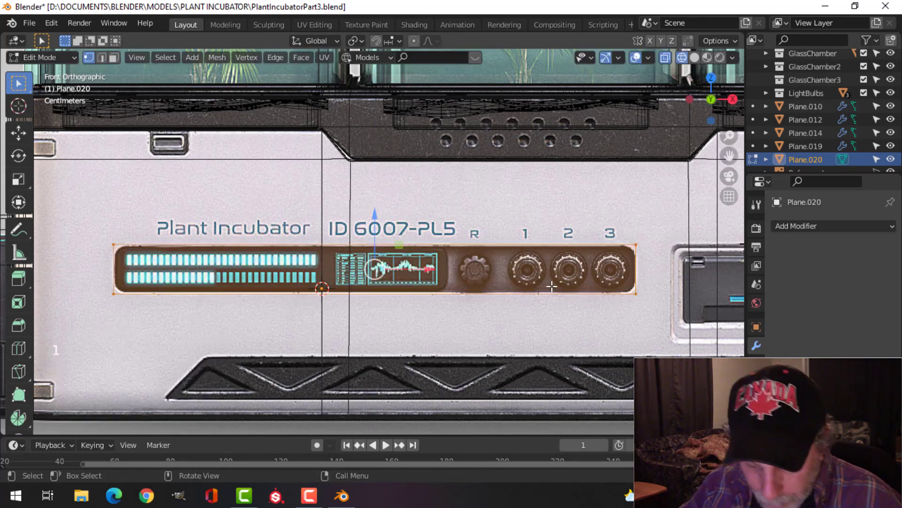
{"action": "key", "text": "ctrl+shift+b"}
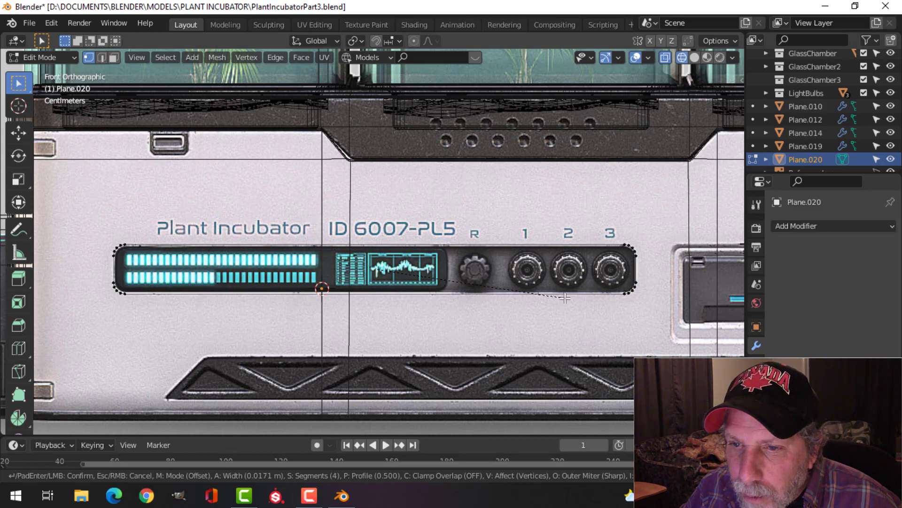
{"action": "left_click", "coordinate": [565, 298]}
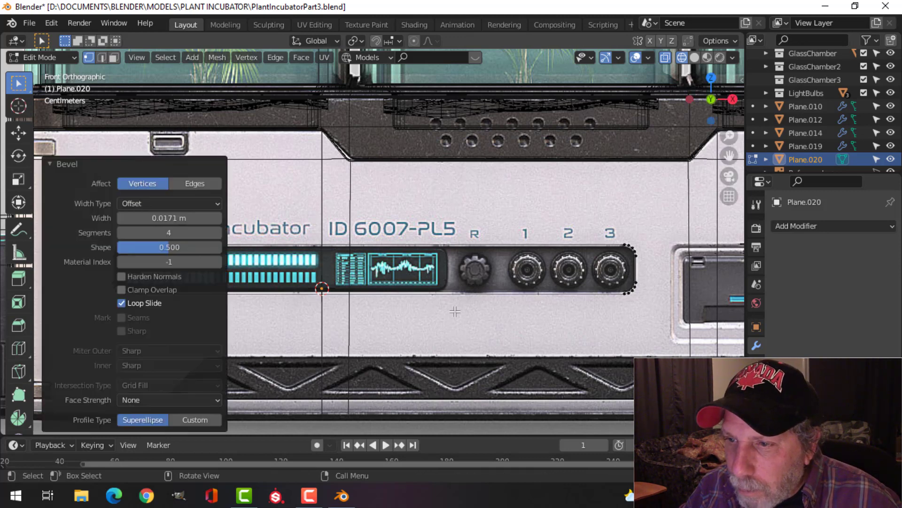
- Extrude the rounded plane about 0.02 m along its normal, switch to solid shading and finish mesh editing
{"action": "middle_click_drag", "start_coordinate": [530, 268], "coordinate": [442, 291]}
{"action": "mouse_move", "coordinate": [442, 291]}
{"action": "middle_mouse_down"}
{"action": "mouse_move", "coordinate": [409, 298]}
{"action": "mouse_move", "coordinate": [474, 296]}
{"action": "mouse_move", "coordinate": [431, 298]}
{"action": "mouse_move", "coordinate": [445, 280]}
{"action": "mouse_move", "coordinate": [434, 300]}
{"action": "middle_mouse_up"}
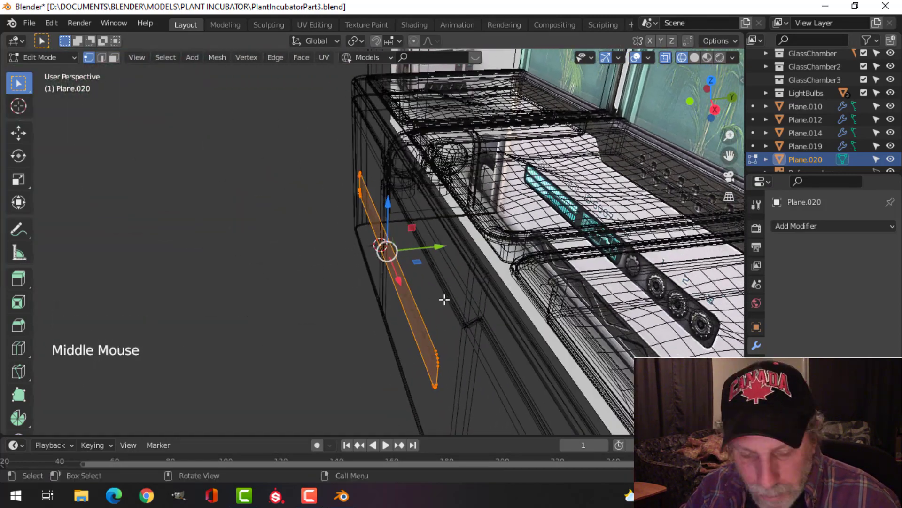
{"action": "key", "text": "e"}
{"action": "left_click", "coordinate": [435, 299]}
{"action": "key", "text": "z"}
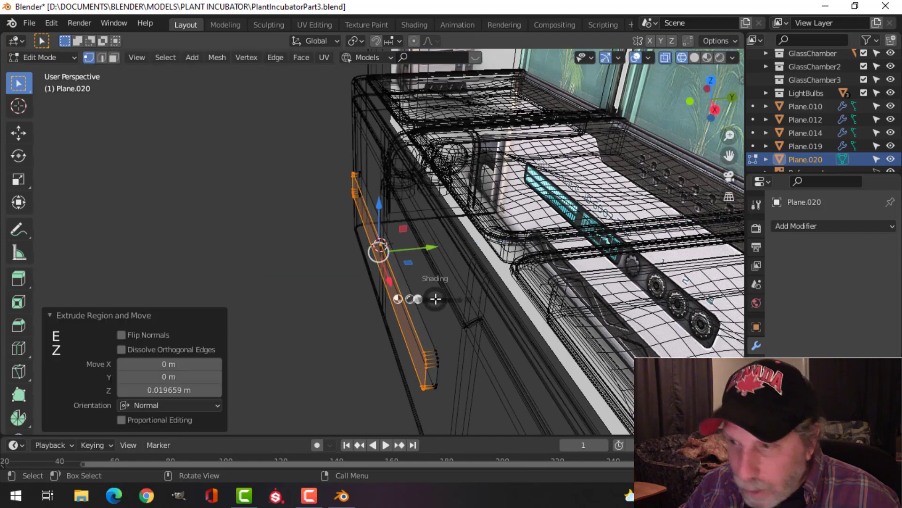
{"action": "key", "text": "Tab"}
- Isolate the extruded control strip and the base shell in local view
{"action": "mouse_move", "coordinate": [456, 298]}
{"action": "middle_mouse_down"}
{"action": "mouse_move", "coordinate": [500, 284]}
{"action": "mouse_move", "coordinate": [489, 280]}
{"action": "middle_mouse_up"}
{"action": "key", "text": "alt+a"}
{"action": "left_click", "coordinate": [484, 281]}
{"action": "left_click", "coordinate": [639, 262], "text": "shift"}
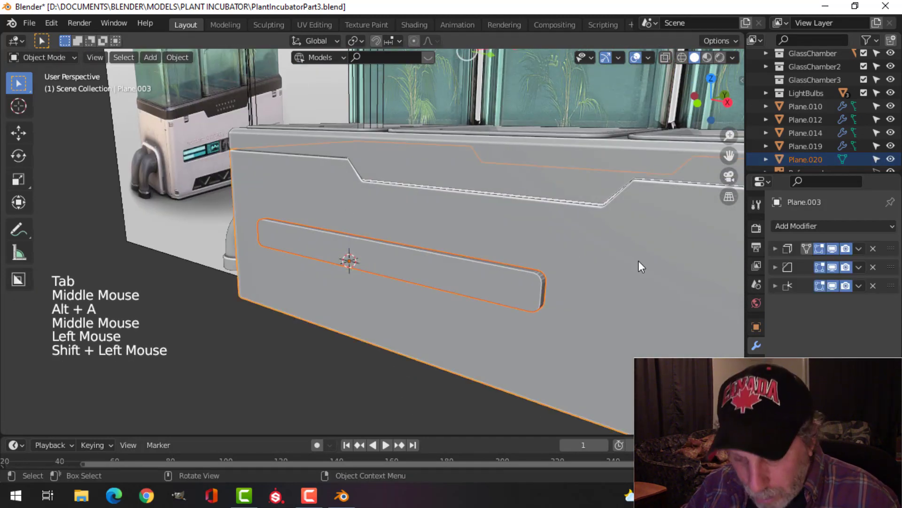
{"action": "key", "text": "KP_Divide"}
{"action": "middle_click_drag", "start_coordinate": [619, 276], "coordinate": [507, 321]}
{"action": "scroll", "coordinate": [357, 287], "scroll_direction": "up", "scroll_amount": 2}
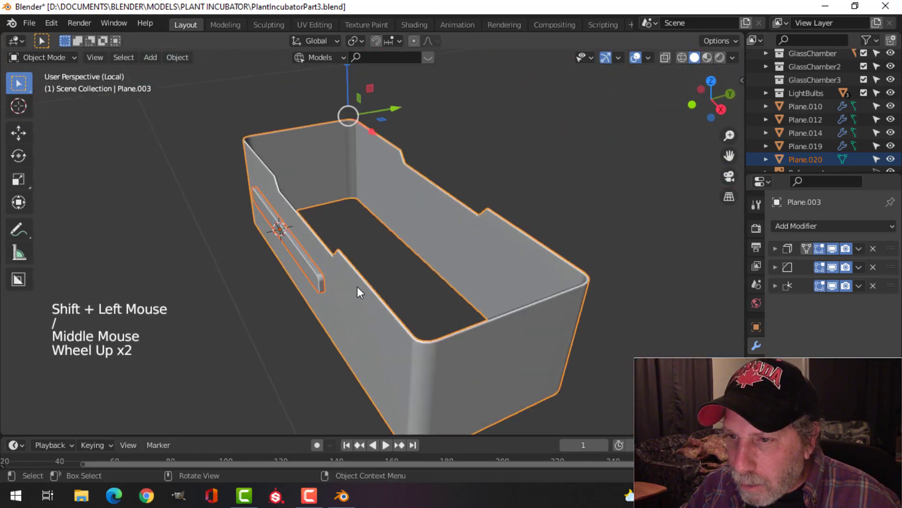
{"action": "middle_click_drag", "start_coordinate": [357, 286], "coordinate": [506, 273]}
{"action": "scroll", "coordinate": [316, 299], "scroll_direction": "up", "scroll_amount": 2}
- Delete all faces of the extruded control strip except its outer front face
{"action": "key", "text": "alt+a"}
{"action": "left_click", "coordinate": [413, 262]}
{"action": "middle_click_drag", "start_coordinate": [506, 273], "coordinate": [383, 331]}
{"action": "left_click", "coordinate": [383, 332]}
{"action": "middle_click_drag", "start_coordinate": [437, 327], "coordinate": [400, 334]}
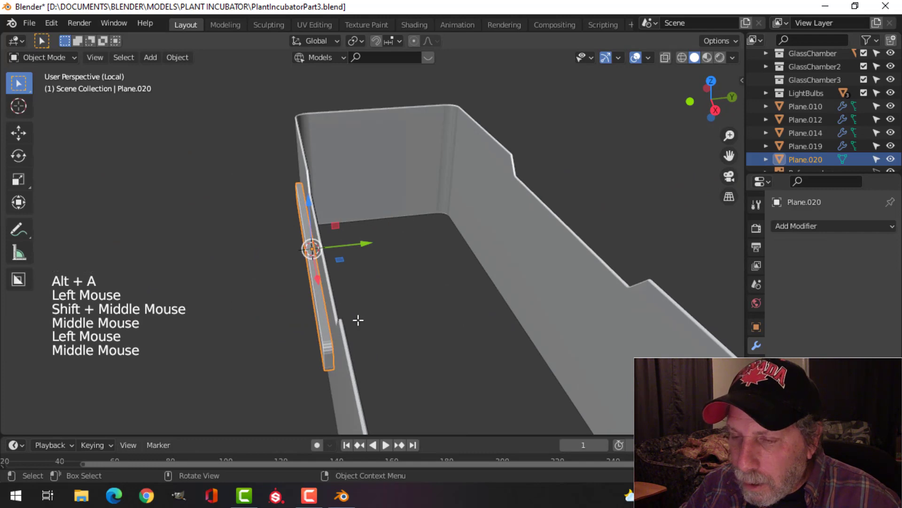
{"action": "key", "text": "Tab"}
{"action": "key", "text": "a"}
{"action": "middle_click_drag", "start_coordinate": [358, 310], "coordinate": [461, 302]}
{"action": "key", "text": "alt+a"}
{"action": "scroll", "coordinate": [465, 297], "scroll_direction": "up", "scroll_amount": 2}
{"action": "key", "text": "3"}
{"action": "left_click", "coordinate": [371, 292]}
{"action": "middle_click_drag", "start_coordinate": [371, 292], "coordinate": [458, 327]}
{"action": "key", "text": "ctrl+i"}
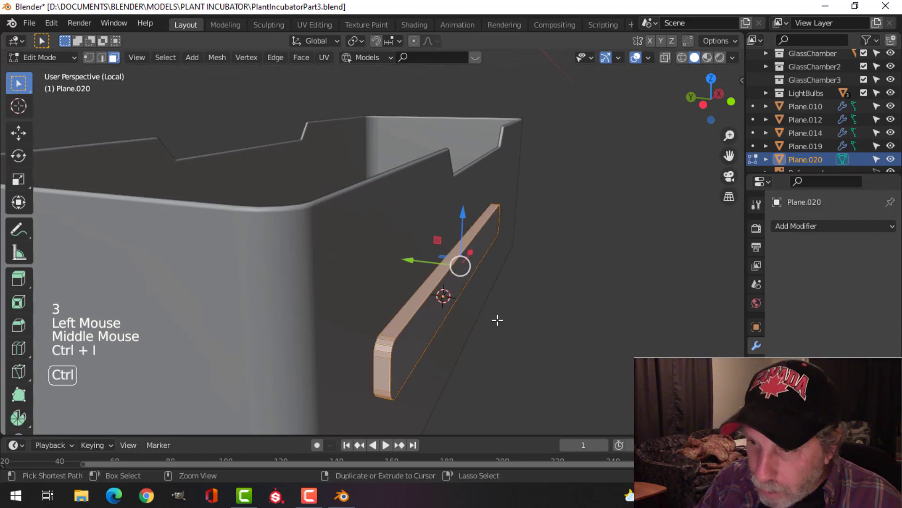
{"action": "key", "text": "x"}
{"action": "left_click", "coordinate": [497, 319]}
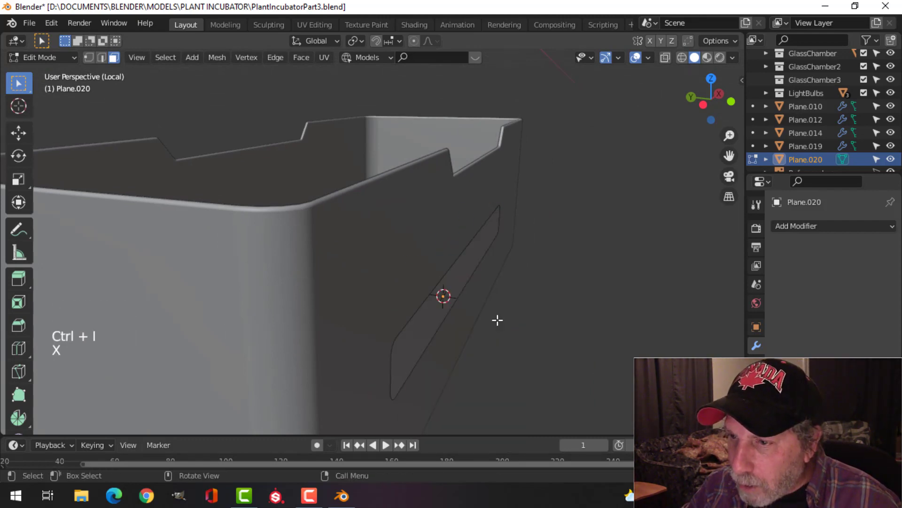
- From the front view, use Knife Project to cut the control strip's outline into the base shell
{"action": "key", "text": "a"}
{"action": "key", "text": "KP_1"}
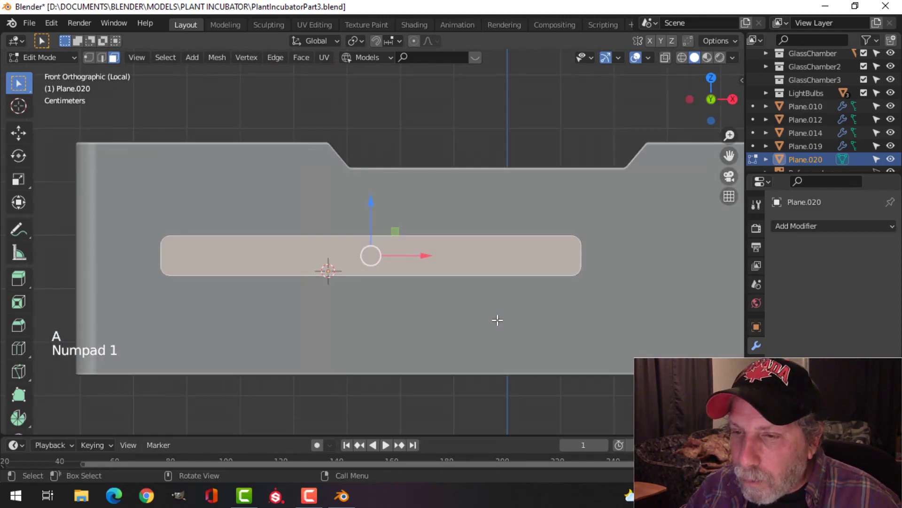
{"action": "key", "text": "Tab"}
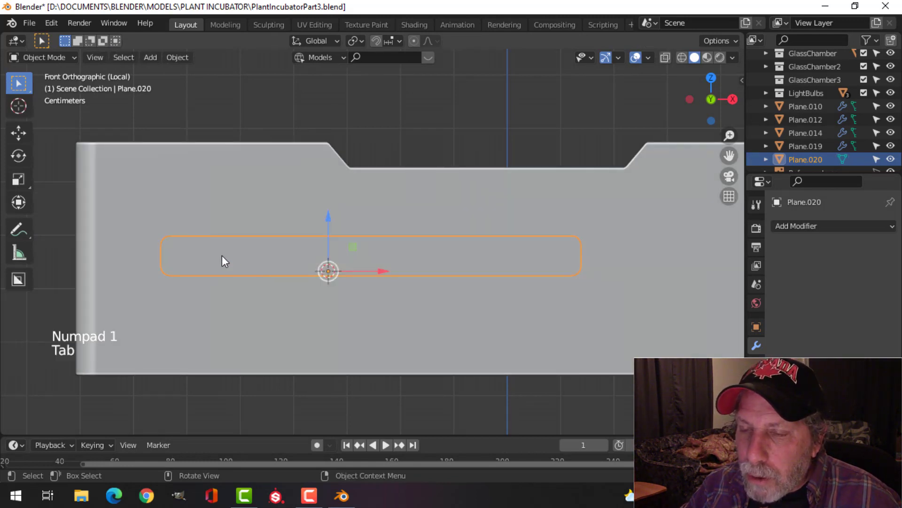
{"action": "left_click", "coordinate": [215, 199], "text": "shift"}
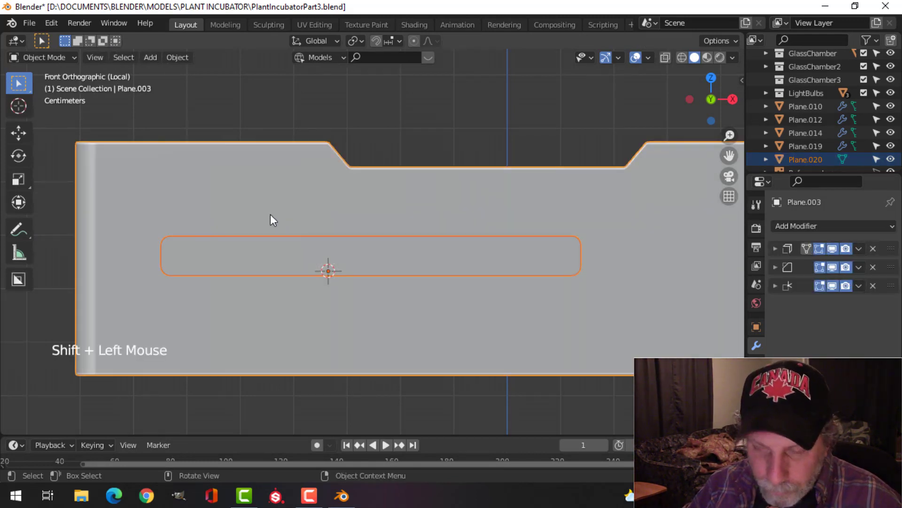
{"action": "key", "text": "Tab"}
{"action": "key", "text": "a"}
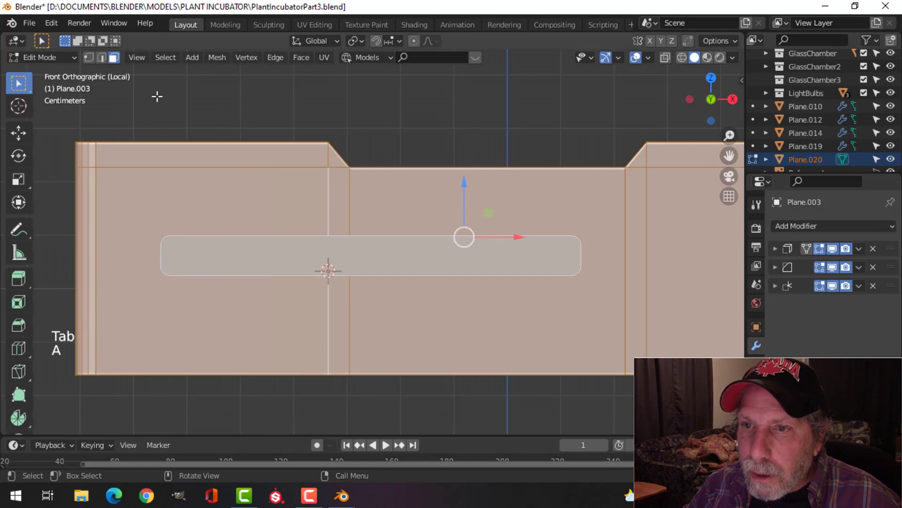
{"action": "left_click", "coordinate": [216, 59]}
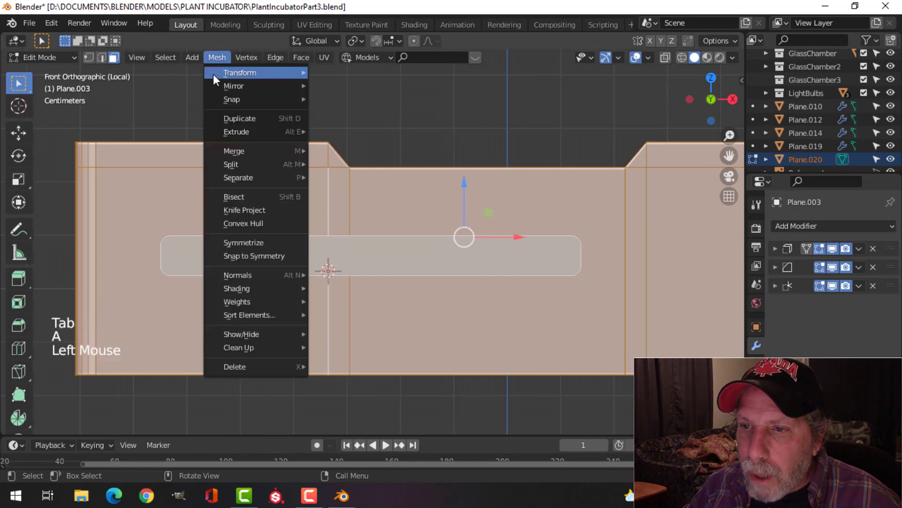
{"action": "left_click", "coordinate": [230, 207]}
- Clear the selection and select the control strip's separate face floating in front of the base
{"action": "key", "text": "alt+a"}
{"action": "middle_click_drag", "start_coordinate": [414, 222], "coordinate": [407, 300]}
{"action": "left_click", "coordinate": [408, 302]}
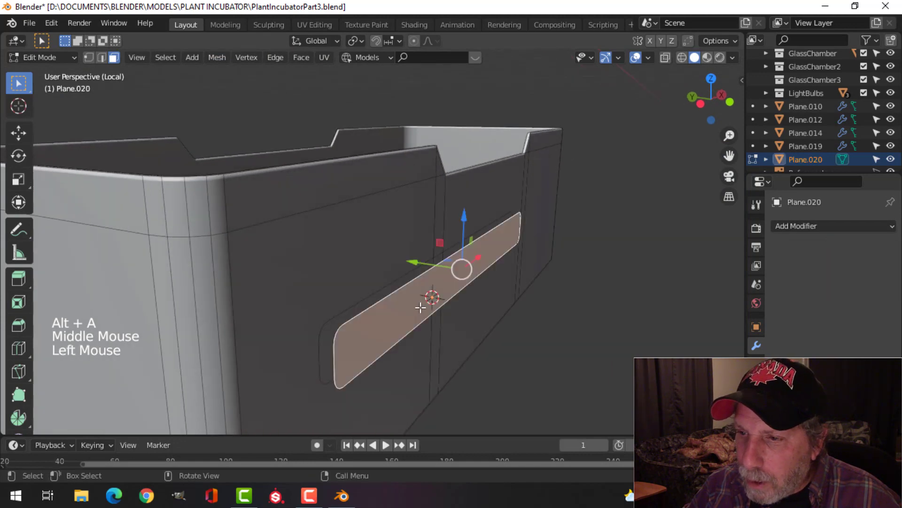
- Delete the selected overlay face on the slot outline and extrude the front panel's two slot faces inward to recess them
{"action": "key", "text": "x"}
{"action": "left_click", "coordinate": [421, 312]}
{"action": "middle_click_drag", "start_coordinate": [473, 292], "coordinate": [390, 290]}
{"action": "left_click", "coordinate": [380, 289]}
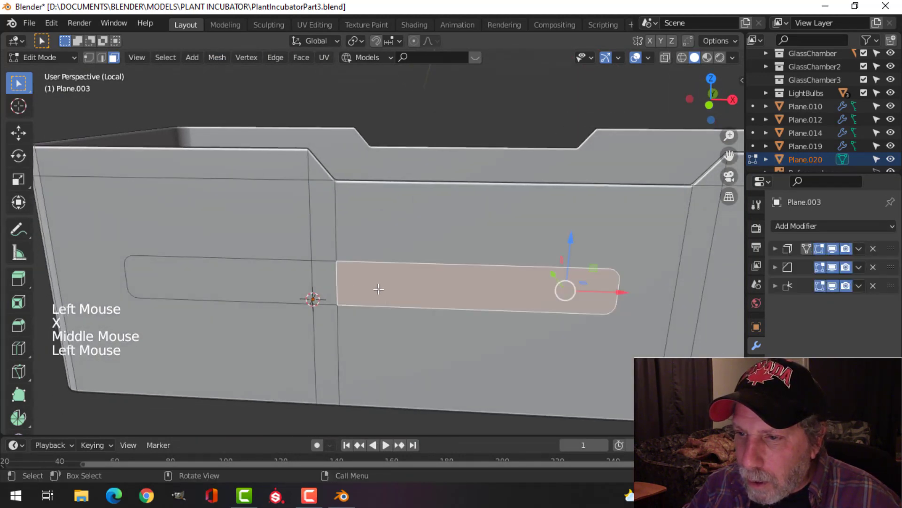
{"action": "left_click", "coordinate": [327, 284], "text": "shift"}
{"action": "left_click", "coordinate": [328, 284], "text": "shift"}
{"action": "middle_click_drag", "start_coordinate": [327, 284], "coordinate": [323, 256]}
{"action": "scroll", "coordinate": [346, 272], "scroll_direction": "up", "scroll_amount": 2}
{"action": "key", "text": "e"}
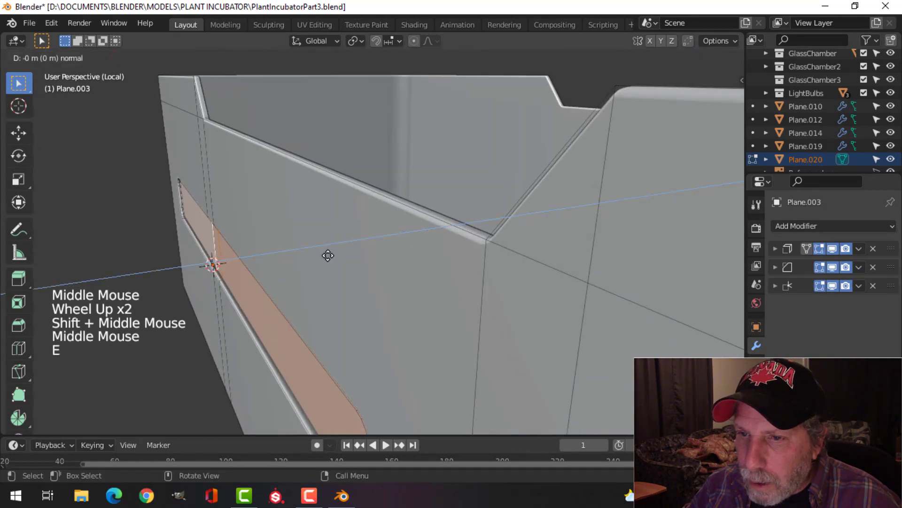
{"action": "key", "text": "Tab"}
- Leave local view and examine the recessed slot on the incubator base against the reference image
{"action": "middle_click_drag", "start_coordinate": [258, 256], "coordinate": [374, 260]}
{"action": "scroll", "coordinate": [323, 257], "scroll_direction": "down", "scroll_amount": 2}
{"action": "key", "text": "alt+a"}
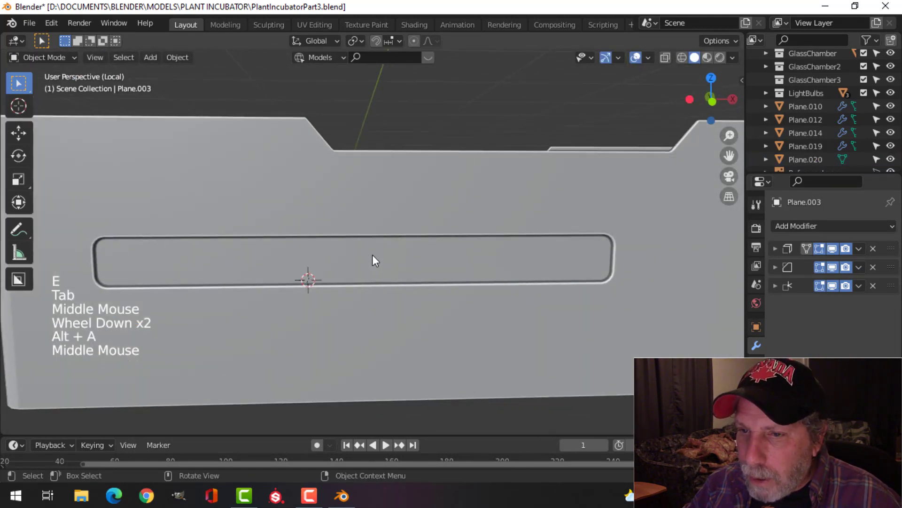
{"action": "key", "text": "slash"}
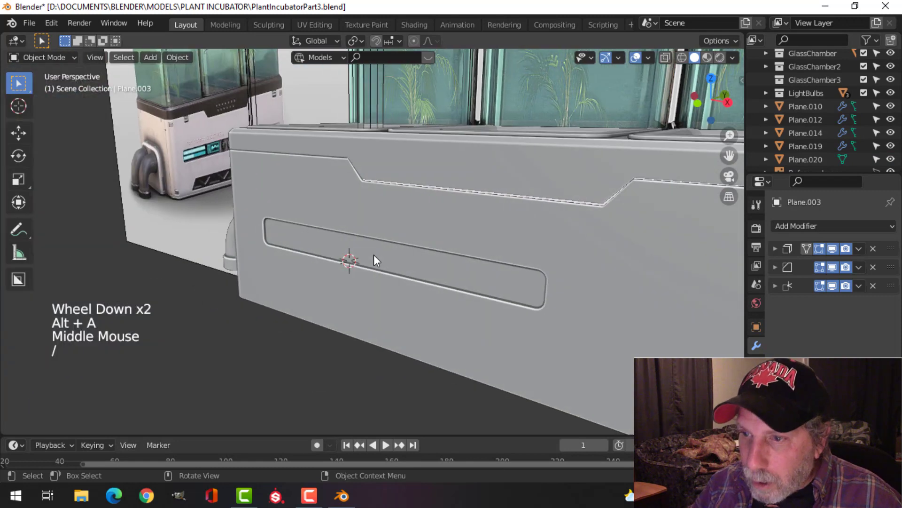
{"action": "scroll", "coordinate": [374, 255], "scroll_direction": "down", "scroll_amount": 3}
{"action": "middle_click_drag", "start_coordinate": [373, 255], "coordinate": [469, 261]}
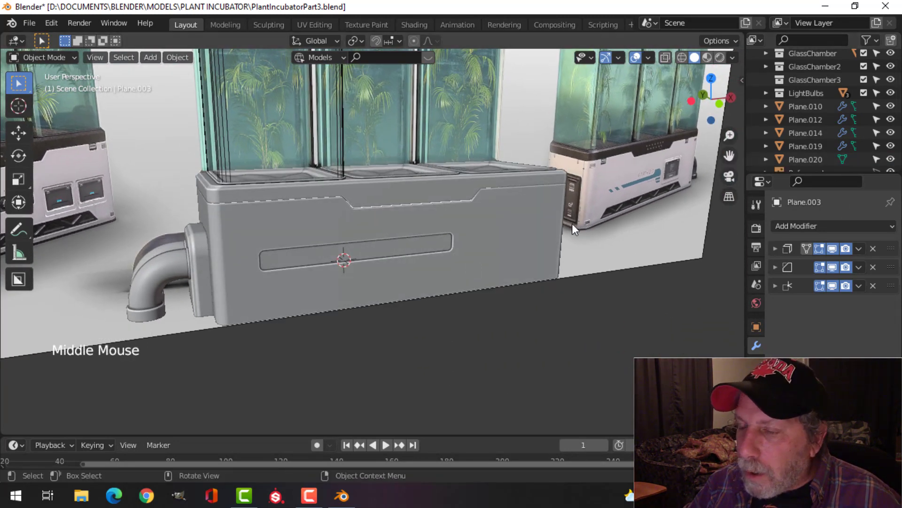
{"action": "scroll", "coordinate": [495, 239], "scroll_direction": "down", "scroll_amount": 2}
{"action": "middle_click_drag", "start_coordinate": [495, 239], "coordinate": [428, 254]}
{"action": "scroll", "coordinate": [421, 235], "scroll_direction": "up", "scroll_amount": 5}
{"action": "scroll", "coordinate": [379, 257], "scroll_direction": "up", "scroll_amount": 3}
{"action": "scroll", "coordinate": [378, 256], "scroll_direction": "down", "scroll_amount": 2}
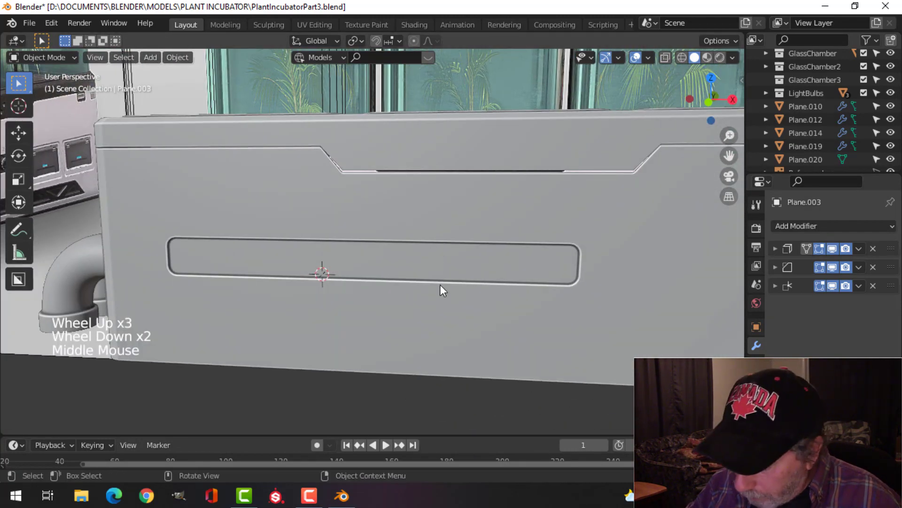
- Examine the reference's display and knobs against the slot outline in wireframe front view
{"action": "key", "text": "KP_1"}
{"action": "key", "text": "z"}
{"action": "left_click", "coordinate": [310, 292]}
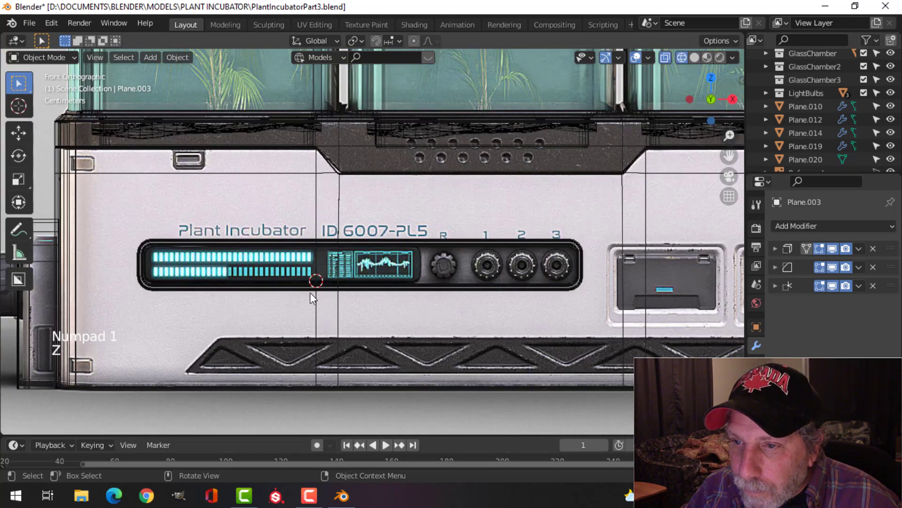
{"action": "scroll", "coordinate": [310, 292], "scroll_direction": "up", "scroll_amount": 3}
{"action": "middle_click_drag", "start_coordinate": [311, 292], "coordinate": [366, 284], "text": "shift"}
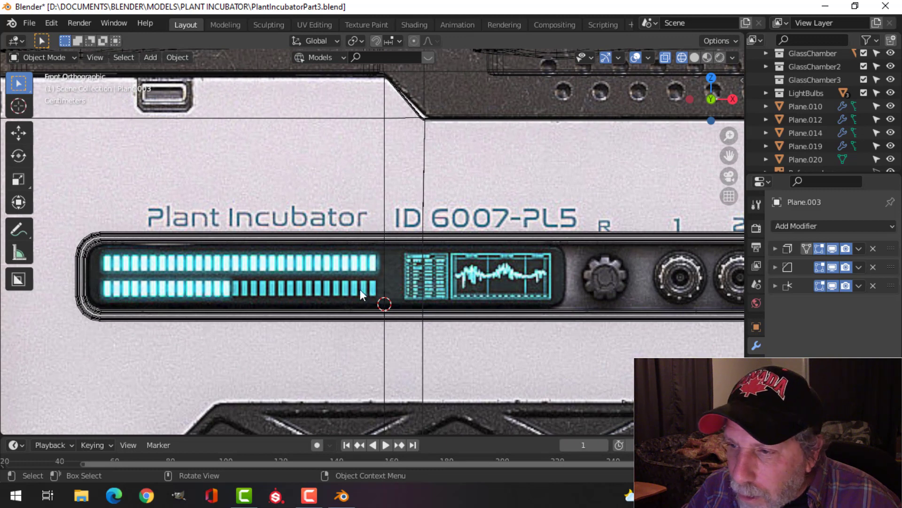
{"action": "middle_click_drag", "start_coordinate": [536, 276], "coordinate": [297, 279], "text": "shift"}
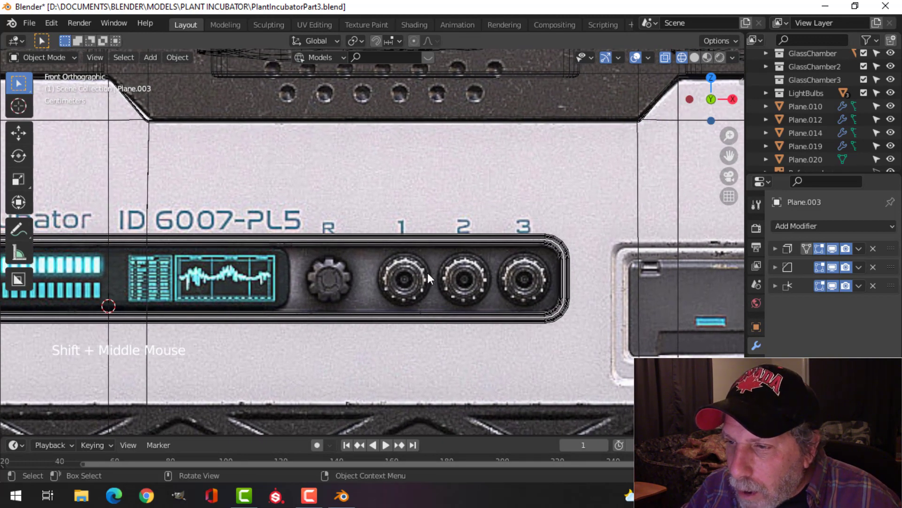
{"action": "scroll", "coordinate": [487, 283], "scroll_direction": "down", "scroll_amount": 3}
{"action": "middle_click_drag", "start_coordinate": [486, 283], "coordinate": [504, 239], "text": "shift"}
{"action": "scroll", "coordinate": [426, 231], "scroll_direction": "down", "scroll_amount": 2}
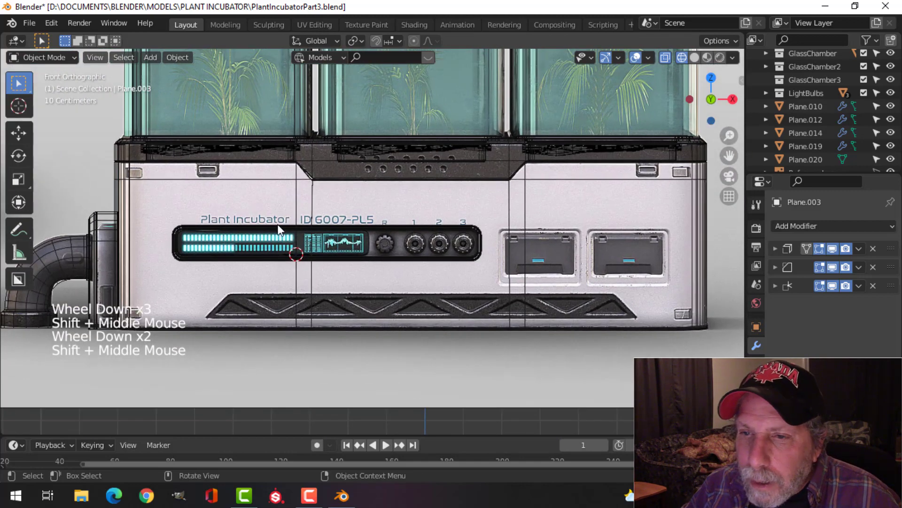
{"action": "middle_click_drag", "start_coordinate": [279, 229], "coordinate": [318, 267], "text": "shift"}
{"action": "scroll", "coordinate": [210, 210], "scroll_direction": "up", "scroll_amount": 3}
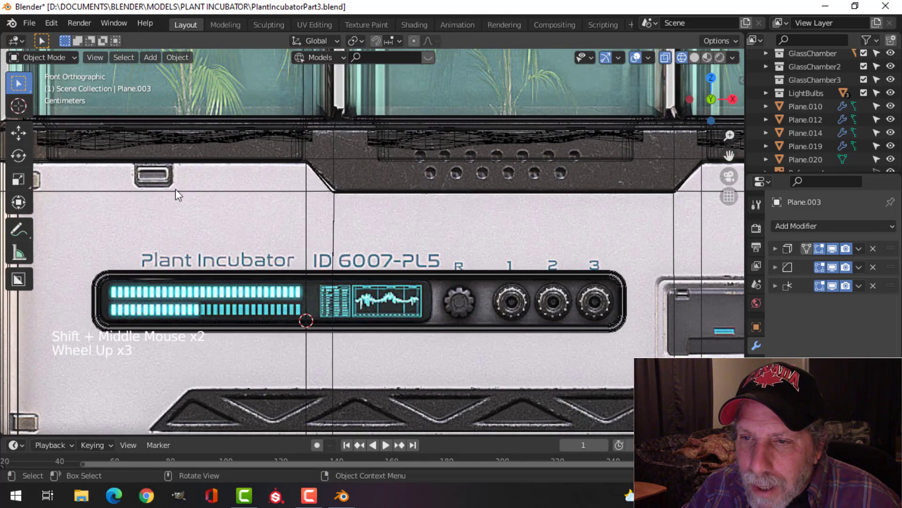
{"action": "scroll", "coordinate": [319, 238], "scroll_direction": "down", "scroll_amount": 1}
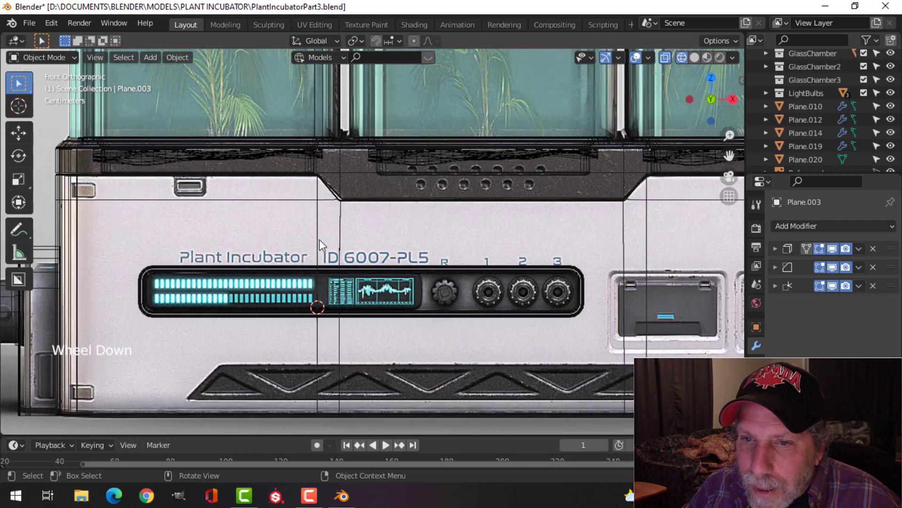
- Examine the triangular trim strip and the two hatches on the reference's front and side views
{"action": "middle_click_drag", "start_coordinate": [353, 239], "coordinate": [310, 124], "text": "shift"}
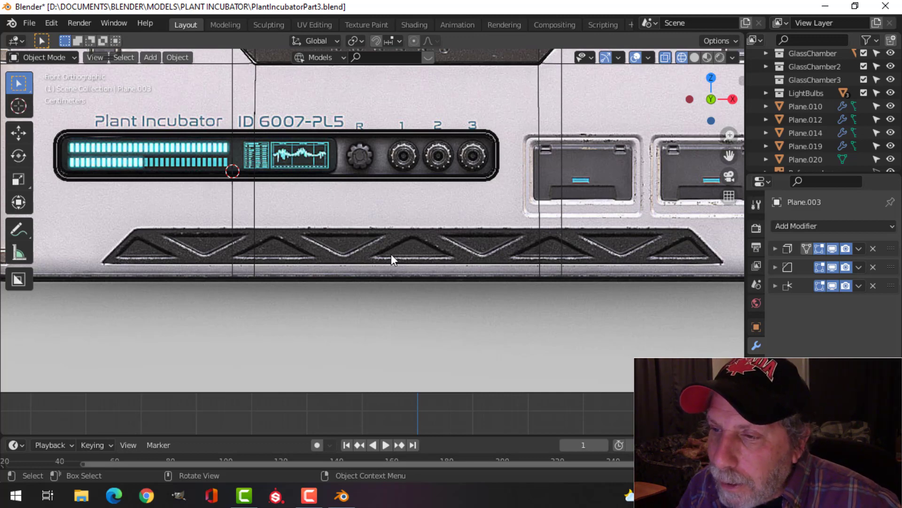
{"action": "scroll", "coordinate": [506, 239], "scroll_direction": "down", "scroll_amount": 4}
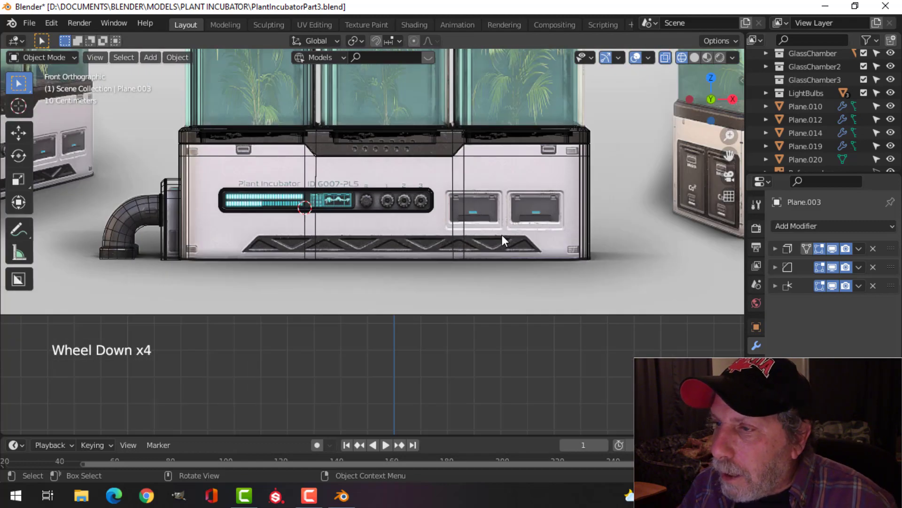
{"action": "scroll", "coordinate": [489, 238], "scroll_direction": "up", "scroll_amount": 1}
{"action": "scroll", "coordinate": [519, 227], "scroll_direction": "down", "scroll_amount": 2}
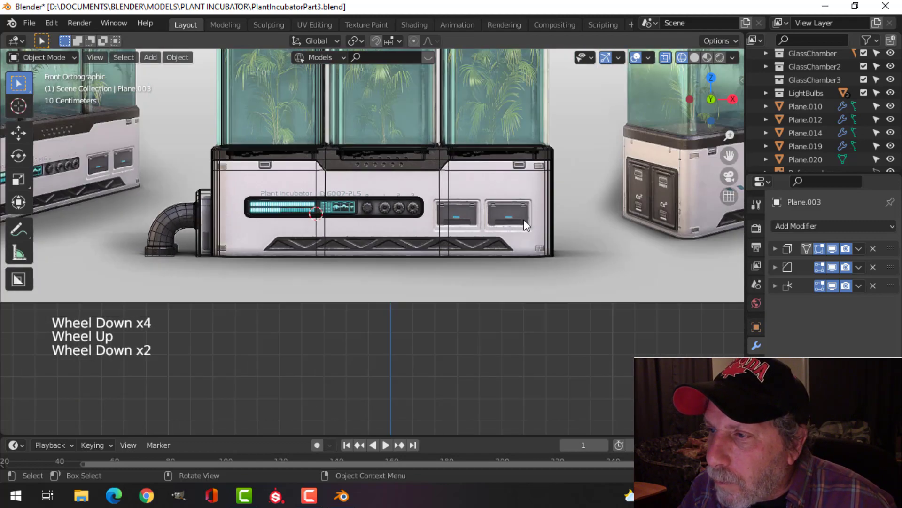
{"action": "mouse_move", "coordinate": [525, 226]}
{"action": "middle_mouse_down", "text": "shift"}
{"action": "mouse_move", "coordinate": [546, 211]}
{"action": "mouse_move", "coordinate": [428, 217]}
{"action": "mouse_move", "coordinate": [472, 224]}
{"action": "mouse_move", "coordinate": [450, 236]}
{"action": "mouse_move", "coordinate": [511, 237]}
{"action": "middle_mouse_up", "text": "shift"}
{"action": "scroll", "coordinate": [472, 225], "scroll_direction": "up", "scroll_amount": 2}
{"action": "scroll", "coordinate": [472, 224], "scroll_direction": "up", "scroll_amount": 2}
{"action": "scroll", "coordinate": [451, 236], "scroll_direction": "down", "scroll_amount": 4}
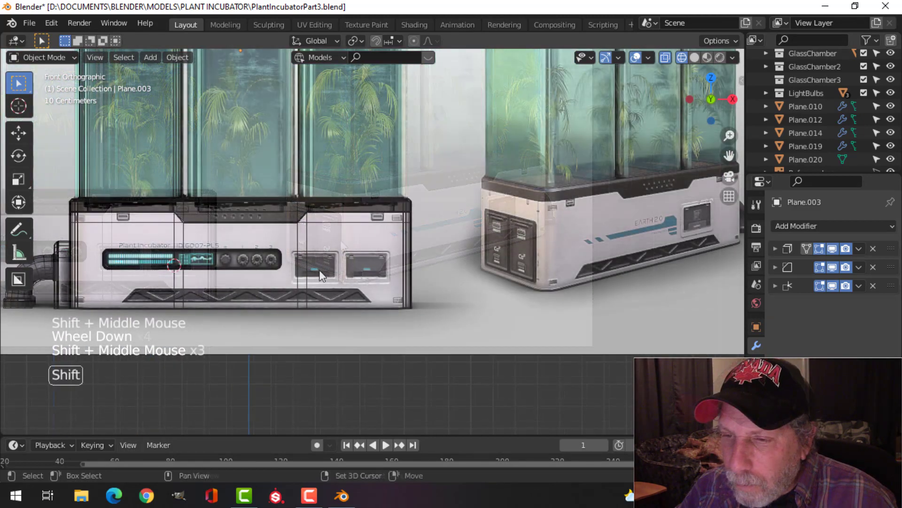
- Open the front panel for mesh editing with nothing selected, and display the viewport in solid shading
{"action": "middle_click_drag", "start_coordinate": [282, 259], "coordinate": [397, 262], "text": "shift"}
{"action": "left_click", "coordinate": [365, 261]}
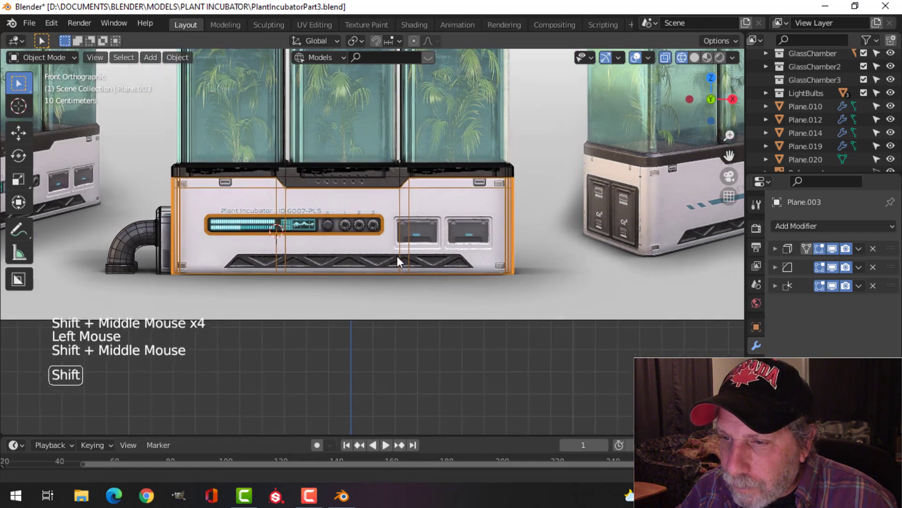
{"action": "scroll", "coordinate": [377, 260], "scroll_direction": "up", "scroll_amount": 2}
{"action": "key", "text": "Tab"}
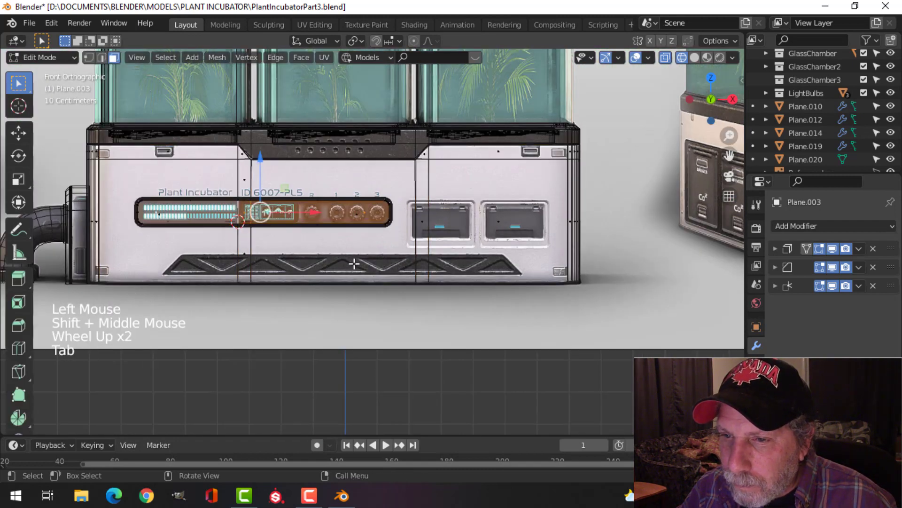
{"action": "key", "text": "alt+a"}
{"action": "key", "text": "z"}
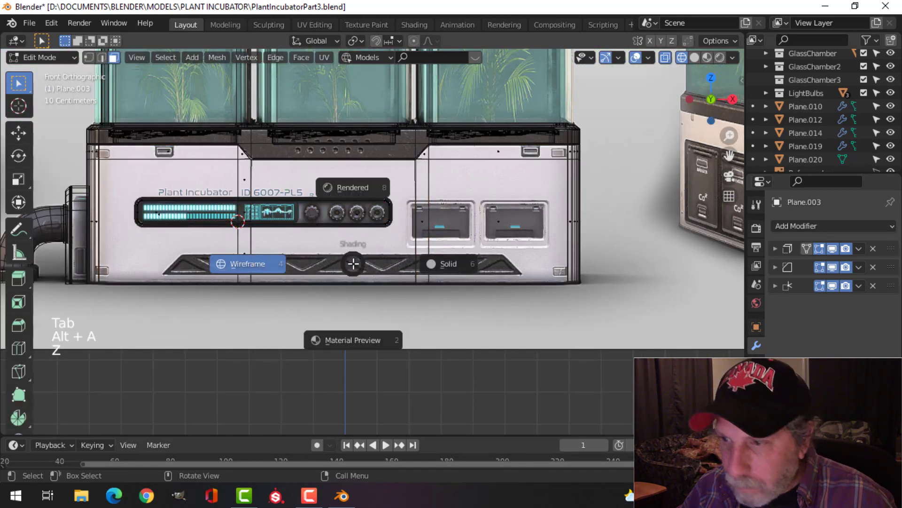
{"action": "left_click", "coordinate": [452, 263]}
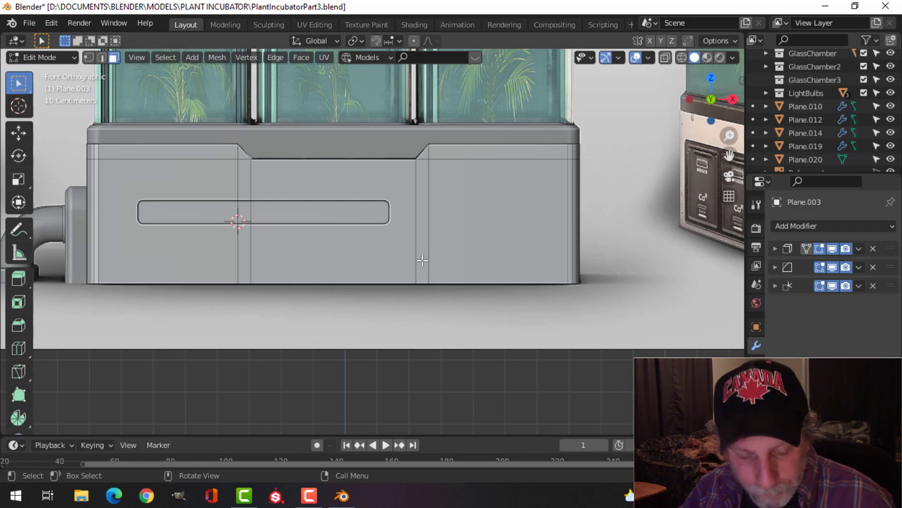
- Snap the 3D cursor to the front panel's bottom centre edge and return to Object Mode
{"action": "left_click", "coordinate": [407, 266]}
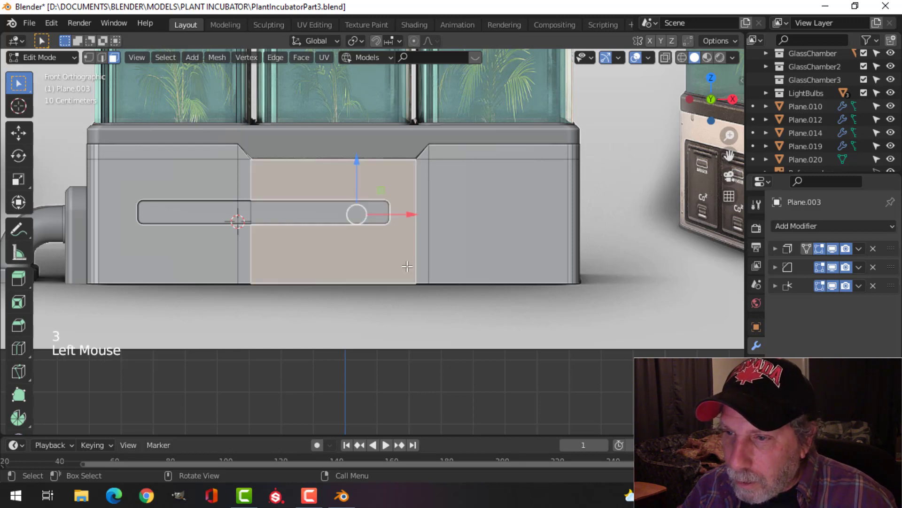
{"action": "key", "text": "2"}
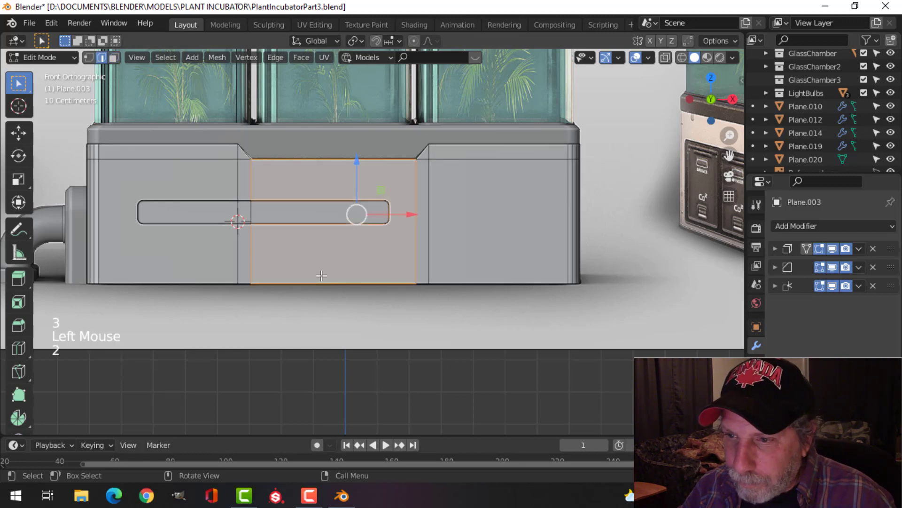
{"action": "left_click", "coordinate": [343, 282]}
{"action": "key", "text": "shift+s"}
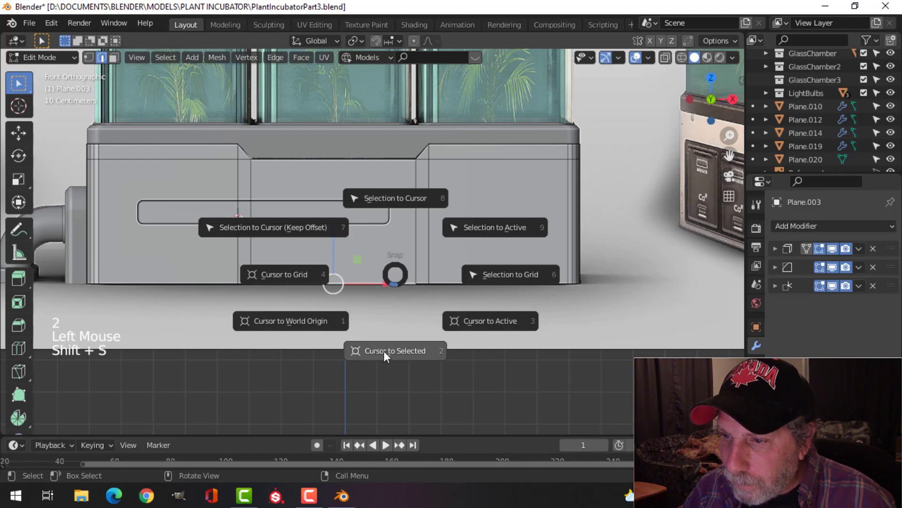
{"action": "left_click", "coordinate": [385, 353]}
{"action": "key", "text": "alt+a"}
{"action": "key", "text": "Tab"}
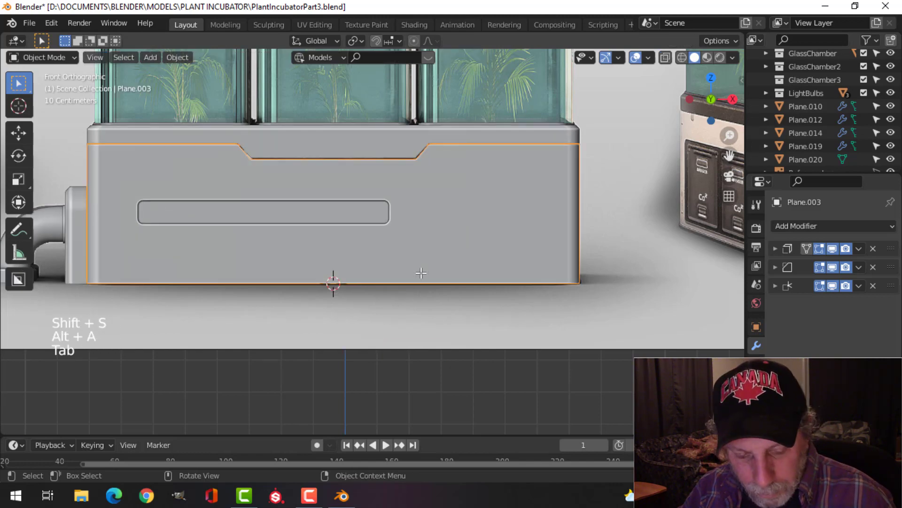
- In wireframe shading, add a 2 m plane at the 3D cursor and raise it about 0.025 m along Z
{"action": "key", "text": "z"}
{"action": "left_click", "coordinate": [341, 270]}
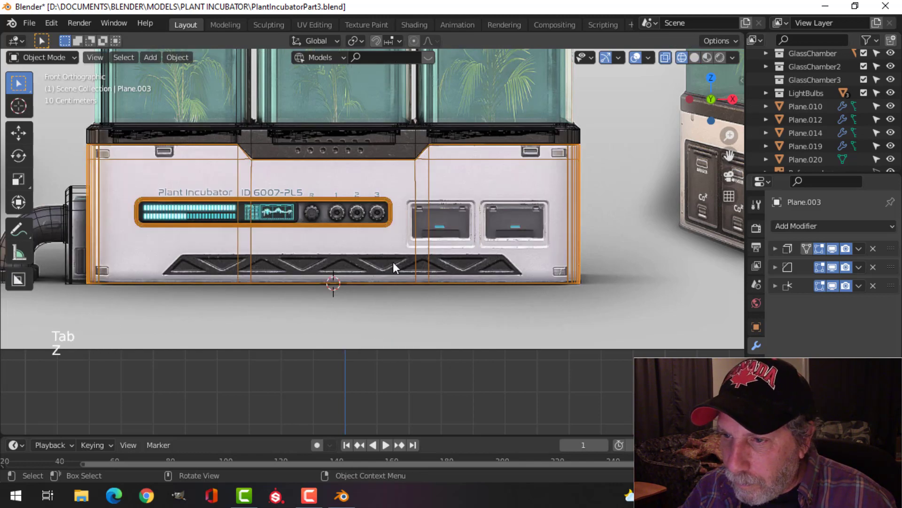
{"action": "scroll", "coordinate": [393, 261], "scroll_direction": "up", "scroll_amount": 2}
{"action": "scroll", "coordinate": [393, 260], "scroll_direction": "down", "scroll_amount": 1}
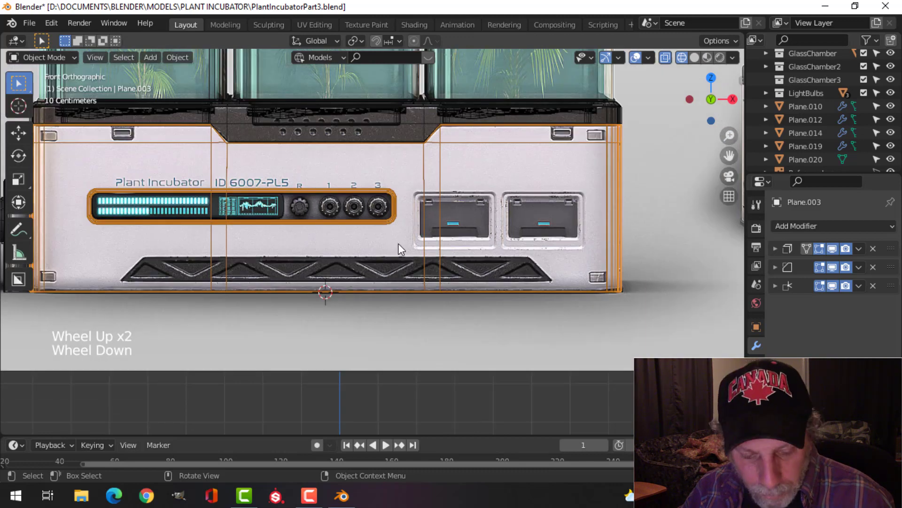
{"action": "key", "text": "shift+a"}
{"action": "mouse_move", "coordinate": [372, 185]}
{"action": "left_click", "coordinate": [451, 184]}
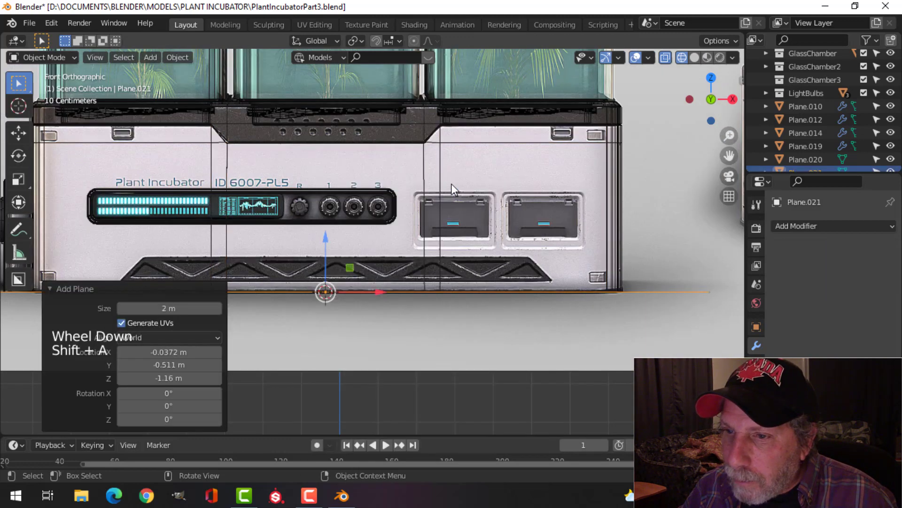
{"action": "scroll", "coordinate": [378, 269], "scroll_direction": "down", "scroll_amount": 2}
{"action": "mouse_move", "coordinate": [343, 226]}
{"action": "left_mouse_down"}
{"action": "mouse_move", "coordinate": [349, 201]}
{"action": "mouse_move", "coordinate": [346, 217]}
{"action": "left_mouse_up"}
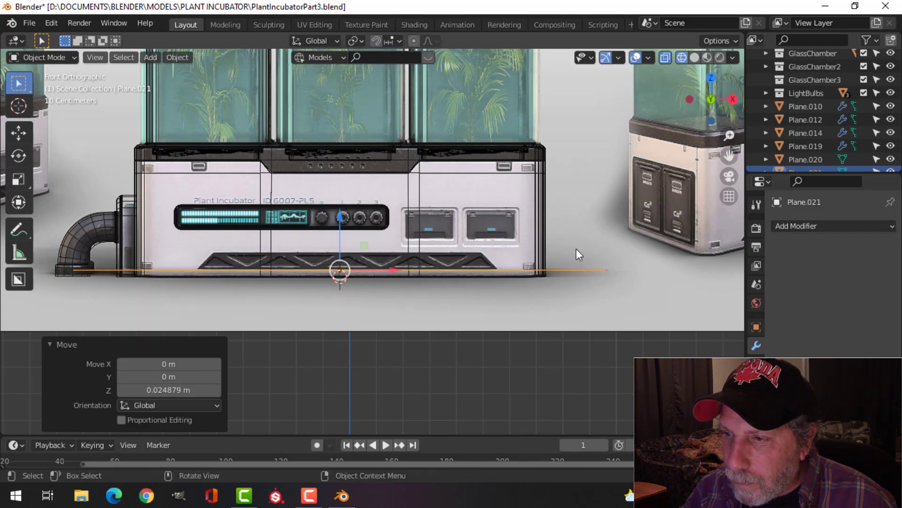
- Scale the new plane uniformly by about 0.575 and rotate it 90° about the X axis
{"action": "key", "text": "s"}
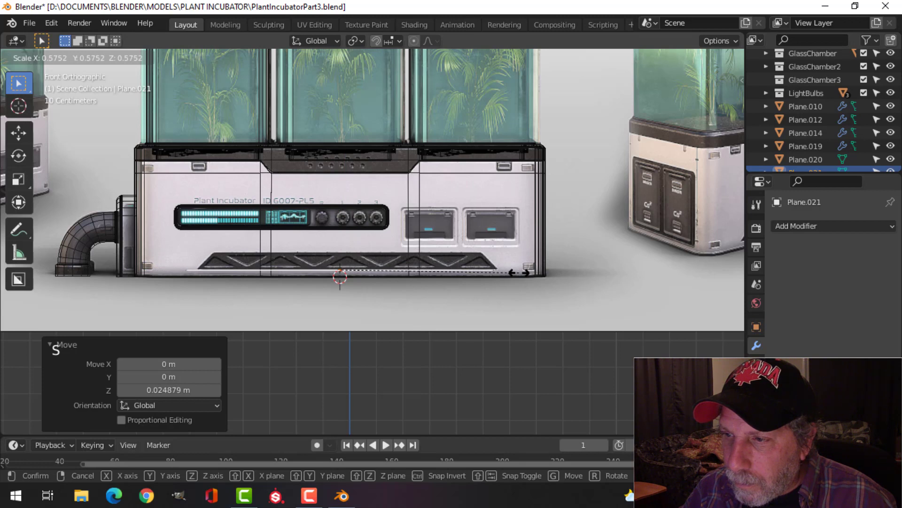
{"action": "left_click", "coordinate": [520, 273]}
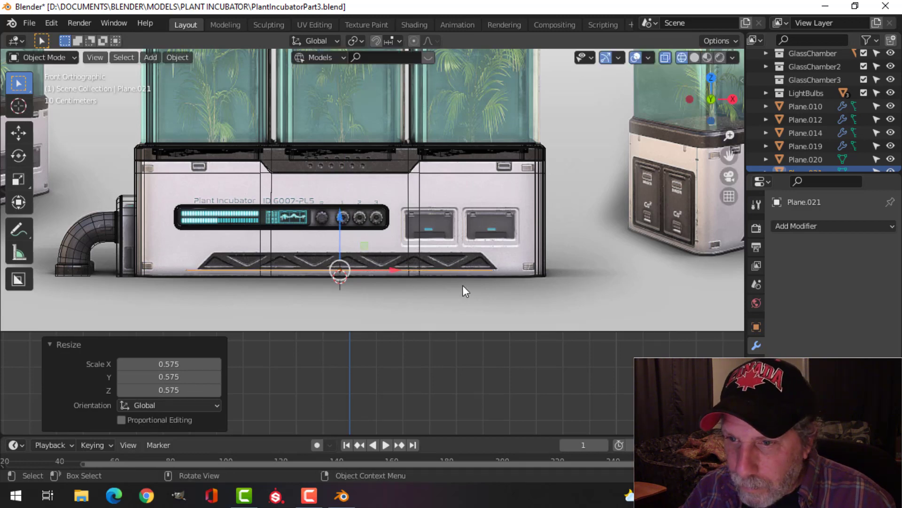
{"action": "key", "text": "1"}
{"action": "key", "text": "r"}
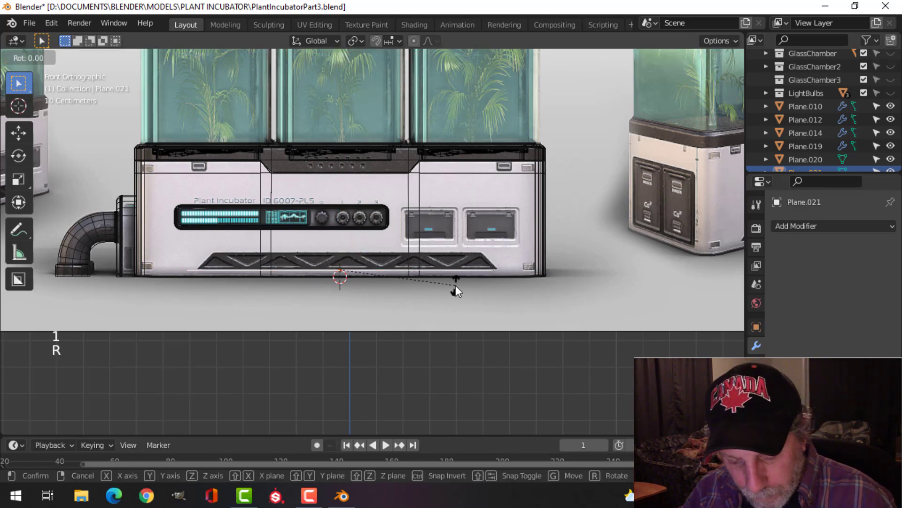
{"action": "key", "text": "x"}
{"action": "key", "text": "9"}
{"action": "key", "text": "0"}
{"action": "key", "text": "Return"}
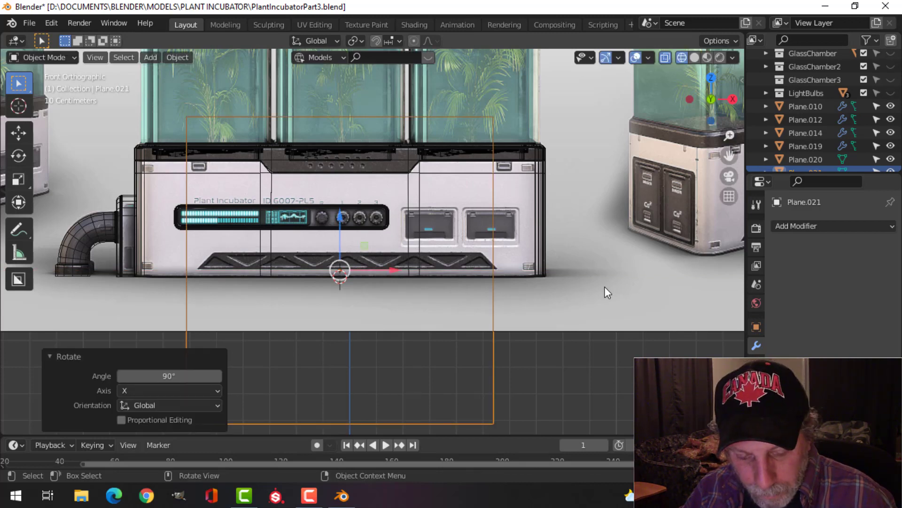
- Scale the upright plane along Z by about 0.12 so its upper edge meets the top of the trim strip
{"action": "key", "text": "s"}
{"action": "key", "text": "z"}
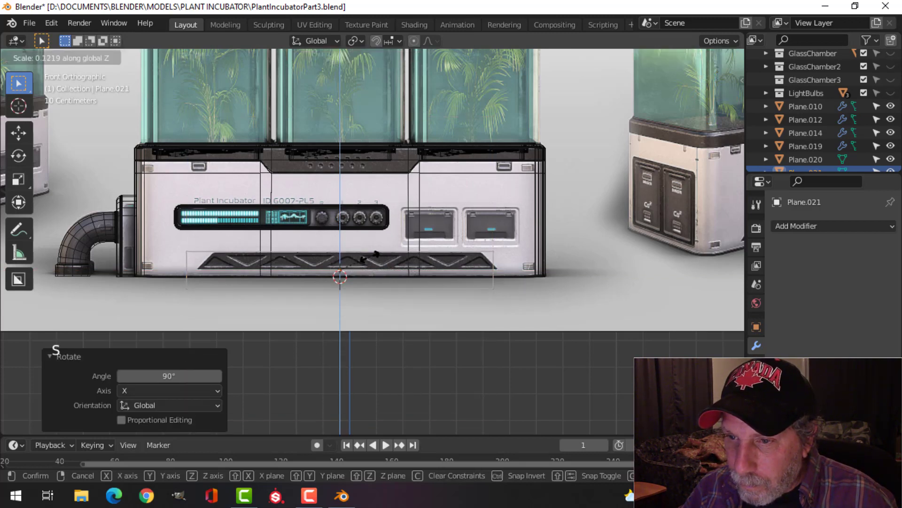
{"action": "left_click", "coordinate": [409, 262]}
- Scale the upright plane's upper edge uniformly by about 0.84 to taper it into the trim strip's trapezoid shape
{"action": "key", "text": "Tab"}
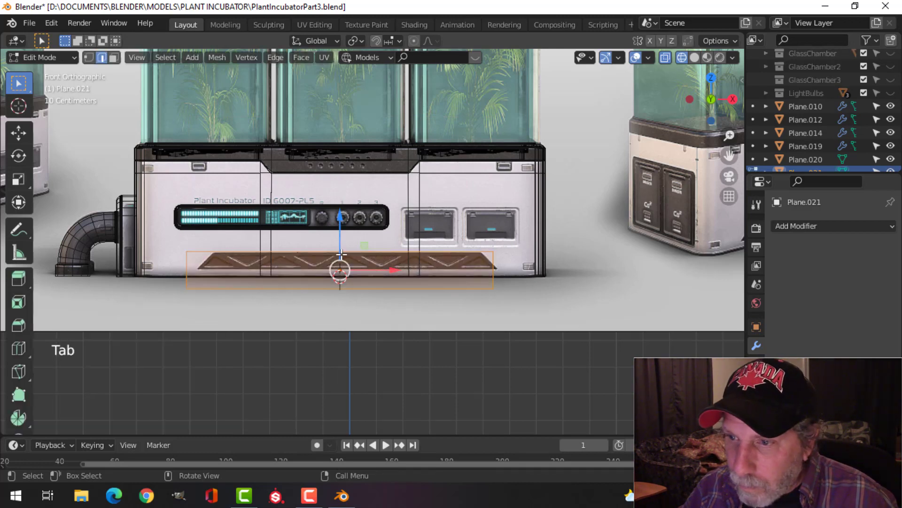
{"action": "key", "text": "2"}
{"action": "left_click", "coordinate": [584, 252]}
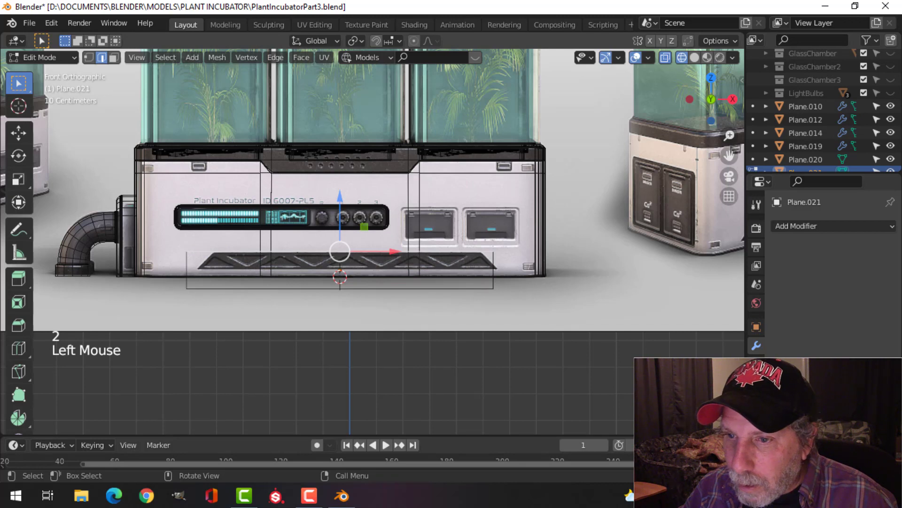
{"action": "key", "text": "s"}
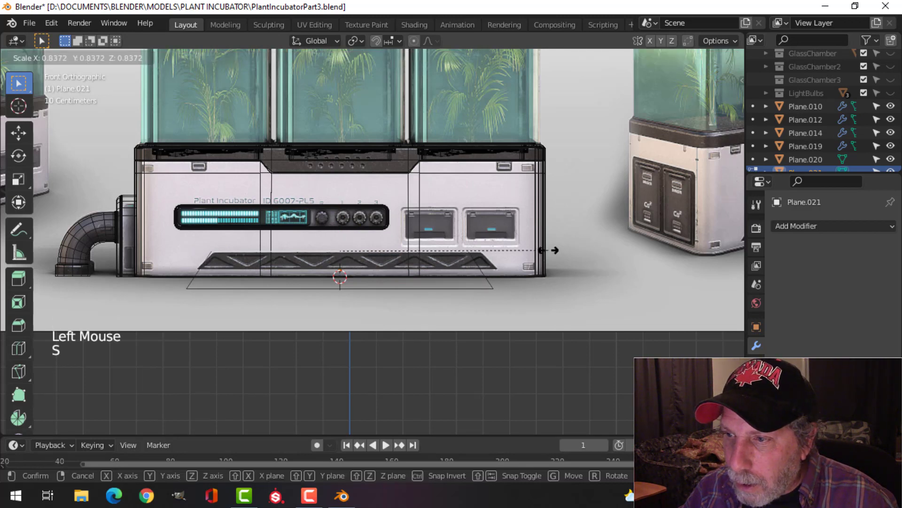
{"action": "left_click", "coordinate": [548, 250]}
- Move the two vertices at the plane's right end about 0.05 m along X towards the trim strip's right end
{"action": "key", "text": "1"}
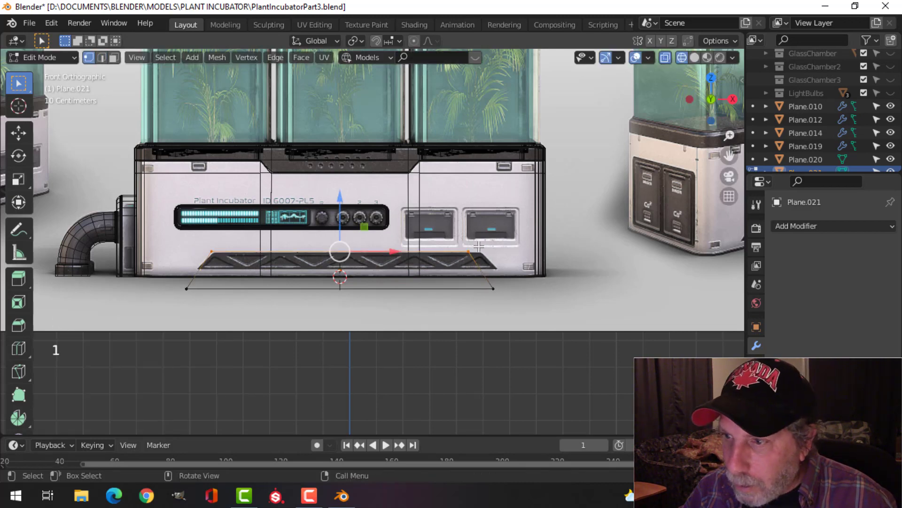
{"action": "left_click", "coordinate": [488, 261]}
{"action": "left_click", "coordinate": [494, 288], "text": "shift"}
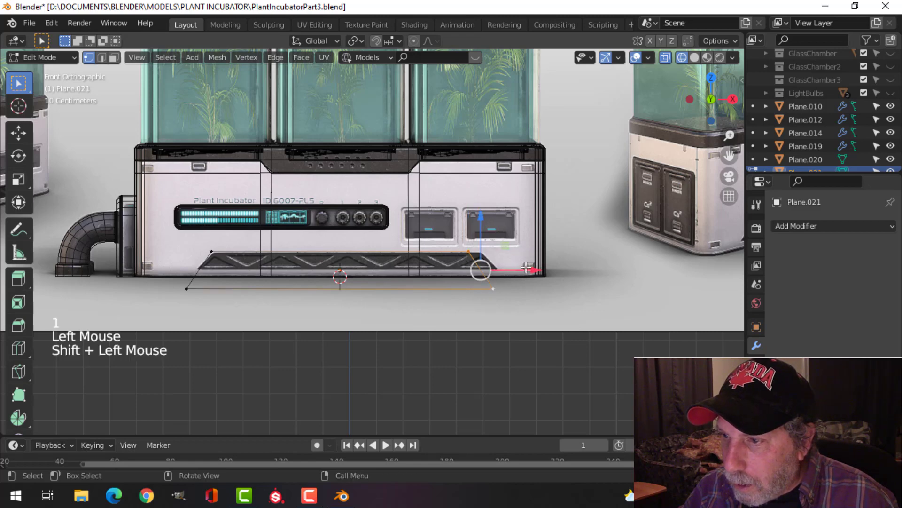
{"action": "left_click_drag", "start_coordinate": [526, 269], "coordinate": [544, 271]}
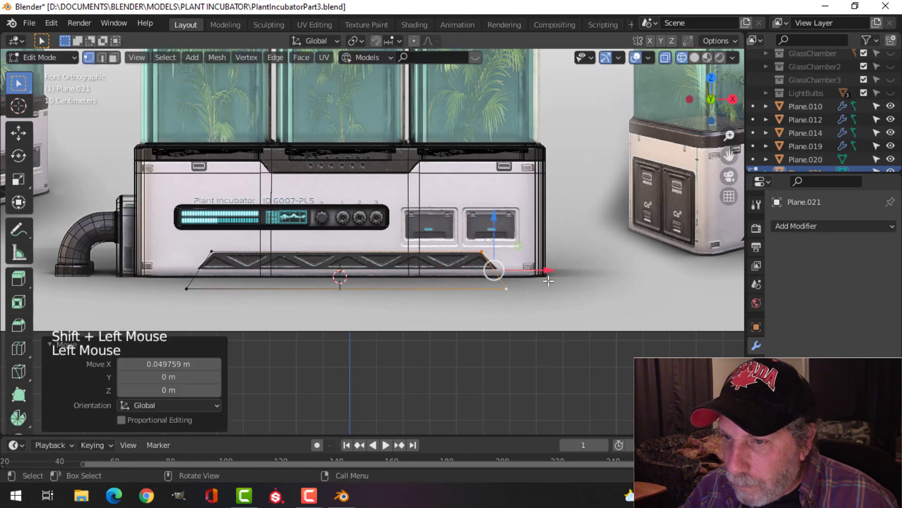
- Nudge the plane's upper-left vertex slightly inward along X to the trim strip's upper-left corner
{"action": "scroll", "coordinate": [544, 270], "scroll_direction": "up", "scroll_amount": 2}
{"action": "middle_click_drag", "start_coordinate": [541, 310], "coordinate": [548, 242], "text": "shift"}
{"action": "left_click", "coordinate": [140, 210]}
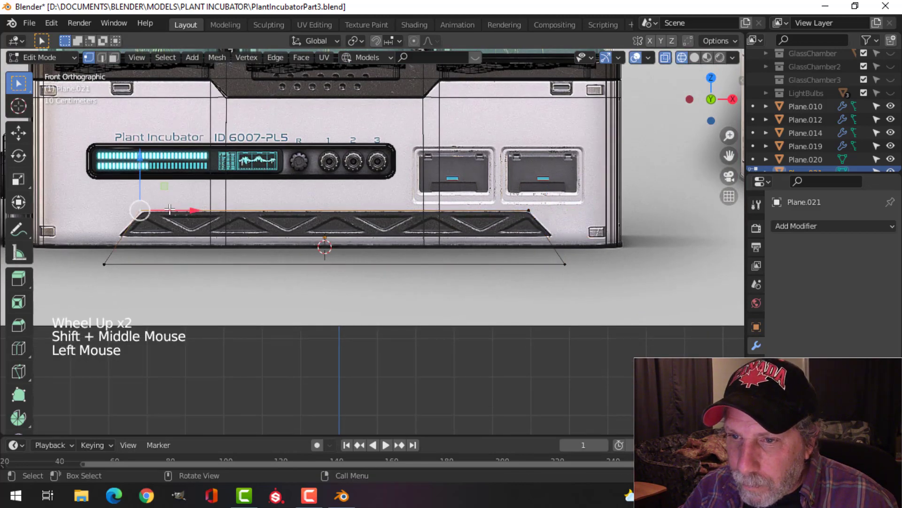
{"action": "left_click", "coordinate": [190, 212]}
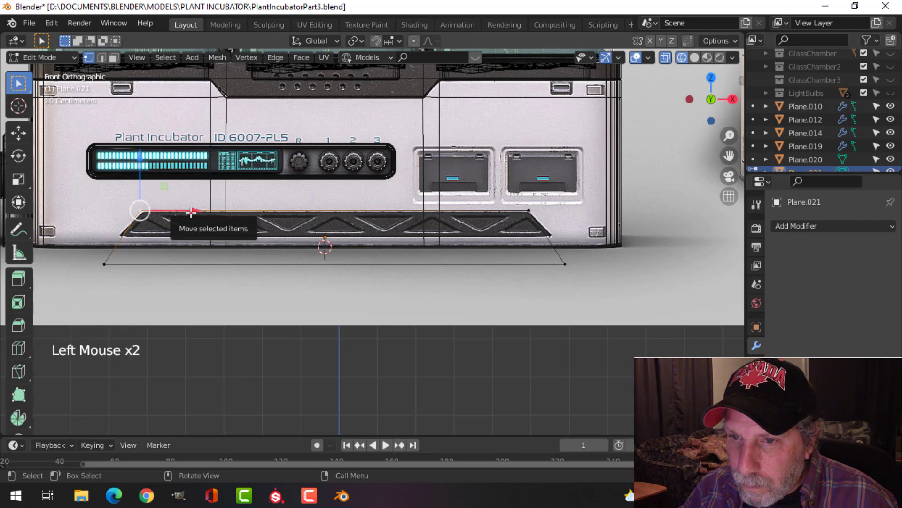
{"action": "left_click_drag", "start_coordinate": [190, 212], "coordinate": [194, 212]}
- Raise the plane's lower edge about 0.071 m along Z and scale it by about 0.948 to fit the strip's base
{"action": "left_click", "coordinate": [104, 265]}
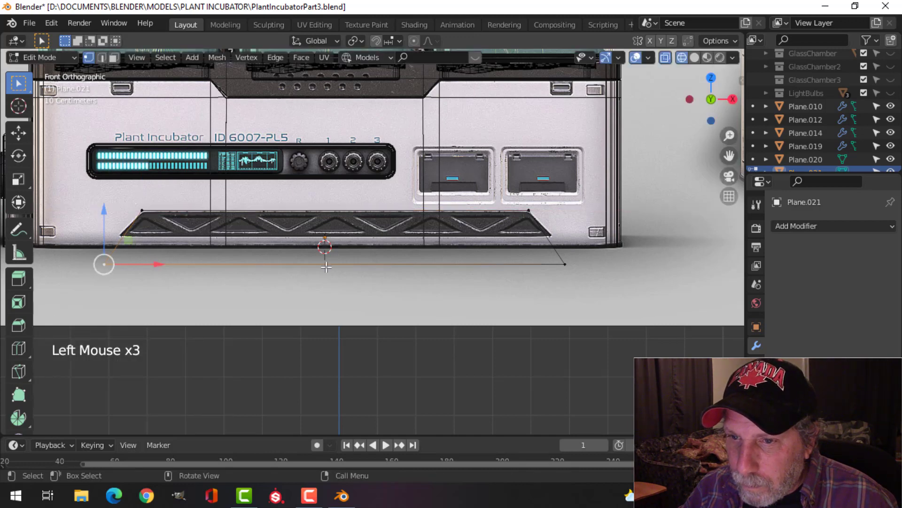
{"action": "left_click", "coordinate": [564, 263], "text": "shift"}
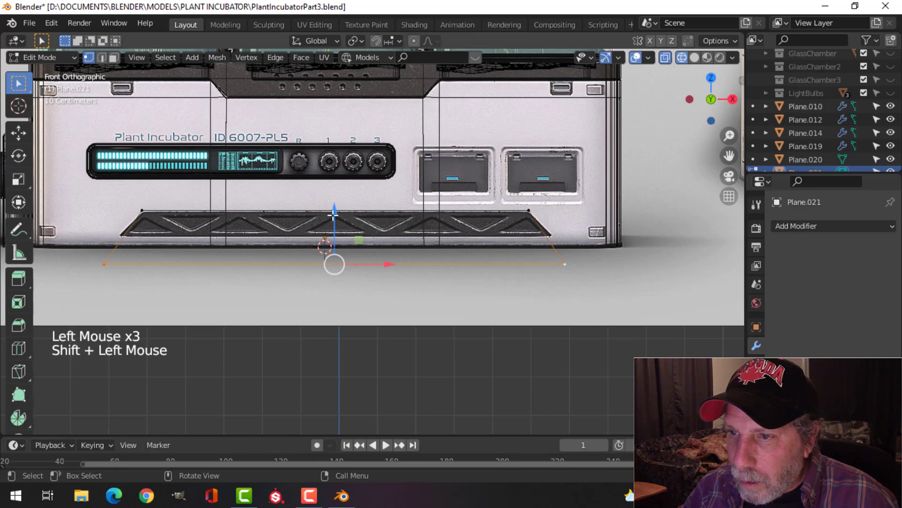
{"action": "left_click_drag", "start_coordinate": [333, 214], "coordinate": [343, 185]}
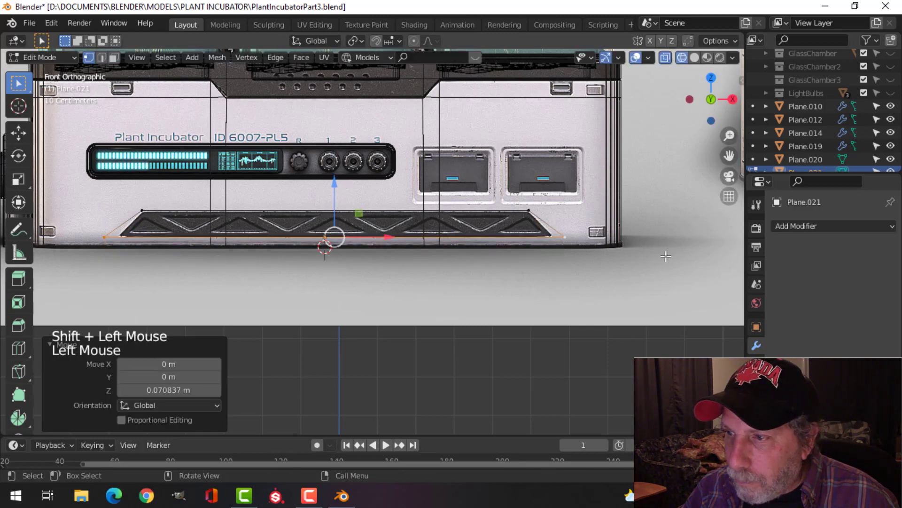
{"action": "key", "text": "s"}
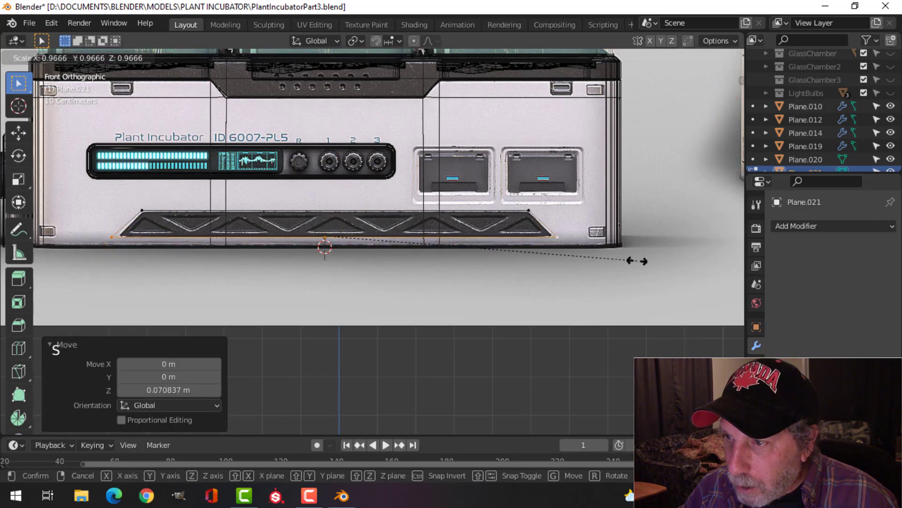
{"action": "left_click", "coordinate": [631, 261]}
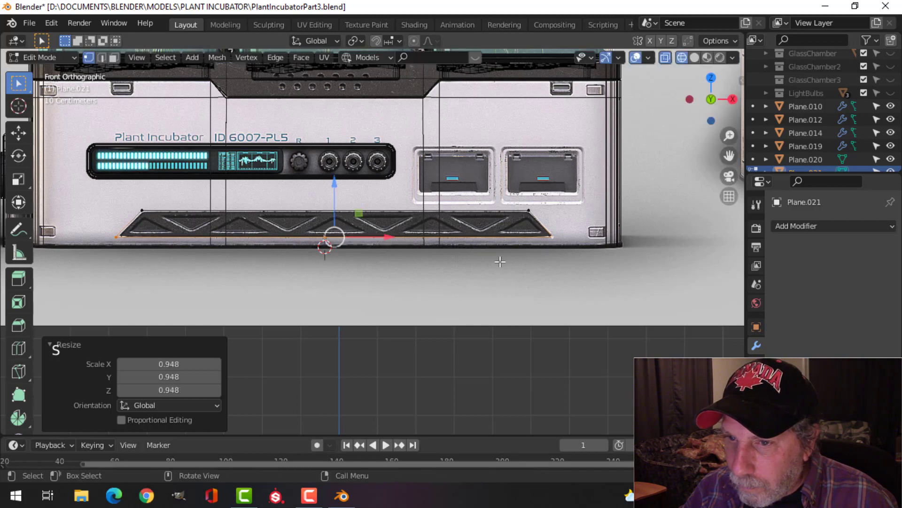
- Shift the plane's left side slightly inward along X and its right side inward by about 0.0017 m
{"action": "left_click", "coordinate": [141, 210]}
{"action": "left_click", "coordinate": [165, 221], "text": "shift"}
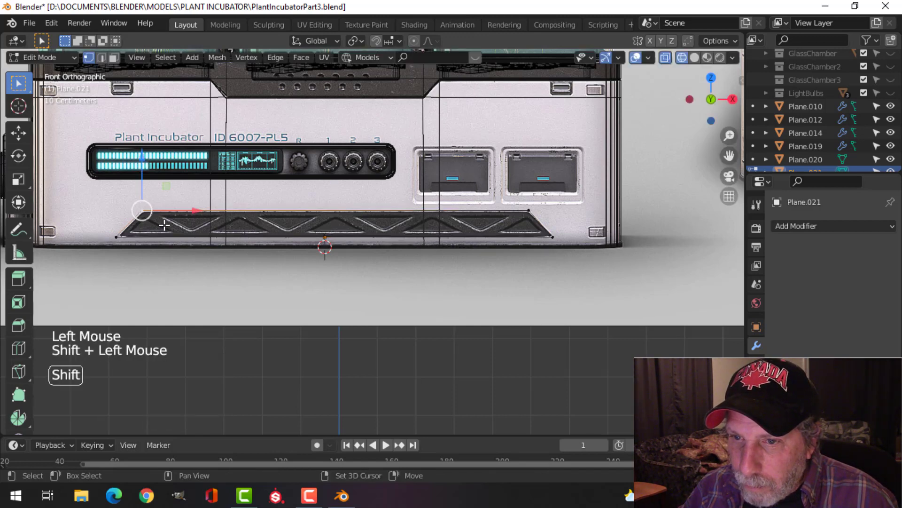
{"action": "left_click", "coordinate": [117, 236], "text": "shift"}
{"action": "left_click_drag", "start_coordinate": [167, 224], "coordinate": [175, 224]}
{"action": "left_click", "coordinate": [528, 209]}
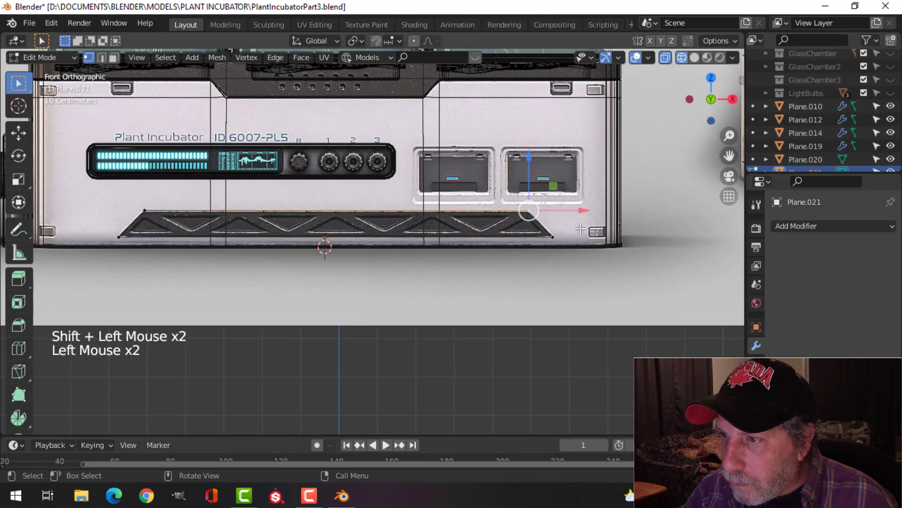
{"action": "left_click", "coordinate": [555, 238], "text": "shift"}
{"action": "left_click_drag", "start_coordinate": [589, 223], "coordinate": [583, 223]}
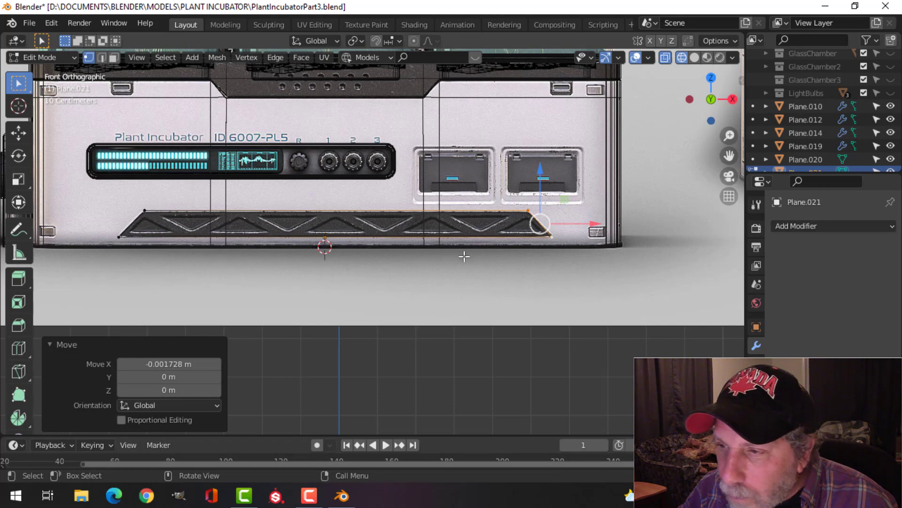
- Try to lower the plane's upper edge by about 0.0035 m along Z
{"action": "left_click", "coordinate": [518, 204]}
{"action": "left_click", "coordinate": [146, 209], "text": "shift"}
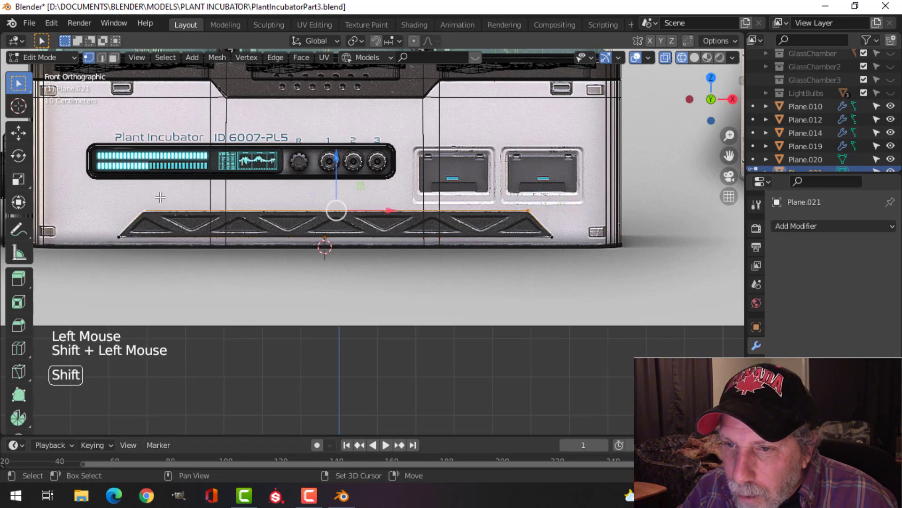
{"action": "left_click_drag", "start_coordinate": [329, 155], "coordinate": [331, 160]}
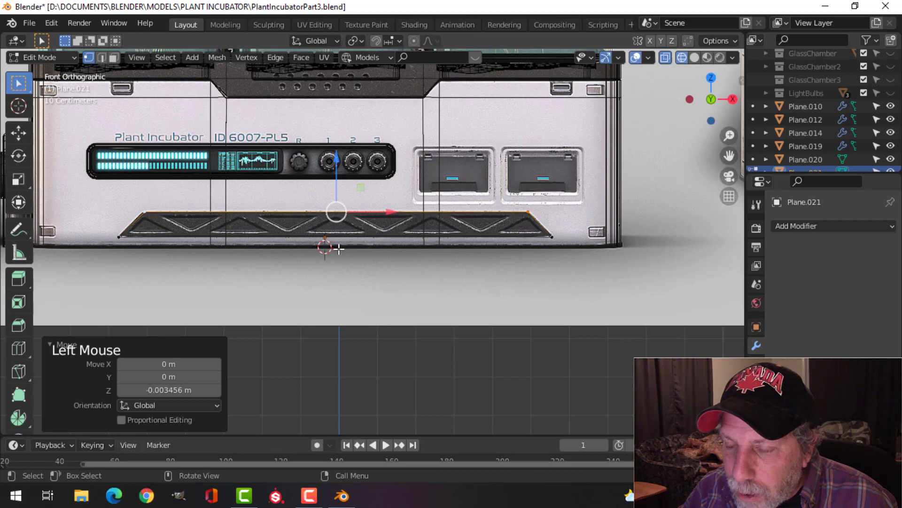
- Examine how the whole plane outline fits the trim strip in the reference, including its right end
{"action": "key", "text": "a"}
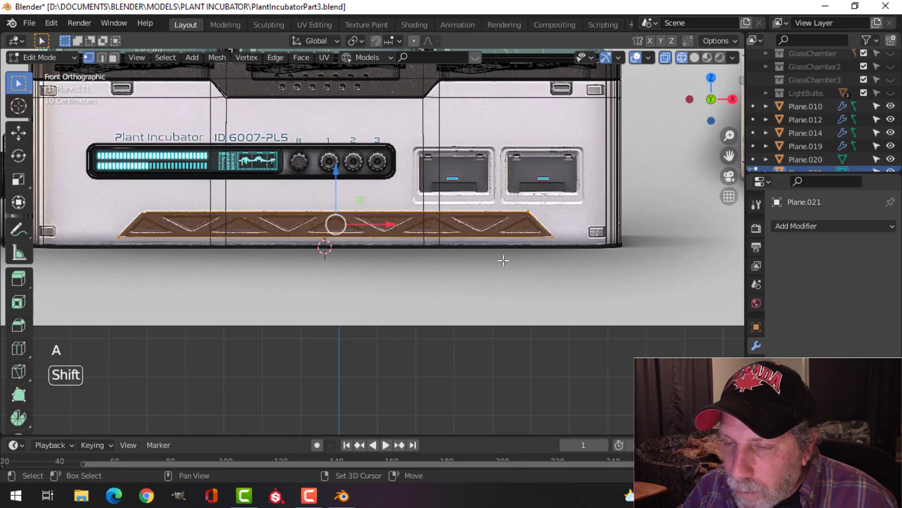
{"action": "middle_click_drag", "start_coordinate": [503, 262], "coordinate": [379, 270], "text": "shift"}
{"action": "scroll", "coordinate": [503, 225], "scroll_direction": "up", "scroll_amount": 3}
{"action": "scroll", "coordinate": [433, 258], "scroll_direction": "down", "scroll_amount": 2}
{"action": "scroll", "coordinate": [433, 258], "scroll_direction": "down", "scroll_amount": 1}
{"action": "scroll", "coordinate": [387, 266], "scroll_direction": "up", "scroll_amount": 2}
{"action": "scroll", "coordinate": [442, 269], "scroll_direction": "up", "scroll_amount": 1}
{"action": "scroll", "coordinate": [442, 269], "scroll_direction": "down", "scroll_amount": 2}
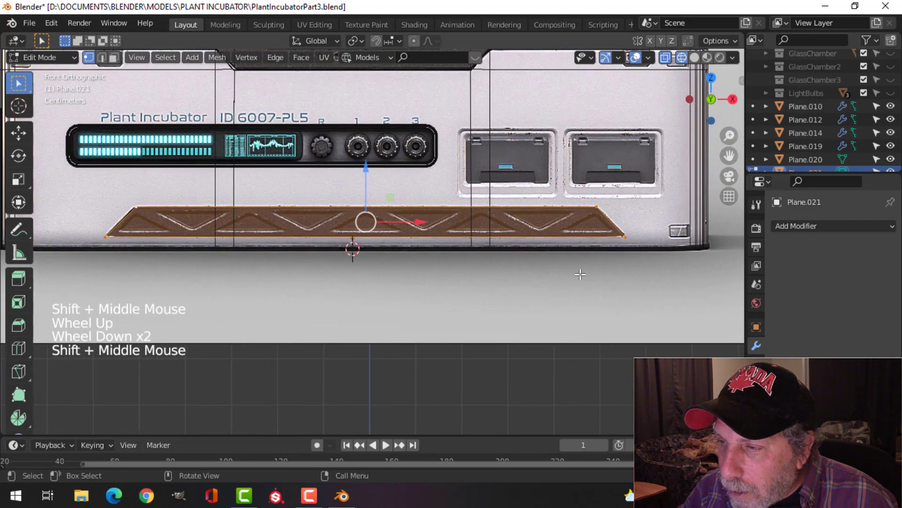
{"action": "middle_click_drag", "start_coordinate": [580, 272], "coordinate": [383, 276], "text": "shift"}
{"action": "scroll", "coordinate": [382, 276], "scroll_direction": "up", "scroll_amount": 2}
{"action": "scroll", "coordinate": [396, 265], "scroll_direction": "up", "scroll_amount": 3}
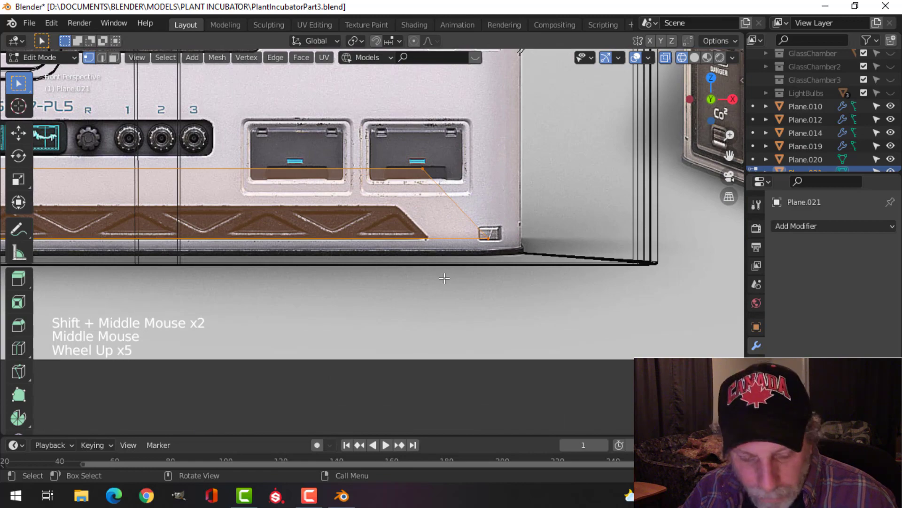
- Undo the full selection and the upper edge's last vertical move, and return to the front view
{"action": "key", "text": "ctrl+z"}
{"action": "key", "text": "ctrl+z"}
{"action": "scroll", "coordinate": [447, 273], "scroll_direction": "down", "scroll_amount": 8}
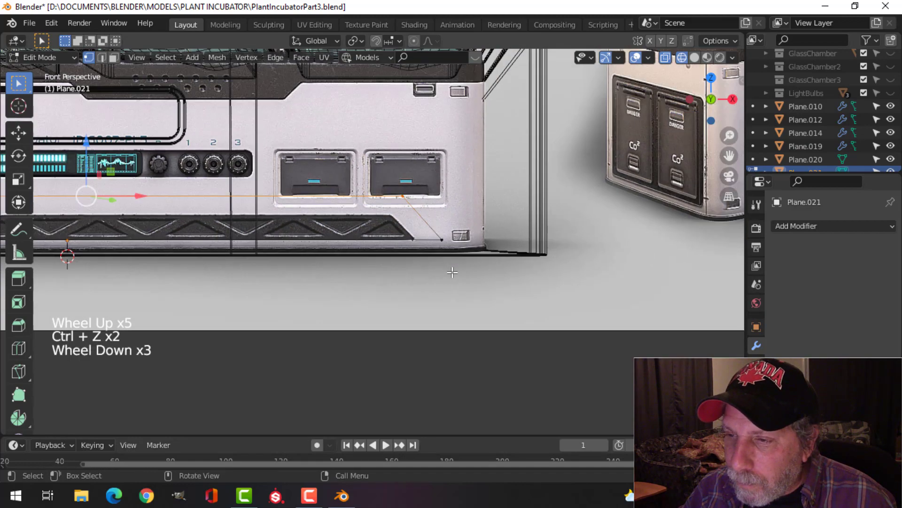
{"action": "key", "text": "KP_1"}
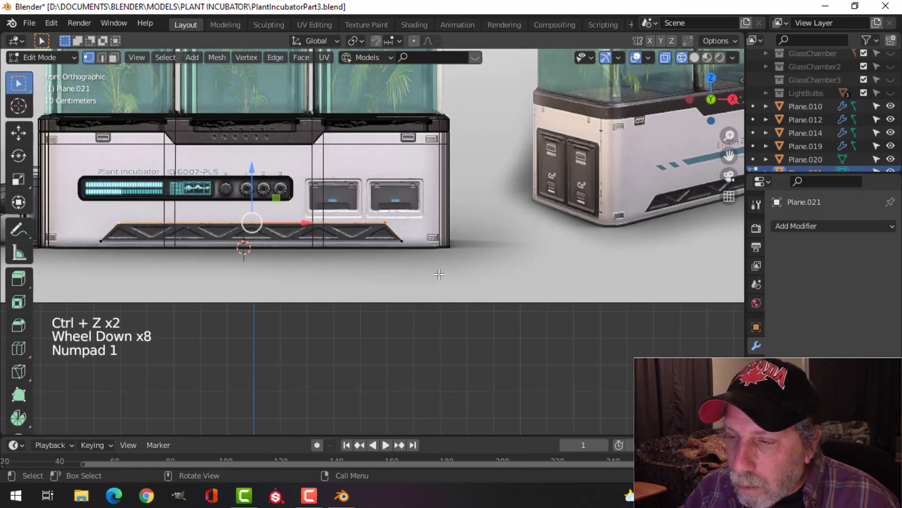
- Vertex-bevel the trapezoid plane's four corners with a width of about 0.01 m and 4 segments, and return to Object Mode
{"action": "middle_click_drag", "start_coordinate": [446, 260], "coordinate": [288, 282]}
{"action": "key", "text": "KP_1"}
{"action": "scroll", "coordinate": [389, 282], "scroll_direction": "up", "scroll_amount": 3}
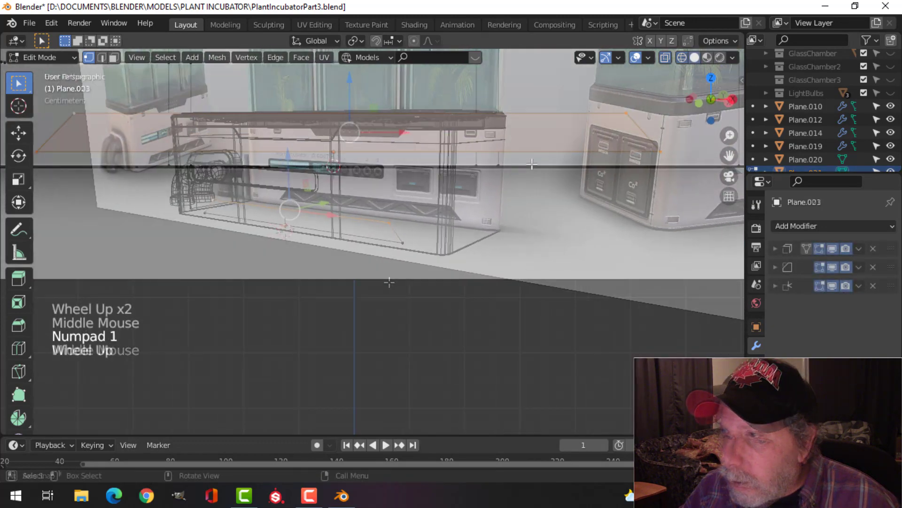
{"action": "middle_click_drag", "start_coordinate": [389, 282], "coordinate": [454, 207], "text": "shift"}
{"action": "scroll", "coordinate": [491, 209], "scroll_direction": "up", "scroll_amount": 1}
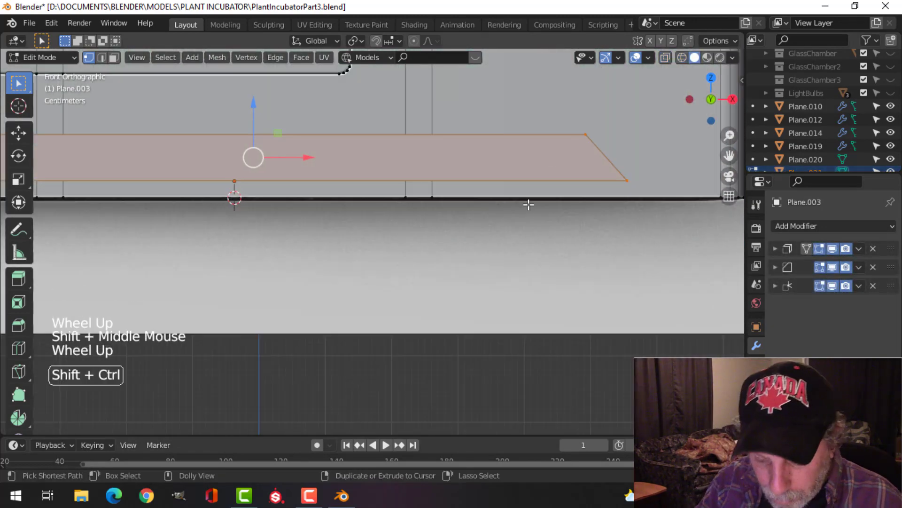
{"action": "key", "text": "ctrl+shift+b"}
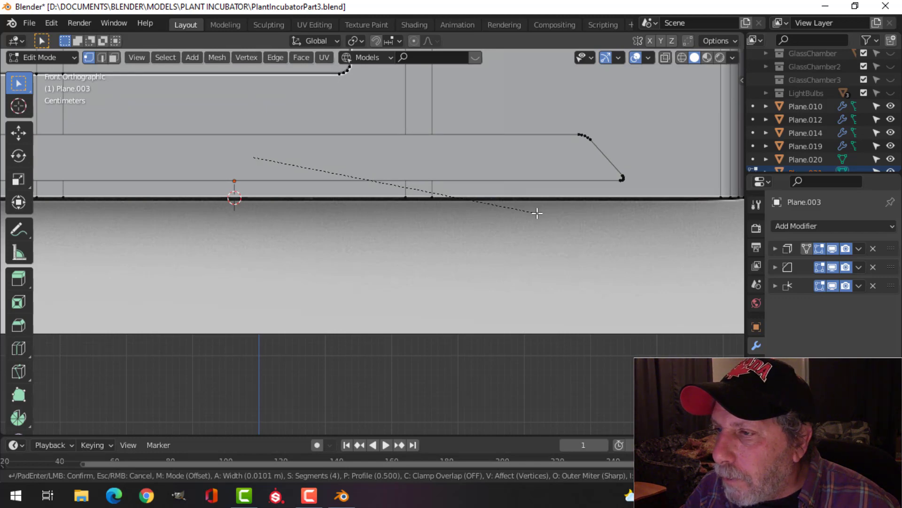
{"action": "left_click", "coordinate": [537, 213]}
{"action": "key", "text": "Tab"}
- Knife-project the trapezoid plane's outline onto the incubator's front panel from the front view
{"action": "middle_click_drag", "start_coordinate": [522, 188], "coordinate": [577, 205]}
{"action": "scroll", "coordinate": [577, 205], "scroll_direction": "down", "scroll_amount": 2}
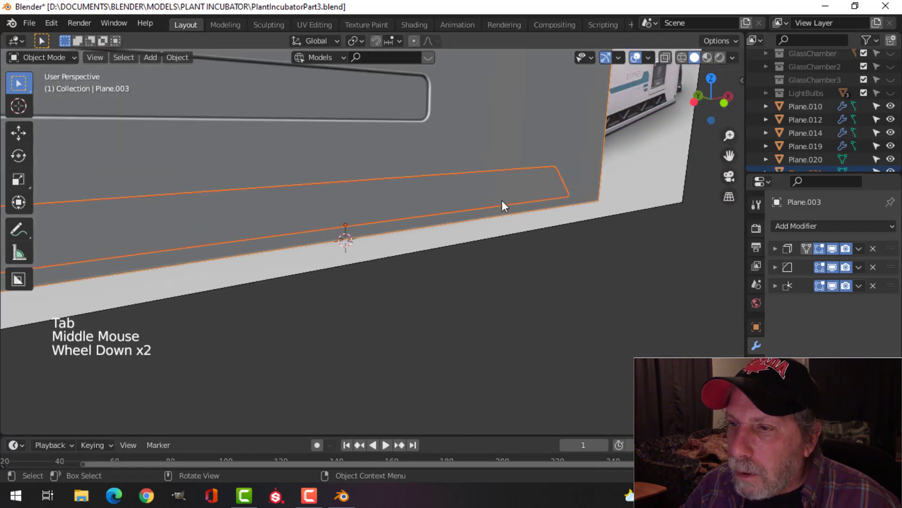
{"action": "key", "text": "alt+a"}
{"action": "left_click", "coordinate": [432, 201]}
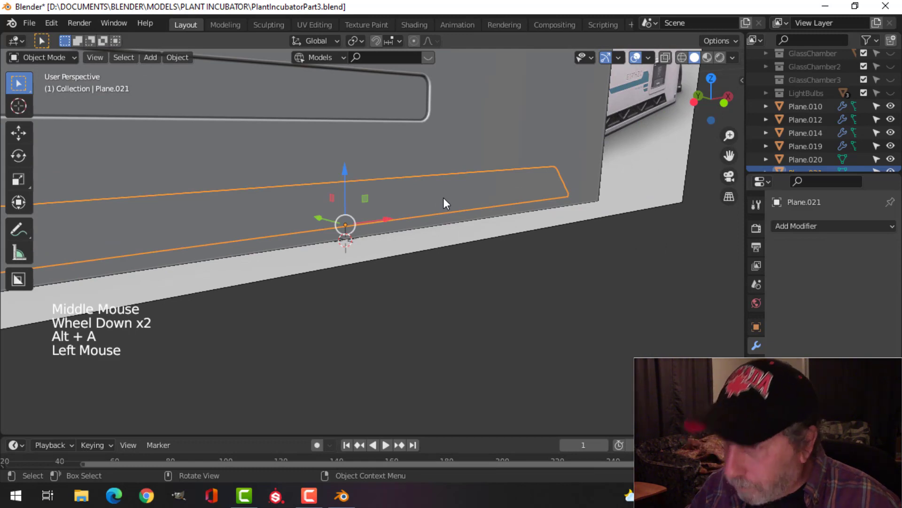
{"action": "key", "text": "KP_1"}
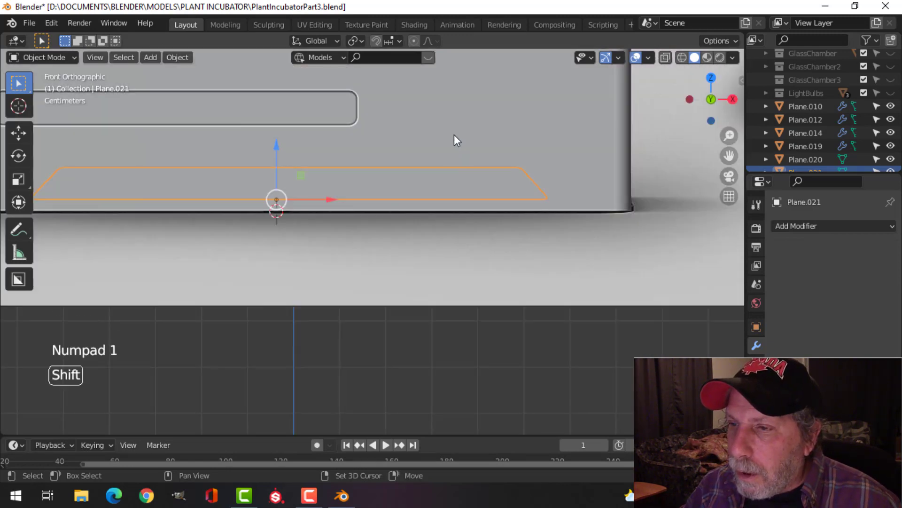
{"action": "left_click", "coordinate": [475, 147], "text": "shift"}
{"action": "key", "text": "Tab"}
{"action": "key", "text": "a"}
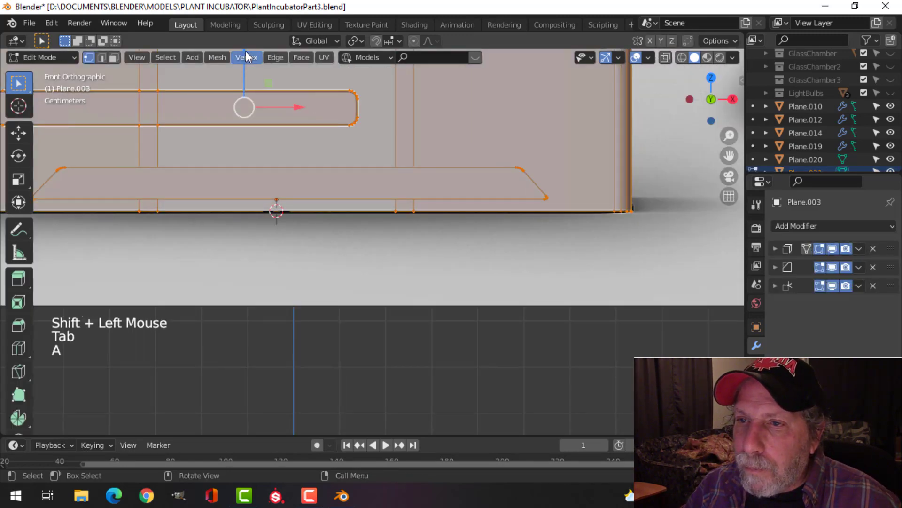
{"action": "left_click", "coordinate": [220, 56]}
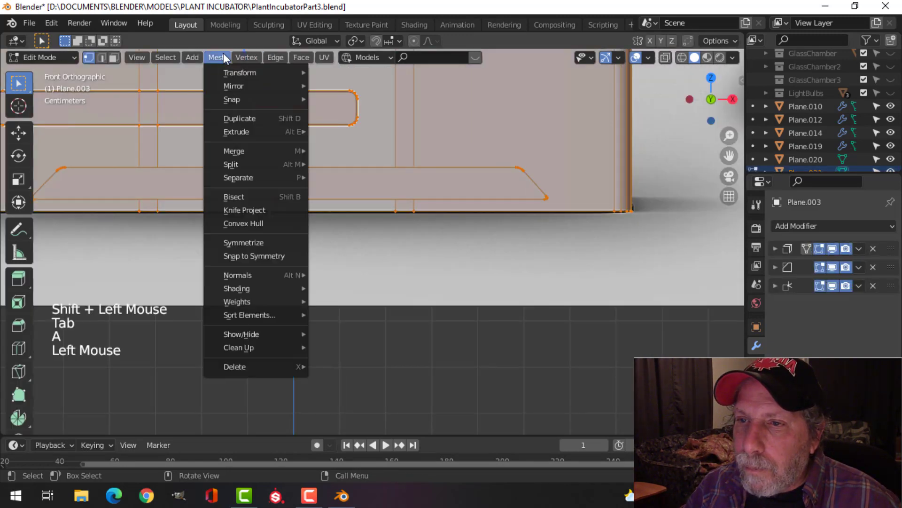
{"action": "left_click", "coordinate": [243, 210]}
{"action": "key", "text": "alt+a"}
{"action": "key", "text": "Tab"}
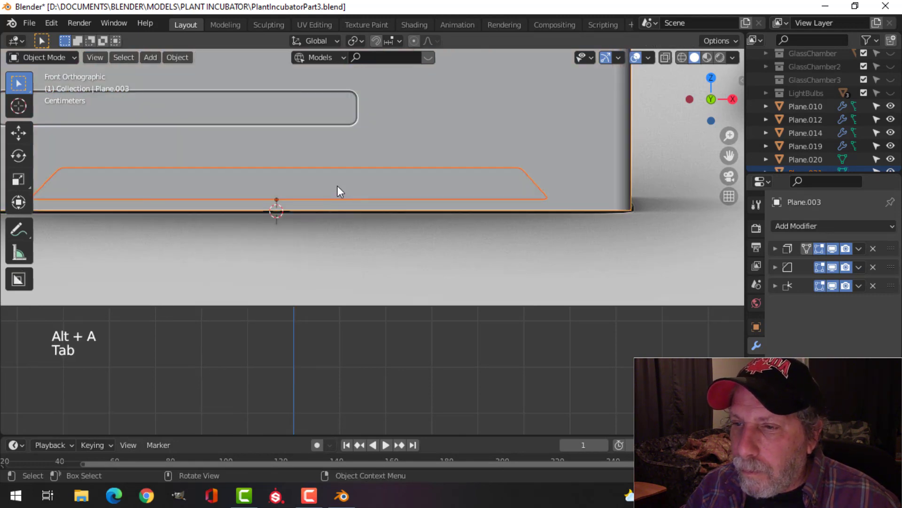
- Delete the trapezoid plane that served as the cutter in front of the panel
{"action": "left_click", "coordinate": [338, 186]}
{"action": "middle_click_drag", "start_coordinate": [343, 186], "coordinate": [401, 228]}
{"action": "key", "text": "x"}
{"action": "left_click", "coordinate": [478, 215]}
- Select all faces inside the trapezoid outline on the base's front panel and extrude them slightly inward as a recess, returning to Object Mode
{"action": "key", "text": "Tab"}
{"action": "scroll", "coordinate": [437, 202], "scroll_direction": "up", "scroll_amount": 1}
{"action": "scroll", "coordinate": [437, 202], "scroll_direction": "down", "scroll_amount": 2}
{"action": "key", "text": "3"}
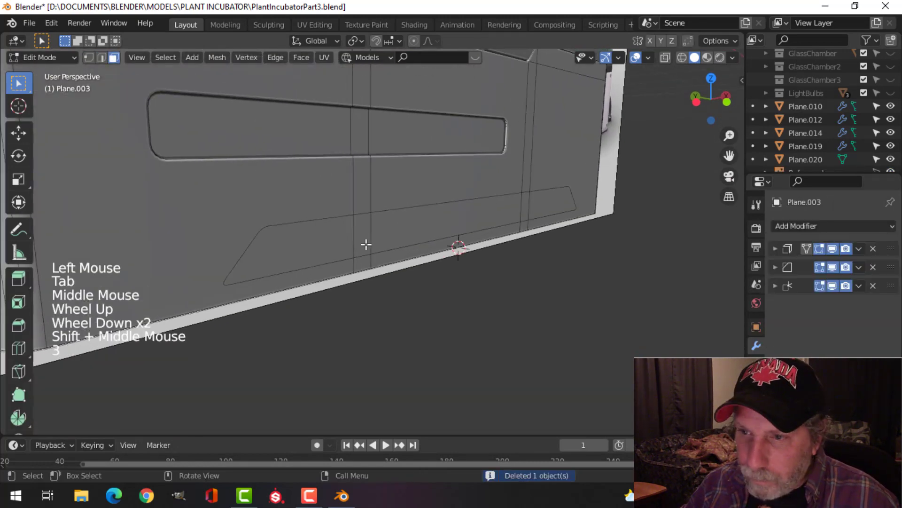
{"action": "left_click", "coordinate": [271, 250]}
{"action": "left_click", "coordinate": [364, 229], "text": "shift"}
{"action": "left_click", "coordinate": [506, 216], "text": "shift"}
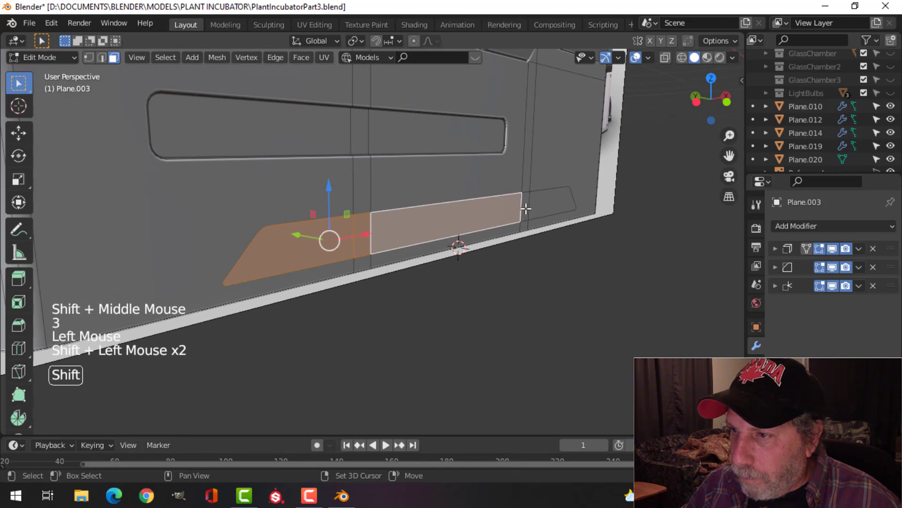
{"action": "left_click", "coordinate": [526, 208], "text": "shift"}
{"action": "left_click", "coordinate": [545, 202], "text": "shift"}
{"action": "middle_click_drag", "start_coordinate": [546, 202], "coordinate": [556, 256]}
{"action": "key", "text": "e"}
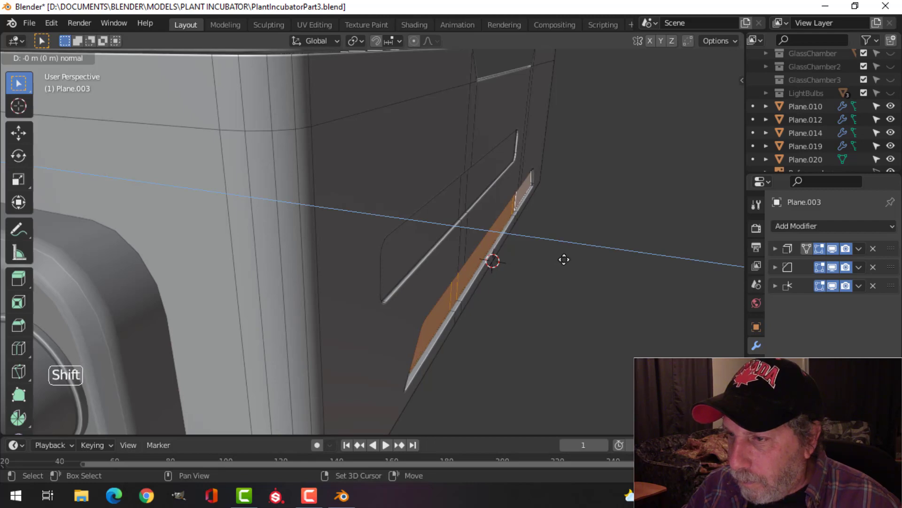
{"action": "left_click", "coordinate": [564, 259]}
{"action": "key", "text": "Tab"}
- Deselect the base and hide the reference image to view the front recesses alone
{"action": "middle_click_drag", "start_coordinate": [601, 250], "coordinate": [636, 207]}
{"action": "scroll", "coordinate": [481, 227], "scroll_direction": "down", "scroll_amount": 2}
{"action": "key", "text": "alt+a"}
{"action": "scroll", "coordinate": [454, 236], "scroll_direction": "down", "scroll_amount": 3}
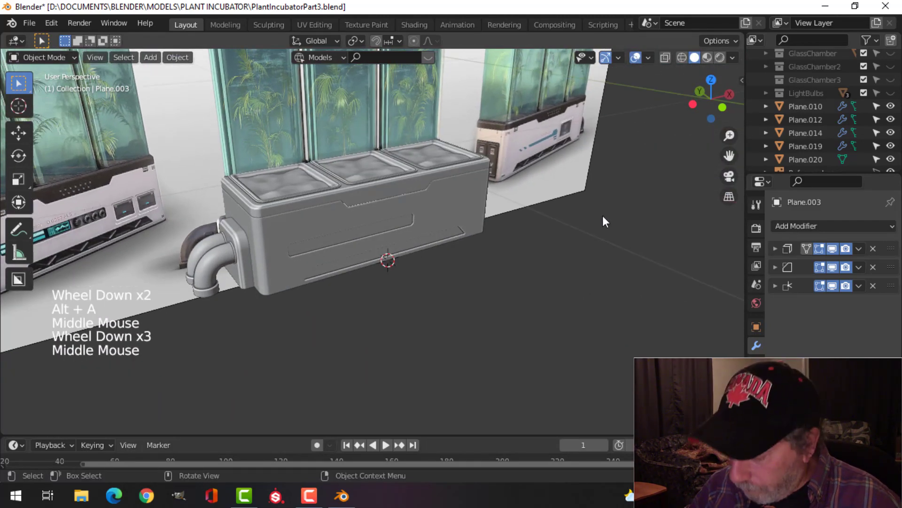
{"action": "scroll", "coordinate": [851, 145], "scroll_direction": "down", "scroll_amount": 4}
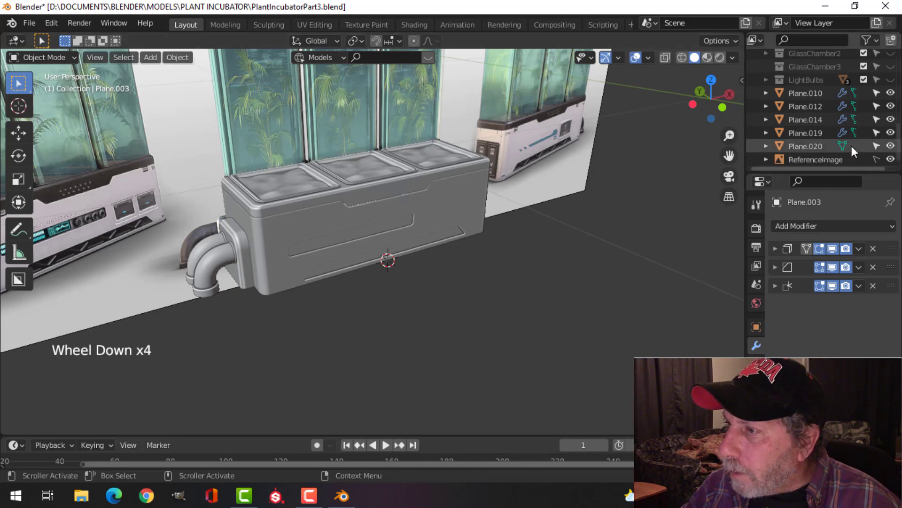
{"action": "left_click", "coordinate": [890, 159]}
{"action": "middle_click_drag", "start_coordinate": [537, 182], "coordinate": [335, 244]}
{"action": "scroll", "coordinate": [453, 187], "scroll_direction": "up", "scroll_amount": 3}
{"action": "scroll", "coordinate": [479, 202], "scroll_direction": "up", "scroll_amount": 2}
{"action": "scroll", "coordinate": [481, 194], "scroll_direction": "down", "scroll_amount": 7}
{"action": "scroll", "coordinate": [367, 205], "scroll_direction": "down", "scroll_amount": 1}
{"action": "scroll", "coordinate": [348, 212], "scroll_direction": "up", "scroll_amount": 6}
{"action": "scroll", "coordinate": [348, 213], "scroll_direction": "up", "scroll_amount": 3}
- Edit the base mesh in edge mode and select the outer rim edges around the long rounded slot recess
{"action": "left_click", "coordinate": [315, 186]}
{"action": "key", "text": "Tab"}
{"action": "scroll", "coordinate": [356, 201], "scroll_direction": "up", "scroll_amount": 1}
{"action": "key", "text": "alt+a"}
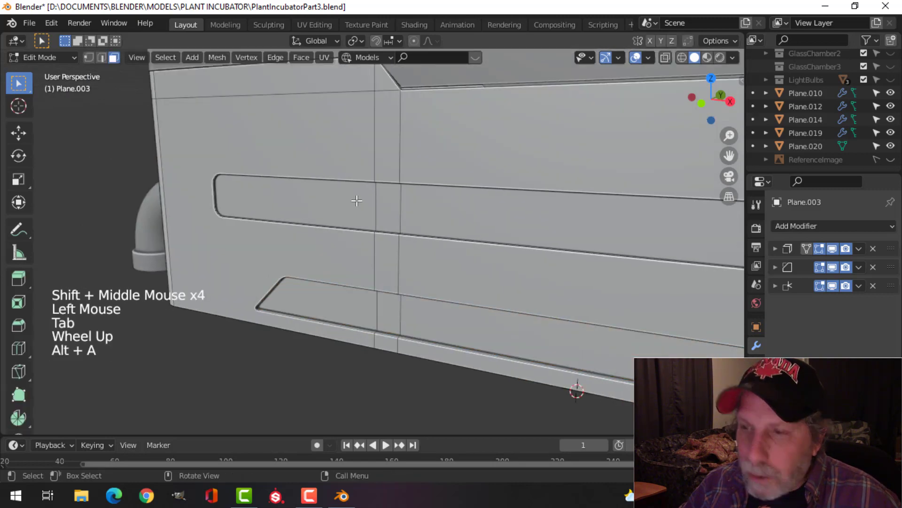
{"action": "key", "text": "2"}
{"action": "left_click", "coordinate": [295, 224], "text": "alt+shift"}
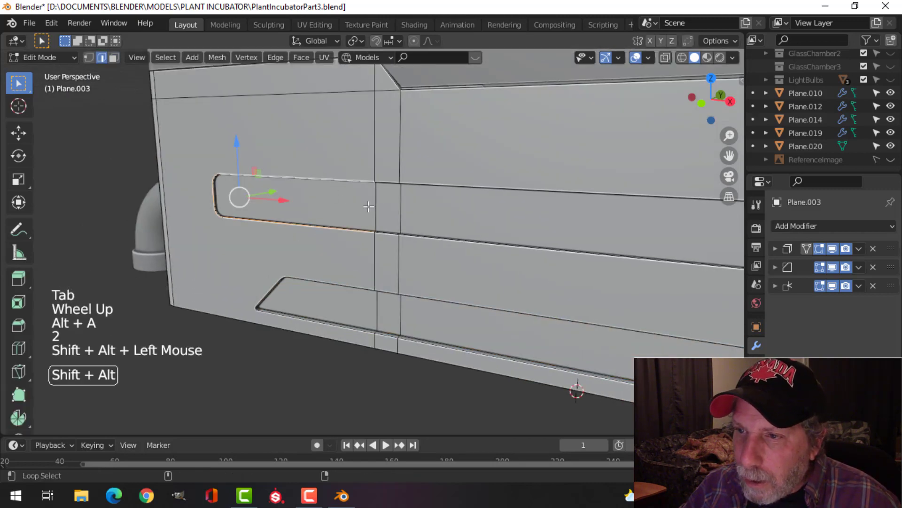
{"action": "left_click", "coordinate": [389, 179], "text": "alt+shift"}
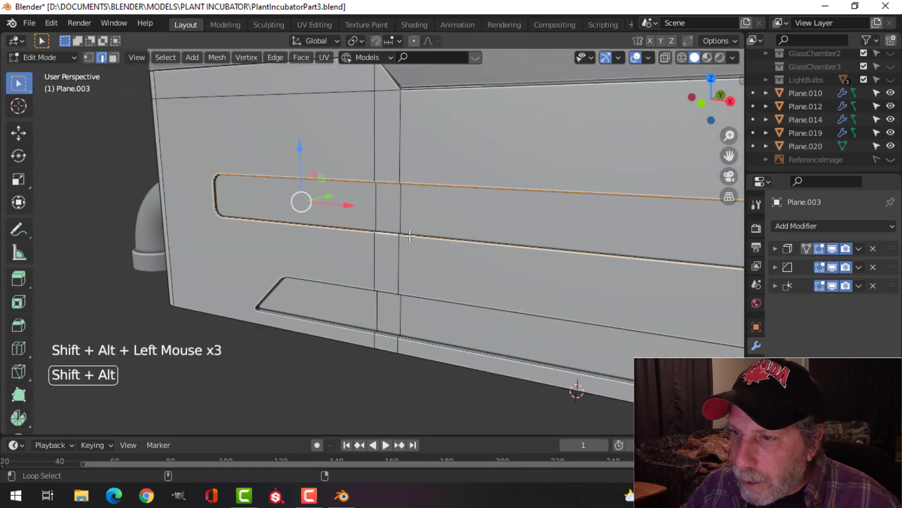
{"action": "scroll", "coordinate": [568, 235], "scroll_direction": "down", "scroll_amount": 2}
{"action": "middle_click_drag", "start_coordinate": [568, 235], "coordinate": [538, 227], "text": "shift"}
{"action": "scroll", "coordinate": [538, 227], "scroll_direction": "up", "scroll_amount": 2}
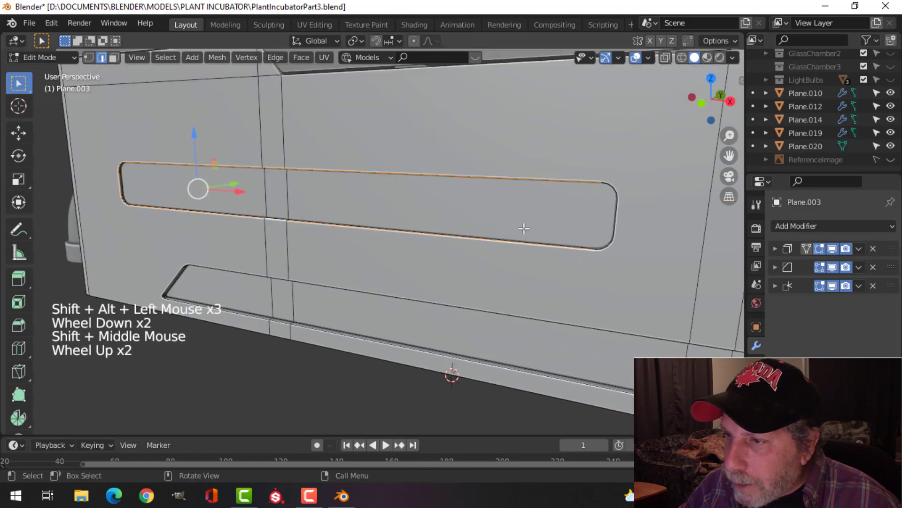
{"action": "left_click", "coordinate": [620, 203], "text": "alt+shift"}
{"action": "scroll", "coordinate": [637, 211], "scroll_direction": "up", "scroll_amount": 3}
{"action": "middle_click_drag", "start_coordinate": [636, 211], "coordinate": [516, 185], "text": "shift"}
{"action": "scroll", "coordinate": [500, 235], "scroll_direction": "down", "scroll_amount": 2}
- Add the outer rim edges of the lower trapezoid recess to the edge selection
{"action": "left_click", "coordinate": [222, 200], "text": "alt+shift"}
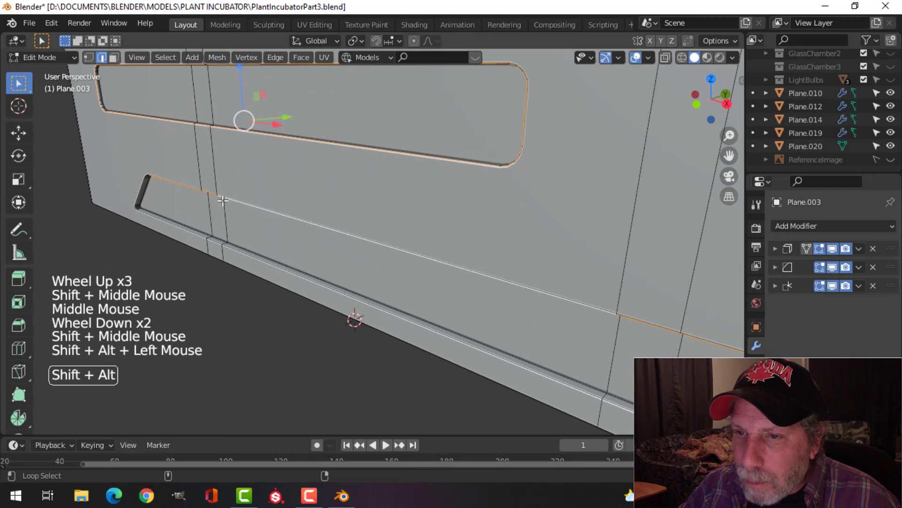
{"action": "left_click", "coordinate": [140, 190], "text": "alt+shift"}
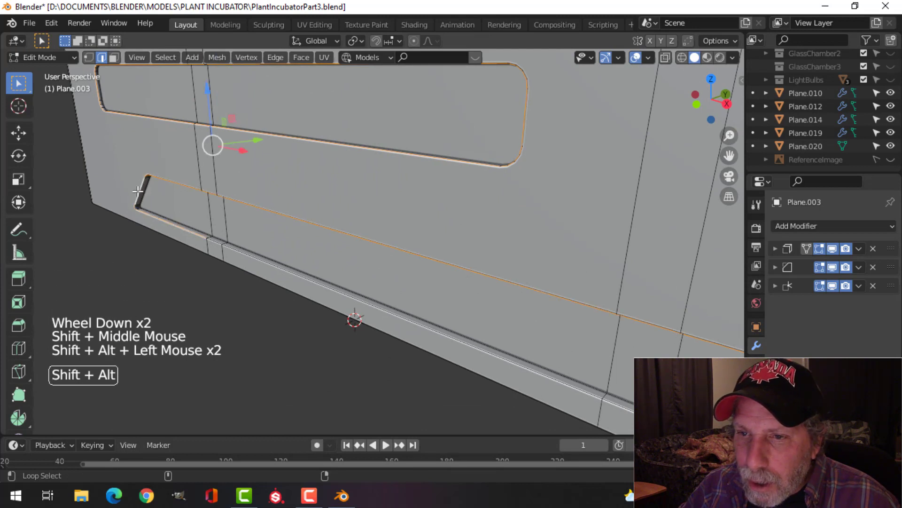
{"action": "left_click", "coordinate": [226, 249], "text": "alt+shift"}
{"action": "scroll", "coordinate": [406, 250], "scroll_direction": "down", "scroll_amount": 2}
{"action": "middle_click_drag", "start_coordinate": [405, 250], "coordinate": [473, 212], "text": "shift"}
{"action": "left_click", "coordinate": [553, 205], "text": "alt+shift"}
{"action": "scroll", "coordinate": [588, 225], "scroll_direction": "up", "scroll_amount": 1}
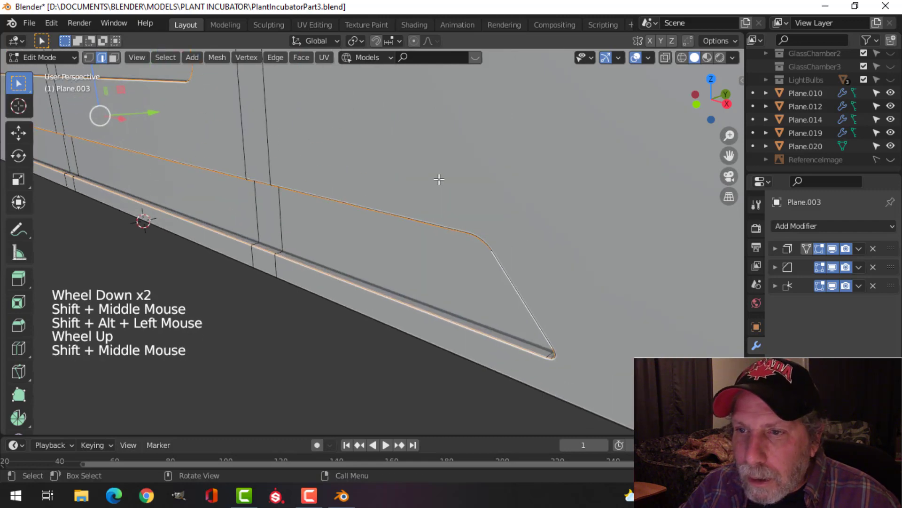
{"action": "scroll", "coordinate": [439, 179], "scroll_direction": "down", "scroll_amount": 2}
{"action": "middle_click_drag", "start_coordinate": [439, 179], "coordinate": [487, 224], "text": "shift"}
{"action": "scroll", "coordinate": [458, 212], "scroll_direction": "up", "scroll_amount": 2}
{"action": "scroll", "coordinate": [487, 223], "scroll_direction": "up", "scroll_amount": 1}
{"action": "scroll", "coordinate": [487, 224], "scroll_direction": "up", "scroll_amount": 1}
{"action": "scroll", "coordinate": [540, 214], "scroll_direction": "down", "scroll_amount": 2}
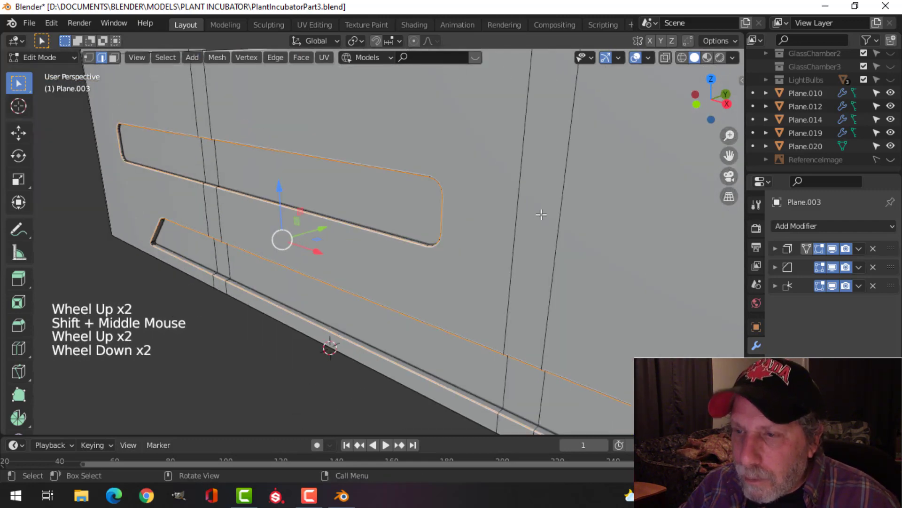
- Bevel the selected rim edges with a width of about 0.005 m and 4 segments, return to Object Mode and deselect
{"action": "key", "text": "ctrl+b"}
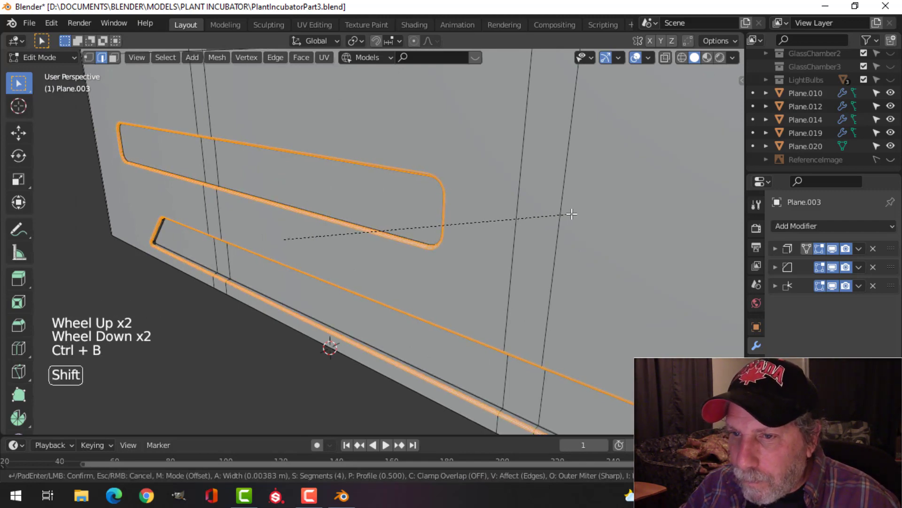
{"action": "left_click", "coordinate": [475, 224]}
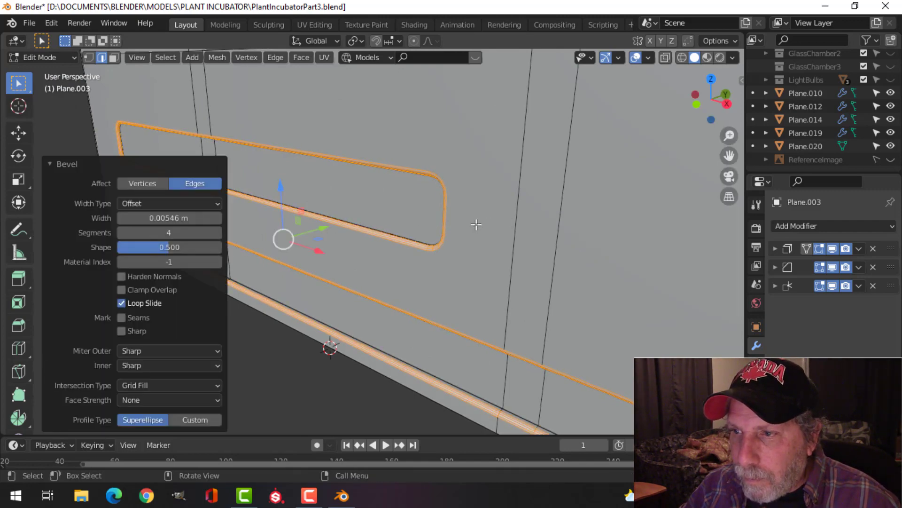
{"action": "key", "text": "Tab"}
{"action": "scroll", "coordinate": [473, 222], "scroll_direction": "down", "scroll_amount": 4}
{"action": "key", "text": "alt+a"}
{"action": "middle_click_drag", "start_coordinate": [473, 222], "coordinate": [500, 248]}
{"action": "scroll", "coordinate": [396, 223], "scroll_direction": "down", "scroll_amount": 2}
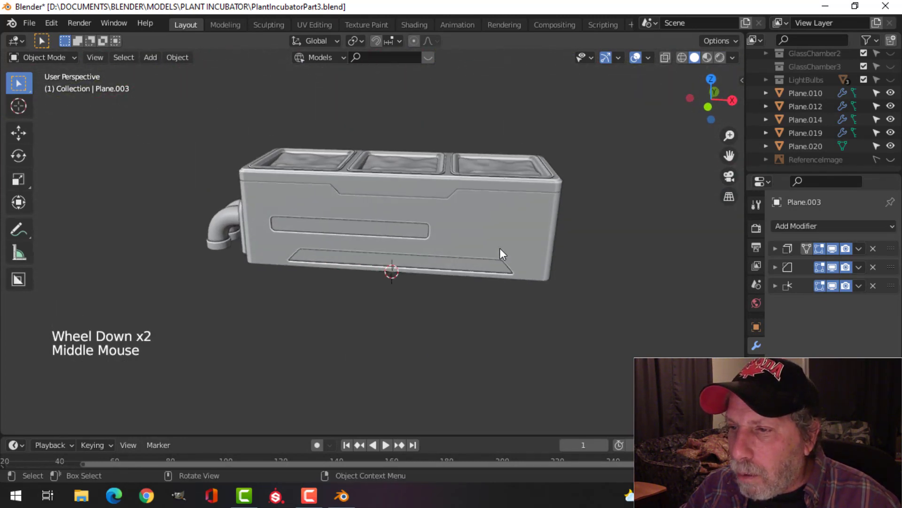
- Examine the beveled recesses on the base's front from several angles and distances
{"action": "scroll", "coordinate": [433, 236], "scroll_direction": "up", "scroll_amount": 3}
{"action": "middle_click_drag", "start_coordinate": [433, 236], "coordinate": [469, 92]}
{"action": "scroll", "coordinate": [453, 233], "scroll_direction": "down", "scroll_amount": 6}
{"action": "scroll", "coordinate": [342, 232], "scroll_direction": "up", "scroll_amount": 3}
{"action": "scroll", "coordinate": [378, 253], "scroll_direction": "up", "scroll_amount": 2}
{"action": "scroll", "coordinate": [368, 176], "scroll_direction": "down", "scroll_amount": 1}
{"action": "scroll", "coordinate": [426, 229], "scroll_direction": "down", "scroll_amount": 1}
{"action": "middle_click_drag", "start_coordinate": [466, 235], "coordinate": [475, 145], "text": "shift"}
{"action": "scroll", "coordinate": [551, 179], "scroll_direction": "down", "scroll_amount": 2}
{"action": "scroll", "coordinate": [551, 181], "scroll_direction": "down", "scroll_amount": 3}
- Unhide the three glass chamber collections and the LightBulbs collection, and save the file
{"action": "scroll", "coordinate": [498, 185], "scroll_direction": "up", "scroll_amount": 3}
{"action": "scroll", "coordinate": [895, 94], "scroll_direction": "up", "scroll_amount": 3}
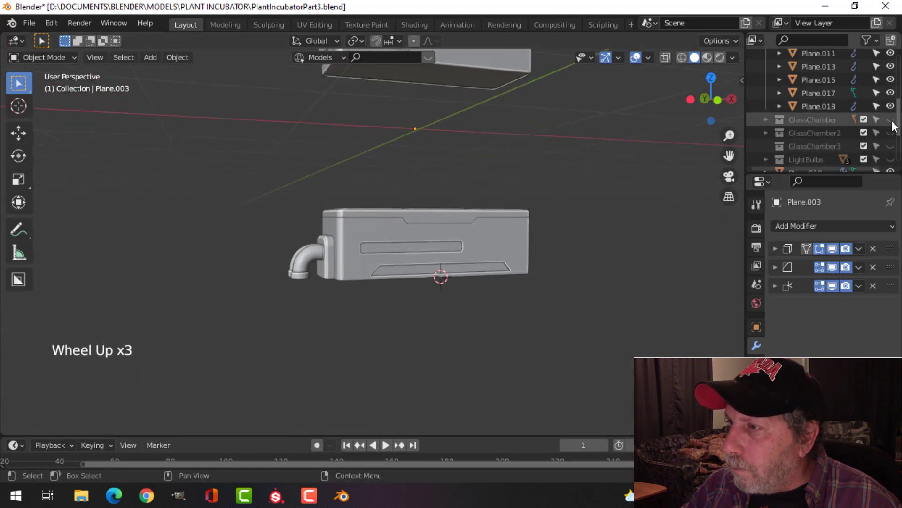
{"action": "left_click_drag", "start_coordinate": [891, 119], "coordinate": [891, 160]}
{"action": "middle_click_drag", "start_coordinate": [664, 151], "coordinate": [604, 197]}
{"action": "scroll", "coordinate": [586, 148], "scroll_direction": "up", "scroll_amount": 1}
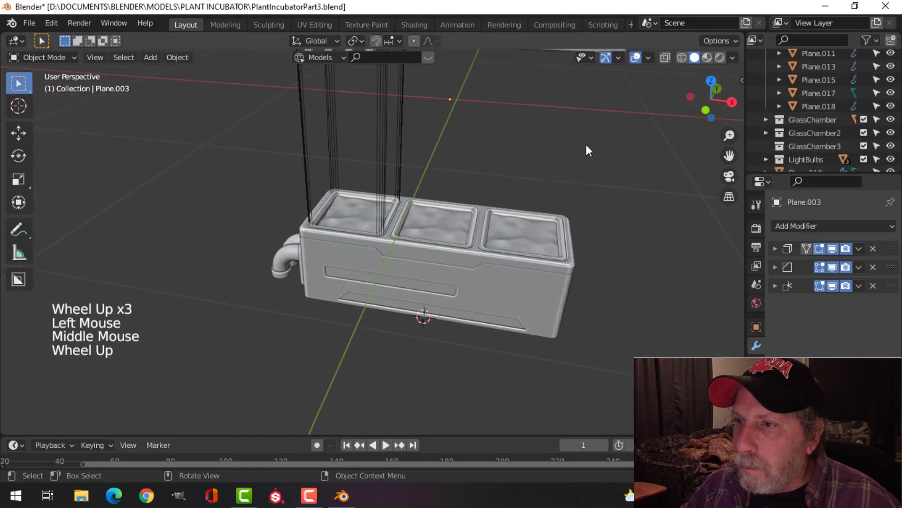
{"action": "middle_click_drag", "start_coordinate": [587, 149], "coordinate": [564, 247], "text": "shift"}
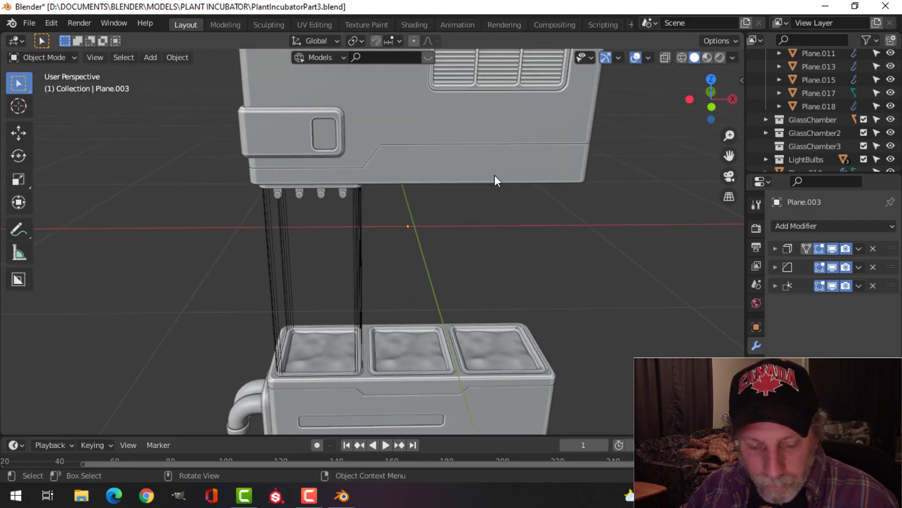
{"action": "key", "text": "ctrl+s"}
- Return to the front view and show the reference image again
{"action": "scroll", "coordinate": [506, 225], "scroll_direction": "down", "scroll_amount": 2}
{"action": "middle_click_drag", "start_coordinate": [506, 224], "coordinate": [467, 178], "text": "shift"}
{"action": "scroll", "coordinate": [478, 191], "scroll_direction": "up", "scroll_amount": 2}
{"action": "scroll", "coordinate": [479, 190], "scroll_direction": "down", "scroll_amount": 1}
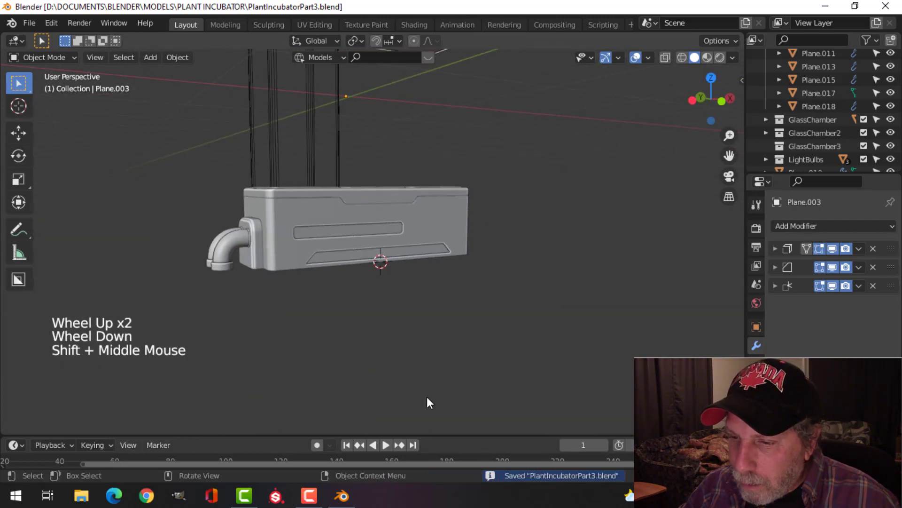
{"action": "key", "text": "KP_1"}
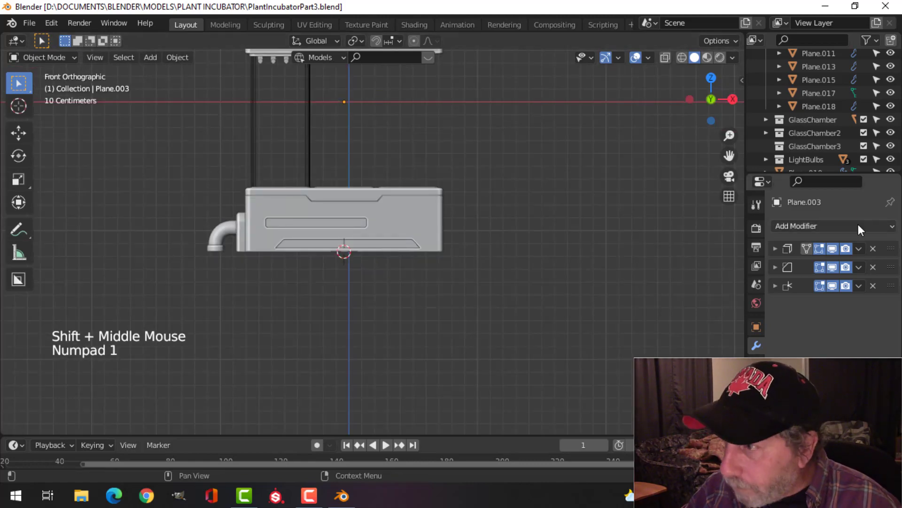
{"action": "scroll", "coordinate": [870, 159], "scroll_direction": "down", "scroll_amount": 4}
{"action": "left_click", "coordinate": [891, 159]}
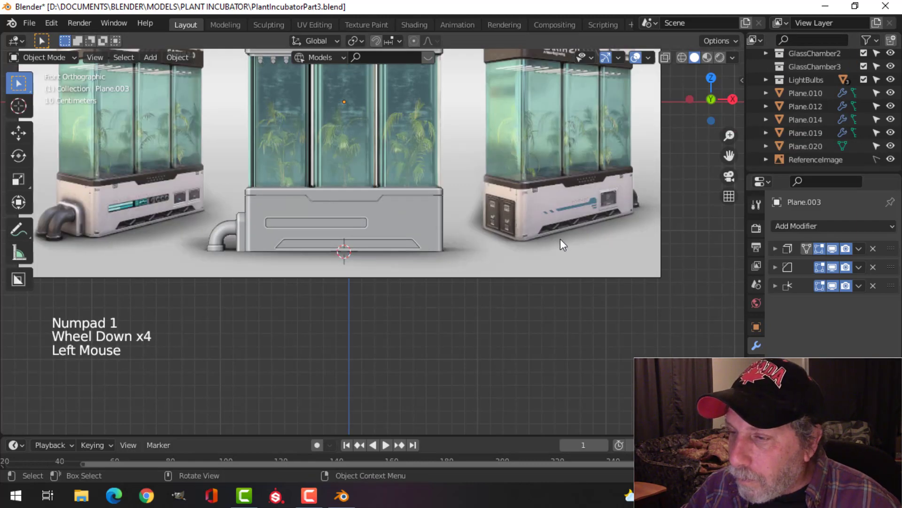
- Examine the base details in both angled reference views, including the trim strip, display panel, knobs and corner fittings
{"action": "scroll", "coordinate": [617, 221], "scroll_direction": "up", "scroll_amount": 4}
{"action": "middle_click_drag", "start_coordinate": [617, 221], "coordinate": [317, 236], "text": "shift"}
{"action": "scroll", "coordinate": [476, 227], "scroll_direction": "up", "scroll_amount": 3}
{"action": "middle_click_drag", "start_coordinate": [476, 226], "coordinate": [297, 238], "text": "shift"}
{"action": "scroll", "coordinate": [326, 224], "scroll_direction": "up", "scroll_amount": 1}
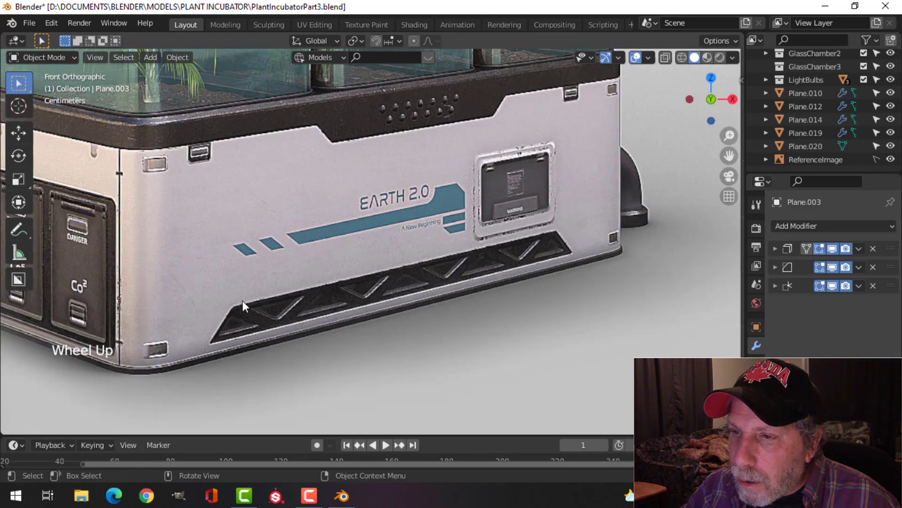
{"action": "scroll", "coordinate": [243, 301], "scroll_direction": "down", "scroll_amount": 6}
{"action": "middle_click_drag", "start_coordinate": [197, 303], "coordinate": [342, 333], "text": "shift"}
{"action": "scroll", "coordinate": [344, 292], "scroll_direction": "down", "scroll_amount": 4}
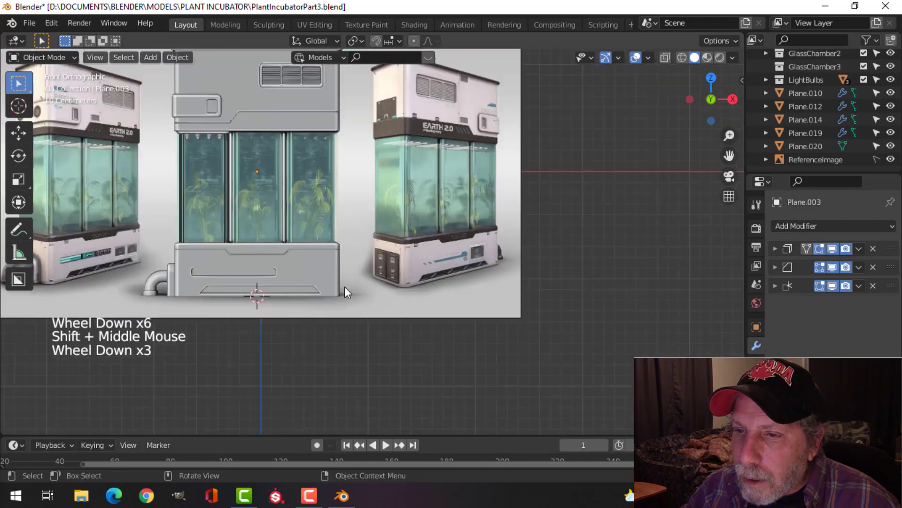
{"action": "middle_click_drag", "start_coordinate": [345, 292], "coordinate": [401, 296], "text": "shift"}
{"action": "scroll", "coordinate": [345, 284], "scroll_direction": "up", "scroll_amount": 5}
{"action": "scroll", "coordinate": [319, 280], "scroll_direction": "up", "scroll_amount": 1}
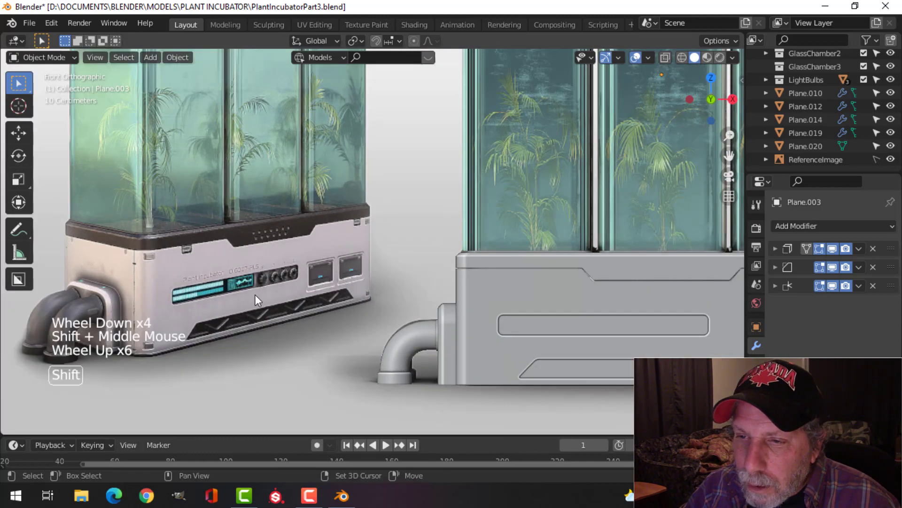
{"action": "middle_click_drag", "start_coordinate": [255, 295], "coordinate": [324, 281], "text": "shift"}
{"action": "scroll", "coordinate": [324, 281], "scroll_direction": "up", "scroll_amount": 3}
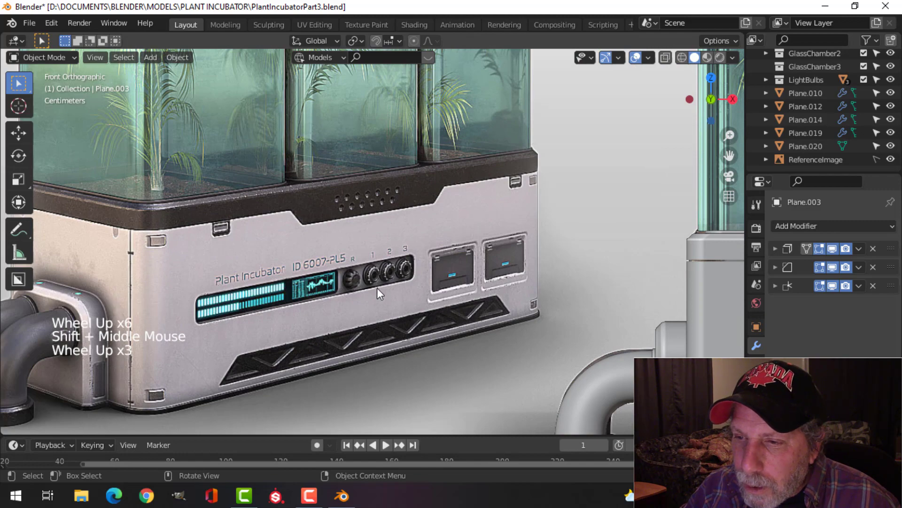
- Examine the upper housing in the angled reference views, including seams, latches, vents and side panel, and compare it with the model
{"action": "scroll", "coordinate": [481, 324], "scroll_direction": "down", "scroll_amount": 3}
{"action": "middle_click_drag", "start_coordinate": [516, 304], "coordinate": [259, 262], "text": "shift"}
{"action": "middle_click_drag", "start_coordinate": [569, 268], "coordinate": [507, 300], "text": "shift"}
{"action": "scroll", "coordinate": [507, 300], "scroll_direction": "up", "scroll_amount": 2}
{"action": "middle_click_drag", "start_coordinate": [577, 243], "coordinate": [438, 340], "text": "shift"}
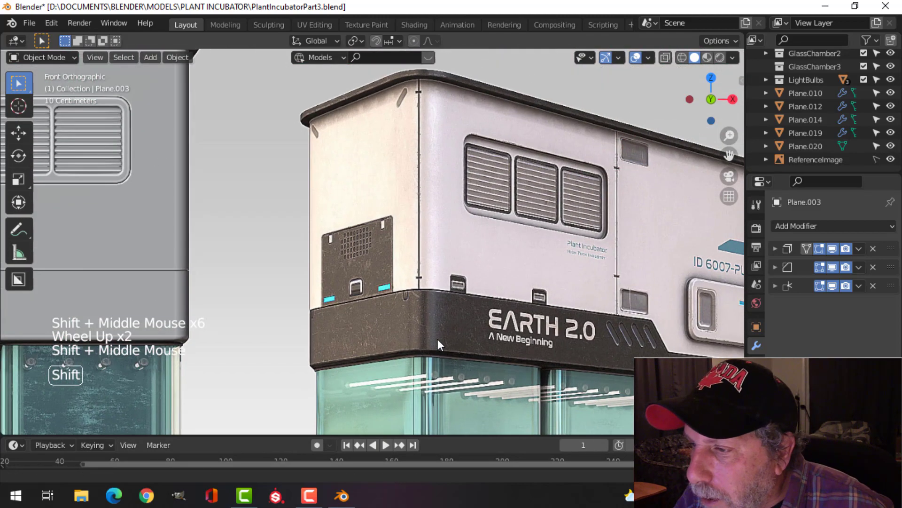
{"action": "middle_click_drag", "start_coordinate": [478, 317], "coordinate": [374, 343], "text": "shift"}
{"action": "scroll", "coordinate": [498, 326], "scroll_direction": "up", "scroll_amount": 3}
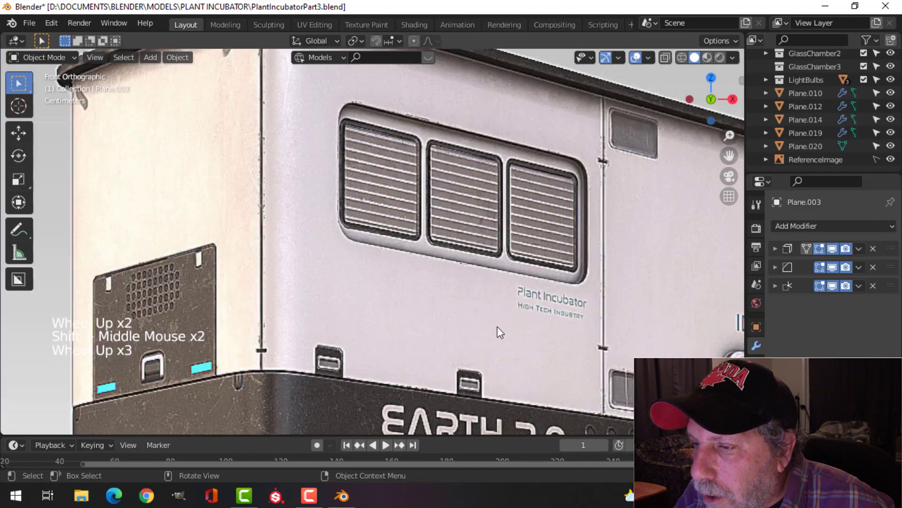
{"action": "middle_click_drag", "start_coordinate": [498, 326], "coordinate": [411, 306], "text": "shift"}
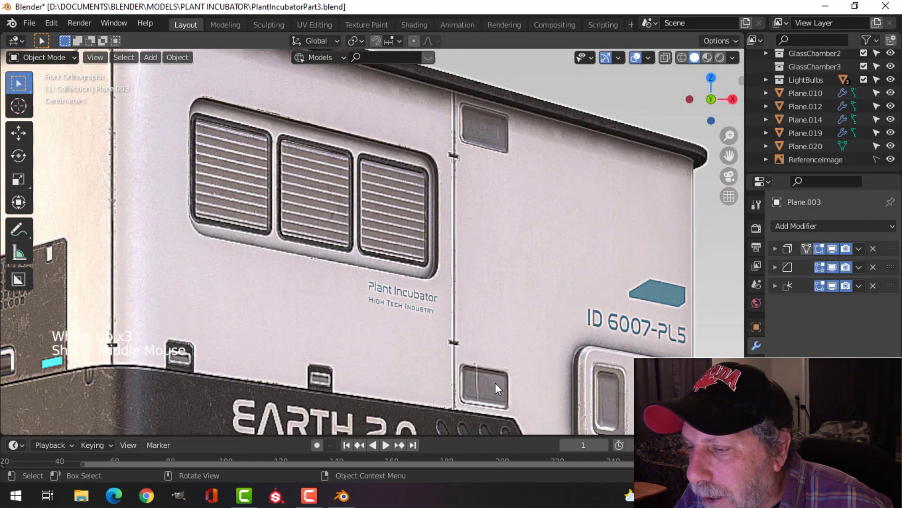
{"action": "scroll", "coordinate": [494, 385], "scroll_direction": "up", "scroll_amount": 1}
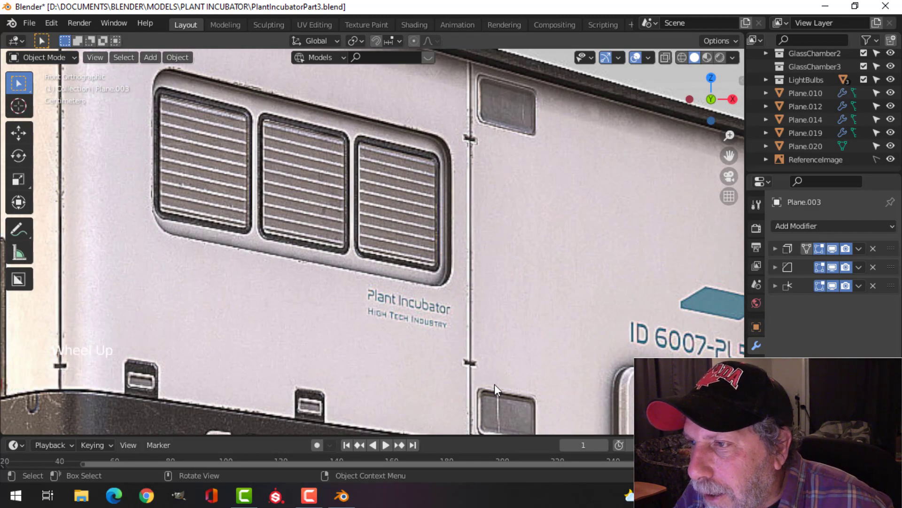
{"action": "scroll", "coordinate": [495, 384], "scroll_direction": "down", "scroll_amount": 1}
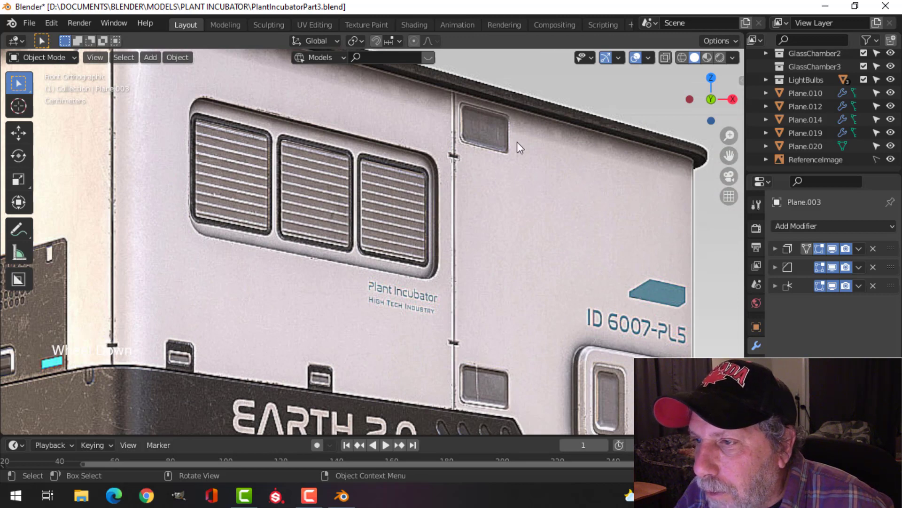
{"action": "scroll", "coordinate": [252, 303], "scroll_direction": "down", "scroll_amount": 2}
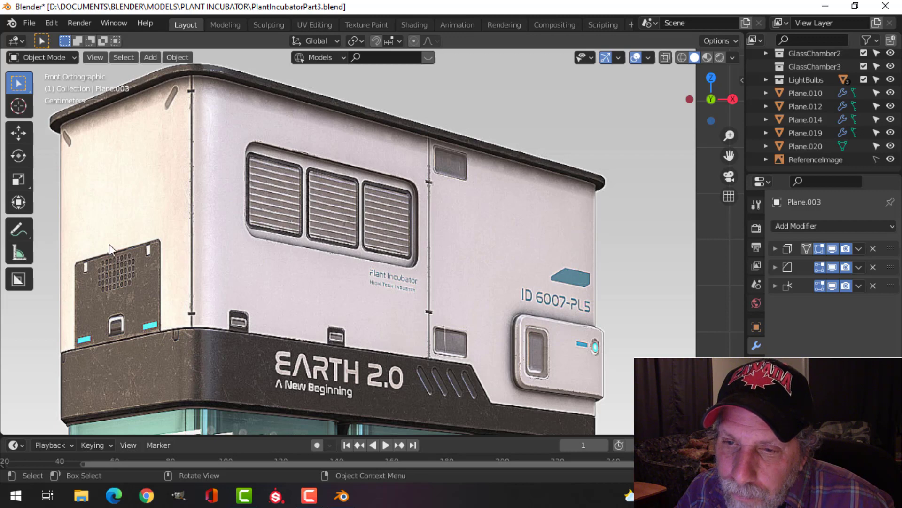
{"action": "scroll", "coordinate": [283, 301], "scroll_direction": "down", "scroll_amount": 4}
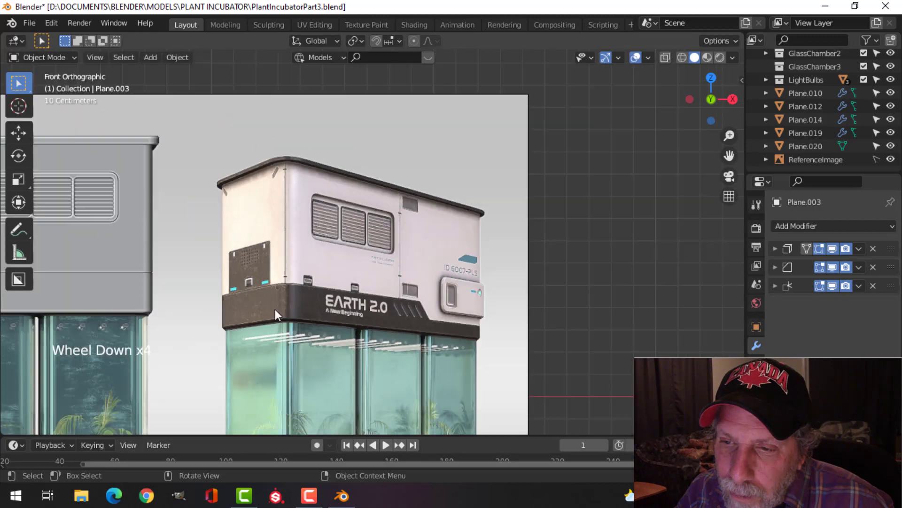
{"action": "middle_click_drag", "start_coordinate": [275, 309], "coordinate": [440, 311], "text": "shift"}
{"action": "middle_click_drag", "start_coordinate": [217, 307], "coordinate": [377, 304], "text": "shift"}
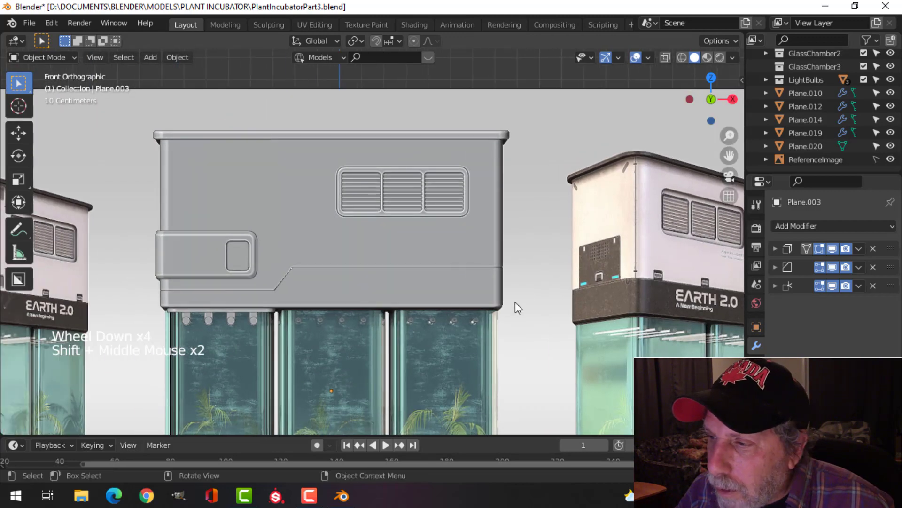
{"action": "scroll", "coordinate": [402, 303], "scroll_direction": "down", "scroll_amount": 1}
{"action": "scroll", "coordinate": [198, 294], "scroll_direction": "down", "scroll_amount": 1}
{"action": "middle_click_drag", "start_coordinate": [157, 290], "coordinate": [283, 291], "text": "shift"}
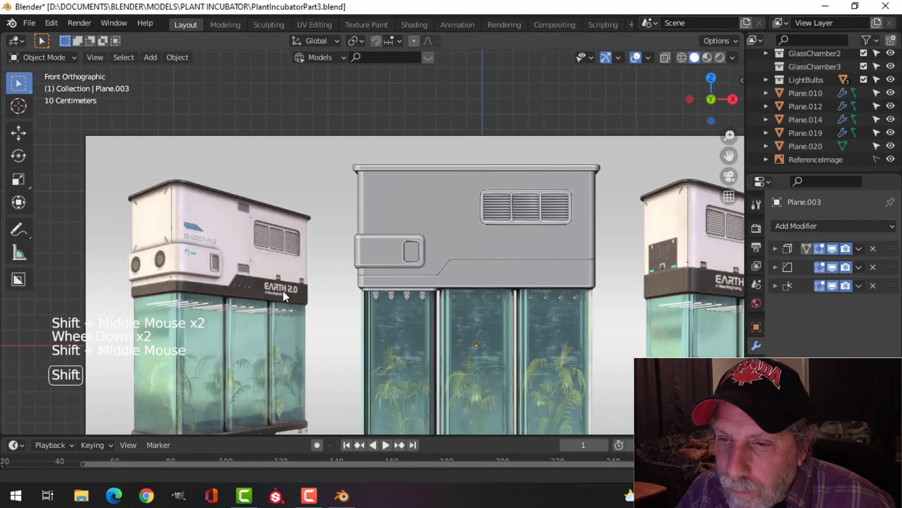
- Select the upper housing's main body and compare its right end with the side panel in the angled reference view
{"action": "left_click", "coordinate": [583, 243]}
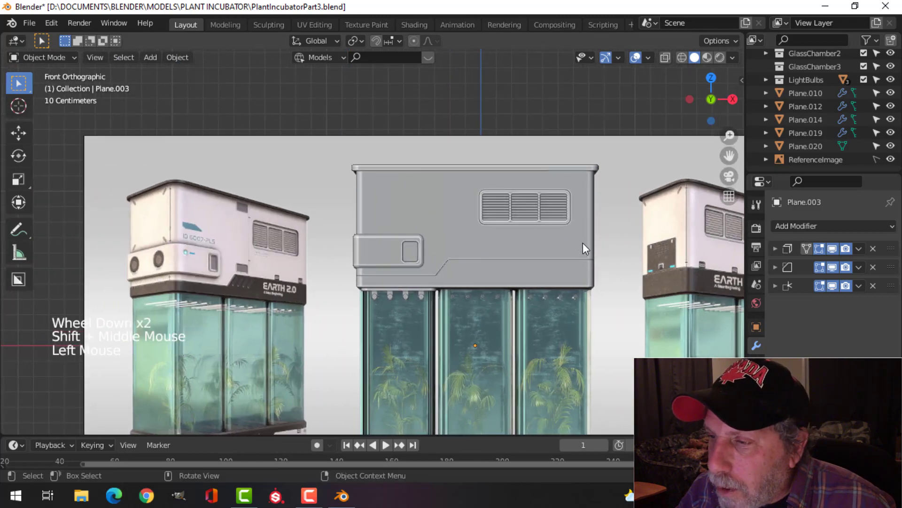
{"action": "key", "text": "KP_3"}
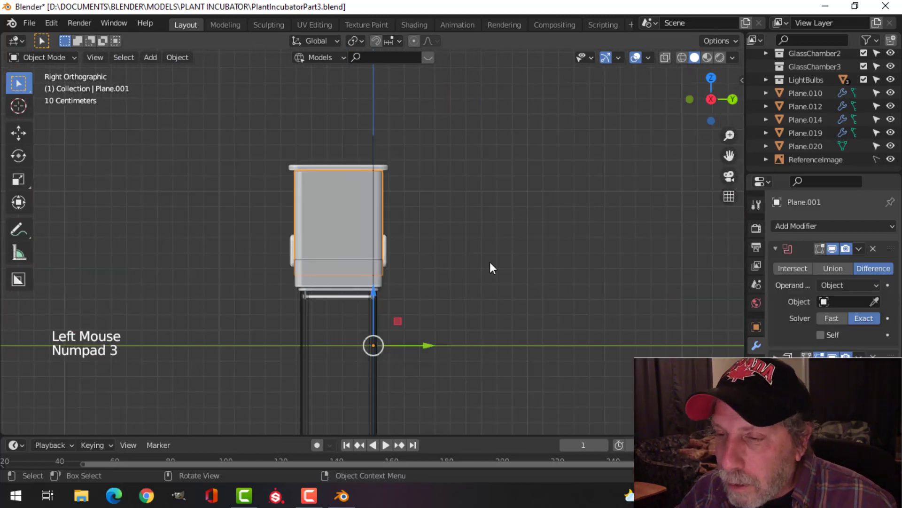
{"action": "scroll", "coordinate": [419, 260], "scroll_direction": "up", "scroll_amount": 4}
{"action": "key", "text": "alt+a"}
{"action": "middle_click_drag", "start_coordinate": [355, 296], "coordinate": [411, 263], "text": "shift"}
{"action": "scroll", "coordinate": [411, 259], "scroll_direction": "down", "scroll_amount": 3}
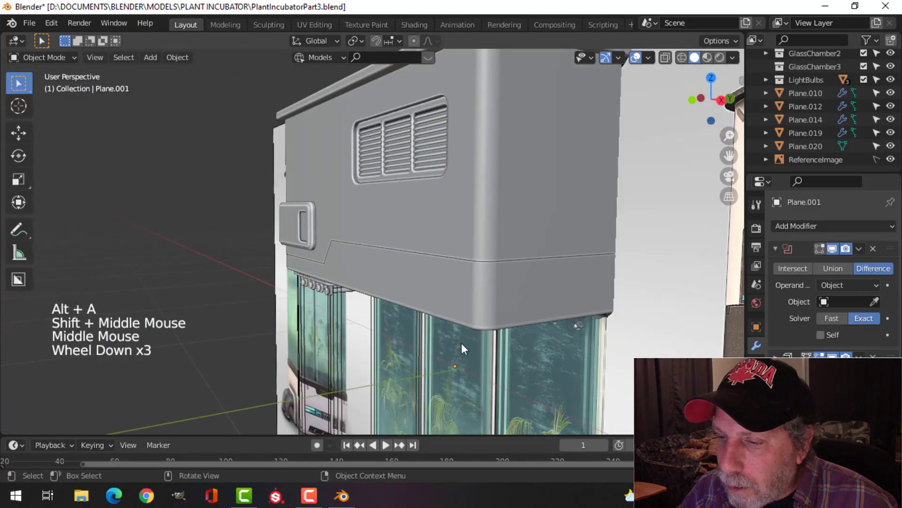
{"action": "scroll", "coordinate": [608, 325], "scroll_direction": "down", "scroll_amount": 1}
{"action": "middle_click_drag", "start_coordinate": [608, 325], "coordinate": [537, 321], "text": "shift"}
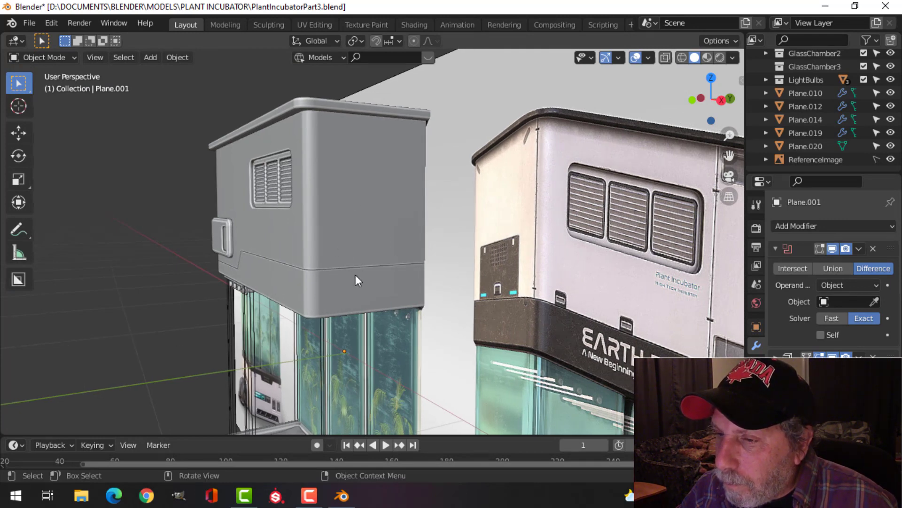
- Duplicate the housing's flat right end face, offset it 0.13856 m along X, separate it into its own object and select it
{"action": "key", "text": "Tab"}
{"action": "key", "text": "3"}
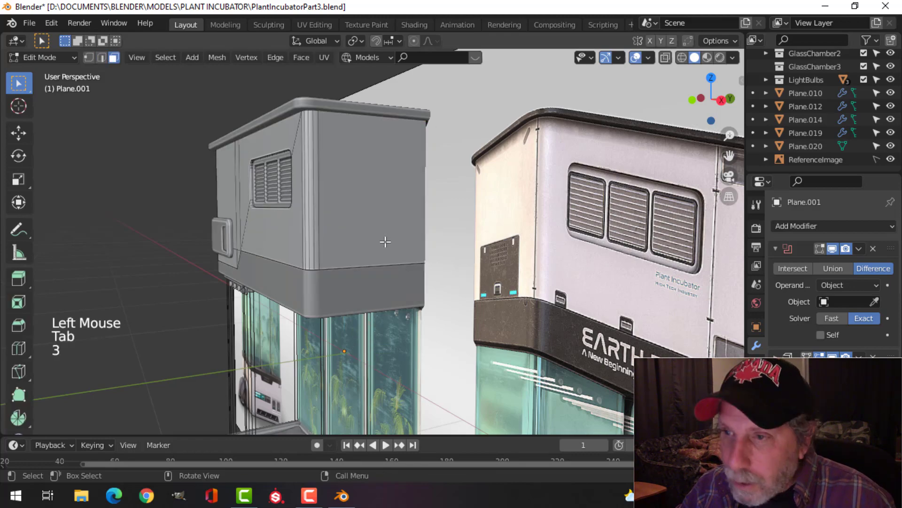
{"action": "left_click", "coordinate": [382, 241]}
{"action": "middle_click_drag", "start_coordinate": [382, 242], "coordinate": [497, 242]}
{"action": "scroll", "coordinate": [460, 267], "scroll_direction": "up", "scroll_amount": 2}
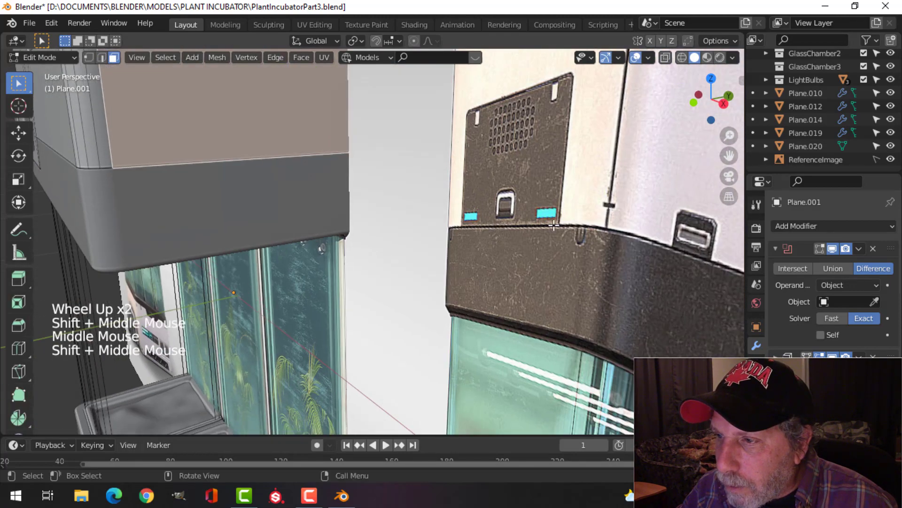
{"action": "middle_click_drag", "start_coordinate": [264, 209], "coordinate": [377, 240], "text": "shift"}
{"action": "scroll", "coordinate": [269, 235], "scroll_direction": "down", "scroll_amount": 1}
{"action": "scroll", "coordinate": [282, 236], "scroll_direction": "down", "scroll_amount": 2}
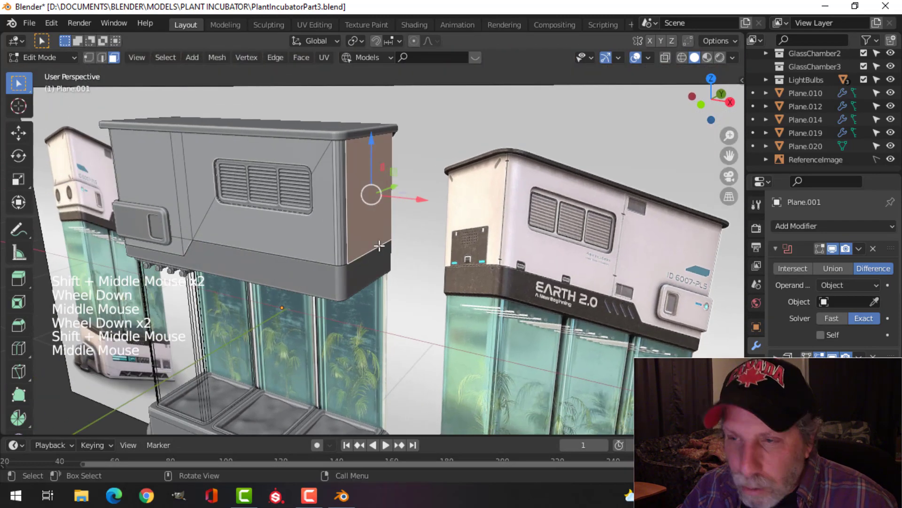
{"action": "key", "text": "shift+d"}
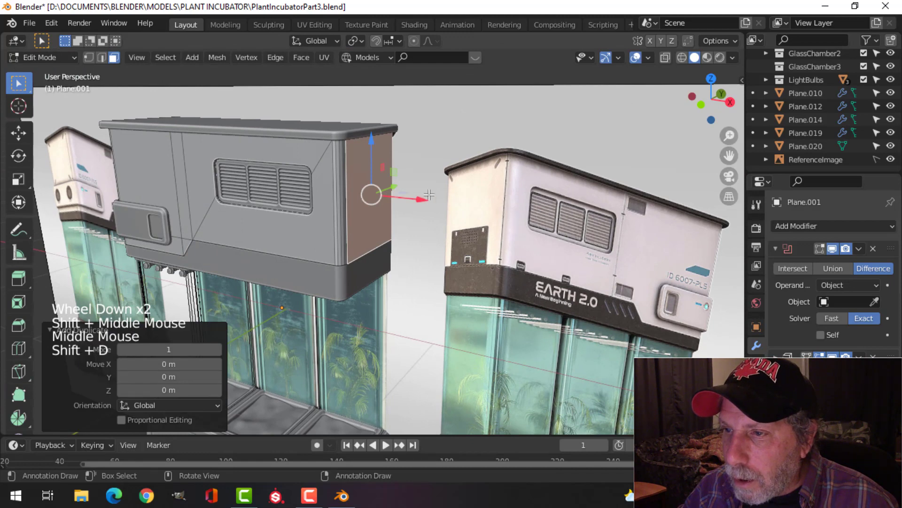
{"action": "left_click", "coordinate": [449, 209]}
{"action": "key", "text": "p"}
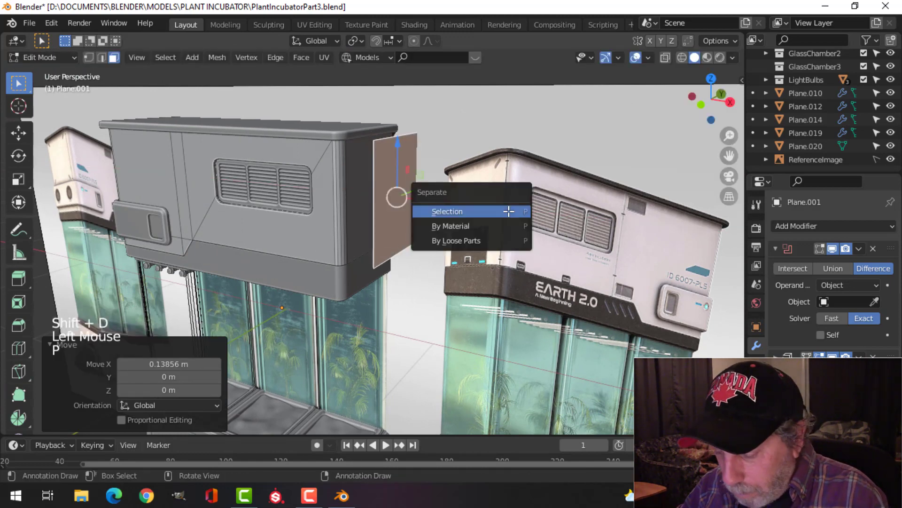
{"action": "left_click", "coordinate": [465, 210]}
{"action": "key", "text": "Tab"}
{"action": "left_click", "coordinate": [405, 189]}
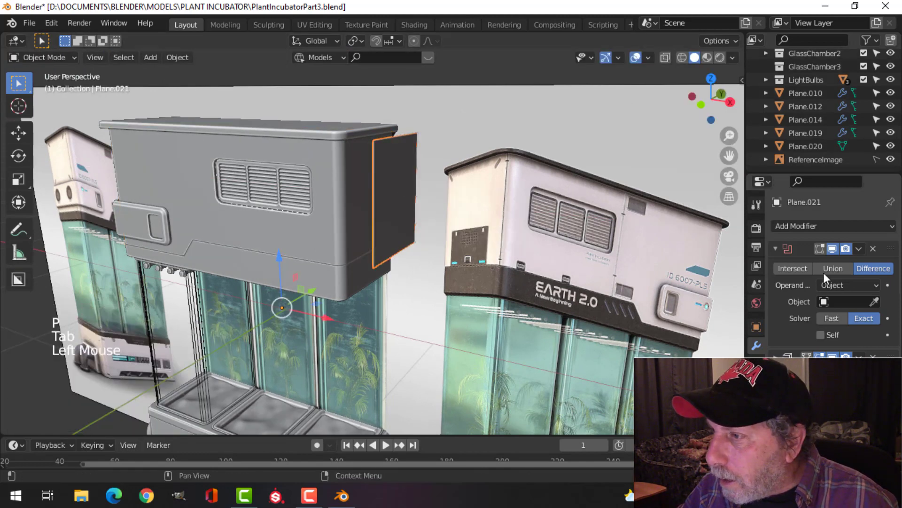
- Remove all modifiers from the separated side panel and open its mesh data properties
{"action": "left_click", "coordinate": [873, 248]}
{"action": "left_click", "coordinate": [874, 248]}
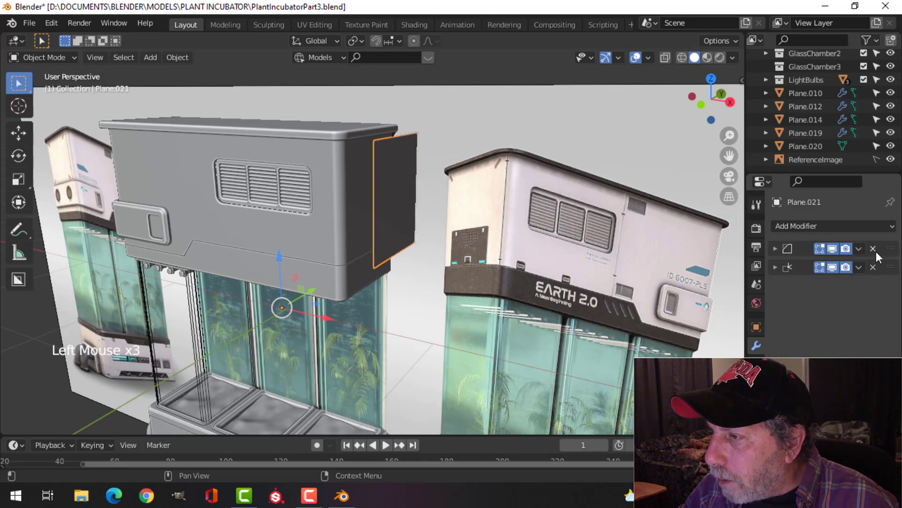
{"action": "left_click", "coordinate": [873, 248]}
{"action": "left_click", "coordinate": [873, 248]}
{"action": "left_click", "coordinate": [756, 364]}
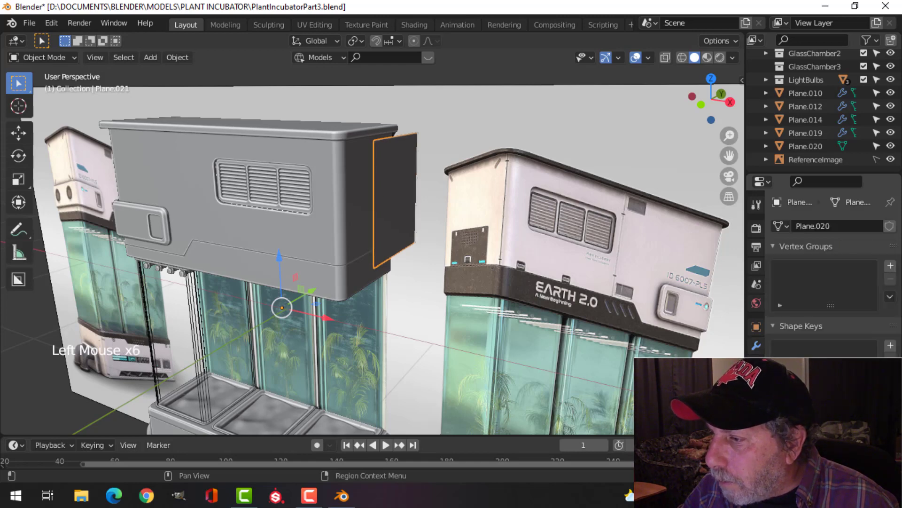
{"action": "scroll", "coordinate": [832, 282], "scroll_direction": "down", "scroll_amount": 4}
{"action": "left_click", "coordinate": [371, 211]}
- Scale the side panel's whole mesh uniformly to 0.622
{"action": "mouse_move", "coordinate": [371, 210]}
{"action": "middle_mouse_down"}
{"action": "mouse_move", "coordinate": [401, 193]}
{"action": "mouse_move", "coordinate": [368, 196]}
{"action": "middle_mouse_up"}
{"action": "key", "text": "Tab"}
{"action": "key", "text": "a"}
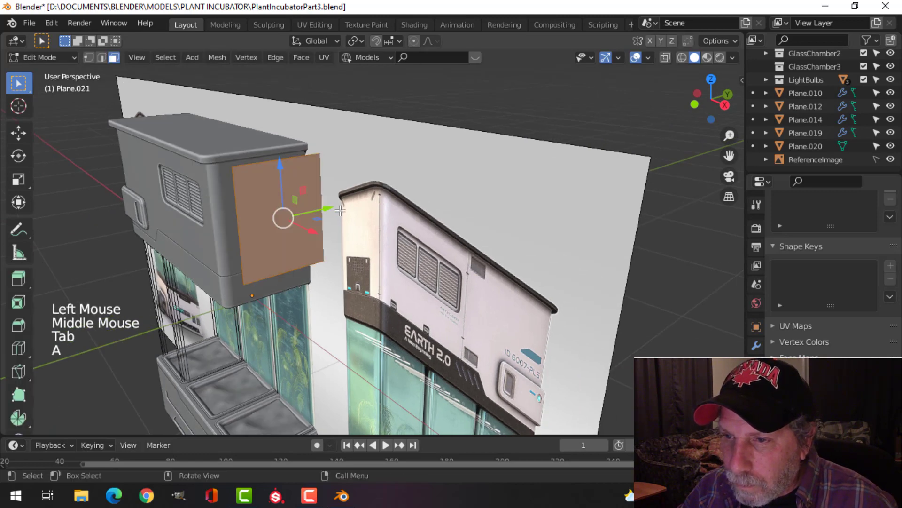
{"action": "scroll", "coordinate": [301, 211], "scroll_direction": "up", "scroll_amount": 2}
{"action": "key", "text": "s"}
{"action": "left_click", "coordinate": [292, 208]}
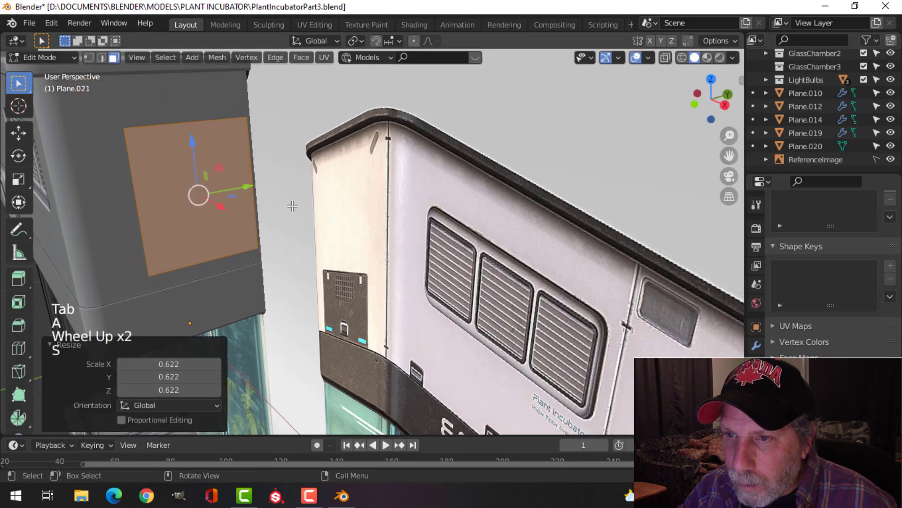
- Lower the side panel in Z by about 0.136 m and a further 0.056 m, following the panel position in the reference
{"action": "middle_click_drag", "start_coordinate": [292, 208], "coordinate": [293, 203]}
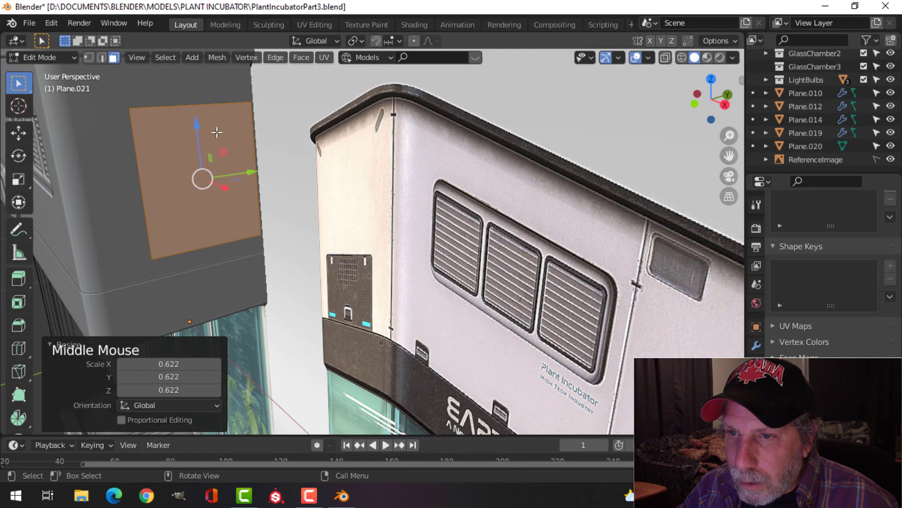
{"action": "left_click_drag", "start_coordinate": [200, 123], "coordinate": [190, 179]}
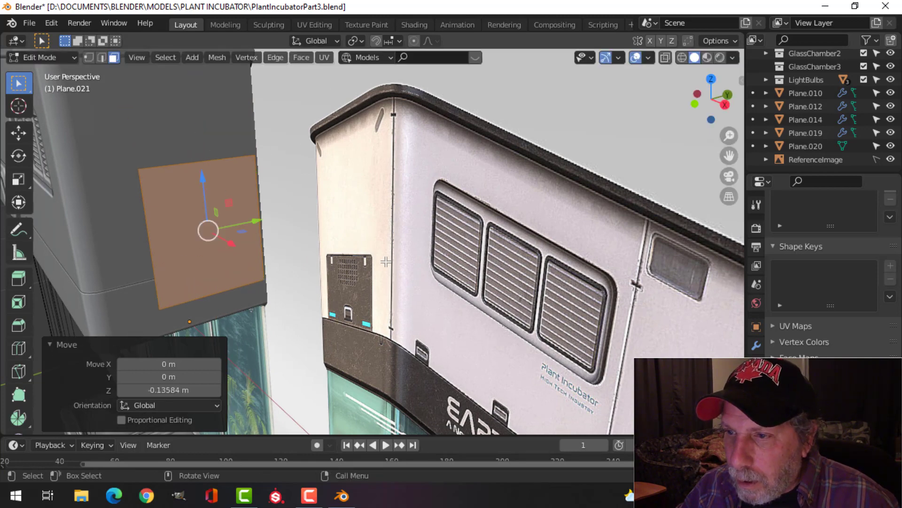
{"action": "scroll", "coordinate": [443, 278], "scroll_direction": "down", "scroll_amount": 3}
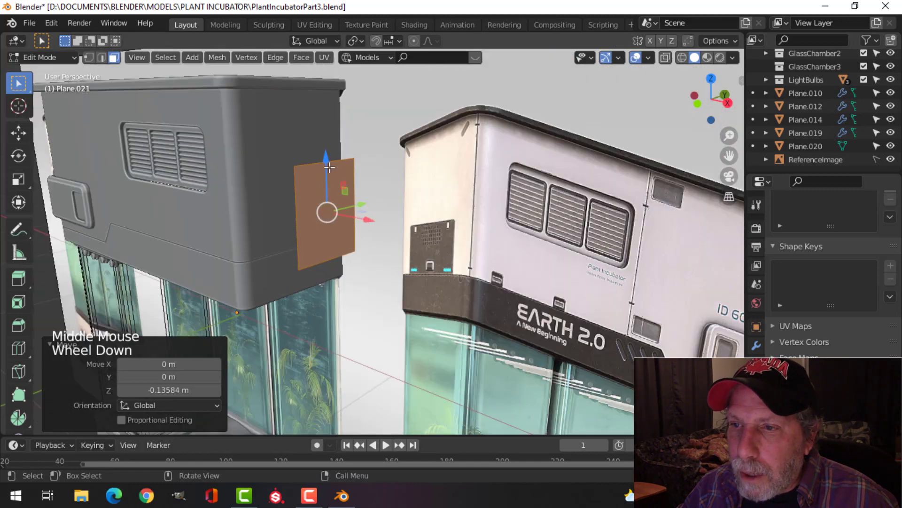
{"action": "left_click_drag", "start_coordinate": [329, 168], "coordinate": [321, 180]}
{"action": "middle_click_drag", "start_coordinate": [329, 202], "coordinate": [348, 232]}
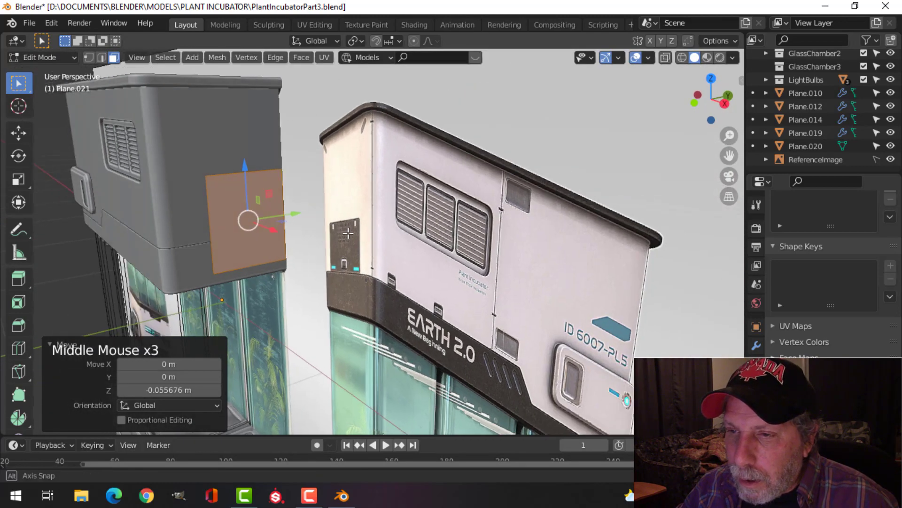
- Hide the reference image and show the housing's panel end in the right orthographic view with nothing selected
{"action": "key", "text": "Tab"}
{"action": "left_click", "coordinate": [891, 159]}
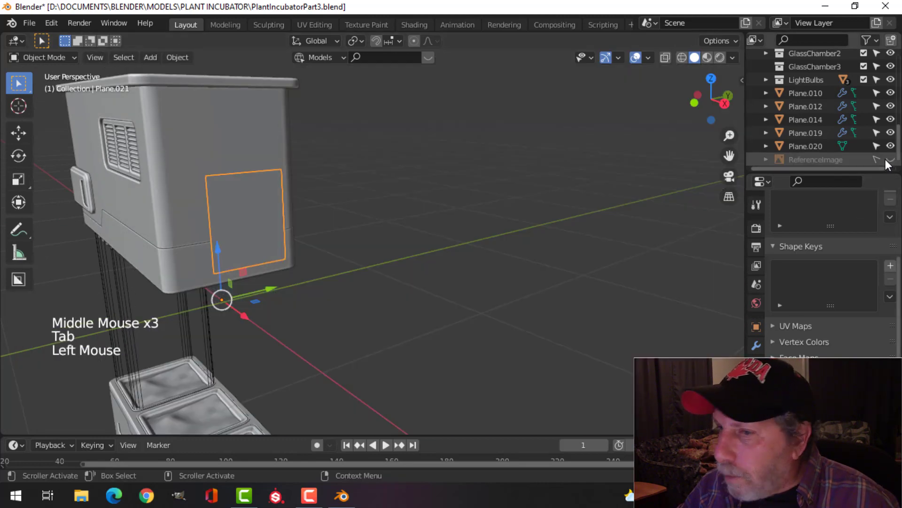
{"action": "middle_click", "coordinate": [303, 235]}
{"action": "middle_click_drag", "start_coordinate": [303, 235], "coordinate": [399, 237]}
{"action": "scroll", "coordinate": [254, 225], "scroll_direction": "up", "scroll_amount": 2}
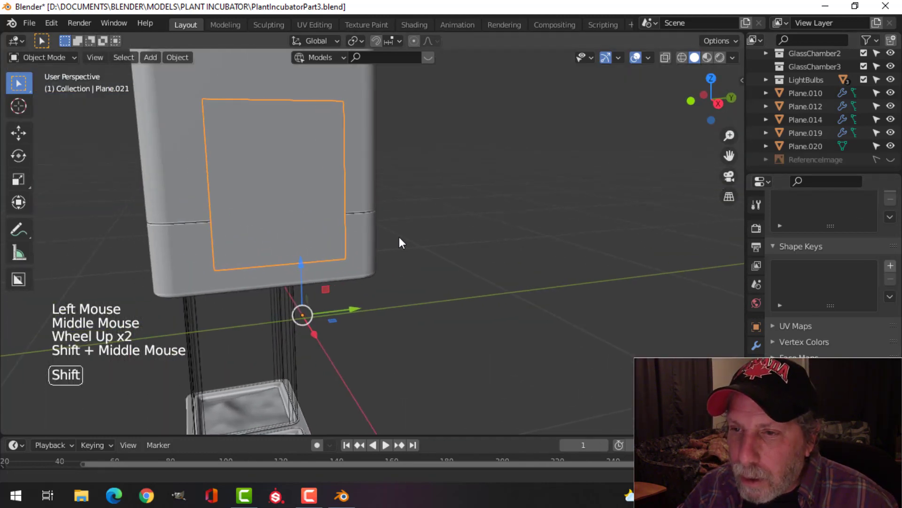
{"action": "key", "text": "ctrl+KP_3"}
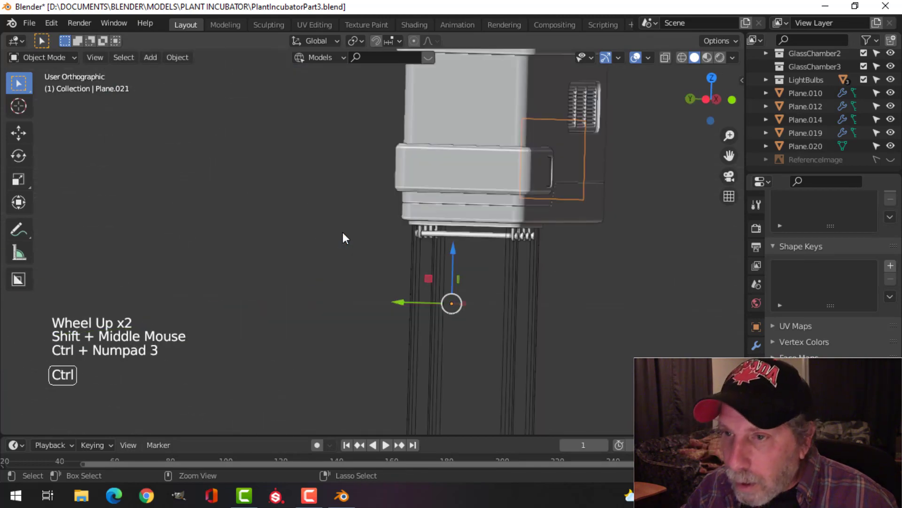
{"action": "key", "text": "KP_3"}
{"action": "key", "text": "alt+a"}
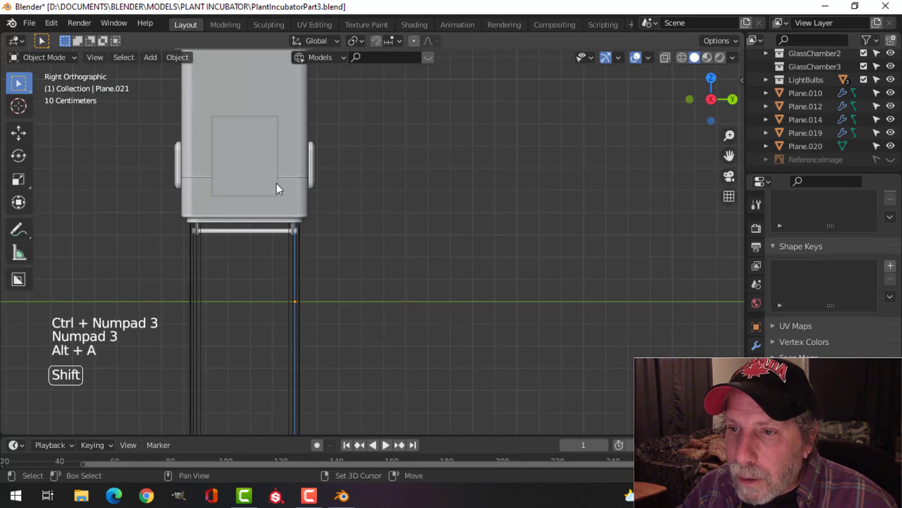
{"action": "middle_click_drag", "start_coordinate": [276, 183], "coordinate": [321, 204], "text": "shift"}
{"action": "scroll", "coordinate": [311, 204], "scroll_direction": "up", "scroll_amount": 2}
- Select the side panel together with the upper housing body and isolate both in local view
{"action": "left_click", "coordinate": [328, 192]}
{"action": "key", "text": "Tab"}
{"action": "scroll", "coordinate": [321, 204], "scroll_direction": "down", "scroll_amount": 1}
{"action": "key", "text": "Tab"}
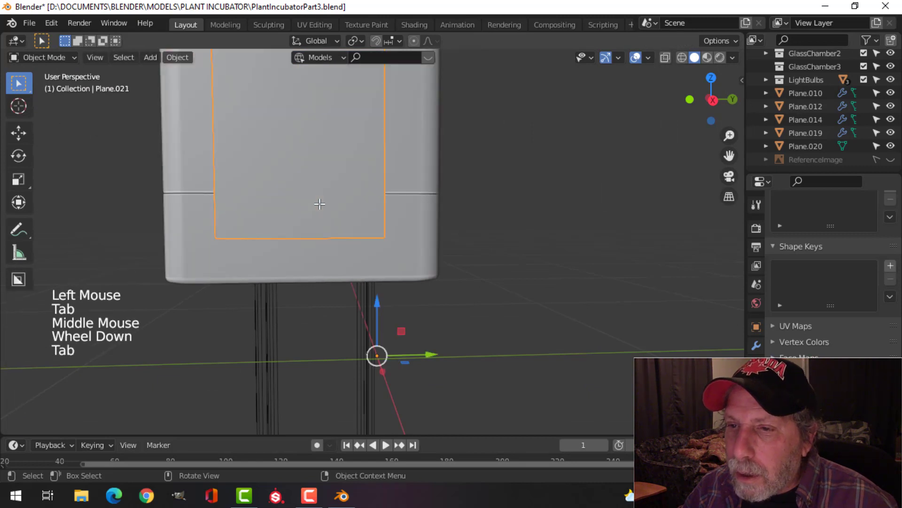
{"action": "left_click", "coordinate": [408, 154], "text": "shift"}
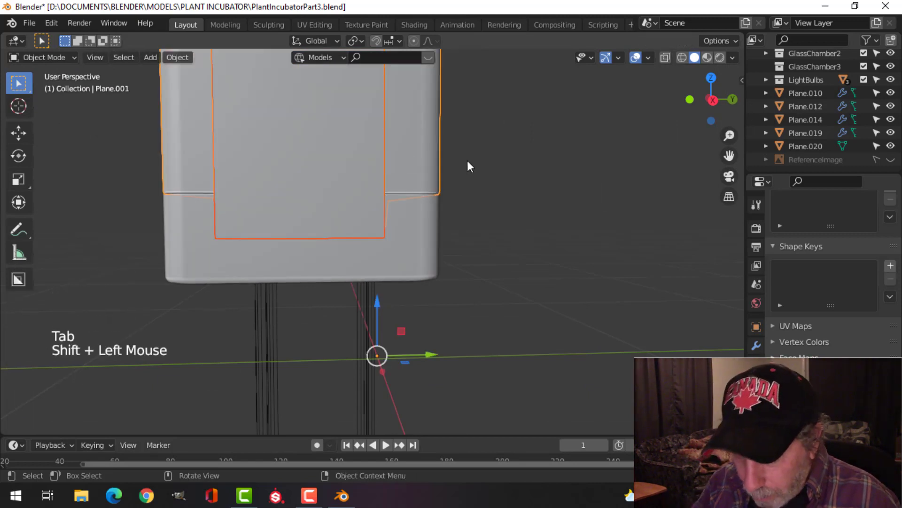
{"action": "key", "text": "KP_Divide"}
{"action": "scroll", "coordinate": [423, 233], "scroll_direction": "up", "scroll_amount": 3}
{"action": "middle_click_drag", "start_coordinate": [423, 232], "coordinate": [425, 206], "text": "shift"}
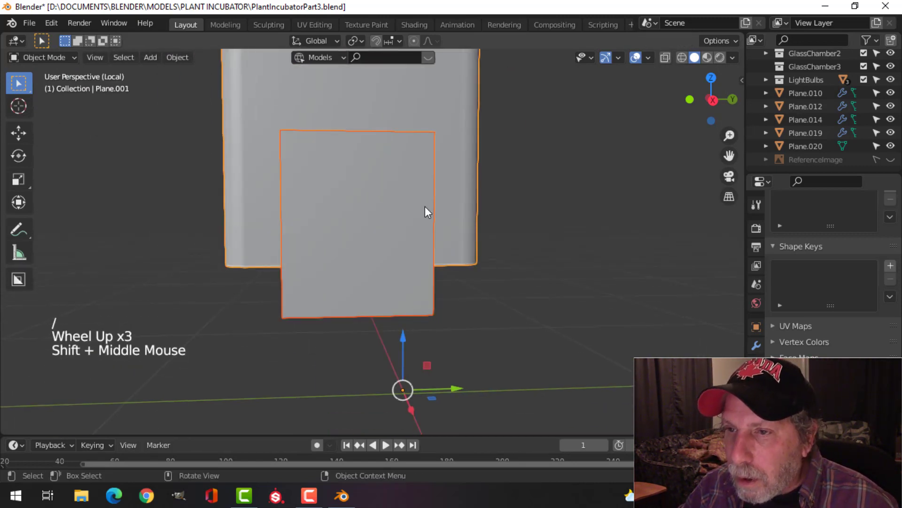
- Round all four corners of the side panel with a 0.0222 m vertex bevel of 4 segments
{"action": "key", "text": "Tab"}
{"action": "key", "text": "1"}
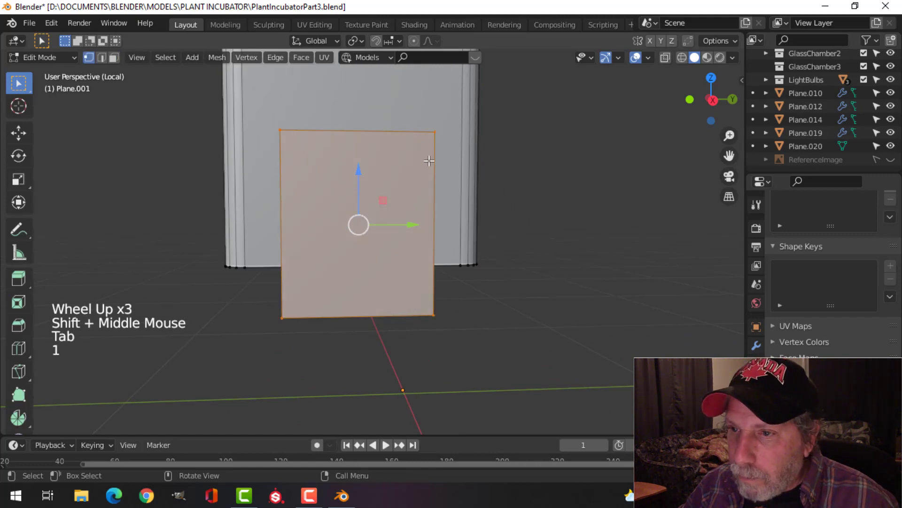
{"action": "key", "text": "Tab"}
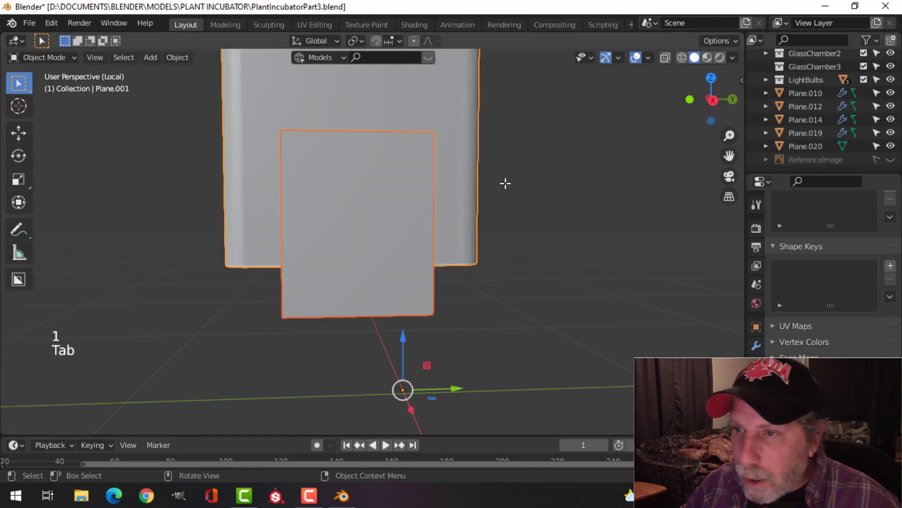
{"action": "key", "text": "Tab"}
{"action": "key", "text": "a"}
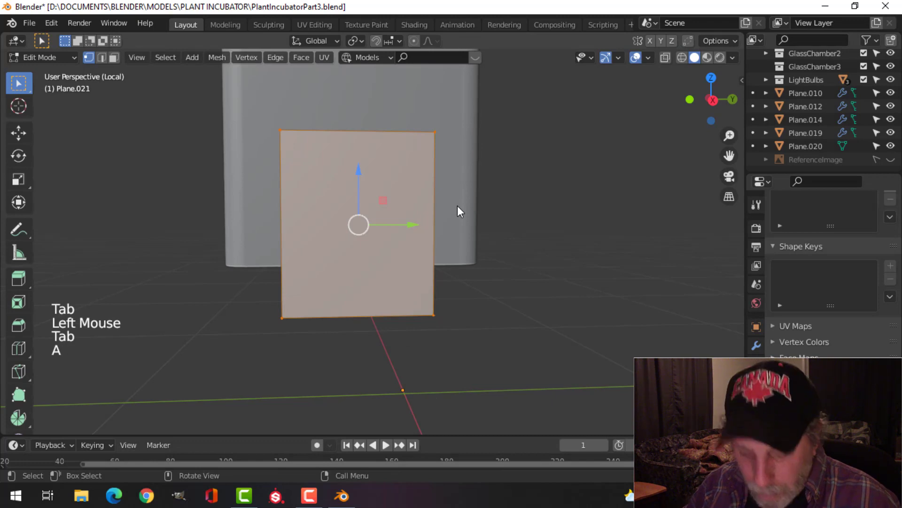
{"action": "key", "text": "ctrl+shift+b"}
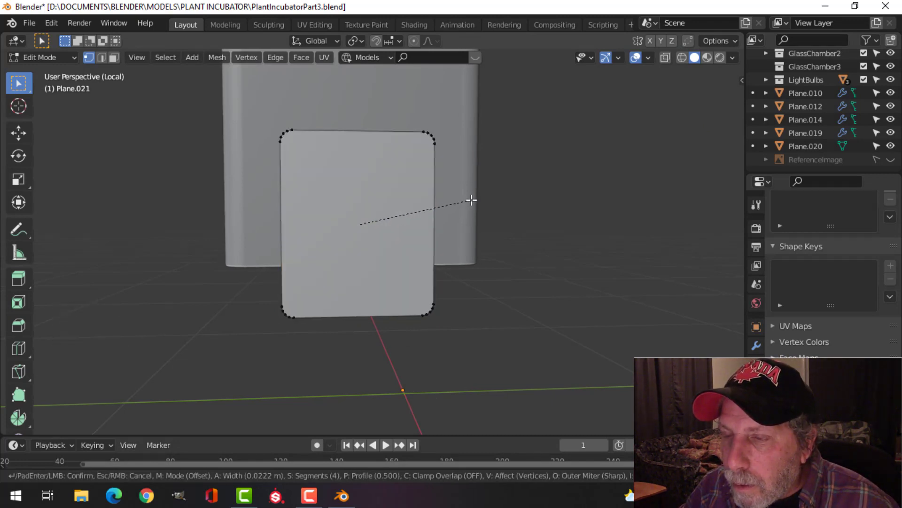
{"action": "left_click", "coordinate": [471, 199]}
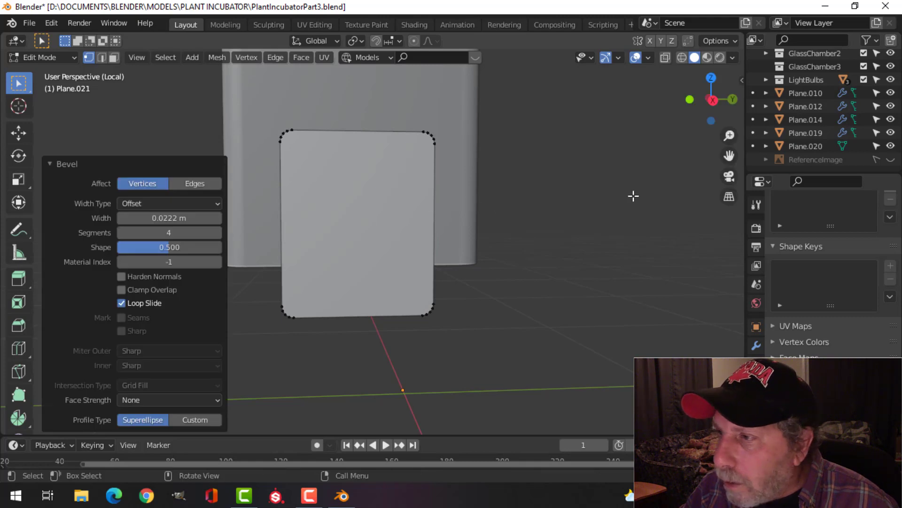
{"action": "key", "text": "Tab"}
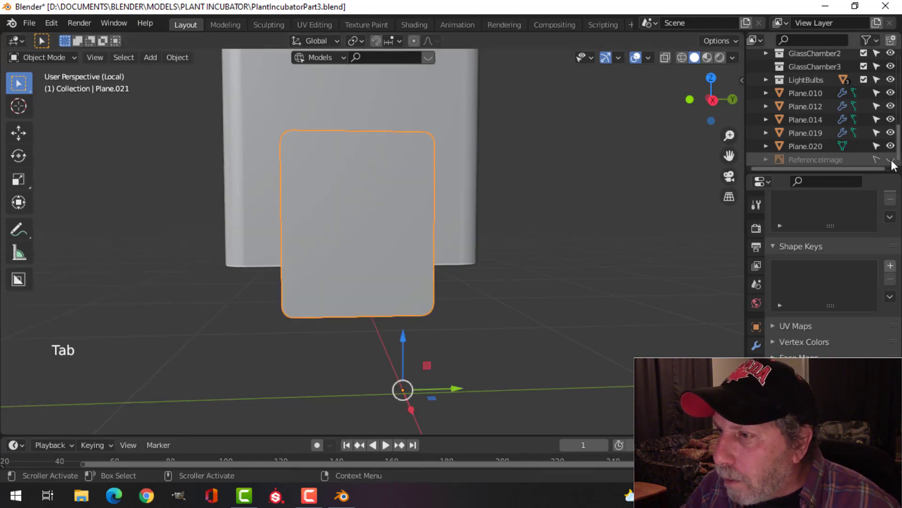
- Show the reference image again, leave local view, compare the panel with the reference and reopen its mesh for editing
{"action": "scroll", "coordinate": [556, 257], "scroll_direction": "down", "scroll_amount": 3}
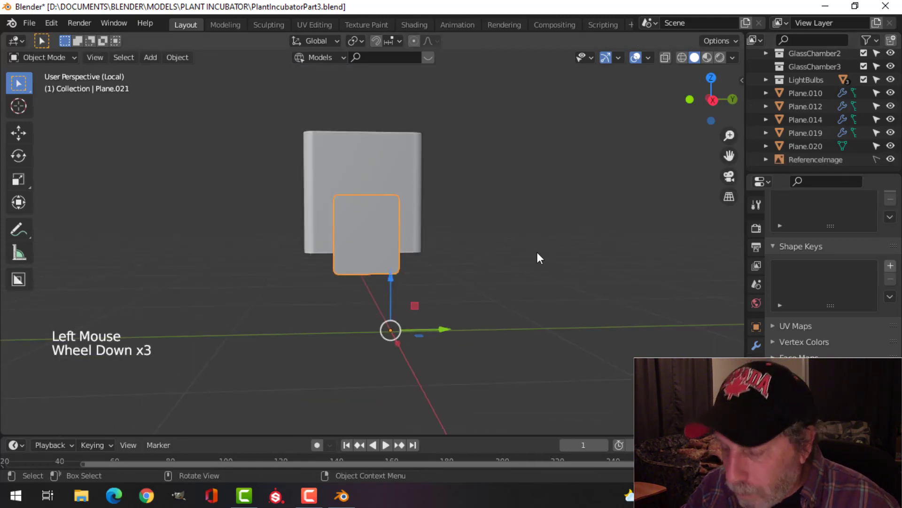
{"action": "key", "text": "KP_Divide"}
{"action": "middle_click_drag", "start_coordinate": [517, 190], "coordinate": [554, 234], "text": "shift"}
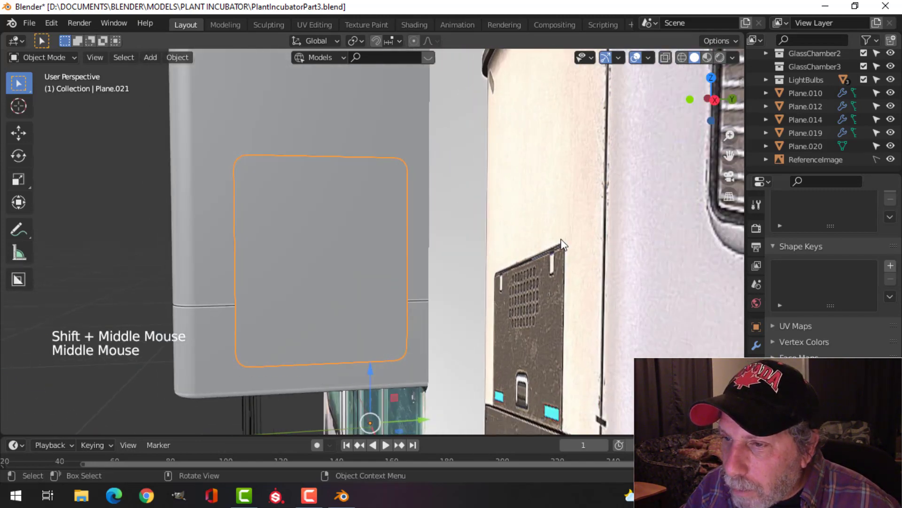
{"action": "scroll", "coordinate": [366, 230], "scroll_direction": "down", "scroll_amount": 1}
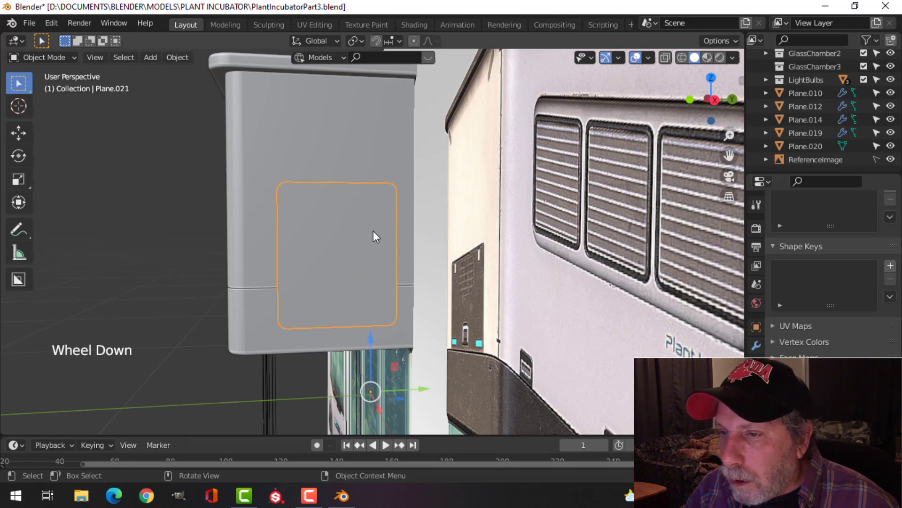
{"action": "key", "text": "Tab"}
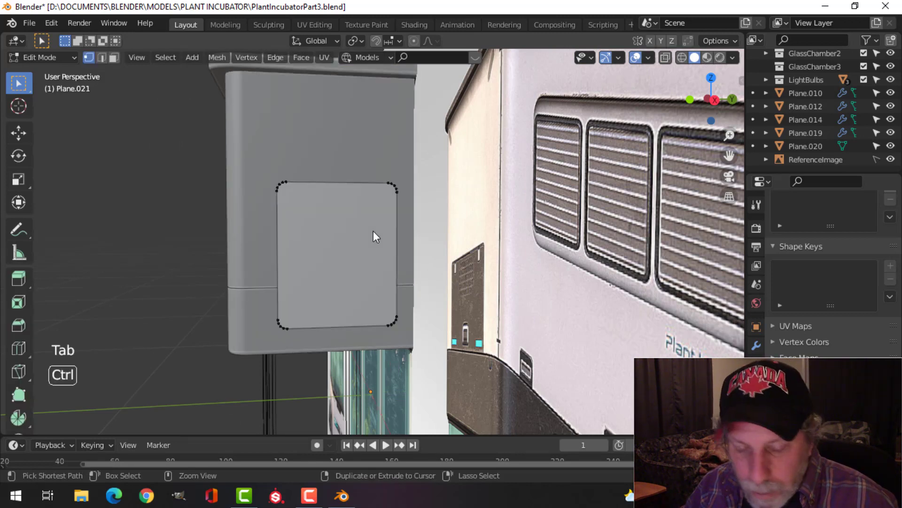
- Undo the previous corner rounding and round all four panel corners with a 0.0155 m vertex bevel of 4 segments
{"action": "key", "text": "ctrl+z"}
{"action": "key", "text": "ctrl+z"}
{"action": "key", "text": "ctrl+z"}
{"action": "key", "text": "ctrl+z"}
{"action": "key", "text": "ctrl+z"}
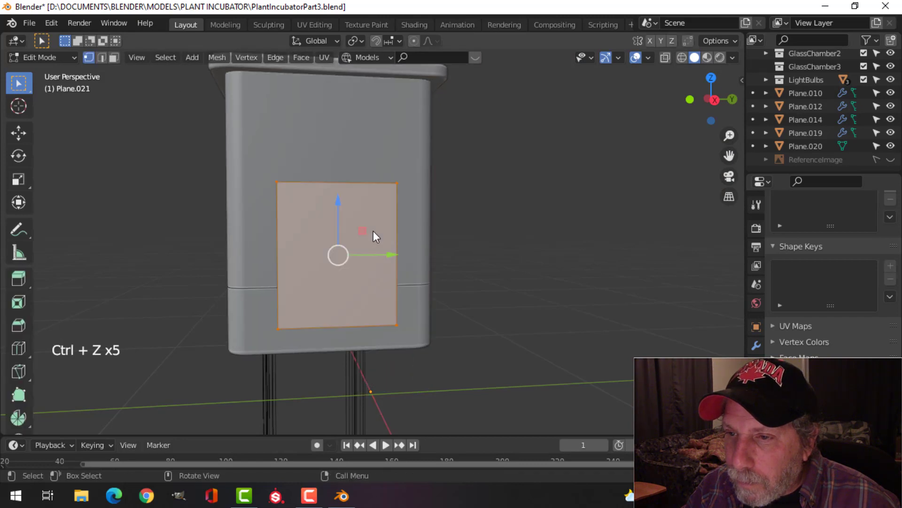
{"action": "key", "text": "ctrl+shift+b"}
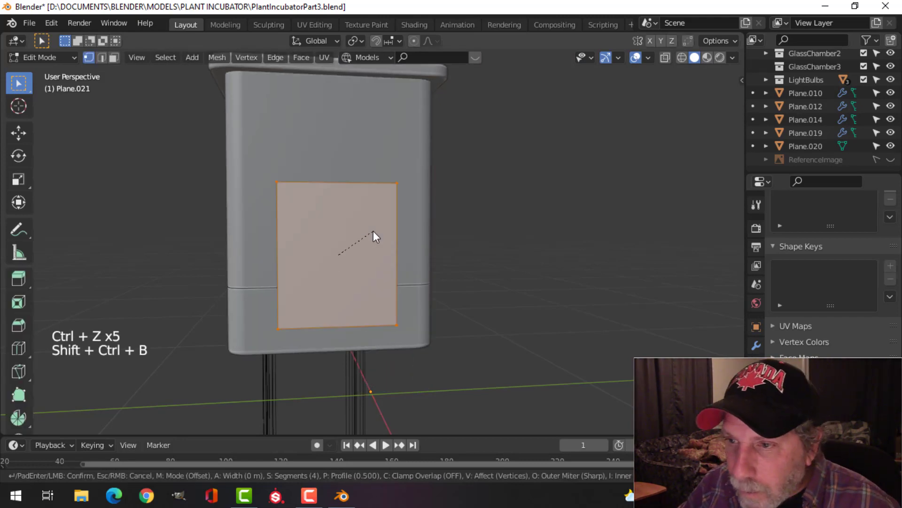
{"action": "left_click", "coordinate": [394, 226]}
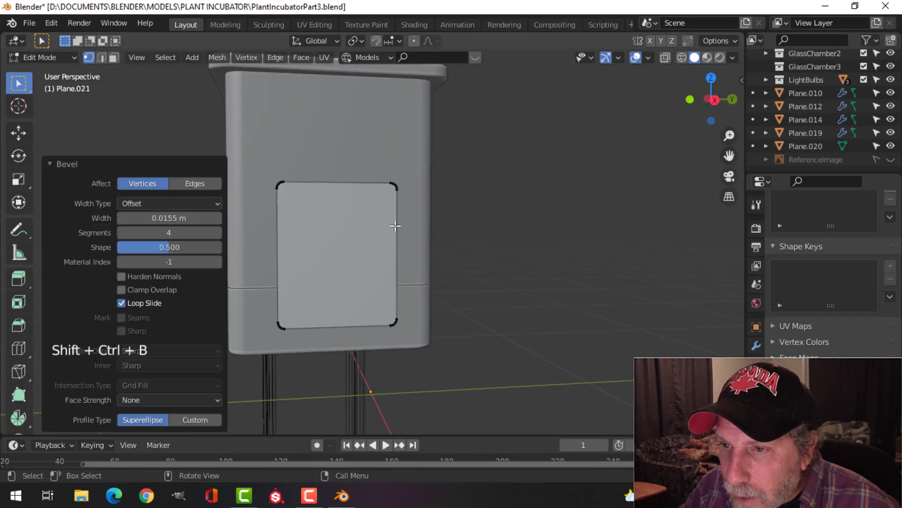
{"action": "key", "text": "Tab"}
- Select the newly rounded side panel plus the upper housing body and isolate them in local view from the right
{"action": "scroll", "coordinate": [398, 225], "scroll_direction": "down", "scroll_amount": 2}
{"action": "key", "text": "alt+a"}
{"action": "mouse_move", "coordinate": [369, 243]}
{"action": "middle_mouse_down"}
{"action": "mouse_move", "coordinate": [411, 267]}
{"action": "mouse_move", "coordinate": [371, 234]}
{"action": "mouse_move", "coordinate": [379, 246]}
{"action": "middle_mouse_up"}
{"action": "scroll", "coordinate": [423, 272], "scroll_direction": "up", "scroll_amount": 1}
{"action": "left_click", "coordinate": [378, 245]}
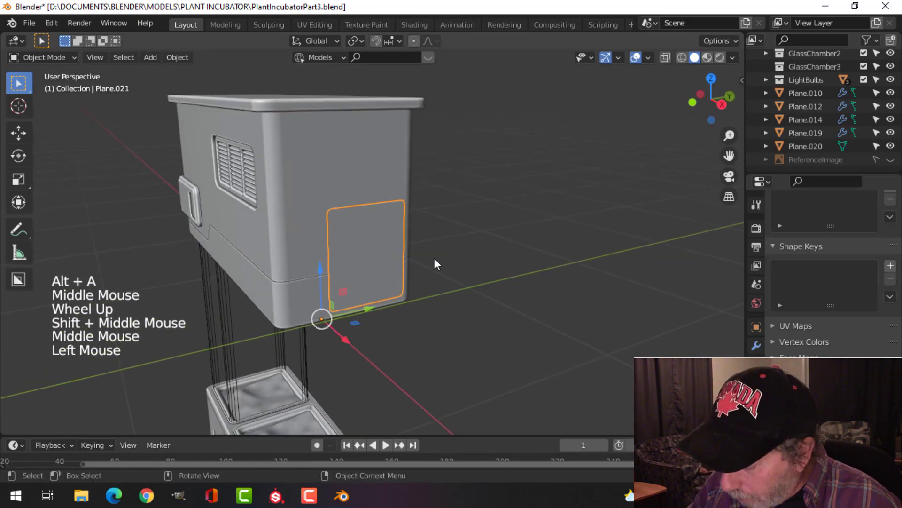
{"action": "key", "text": "KP_3"}
{"action": "scroll", "coordinate": [329, 211], "scroll_direction": "up", "scroll_amount": 1}
{"action": "left_click", "coordinate": [311, 128], "text": "shift"}
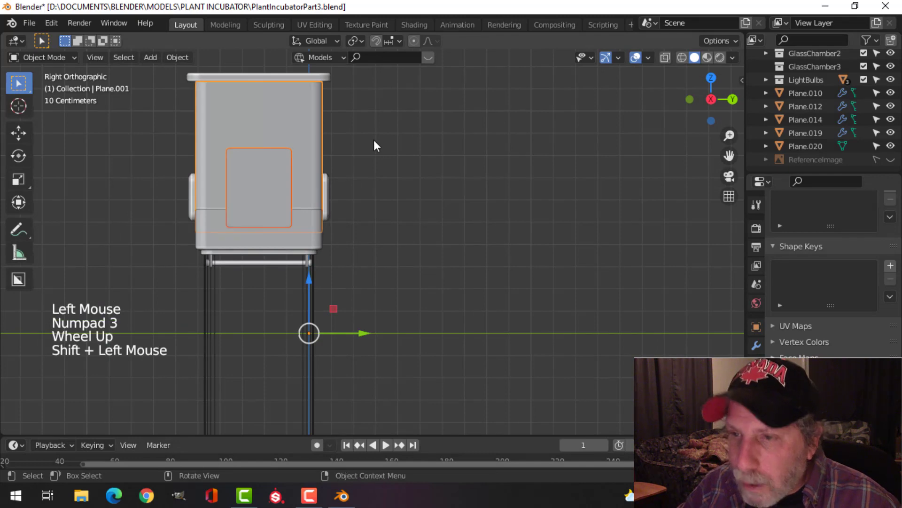
{"action": "key", "text": "KP_Divide"}
{"action": "scroll", "coordinate": [425, 245], "scroll_direction": "up", "scroll_amount": 3}
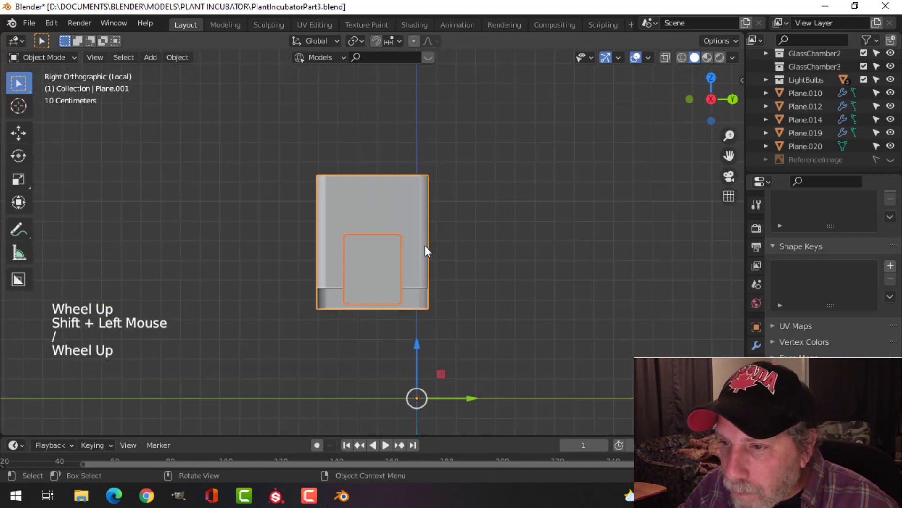
- Edit the panel and housing body together and cut the panel's outline into the housing end with Knife Project
{"action": "key", "text": "alt+a"}
{"action": "middle_click_drag", "start_coordinate": [478, 267], "coordinate": [424, 193], "text": "shift"}
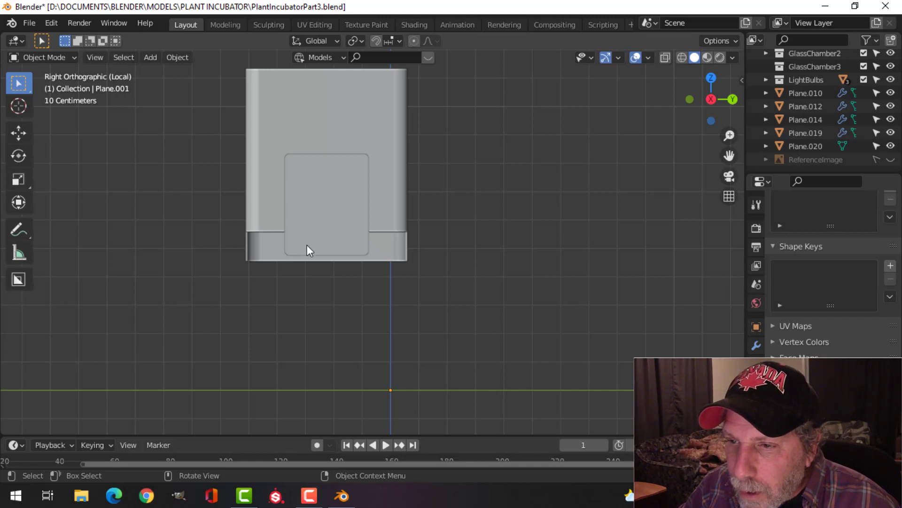
{"action": "left_click", "coordinate": [332, 201]}
{"action": "left_click", "coordinate": [348, 141], "text": "shift"}
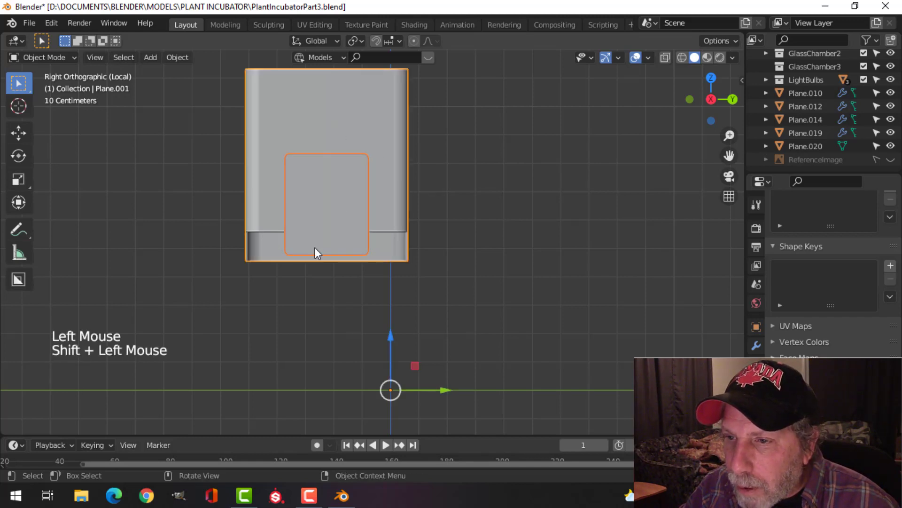
{"action": "key", "text": "Tab"}
{"action": "key", "text": "a"}
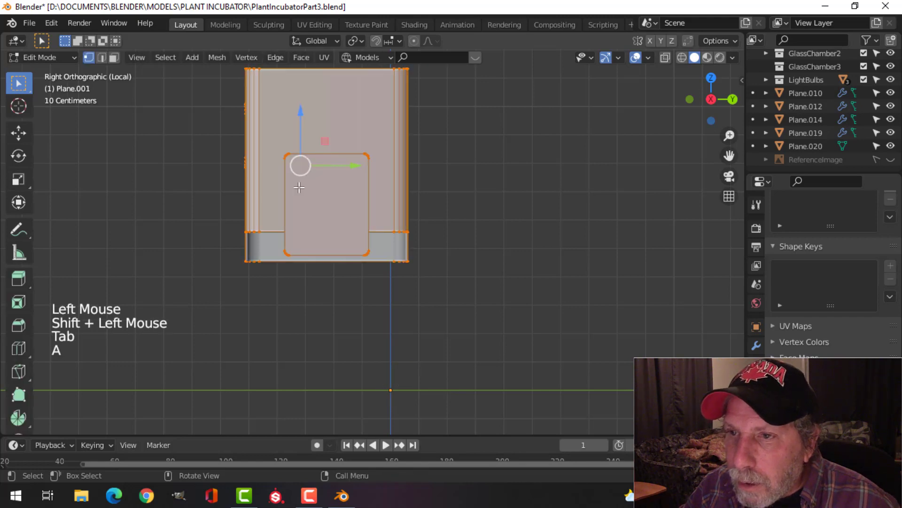
{"action": "left_click", "coordinate": [219, 57]}
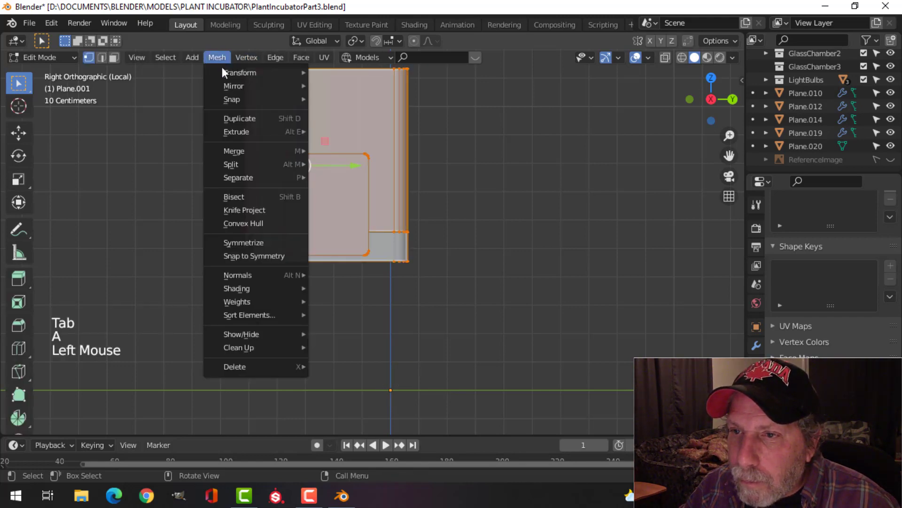
{"action": "left_click", "coordinate": [239, 208]}
{"action": "key", "text": "alt+a"}
- Delete the face of the loose side panel floating in front of the housing end
{"action": "middle_click_drag", "start_coordinate": [329, 221], "coordinate": [258, 248]}
{"action": "scroll", "coordinate": [395, 216], "scroll_direction": "down", "scroll_amount": 2}
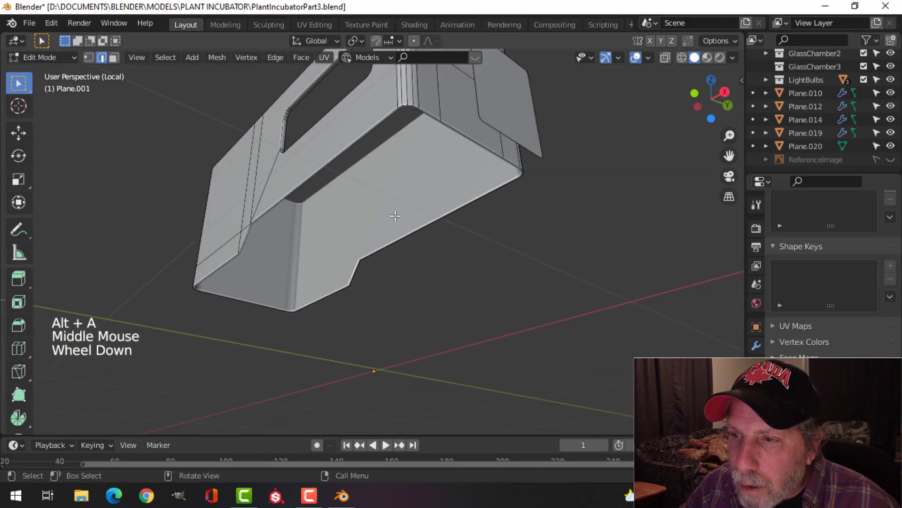
{"action": "middle_click_drag", "start_coordinate": [395, 216], "coordinate": [404, 231], "text": "shift"}
{"action": "middle_click_drag", "start_coordinate": [404, 230], "coordinate": [430, 279]}
{"action": "left_click", "coordinate": [482, 237]}
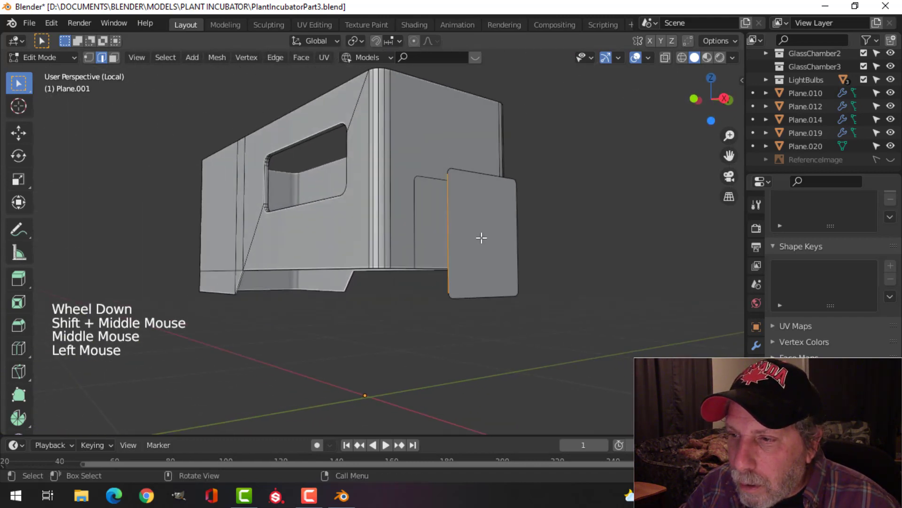
{"action": "key", "text": "3"}
{"action": "left_click", "coordinate": [483, 235]}
{"action": "key", "text": "x"}
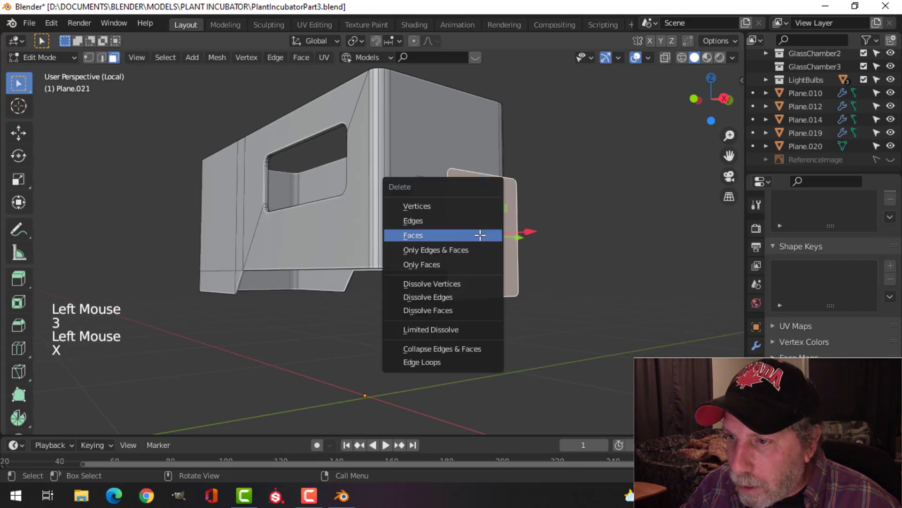
{"action": "left_click", "coordinate": [465, 235]}
- Extrude the rounded panel face cut into the housing end inward to form a shallow recess
{"action": "left_click", "coordinate": [464, 233]}
{"action": "middle_click_drag", "start_coordinate": [464, 234], "coordinate": [432, 248]}
{"action": "scroll", "coordinate": [443, 287], "scroll_direction": "up", "scroll_amount": 2}
{"action": "key", "text": "e"}
{"action": "left_click", "coordinate": [503, 267]}
{"action": "key", "text": "alt+a"}
- Delete the lower side face of the recess in the housing end
{"action": "scroll", "coordinate": [422, 282], "scroll_direction": "up", "scroll_amount": 2}
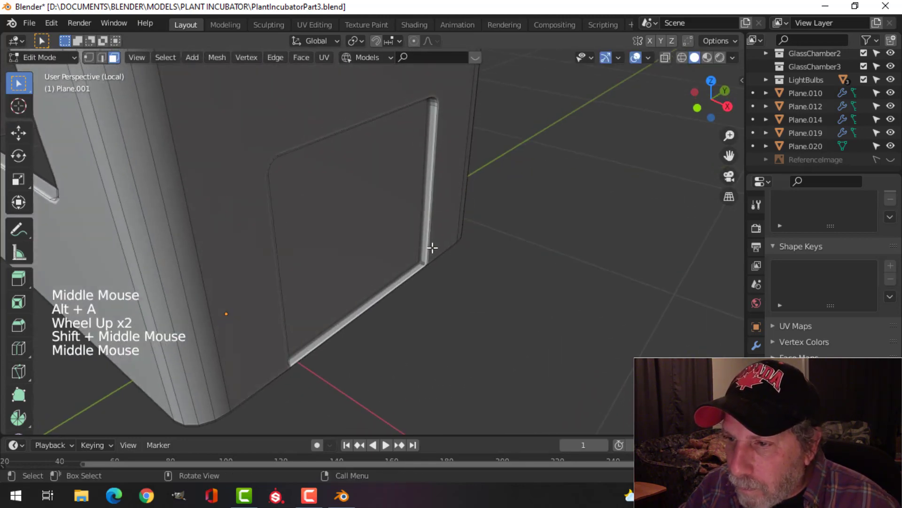
{"action": "left_click", "coordinate": [395, 283]}
{"action": "key", "text": "x"}
{"action": "left_click", "coordinate": [399, 284]}
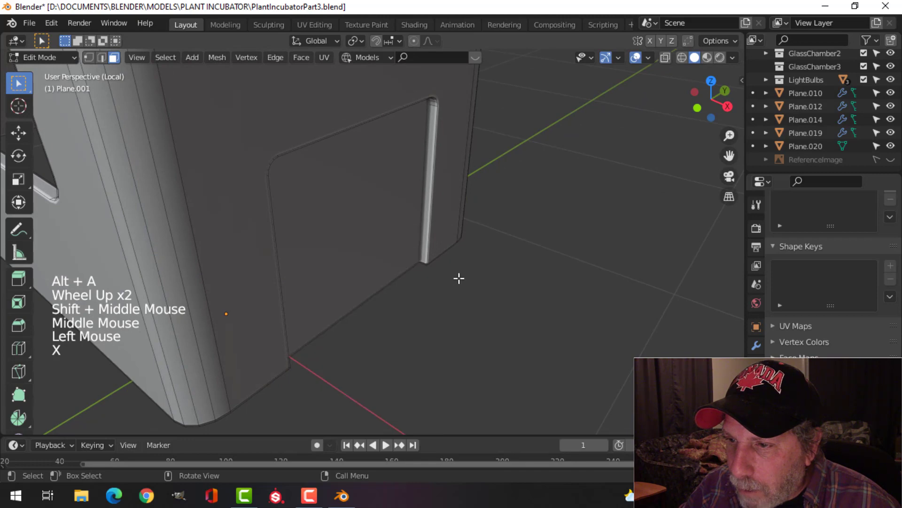
- Leave local view and show the full model beside the reference image, with the housing's recessed end in view
{"action": "key", "text": "Tab"}
{"action": "scroll", "coordinate": [464, 266], "scroll_direction": "down", "scroll_amount": 4}
{"action": "key", "text": "alt+a"}
{"action": "middle_click_drag", "start_coordinate": [466, 264], "coordinate": [557, 219]}
{"action": "key", "text": "slash"}
{"action": "scroll", "coordinate": [430, 232], "scroll_direction": "up", "scroll_amount": 2}
{"action": "middle_click_drag", "start_coordinate": [430, 233], "coordinate": [461, 276], "text": "shift"}
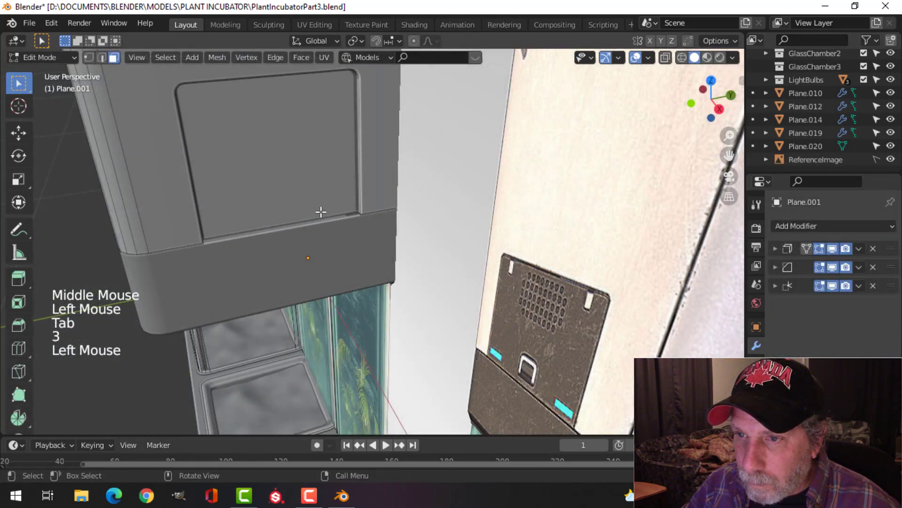
- Duplicate the recess's back face and move the copy about 0.012 m outward along X
{"action": "key", "text": "3"}
{"action": "left_click", "coordinate": [281, 179]}
{"action": "middle_click_drag", "start_coordinate": [281, 178], "coordinate": [336, 189]}
{"action": "scroll", "coordinate": [420, 210], "scroll_direction": "up", "scroll_amount": 2}
{"action": "middle_click_drag", "start_coordinate": [420, 210], "coordinate": [355, 197], "text": "shift"}
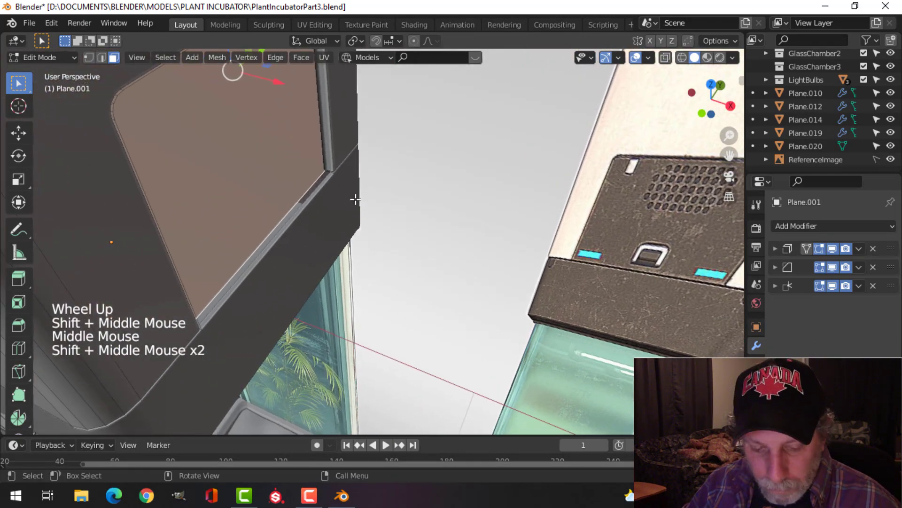
{"action": "key", "text": "shift+d"}
{"action": "left_click_drag", "start_coordinate": [286, 89], "coordinate": [296, 94]}
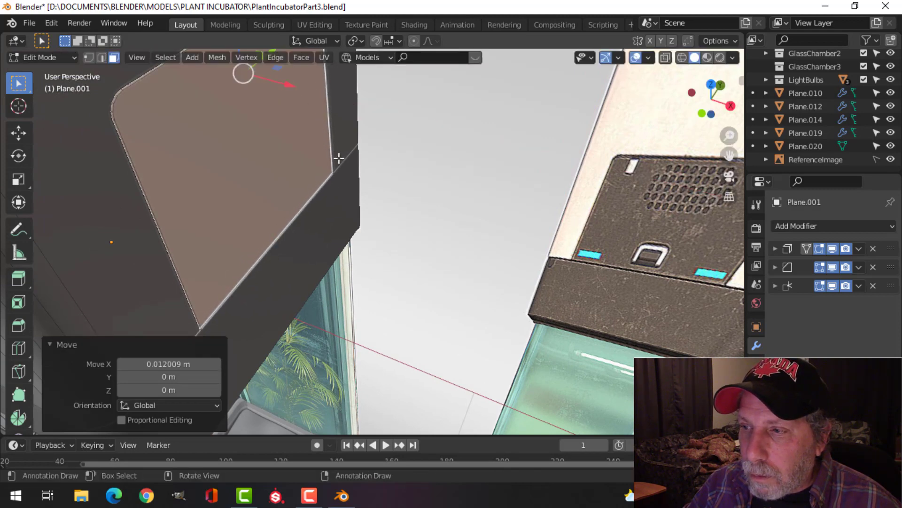
- Move the duplicated face further outward along X, clear of the housing end
{"action": "scroll", "coordinate": [339, 158], "scroll_direction": "down", "scroll_amount": 2}
{"action": "middle_click_drag", "start_coordinate": [338, 155], "coordinate": [376, 173]}
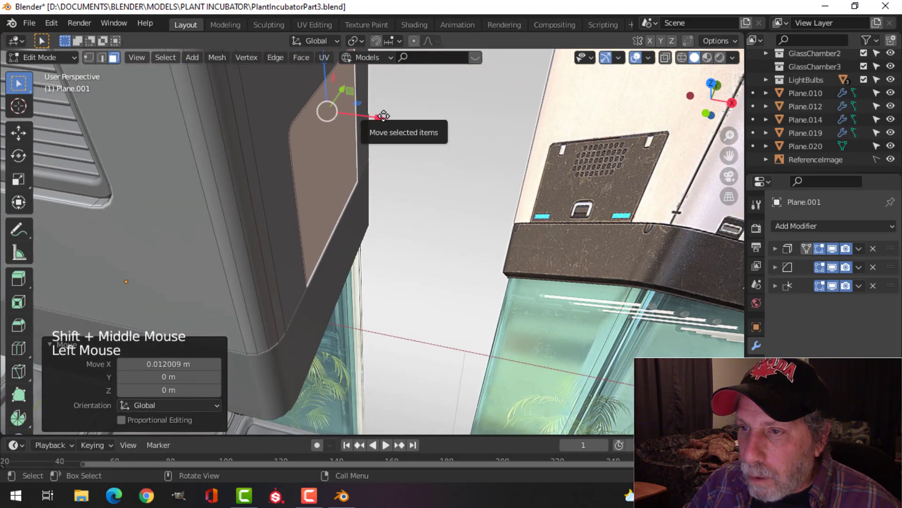
{"action": "left_click_drag", "start_coordinate": [376, 112], "coordinate": [412, 114]}
{"action": "middle_click_drag", "start_coordinate": [412, 114], "coordinate": [332, 161], "text": "shift"}
{"action": "key", "text": "alt+a"}
{"action": "key", "text": "Tab"}
{"action": "left_click", "coordinate": [269, 139]}
{"action": "key", "text": "Tab"}
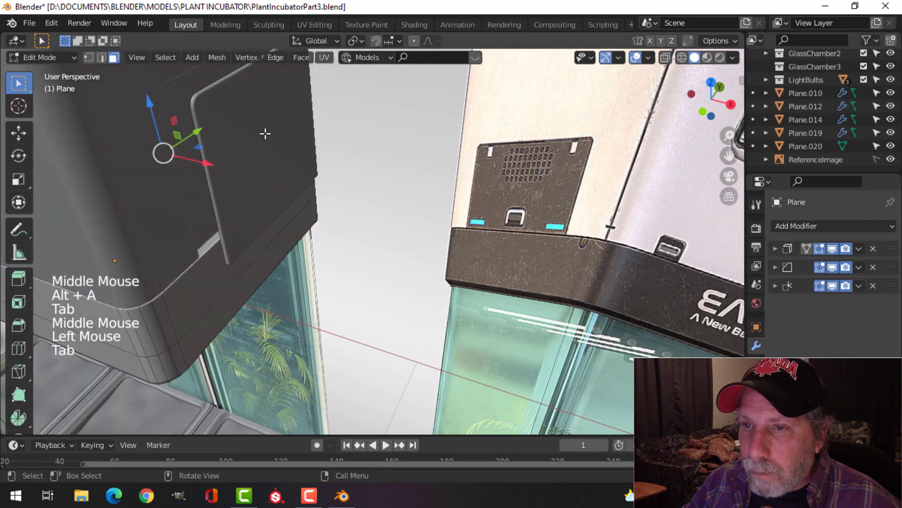
{"action": "key", "text": "Tab"}
{"action": "left_click", "coordinate": [235, 99]}
{"action": "key", "text": "Tab"}
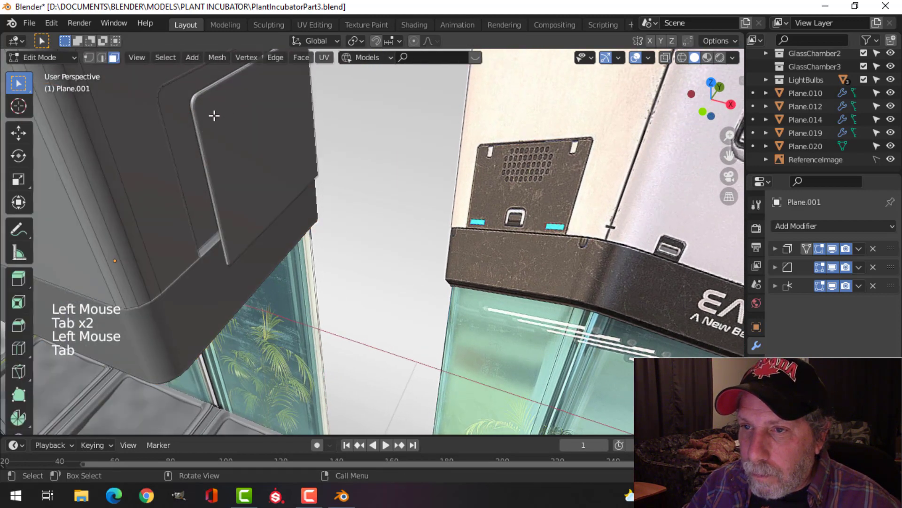
- Select the floating panel with its linked geometry and separate it from the housing body into its own object
{"action": "left_click", "coordinate": [300, 127]}
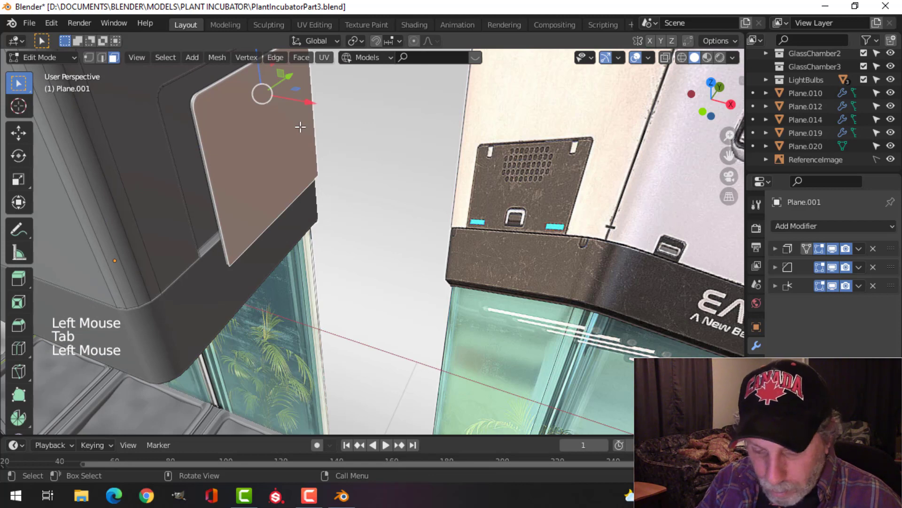
{"action": "key", "text": "ctrl+l"}
{"action": "key", "text": "p"}
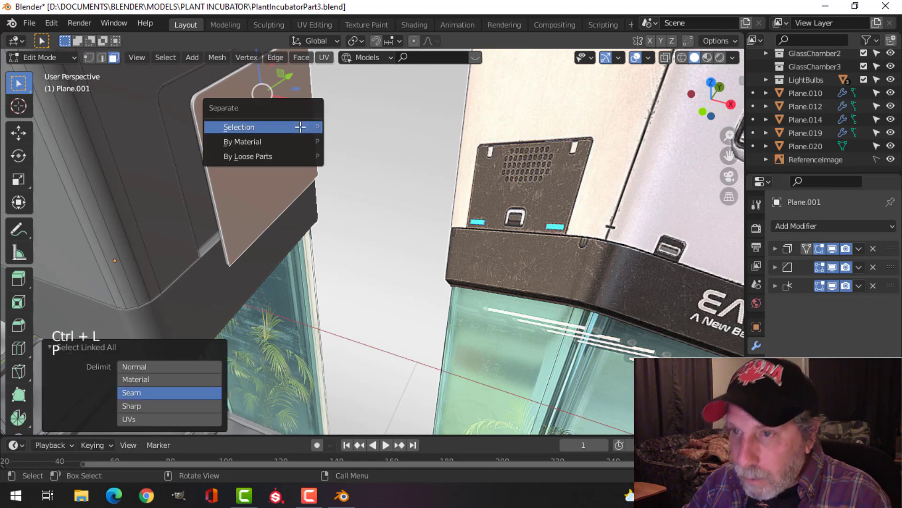
{"action": "left_click", "coordinate": [298, 125]}
- Select the separated panel in Object Mode and apply the first modifier in its stack
{"action": "key", "text": "Tab"}
{"action": "left_click", "coordinate": [236, 128]}
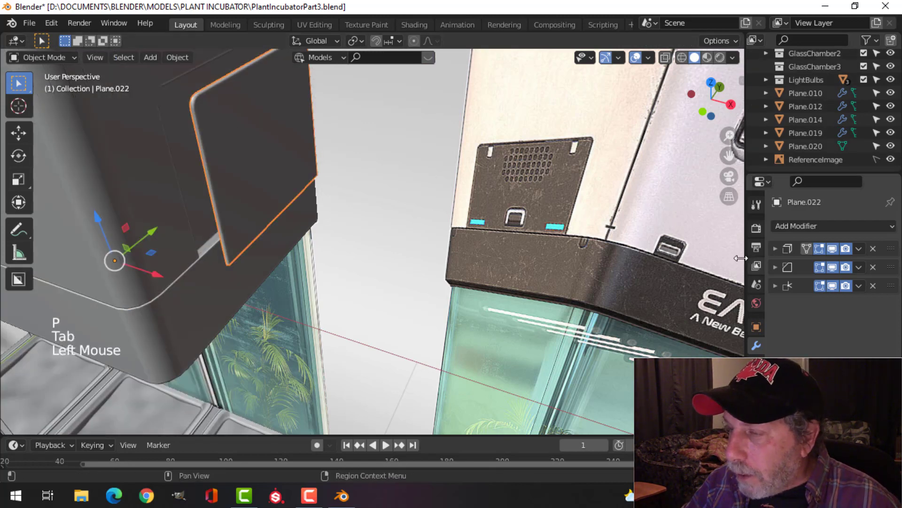
{"action": "left_click", "coordinate": [858, 249]}
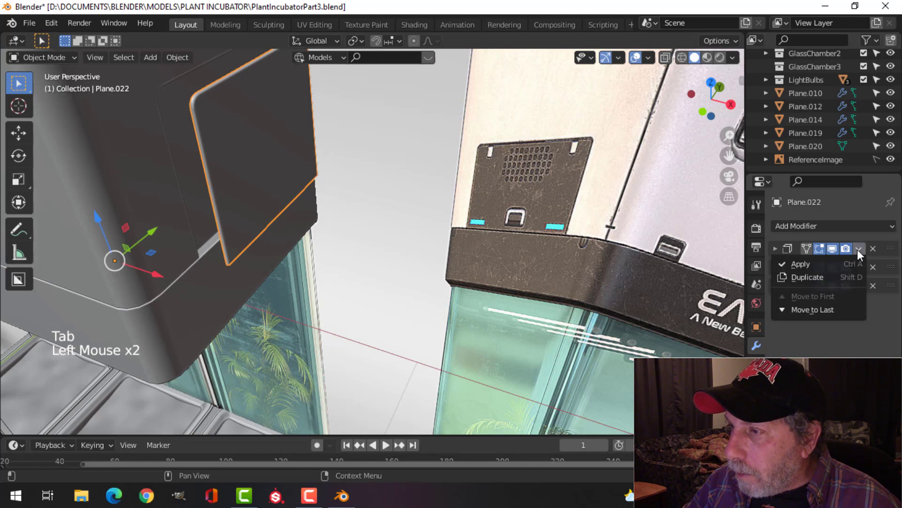
{"action": "left_click", "coordinate": [826, 261]}
- Delete the large back face of the separated panel, on the side toward the housing
{"action": "middle_click_drag", "start_coordinate": [369, 180], "coordinate": [418, 182]}
{"action": "key", "text": "Tab"}
{"action": "left_click", "coordinate": [483, 166]}
{"action": "left_click", "coordinate": [479, 170]}
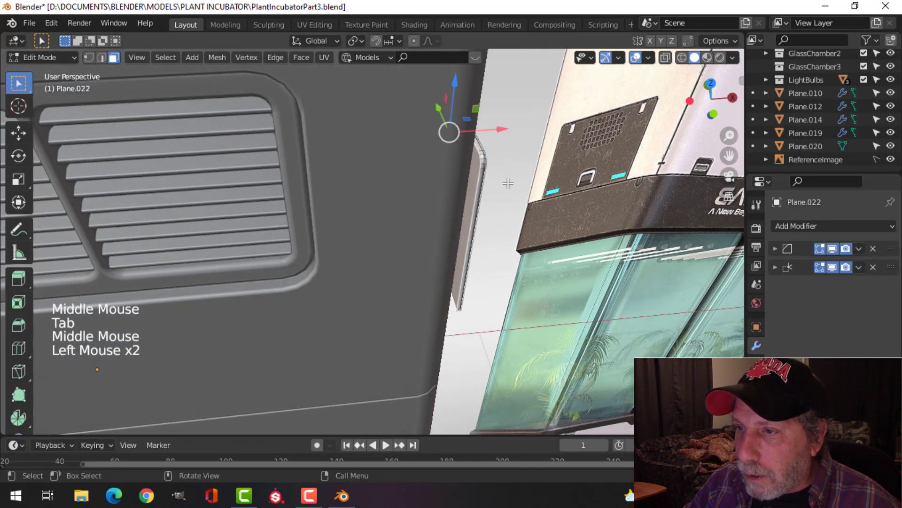
{"action": "middle_click_drag", "start_coordinate": [480, 170], "coordinate": [483, 188]}
{"action": "key", "text": "x"}
- Move the panel's whole mesh about -0.0571 m along X into the recess of the housing end
{"action": "key", "text": "a"}
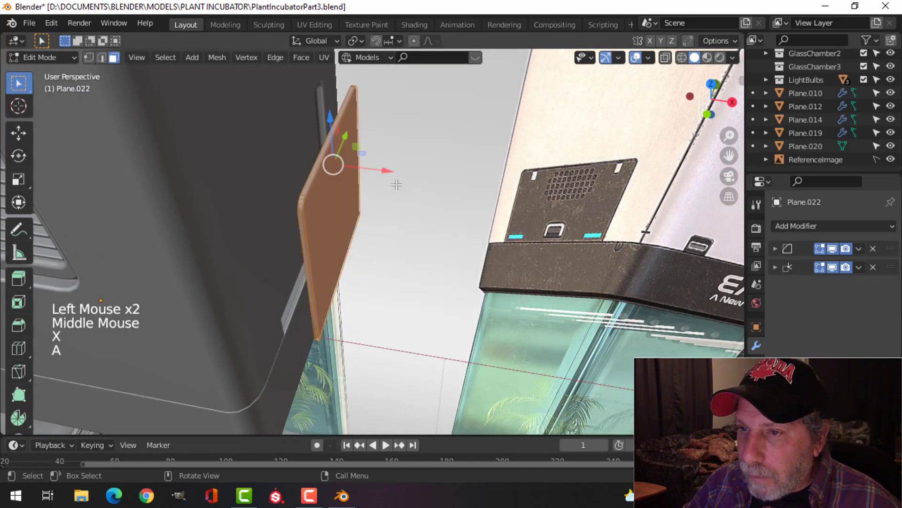
{"action": "left_click_drag", "start_coordinate": [383, 170], "coordinate": [338, 168]}
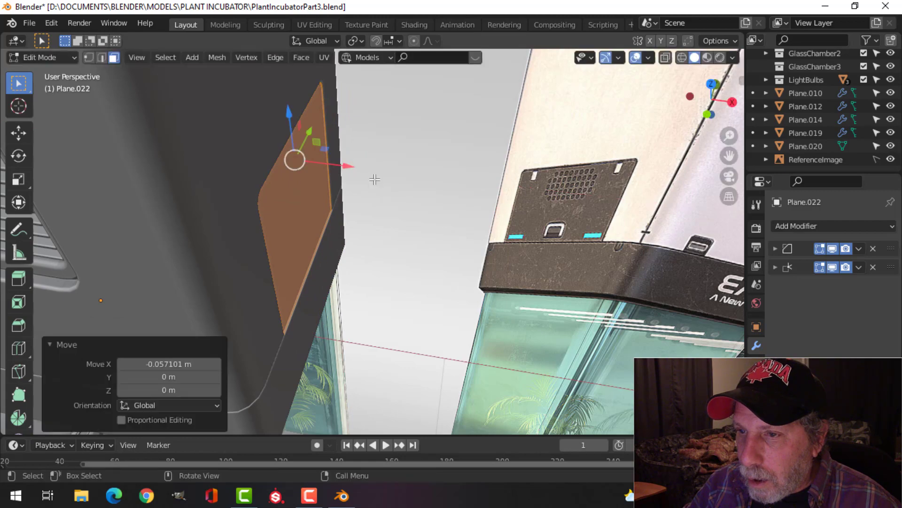
{"action": "key", "text": "alt+a"}
{"action": "middle_click_drag", "start_coordinate": [338, 168], "coordinate": [374, 187]}
{"action": "key", "text": "Tab"}
- Inspect the inset panel's fit along the recess's lower seam and check its front face in Edit Mode
{"action": "scroll", "coordinate": [297, 190], "scroll_direction": "down", "scroll_amount": 2}
{"action": "key", "text": "alt+a"}
{"action": "middle_click_drag", "start_coordinate": [297, 190], "coordinate": [380, 249]}
{"action": "scroll", "coordinate": [242, 151], "scroll_direction": "up", "scroll_amount": 3}
{"action": "scroll", "coordinate": [352, 235], "scroll_direction": "up", "scroll_amount": 1}
{"action": "left_click", "coordinate": [349, 206]}
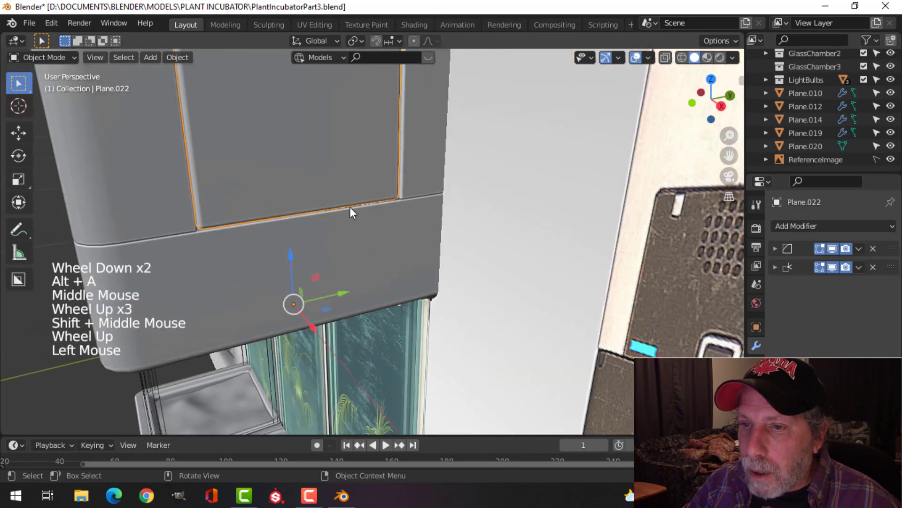
{"action": "middle_click_drag", "start_coordinate": [351, 210], "coordinate": [328, 174]}
{"action": "key", "text": "Tab"}
{"action": "key", "text": "a"}
{"action": "scroll", "coordinate": [357, 216], "scroll_direction": "down", "scroll_amount": 1}
{"action": "key", "text": "alt+a"}
{"action": "left_click", "coordinate": [325, 161]}
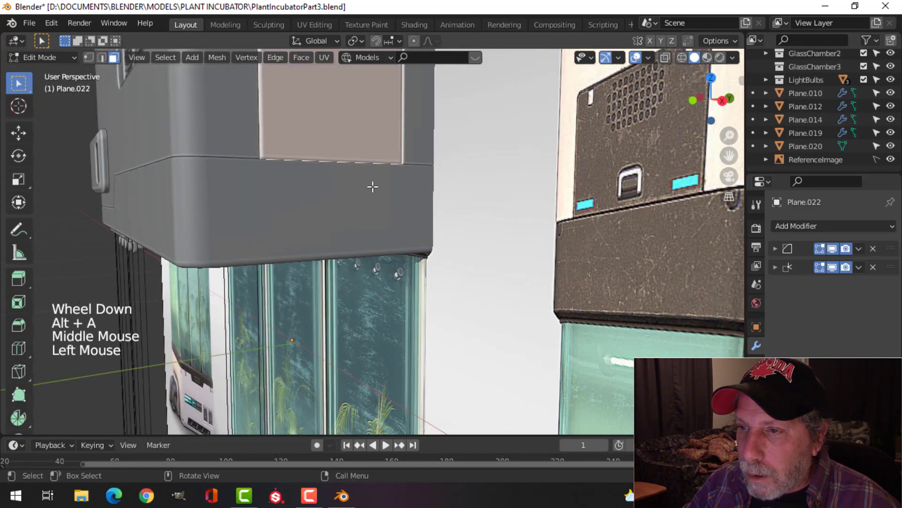
{"action": "key", "text": "alt+a"}
{"action": "scroll", "coordinate": [369, 192], "scroll_direction": "down", "scroll_amount": 3}
{"action": "key", "text": "Tab"}
- Compare the inset end panel and its gaps with the dark vented panel in the reference image
{"action": "scroll", "coordinate": [365, 202], "scroll_direction": "down", "scroll_amount": 2}
{"action": "key", "text": "alt+a"}
{"action": "middle_click_drag", "start_coordinate": [364, 202], "coordinate": [418, 221]}
{"action": "scroll", "coordinate": [385, 230], "scroll_direction": "up", "scroll_amount": 3}
{"action": "scroll", "coordinate": [386, 231], "scroll_direction": "up", "scroll_amount": 2}
{"action": "scroll", "coordinate": [432, 236], "scroll_direction": "up", "scroll_amount": 1}
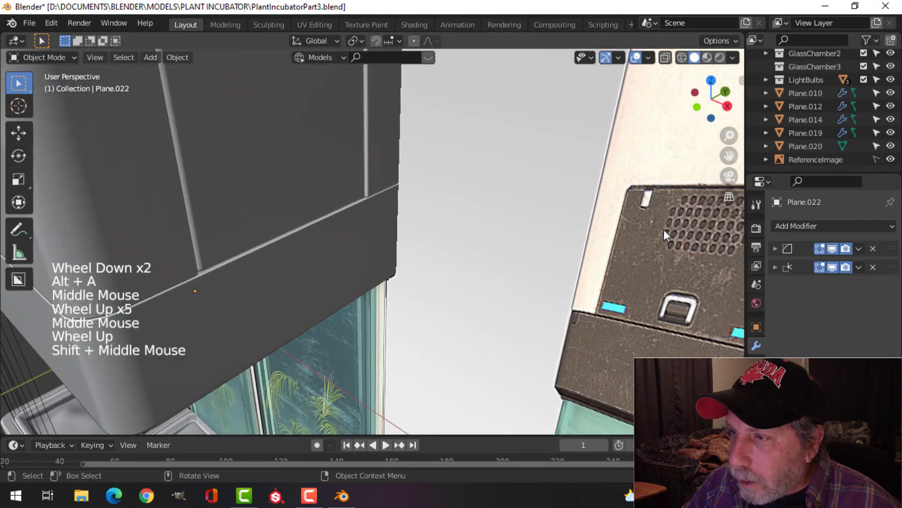
{"action": "scroll", "coordinate": [648, 235], "scroll_direction": "down", "scroll_amount": 1}
{"action": "middle_click_drag", "start_coordinate": [646, 236], "coordinate": [597, 246], "text": "shift"}
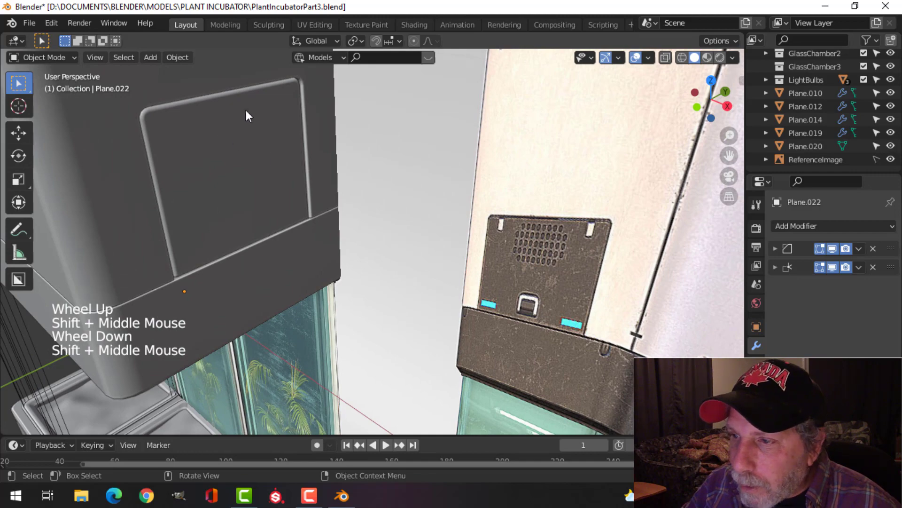
{"action": "scroll", "coordinate": [333, 229], "scroll_direction": "down", "scroll_amount": 3}
{"action": "middle_click_drag", "start_coordinate": [333, 230], "coordinate": [407, 204]}
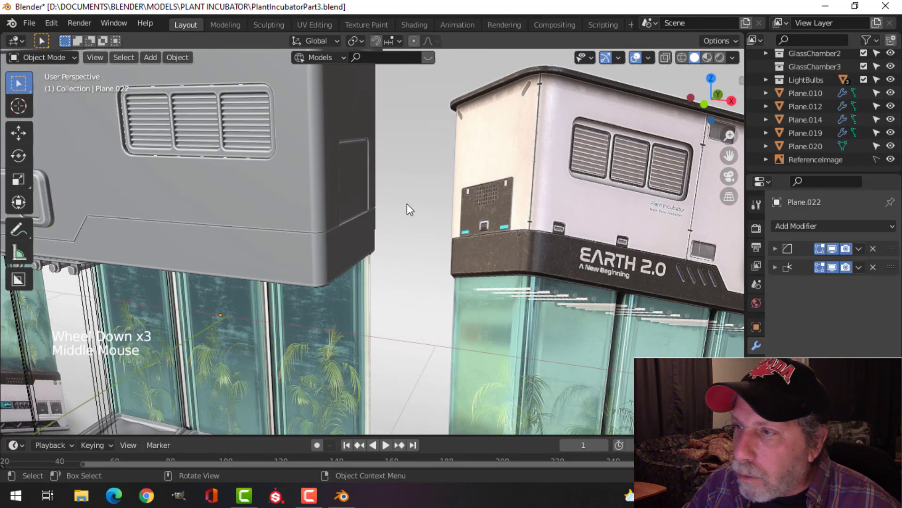
- Hide the reference image and frame the inset panel on the housing's end
{"action": "left_click", "coordinate": [891, 159]}
{"action": "middle_click_drag", "start_coordinate": [478, 197], "coordinate": [394, 163]}
{"action": "scroll", "coordinate": [400, 181], "scroll_direction": "down", "scroll_amount": 4}
{"action": "middle_click_drag", "start_coordinate": [409, 202], "coordinate": [453, 237]}
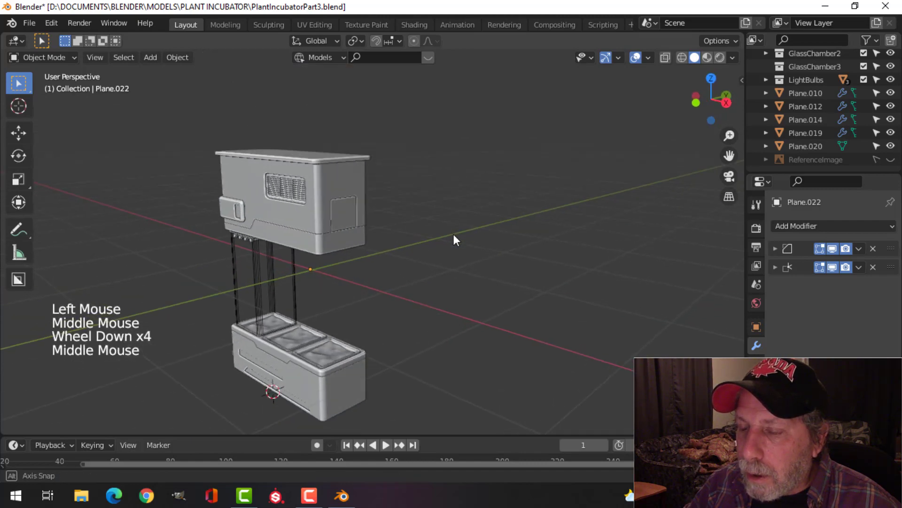
{"action": "scroll", "coordinate": [456, 243], "scroll_direction": "up", "scroll_amount": 5}
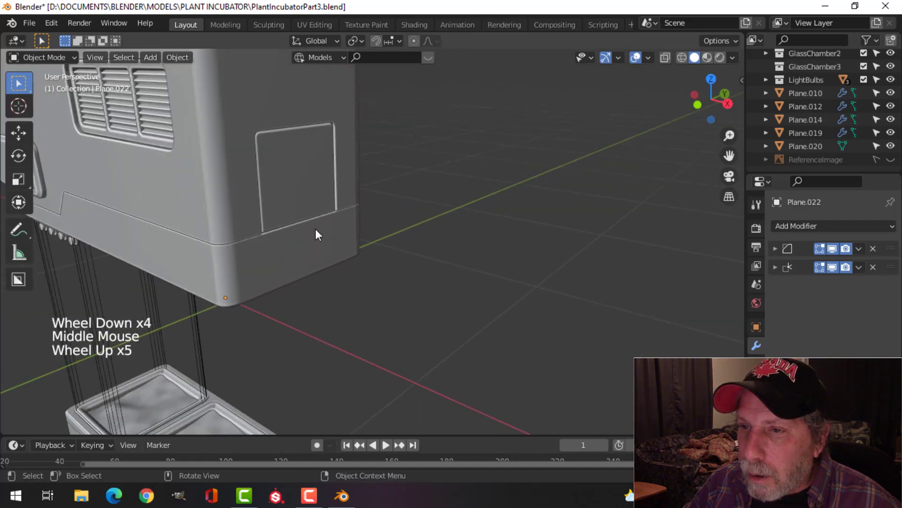
- Check the inset panel on the upper housing's end from near and far, and save the file
{"action": "scroll", "coordinate": [307, 197], "scroll_direction": "down", "scroll_amount": 1}
{"action": "middle_click_drag", "start_coordinate": [307, 196], "coordinate": [346, 230]}
{"action": "scroll", "coordinate": [316, 220], "scroll_direction": "down", "scroll_amount": 3}
{"action": "scroll", "coordinate": [334, 215], "scroll_direction": "up", "scroll_amount": 3}
{"action": "middle_click_drag", "start_coordinate": [346, 230], "coordinate": [358, 238]}
{"action": "scroll", "coordinate": [302, 244], "scroll_direction": "up", "scroll_amount": 3}
{"action": "middle_click_drag", "start_coordinate": [303, 244], "coordinate": [346, 232], "text": "shift"}
{"action": "scroll", "coordinate": [397, 242], "scroll_direction": "up", "scroll_amount": 2}
{"action": "scroll", "coordinate": [403, 268], "scroll_direction": "down", "scroll_amount": 1}
{"action": "scroll", "coordinate": [386, 230], "scroll_direction": "down", "scroll_amount": 6}
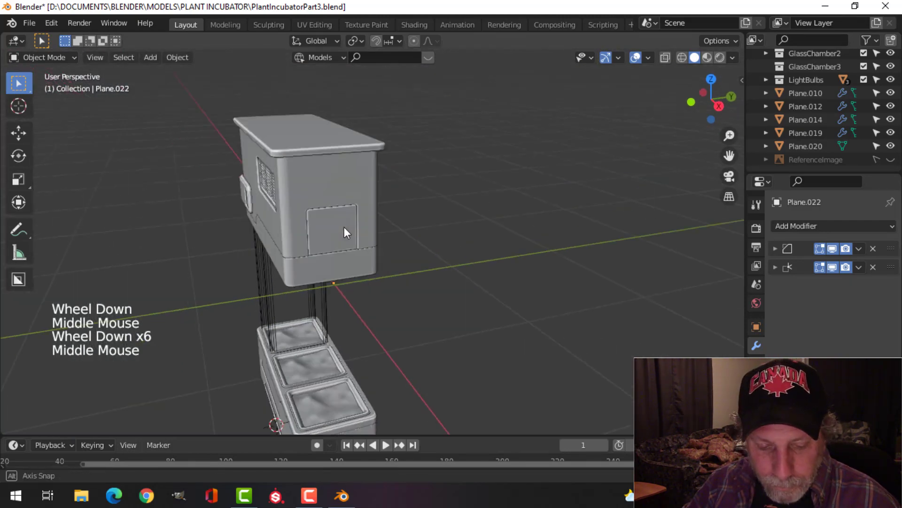
{"action": "key", "text": "ctrl+s"}
{"action": "scroll", "coordinate": [348, 267], "scroll_direction": "down", "scroll_amount": 2}
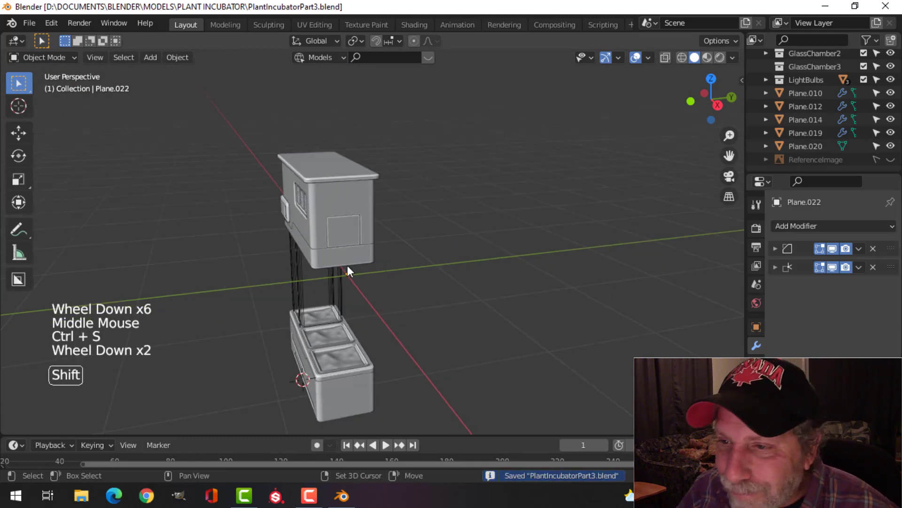
- Bring the lower base into front view and show the reference image behind the model
{"action": "middle_click_drag", "start_coordinate": [348, 267], "coordinate": [336, 249], "text": "shift"}
{"action": "middle_click_drag", "start_coordinate": [336, 249], "coordinate": [397, 211]}
{"action": "scroll", "coordinate": [356, 281], "scroll_direction": "up", "scroll_amount": 2}
{"action": "scroll", "coordinate": [395, 221], "scroll_direction": "up", "scroll_amount": 2}
{"action": "middle_click_drag", "start_coordinate": [397, 212], "coordinate": [414, 192]}
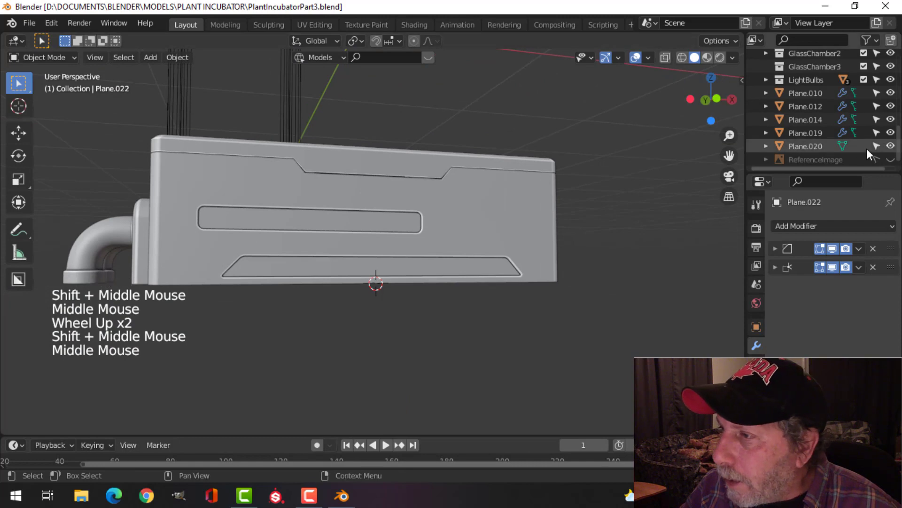
{"action": "left_click", "coordinate": [474, 186]}
{"action": "key", "text": "KP_1"}
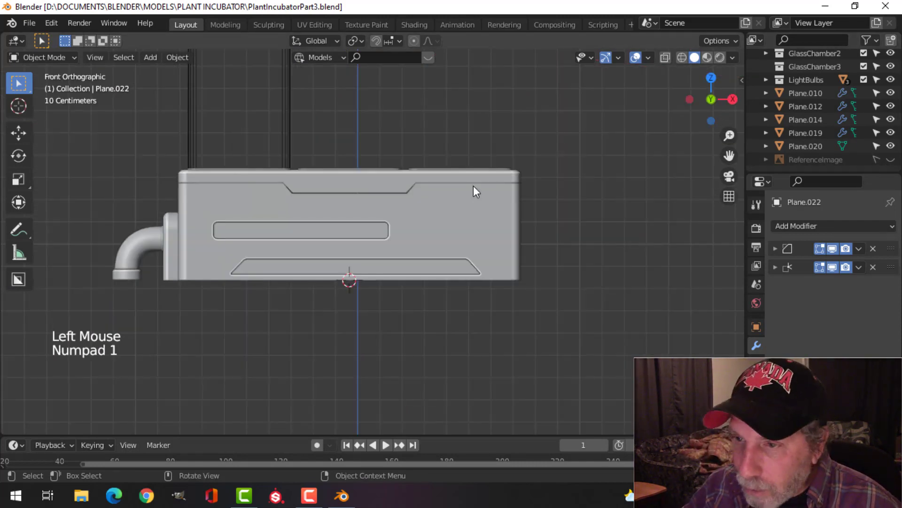
{"action": "left_click", "coordinate": [890, 160]}
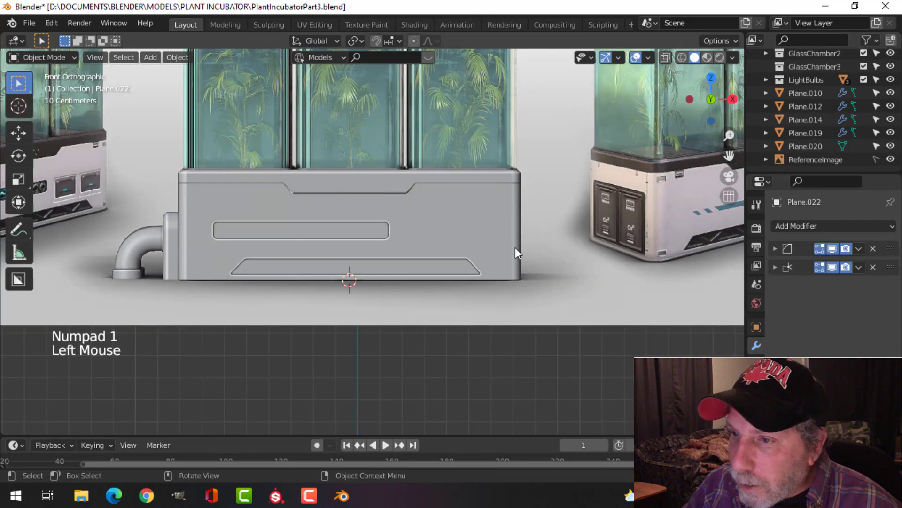
- Examine the knobs, the two square hatches and the dark triangle-patterned strip on the reference base's front
{"action": "middle_click_drag", "start_coordinate": [253, 230], "coordinate": [235, 249], "text": "shift"}
{"action": "scroll", "coordinate": [255, 219], "scroll_direction": "up", "scroll_amount": 3}
{"action": "middle_click_drag", "start_coordinate": [213, 230], "coordinate": [306, 296], "text": "shift"}
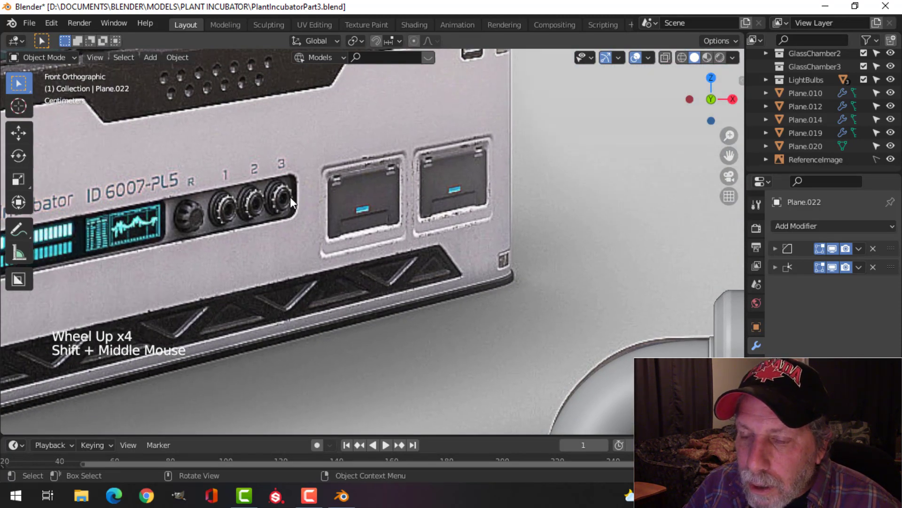
{"action": "scroll", "coordinate": [290, 196], "scroll_direction": "down", "scroll_amount": 3}
{"action": "middle_click_drag", "start_coordinate": [284, 264], "coordinate": [318, 222], "text": "shift"}
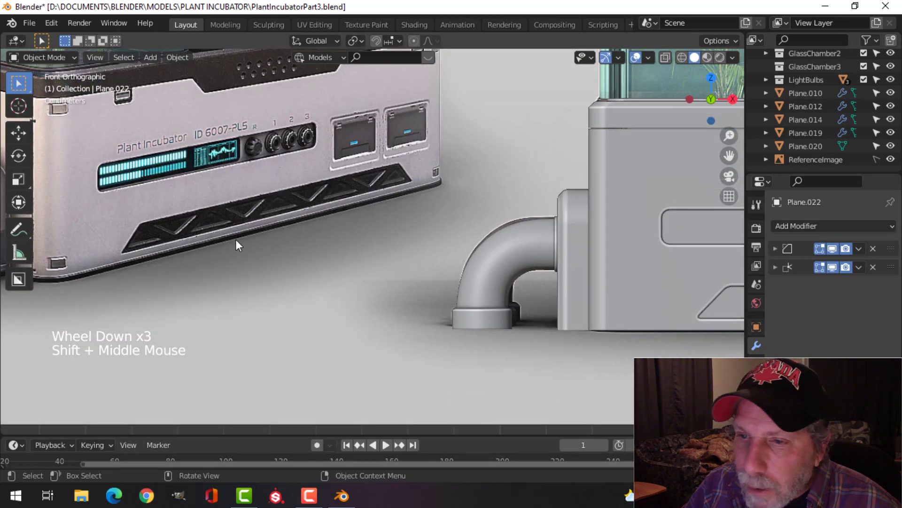
{"action": "scroll", "coordinate": [165, 232], "scroll_direction": "up", "scroll_amount": 2}
{"action": "middle_click_drag", "start_coordinate": [165, 233], "coordinate": [219, 221], "text": "shift"}
{"action": "scroll", "coordinate": [207, 224], "scroll_direction": "up", "scroll_amount": 1}
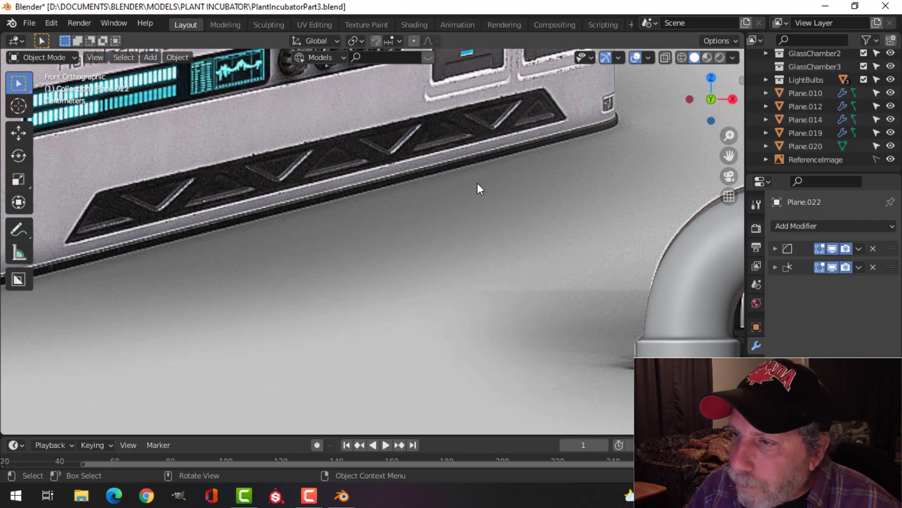
{"action": "scroll", "coordinate": [478, 183], "scroll_direction": "down", "scroll_amount": 4}
{"action": "middle_click_drag", "start_coordinate": [477, 183], "coordinate": [498, 221], "text": "shift"}
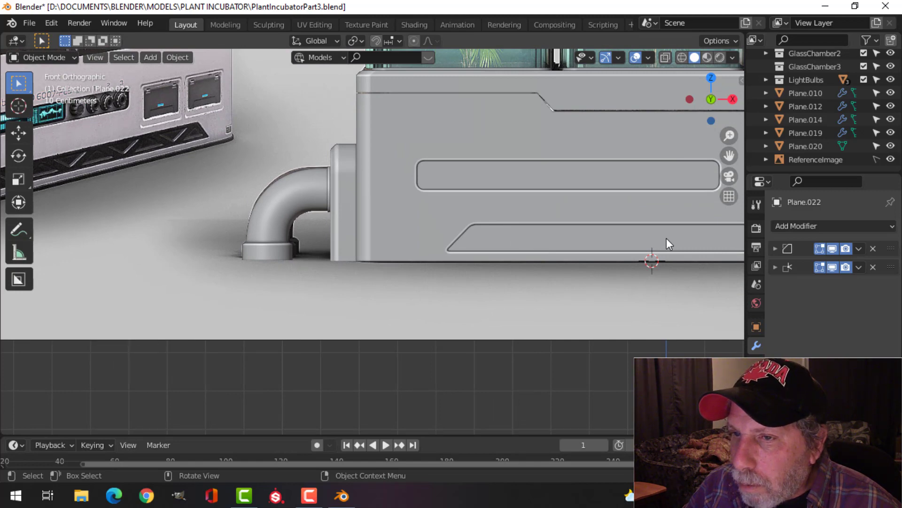
- Study the recessed strip's triangular relief and the small clips near the base's corner in the reference image
{"action": "scroll", "coordinate": [221, 226], "scroll_direction": "down", "scroll_amount": 1}
{"action": "middle_click_drag", "start_coordinate": [151, 207], "coordinate": [258, 173], "text": "shift"}
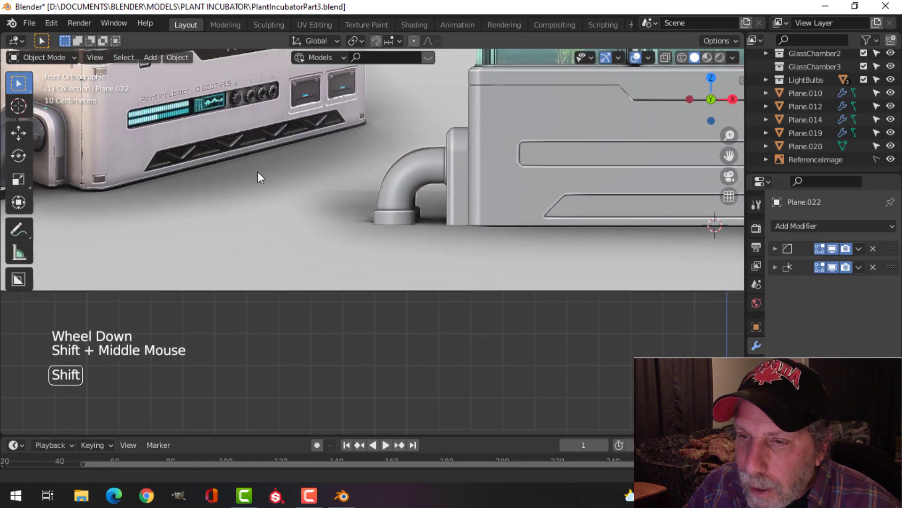
{"action": "scroll", "coordinate": [117, 170], "scroll_direction": "up", "scroll_amount": 3}
{"action": "middle_click_drag", "start_coordinate": [117, 169], "coordinate": [236, 219], "text": "shift"}
{"action": "scroll", "coordinate": [220, 211], "scroll_direction": "up", "scroll_amount": 3}
{"action": "middle_click_drag", "start_coordinate": [169, 189], "coordinate": [140, 180], "text": "shift"}
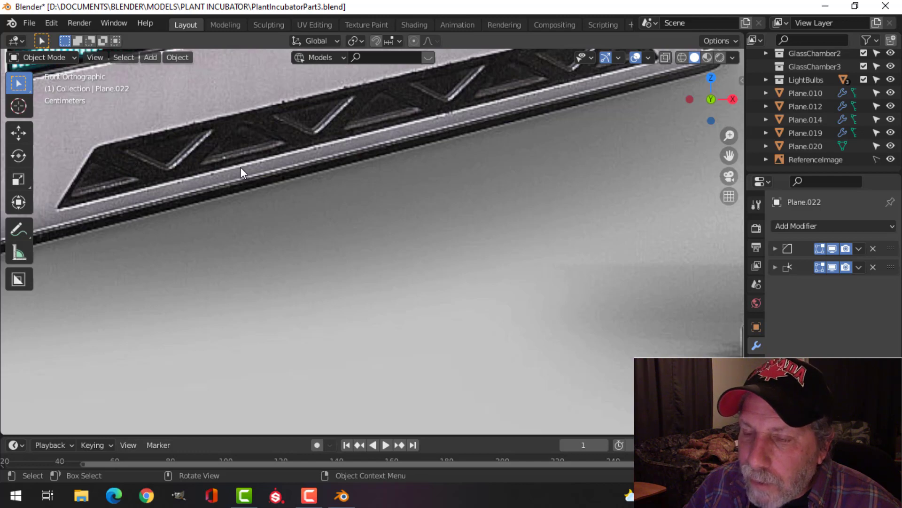
{"action": "scroll", "coordinate": [244, 230], "scroll_direction": "down", "scroll_amount": 4}
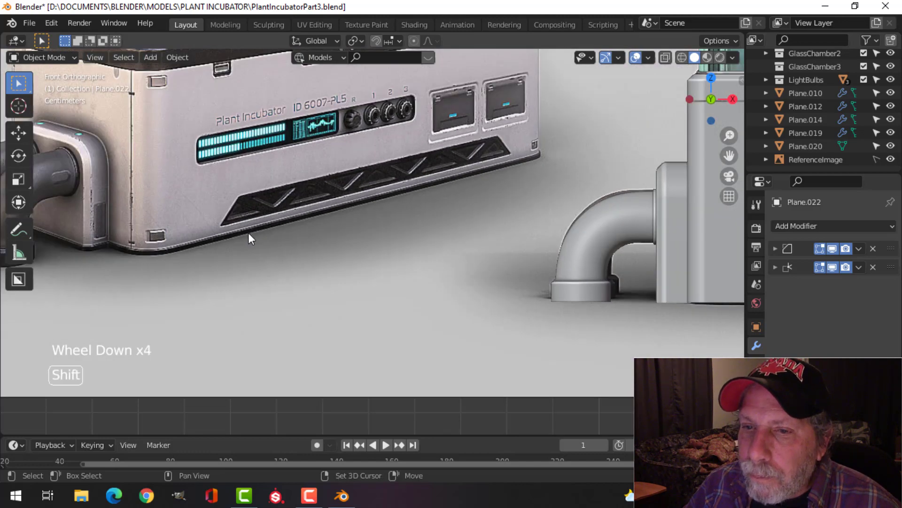
{"action": "middle_click_drag", "start_coordinate": [248, 232], "coordinate": [156, 249], "text": "shift"}
{"action": "scroll", "coordinate": [174, 255], "scroll_direction": "up", "scroll_amount": 3}
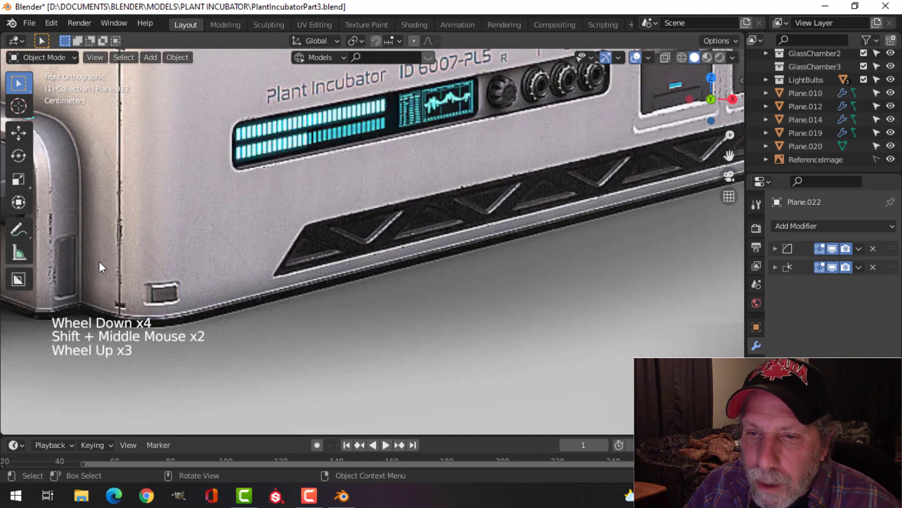
{"action": "scroll", "coordinate": [123, 256], "scroll_direction": "down", "scroll_amount": 2}
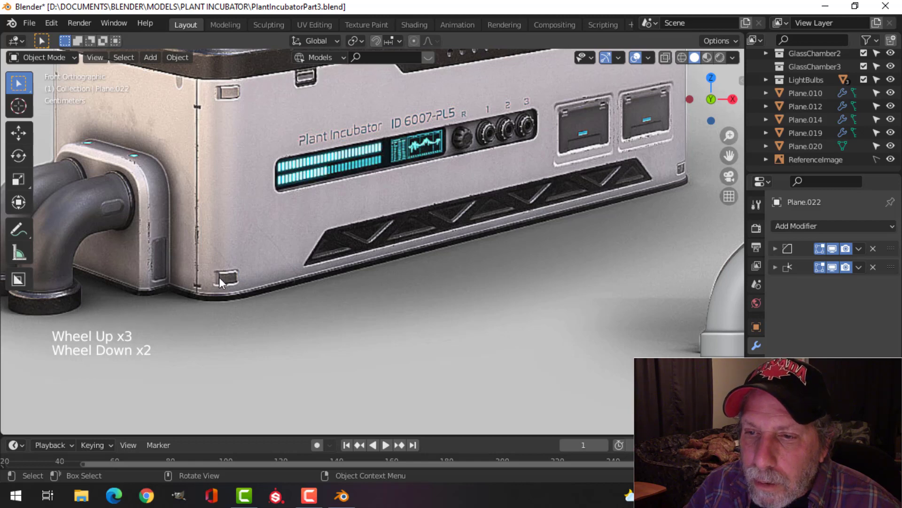
{"action": "scroll", "coordinate": [219, 278], "scroll_direction": "down", "scroll_amount": 4}
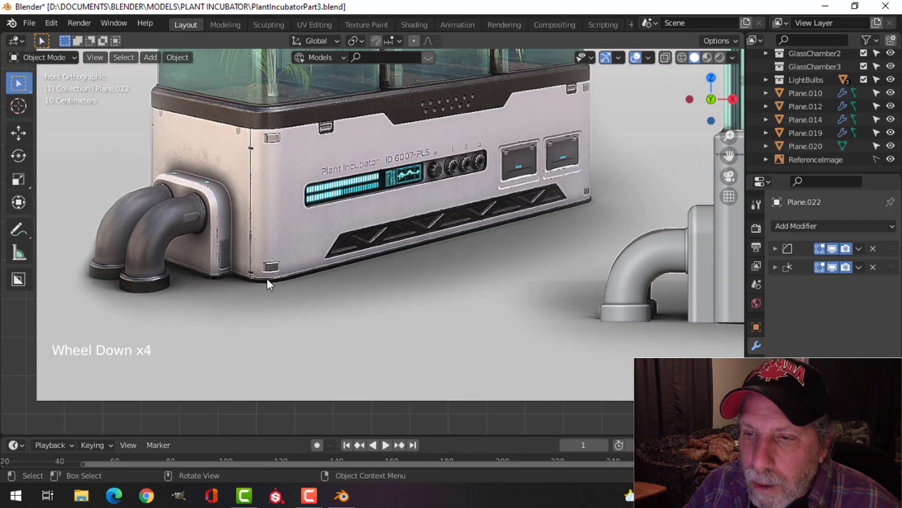
{"action": "scroll", "coordinate": [282, 198], "scroll_direction": "down", "scroll_amount": 1}
{"action": "middle_click_drag", "start_coordinate": [283, 169], "coordinate": [256, 229], "text": "shift"}
{"action": "scroll", "coordinate": [267, 202], "scroll_direction": "down", "scroll_amount": 2}
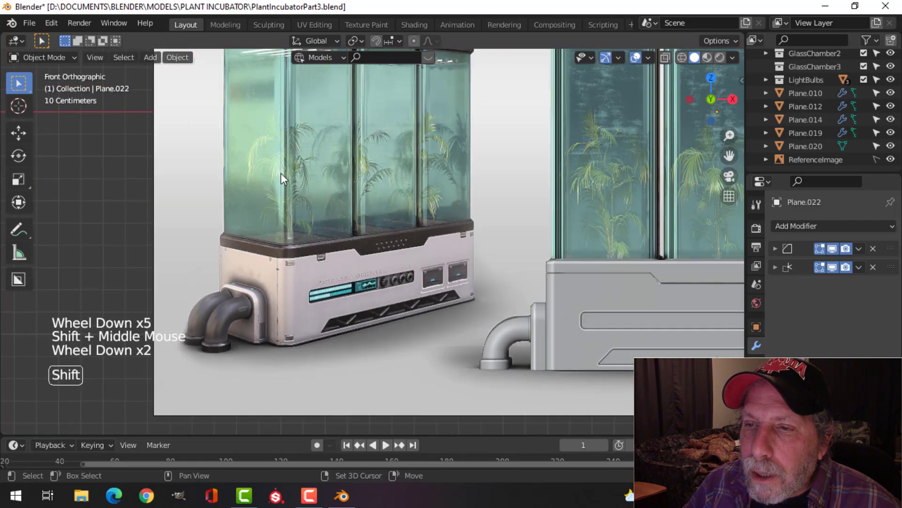
- Examine the reference's upper housing: louvred vents, rectangular plates, recessed handle and slanted slots in the dark band
{"action": "middle_click_drag", "start_coordinate": [281, 173], "coordinate": [235, 255], "text": "shift"}
{"action": "scroll", "coordinate": [253, 245], "scroll_direction": "up", "scroll_amount": 2}
{"action": "scroll", "coordinate": [253, 250], "scroll_direction": "up", "scroll_amount": 1}
{"action": "scroll", "coordinate": [244, 264], "scroll_direction": "up", "scroll_amount": 3}
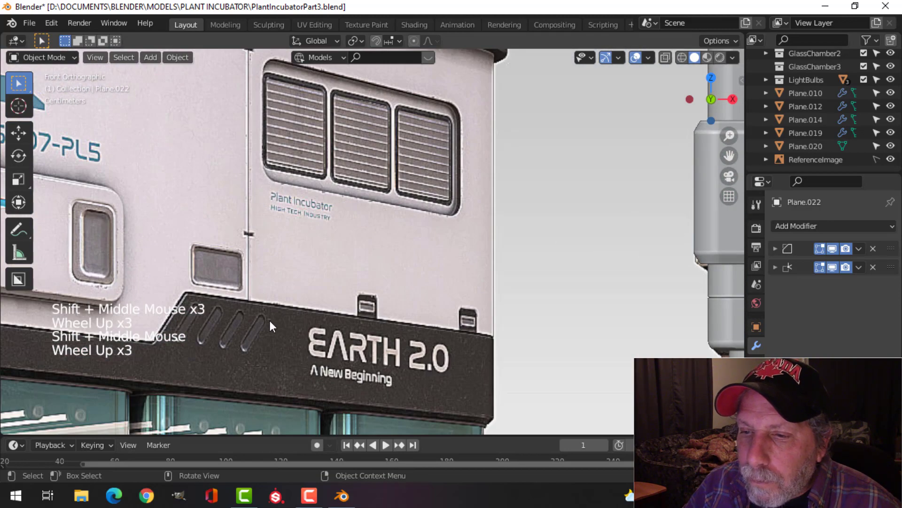
{"action": "scroll", "coordinate": [126, 254], "scroll_direction": "down", "scroll_amount": 1}
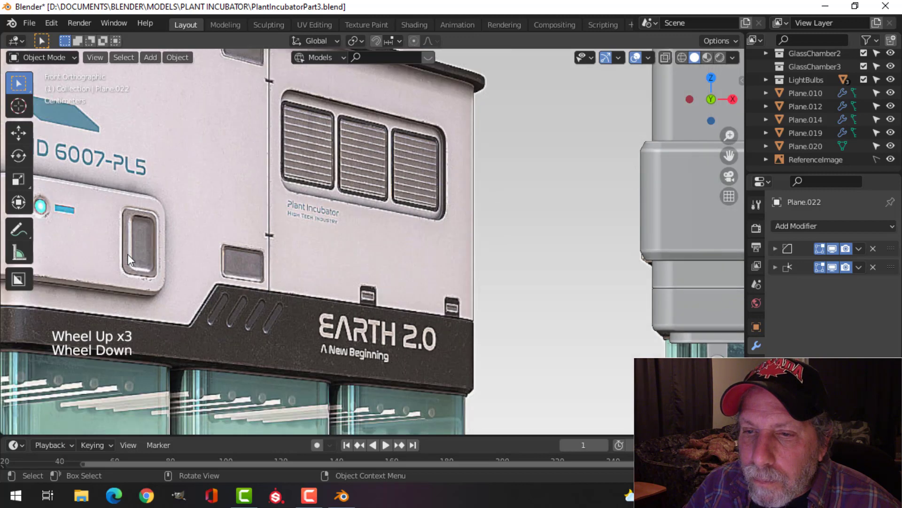
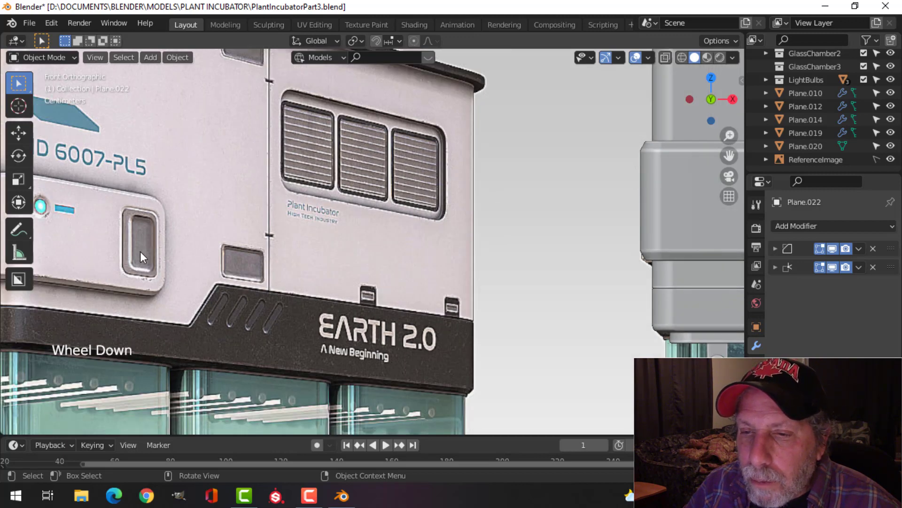
{"action": "scroll", "coordinate": [140, 251], "scroll_direction": "down", "scroll_amount": 1}
{"action": "middle_click_drag", "start_coordinate": [140, 251], "coordinate": [371, 279], "text": "shift"}
{"action": "scroll", "coordinate": [197, 272], "scroll_direction": "up", "scroll_amount": 2}
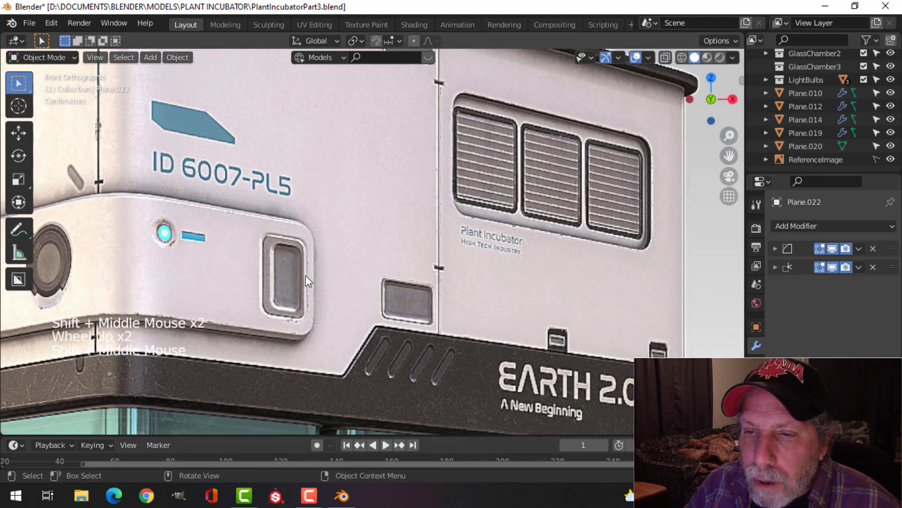
{"action": "middle_click_drag", "start_coordinate": [176, 267], "coordinate": [249, 276], "text": "shift"}
{"action": "scroll", "coordinate": [233, 257], "scroll_direction": "down", "scroll_amount": 2}
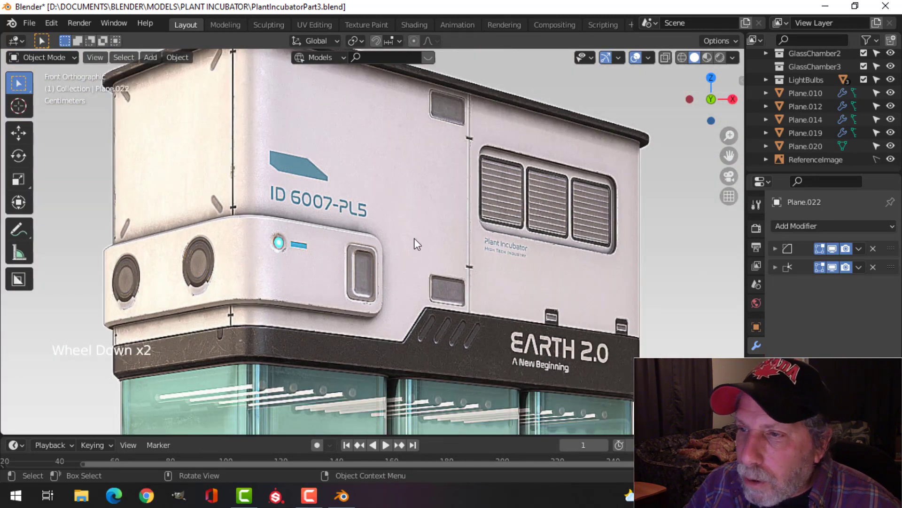
{"action": "middle_click_drag", "start_coordinate": [413, 238], "coordinate": [310, 272], "text": "shift"}
{"action": "middle_click_drag", "start_coordinate": [361, 236], "coordinate": [190, 226], "text": "shift"}
{"action": "scroll", "coordinate": [347, 273], "scroll_direction": "down", "scroll_amount": 2}
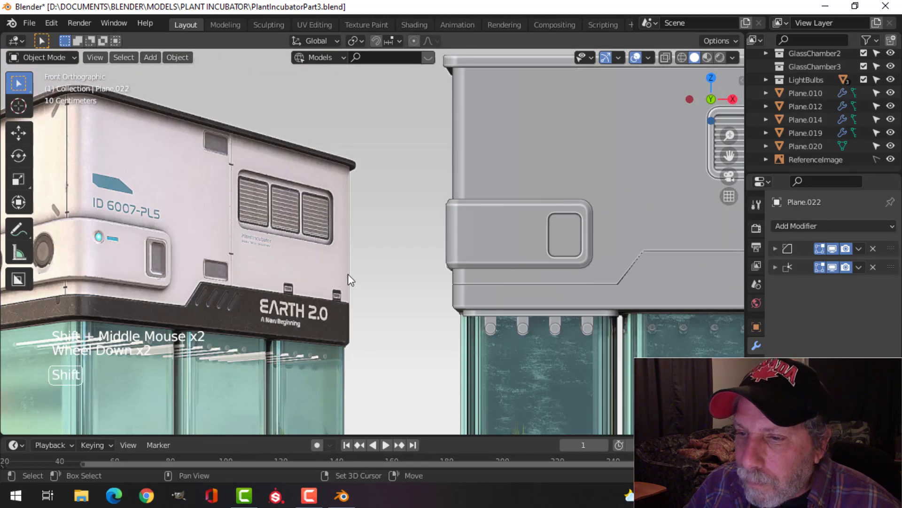
- Examine the two dark Co² doors and their surrounding frame on the reference base's end
{"action": "middle_click_drag", "start_coordinate": [543, 327], "coordinate": [106, 160], "text": "shift"}
{"action": "scroll", "coordinate": [380, 196], "scroll_direction": "down", "scroll_amount": 2}
{"action": "middle_click_drag", "start_coordinate": [380, 196], "coordinate": [233, 217], "text": "shift"}
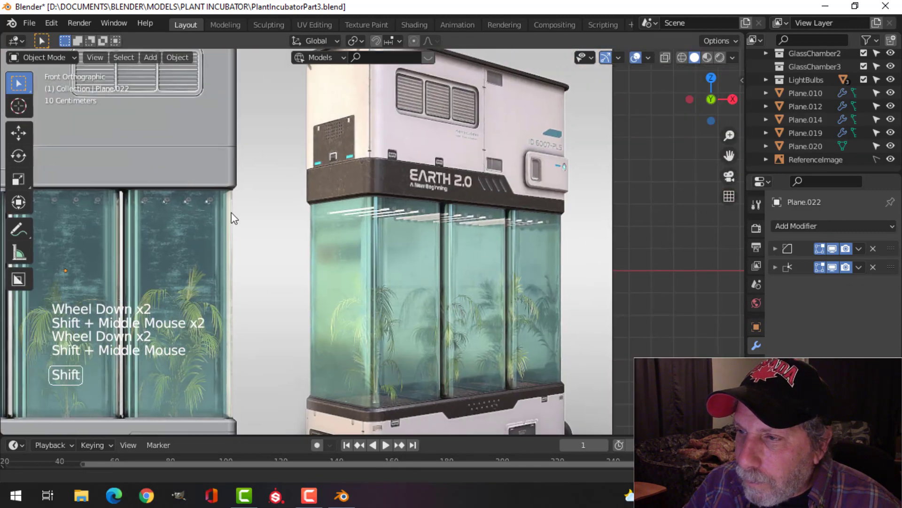
{"action": "middle_click_drag", "start_coordinate": [390, 238], "coordinate": [367, 115], "text": "shift"}
{"action": "scroll", "coordinate": [338, 278], "scroll_direction": "up", "scroll_amount": 3}
{"action": "middle_click_drag", "start_coordinate": [337, 278], "coordinate": [384, 191], "text": "shift"}
{"action": "scroll", "coordinate": [350, 239], "scroll_direction": "up", "scroll_amount": 2}
{"action": "scroll", "coordinate": [394, 231], "scroll_direction": "up", "scroll_amount": 1}
{"action": "middle_click_drag", "start_coordinate": [394, 231], "coordinate": [410, 206], "text": "shift"}
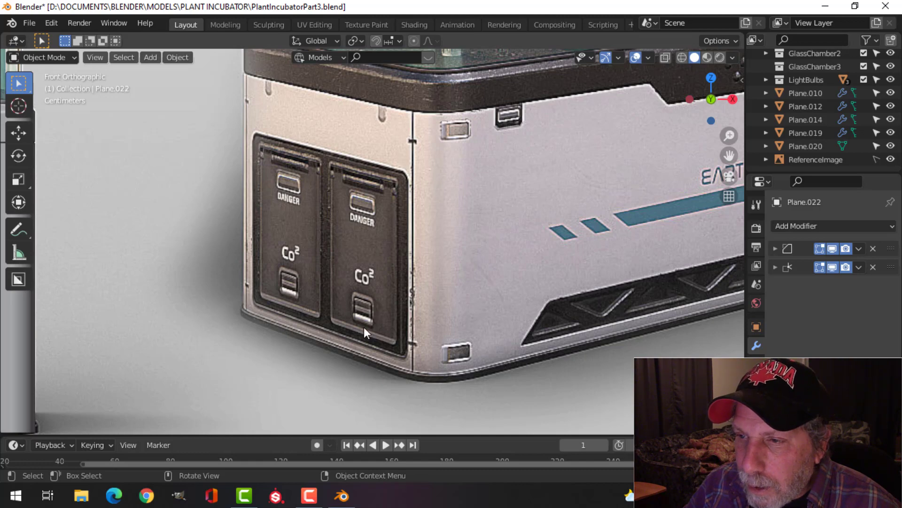
{"action": "scroll", "coordinate": [365, 219], "scroll_direction": "down", "scroll_amount": 4}
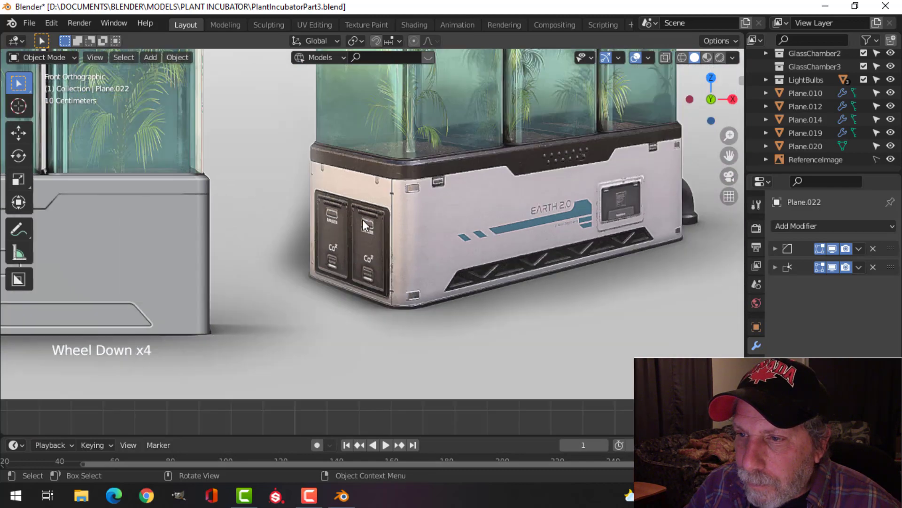
{"action": "scroll", "coordinate": [365, 221], "scroll_direction": "up", "scroll_amount": 5}
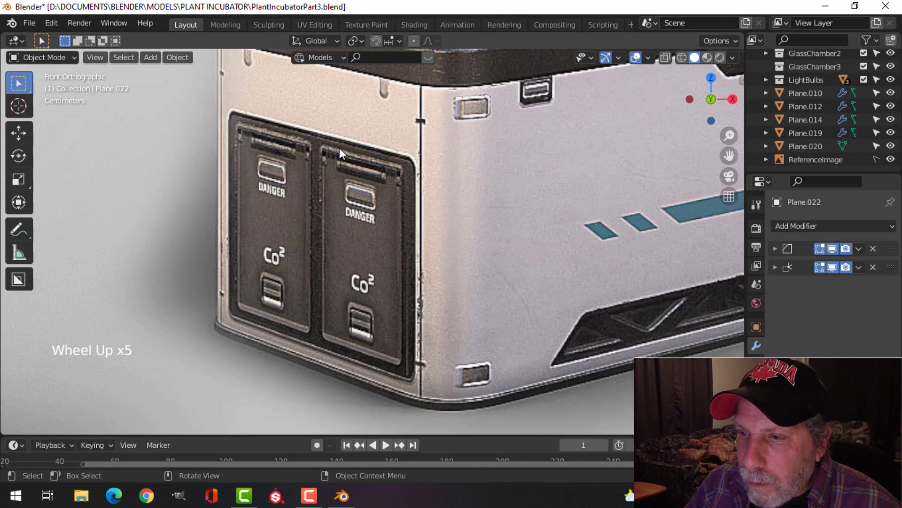
{"action": "scroll", "coordinate": [336, 159], "scroll_direction": "down", "scroll_amount": 6}
{"action": "scroll", "coordinate": [306, 191], "scroll_direction": "down", "scroll_amount": 2}
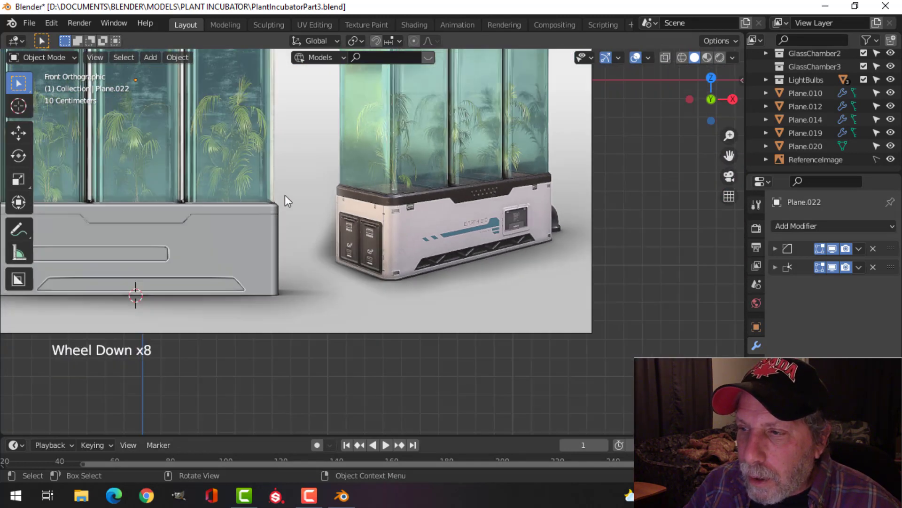
{"action": "scroll", "coordinate": [284, 200], "scroll_direction": "down", "scroll_amount": 1}
{"action": "middle_click_drag", "start_coordinate": [284, 200], "coordinate": [302, 229], "text": "shift"}
- Duplicate the lower base's right end face, offset the copy about 0.057 m along X and separate it into its own object
{"action": "left_click", "coordinate": [302, 229]}
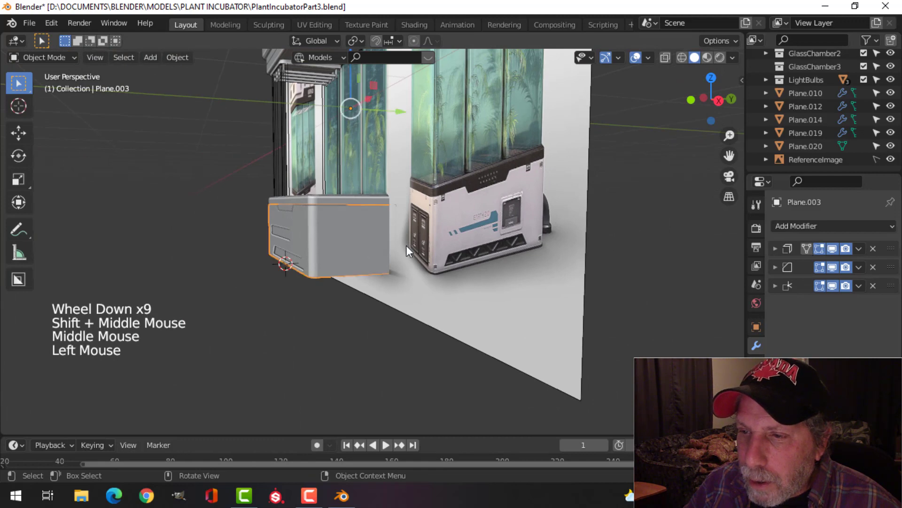
{"action": "middle_click_drag", "start_coordinate": [406, 245], "coordinate": [371, 212], "text": "shift"}
{"action": "scroll", "coordinate": [375, 211], "scroll_direction": "up", "scroll_amount": 3}
{"action": "key", "text": "Tab"}
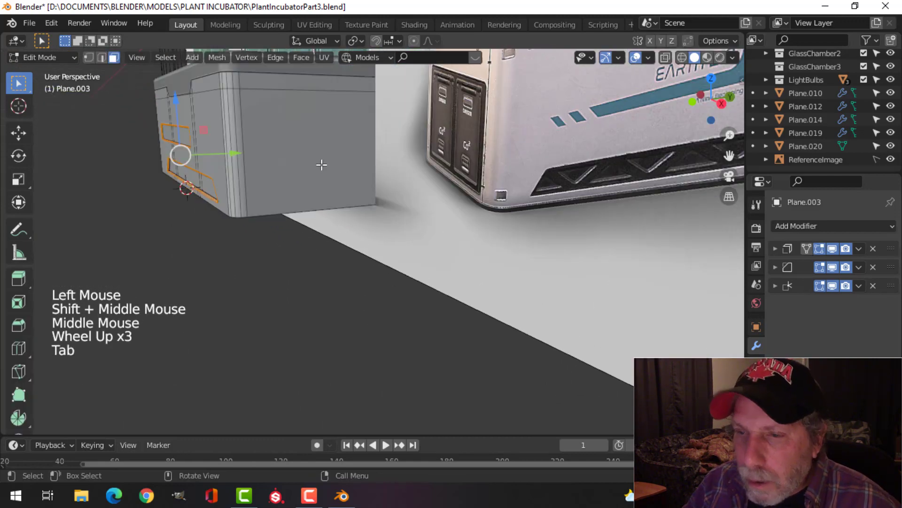
{"action": "key", "text": "alt+a"}
{"action": "key", "text": "3"}
{"action": "left_click", "coordinate": [324, 164]}
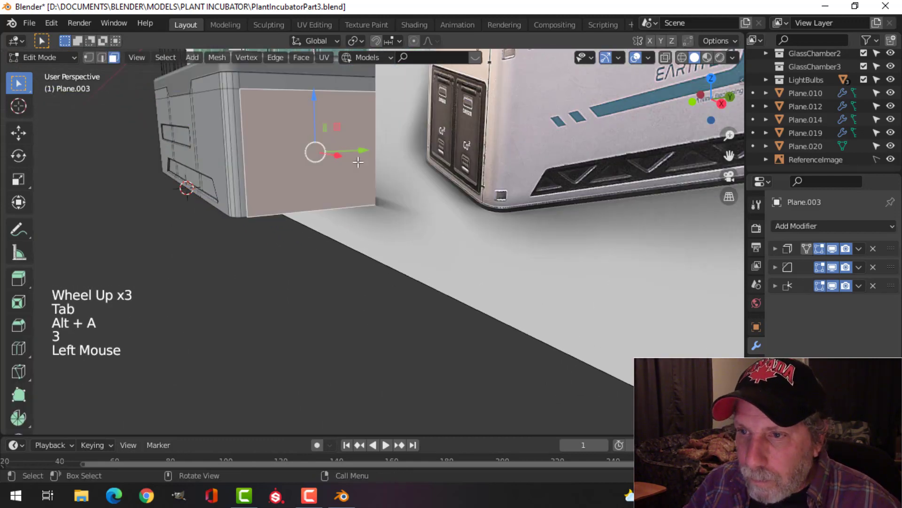
{"action": "middle_click_drag", "start_coordinate": [325, 163], "coordinate": [361, 180]}
{"action": "scroll", "coordinate": [389, 187], "scroll_direction": "up", "scroll_amount": 2}
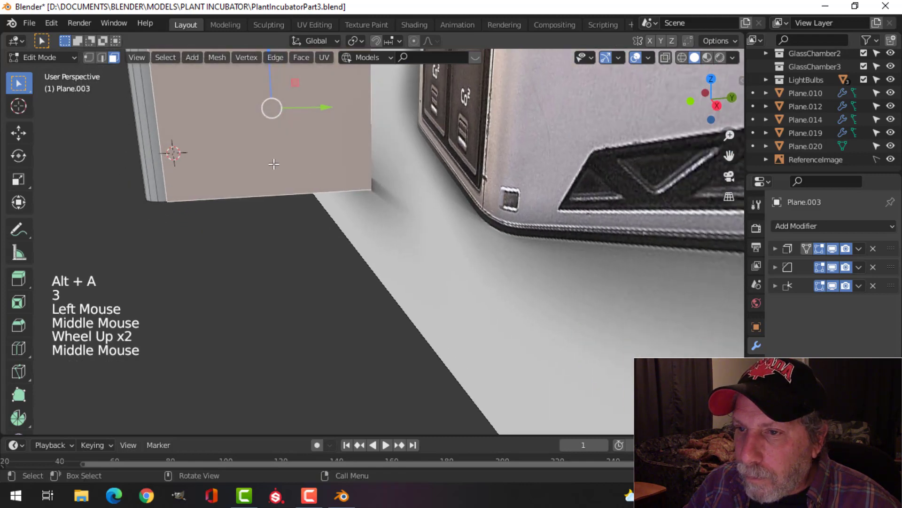
{"action": "scroll", "coordinate": [274, 163], "scroll_direction": "down", "scroll_amount": 2}
{"action": "middle_click_drag", "start_coordinate": [274, 164], "coordinate": [371, 188], "text": "shift"}
{"action": "key", "text": "shift+d"}
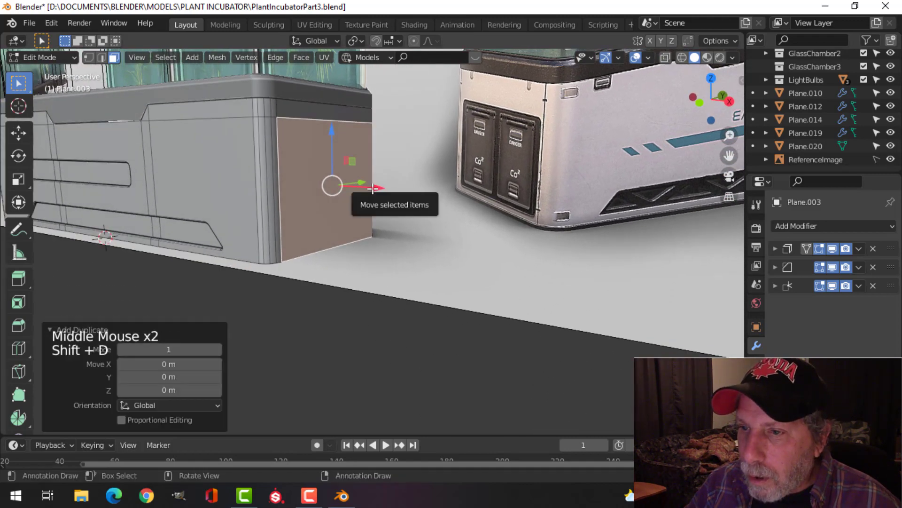
{"action": "left_click_drag", "start_coordinate": [373, 188], "coordinate": [390, 188]}
{"action": "key", "text": "p"}
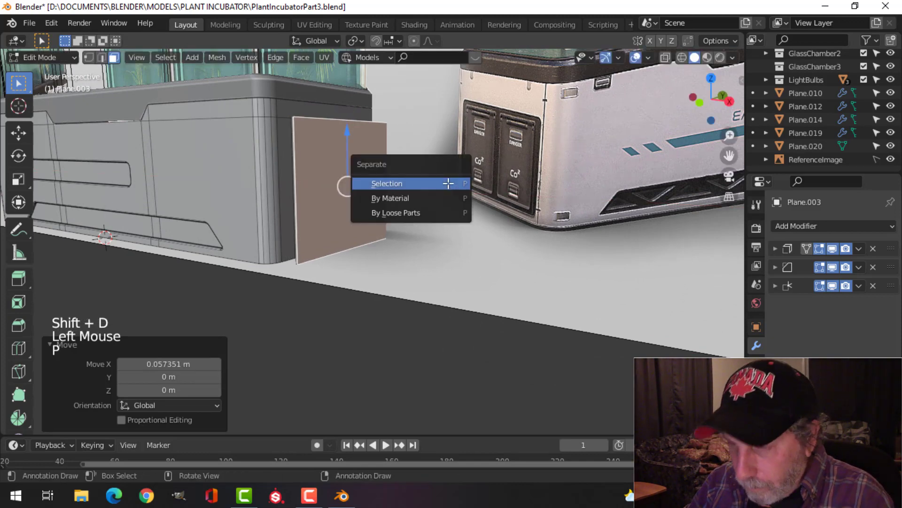
{"action": "left_click", "coordinate": [449, 184]}
{"action": "key", "text": "Tab"}
- Scale the separated end panel's whole mesh uniformly to 0.890
{"action": "left_click", "coordinate": [334, 169]}
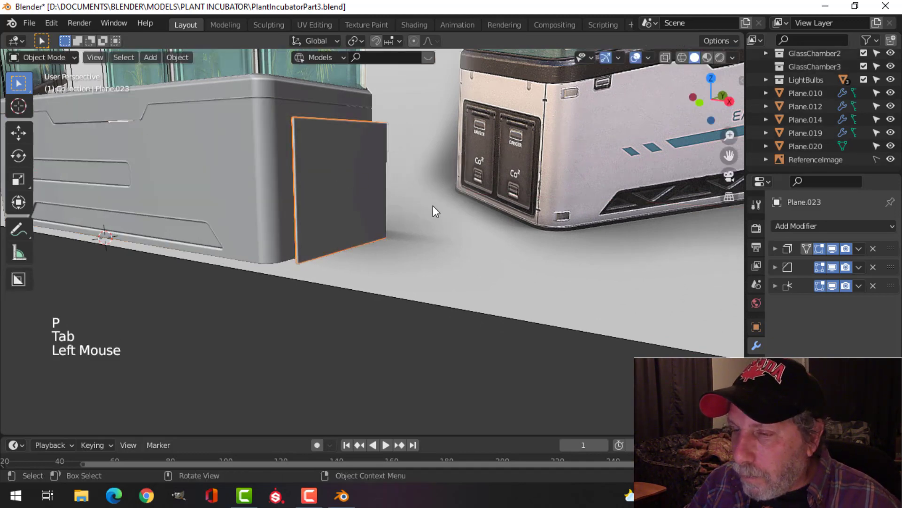
{"action": "key", "text": "Tab"}
{"action": "key", "text": "a"}
{"action": "middle_click_drag", "start_coordinate": [414, 197], "coordinate": [463, 219]}
{"action": "key", "text": "s"}
{"action": "left_click", "coordinate": [410, 189]}
{"action": "scroll", "coordinate": [432, 196], "scroll_direction": "up", "scroll_amount": 2}
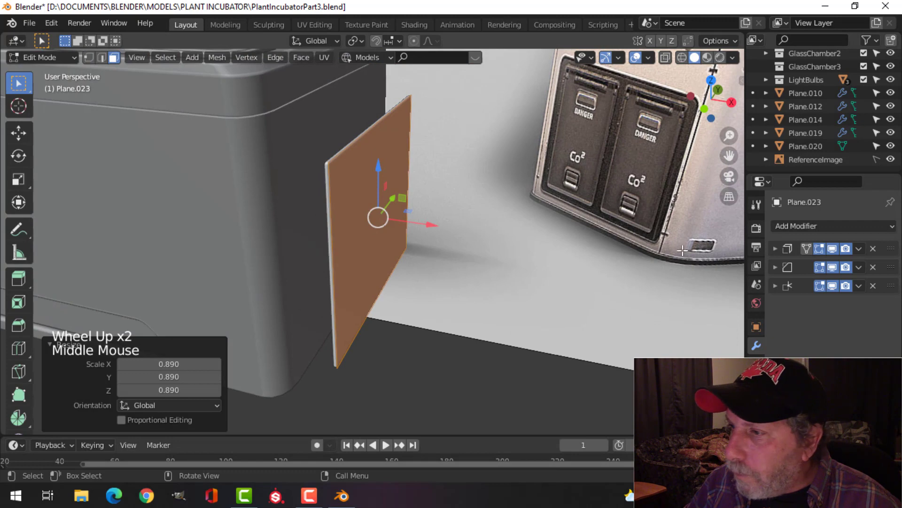
- Remove all three modifiers from the separated end panel
{"action": "left_click", "coordinate": [872, 248]}
{"action": "left_click", "coordinate": [872, 266]}
{"action": "left_click", "coordinate": [873, 248]}
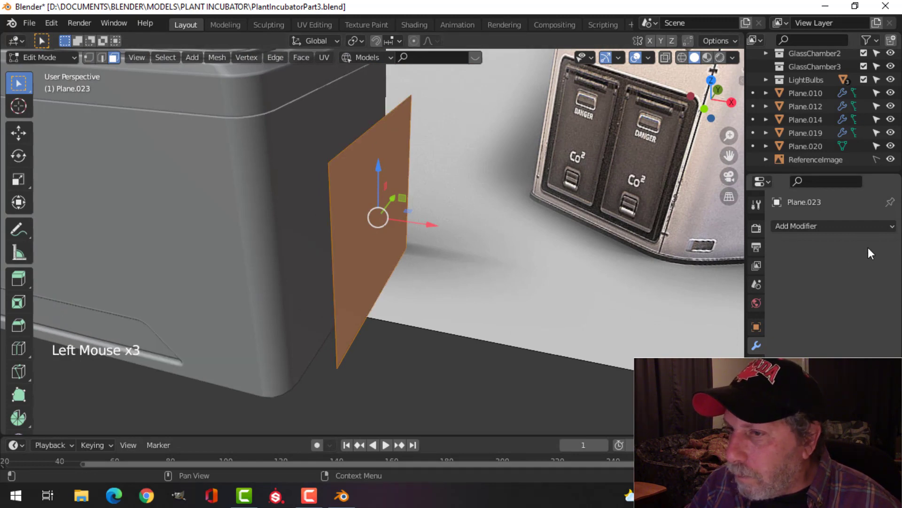
- Scale the end panel to 0.970 along Y and hide the reference image
{"action": "middle_click_drag", "start_coordinate": [383, 243], "coordinate": [358, 211]}
{"action": "scroll", "coordinate": [384, 234], "scroll_direction": "down", "scroll_amount": 2}
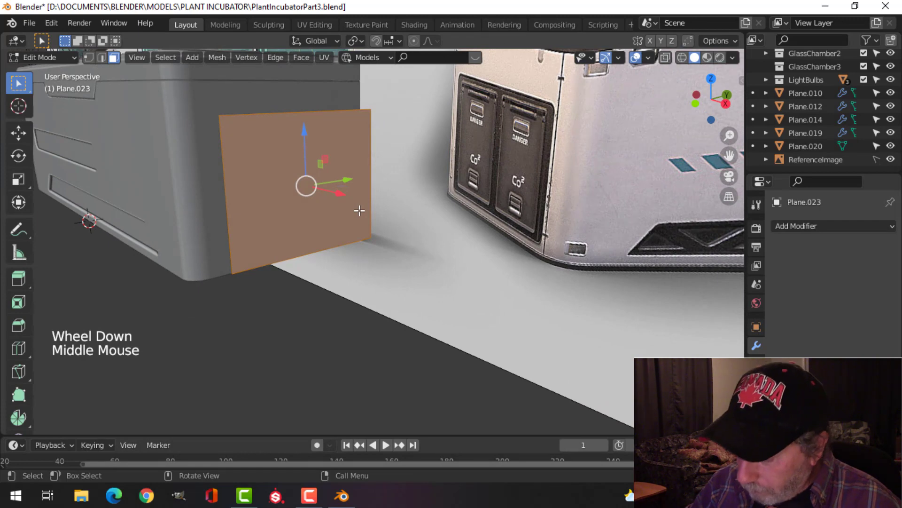
{"action": "key", "text": "KP_3"}
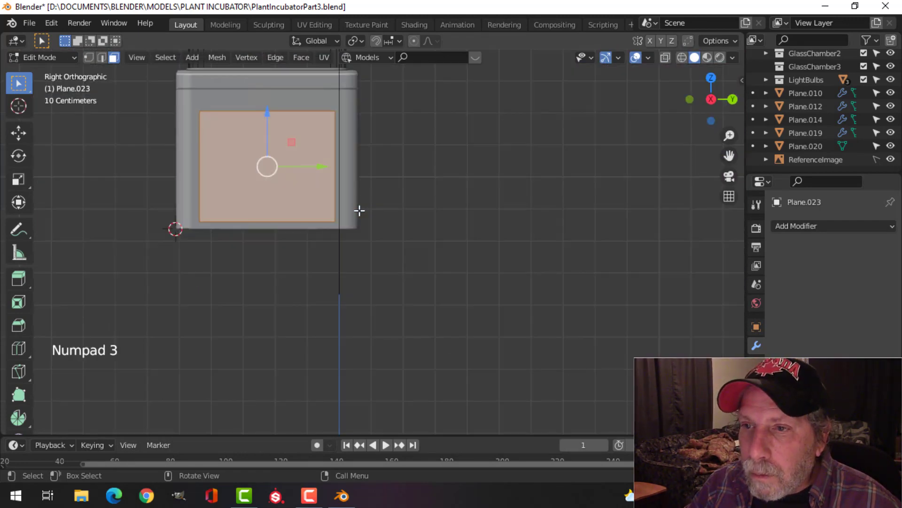
{"action": "scroll", "coordinate": [360, 211], "scroll_direction": "up", "scroll_amount": 3}
{"action": "key", "text": "s"}
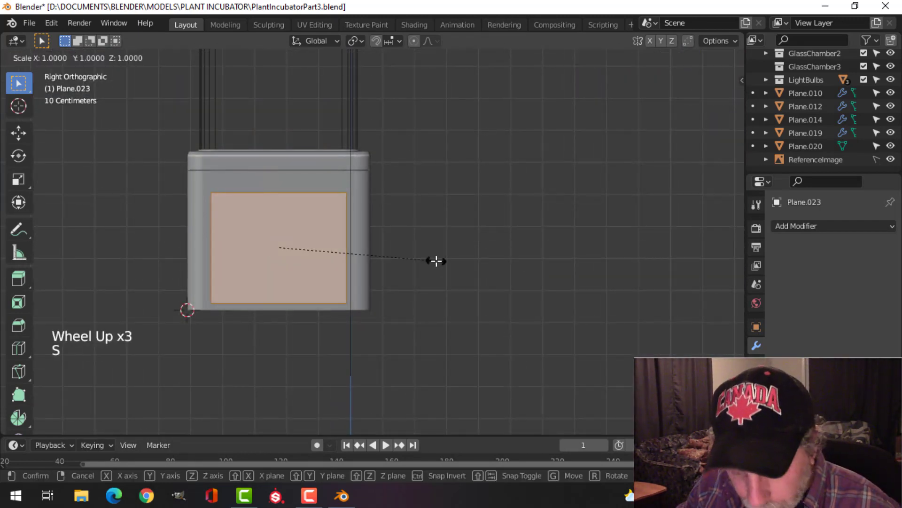
{"action": "key", "text": "y"}
{"action": "left_click", "coordinate": [432, 260]}
{"action": "middle_click_drag", "start_coordinate": [368, 254], "coordinate": [377, 262]}
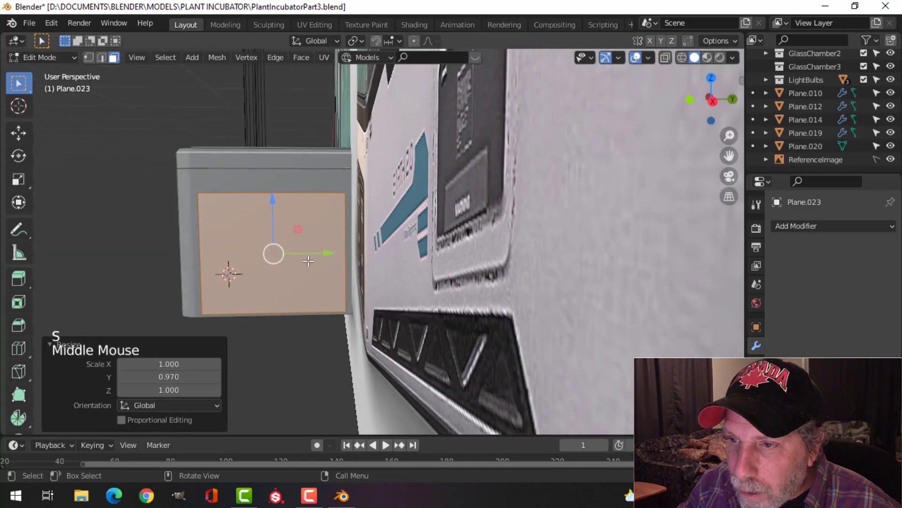
{"action": "middle_click_drag", "start_coordinate": [308, 260], "coordinate": [319, 261]}
{"action": "left_click", "coordinate": [891, 159]}
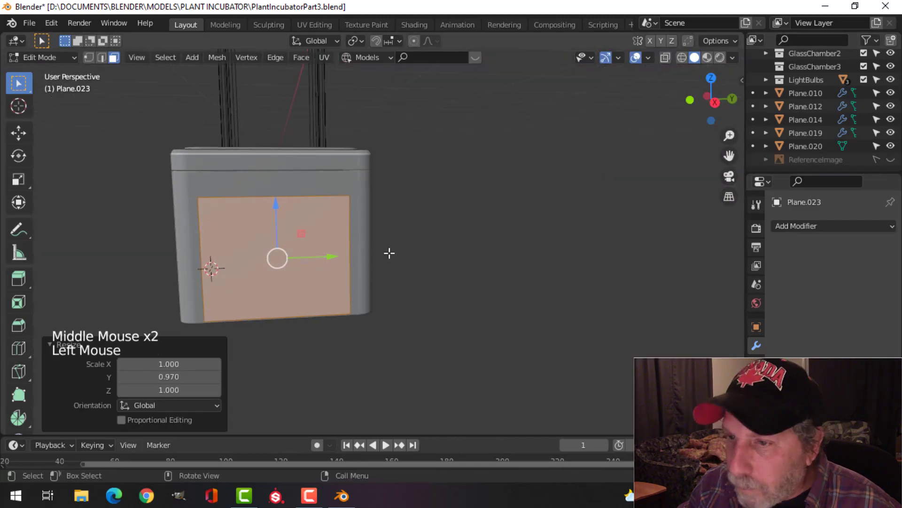
- Round the end panel's four corners with a vertex bevel about 0.0101 m wide and 4 segments
{"action": "key", "text": "KP_1"}
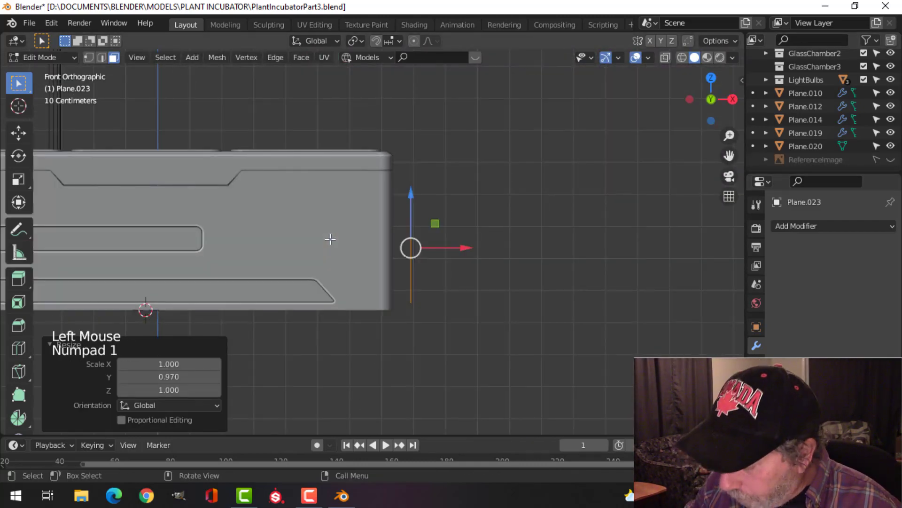
{"action": "key", "text": "KP_3"}
{"action": "scroll", "coordinate": [315, 219], "scroll_direction": "up", "scroll_amount": 2}
{"action": "key", "text": "1"}
{"action": "middle_click_drag", "start_coordinate": [315, 218], "coordinate": [363, 233], "text": "shift"}
{"action": "scroll", "coordinate": [338, 235], "scroll_direction": "up", "scroll_amount": 1}
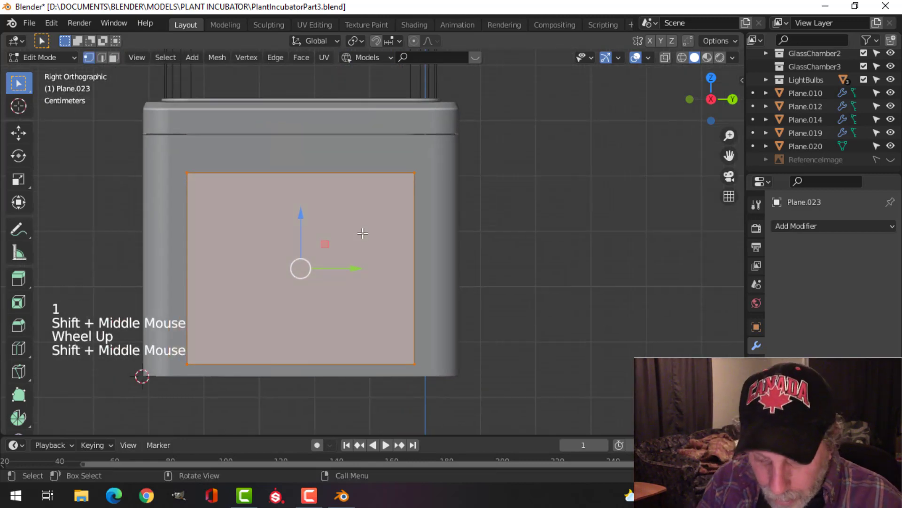
{"action": "key", "text": "shift+ctrl+b"}
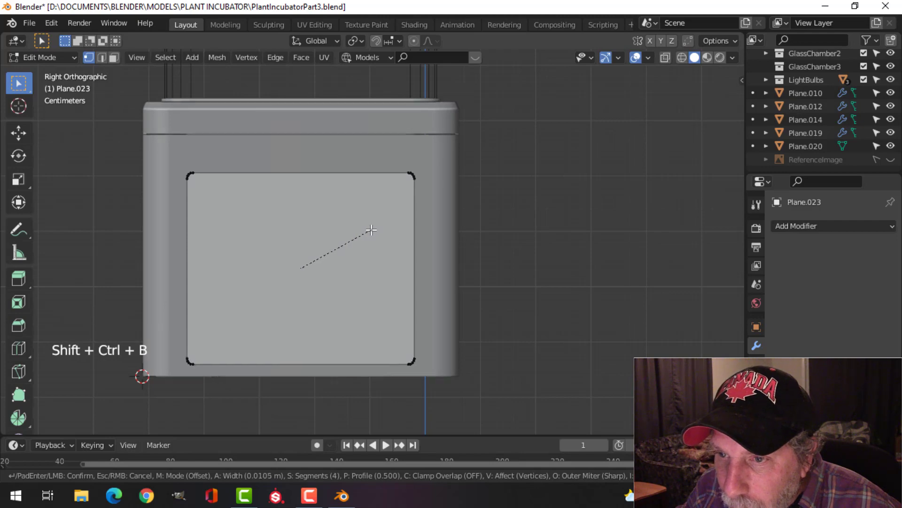
{"action": "left_click", "coordinate": [371, 229]}
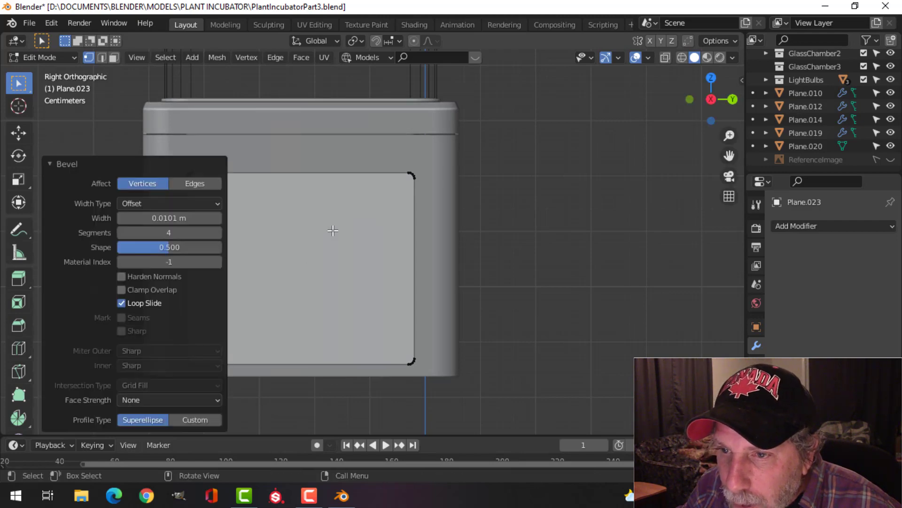
{"action": "key", "text": "alt+a"}
{"action": "scroll", "coordinate": [330, 230], "scroll_direction": "down", "scroll_amount": 3}
{"action": "middle_click_drag", "start_coordinate": [331, 230], "coordinate": [316, 282]}
{"action": "key", "text": "a"}
{"action": "key", "text": "Tab"}
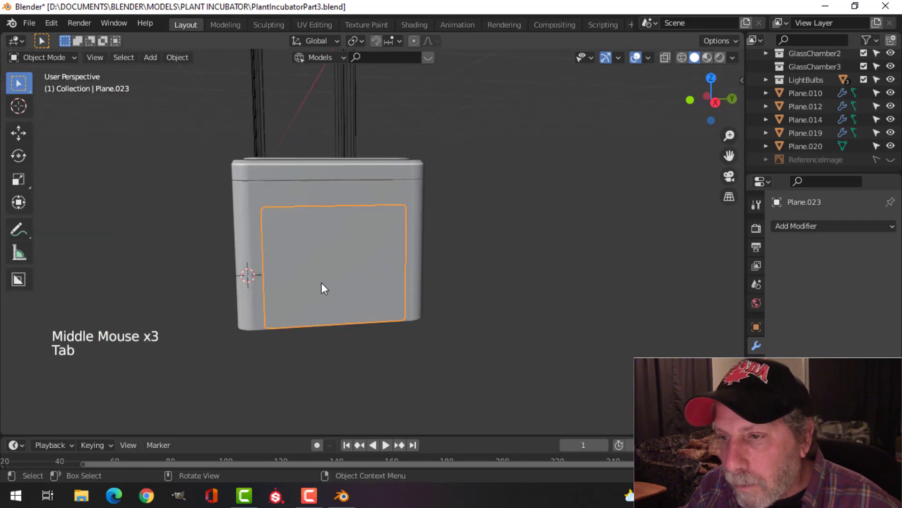
- Isolate the end panel and the lower base in local view, seen orthographically from the right
{"action": "left_click", "coordinate": [385, 197], "text": "shift"}
{"action": "key", "text": "slash"}
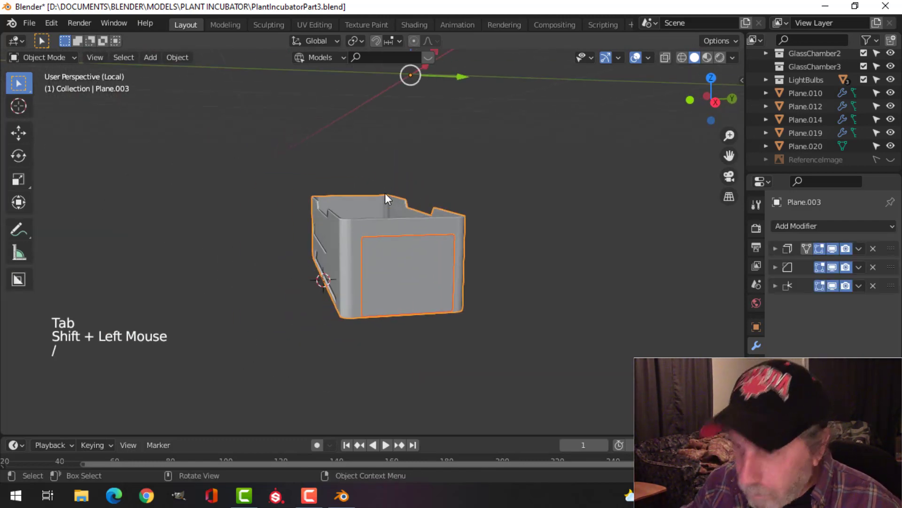
{"action": "key", "text": "KP_3"}
{"action": "scroll", "coordinate": [375, 249], "scroll_direction": "up", "scroll_amount": 4}
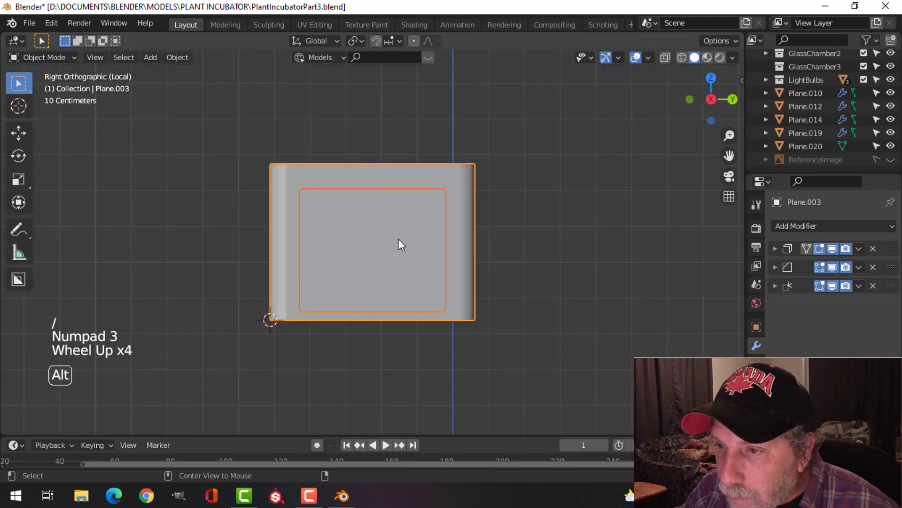
- Cut the panel's rounded outline into the lower base's end face with Knife Project
{"action": "key", "text": "alt+a"}
{"action": "left_click", "coordinate": [378, 225]}
{"action": "middle_click_drag", "start_coordinate": [374, 220], "coordinate": [338, 251], "text": "shift"}
{"action": "left_click", "coordinate": [330, 194], "text": "shift"}
{"action": "key", "text": "Tab"}
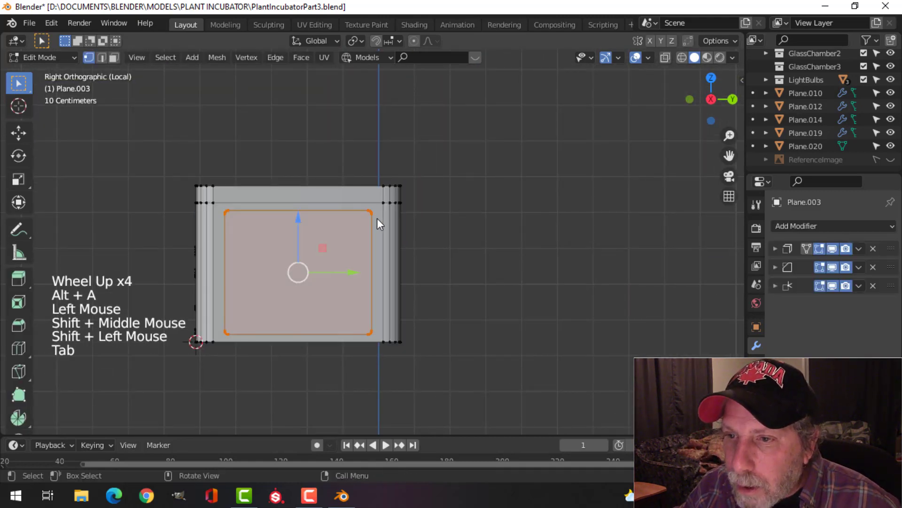
{"action": "key", "text": "a"}
{"action": "left_click", "coordinate": [215, 57]}
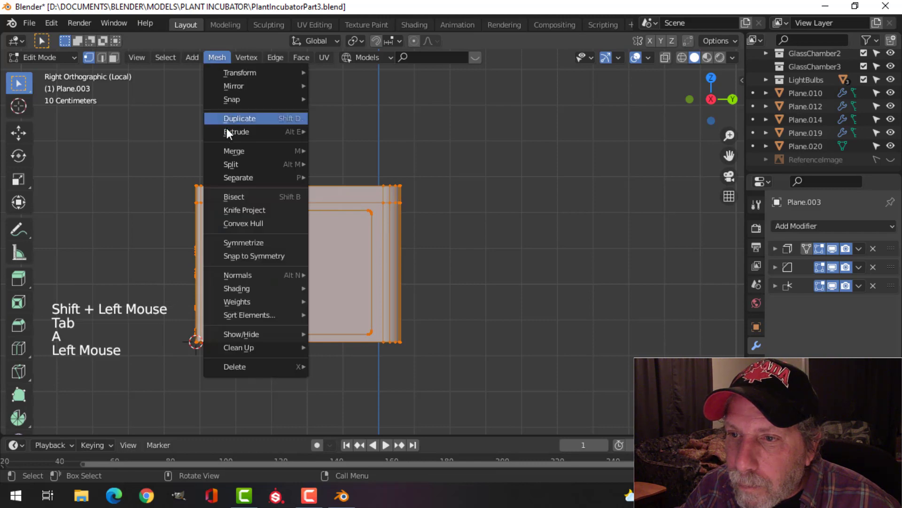
{"action": "left_click", "coordinate": [241, 209]}
- Delete the end panel's face that served as the cutter
{"action": "key", "text": "alt+a"}
{"action": "middle_click_drag", "start_coordinate": [337, 230], "coordinate": [355, 236]}
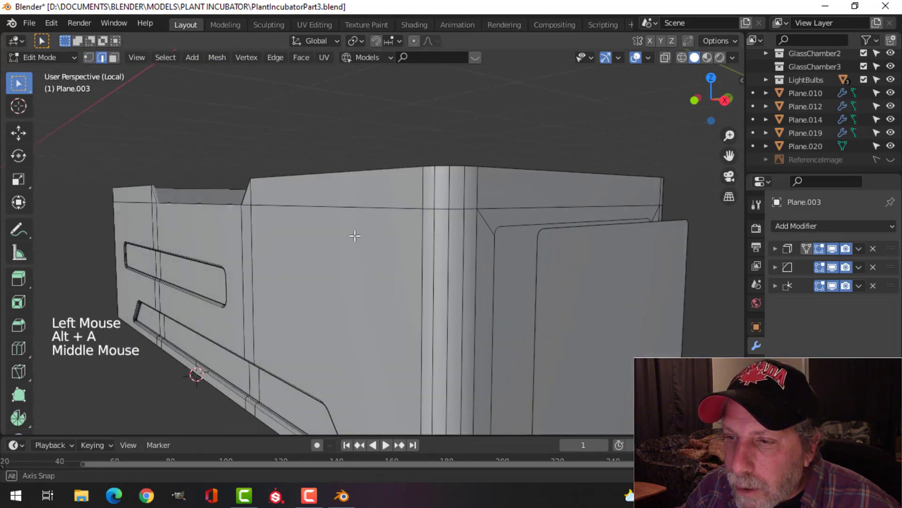
{"action": "middle_click_drag", "start_coordinate": [470, 275], "coordinate": [384, 196], "text": "shift"}
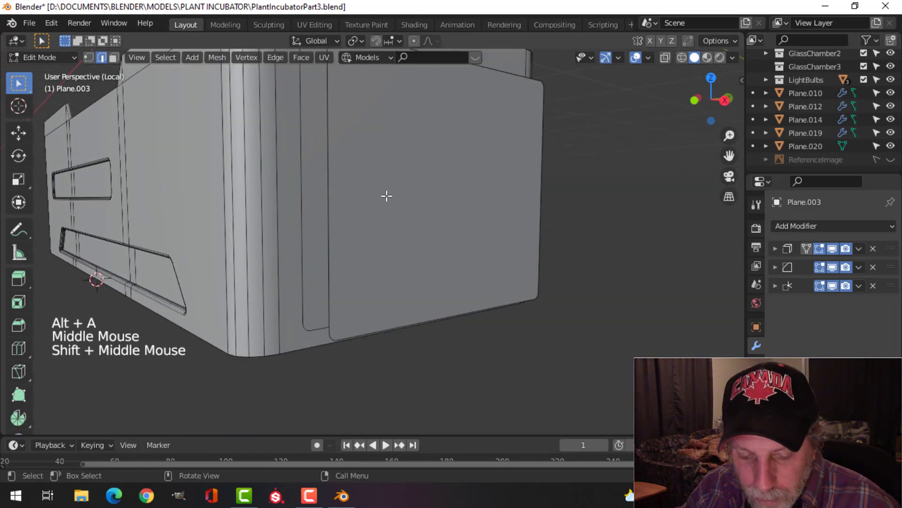
{"action": "key", "text": "3"}
{"action": "left_click", "coordinate": [386, 191]}
{"action": "key", "text": "x"}
{"action": "left_click", "coordinate": [381, 186]}
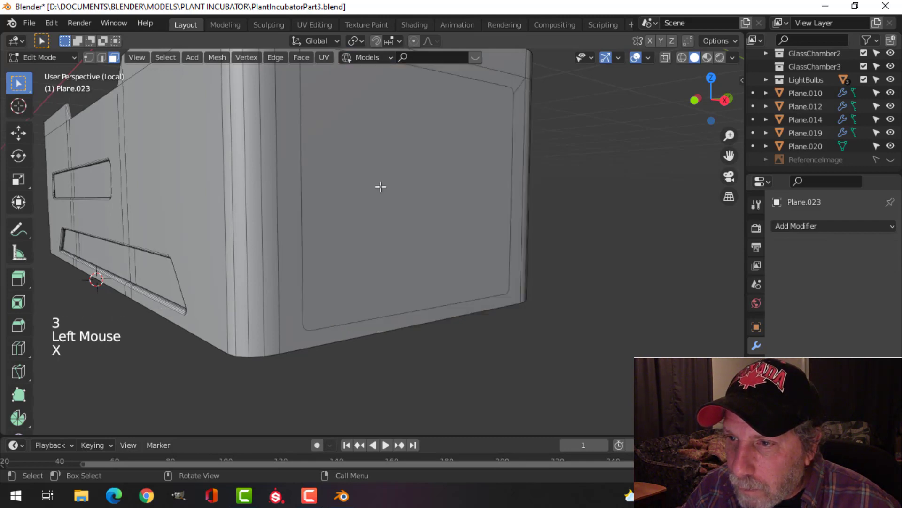
- Extrude the rounded rectangular face on the base's right end about 0.0097 m inward
{"action": "left_click", "coordinate": [368, 180]}
{"action": "middle_click_drag", "start_coordinate": [368, 180], "coordinate": [383, 210], "text": "shift"}
{"action": "middle_click_drag", "start_coordinate": [384, 211], "coordinate": [425, 221]}
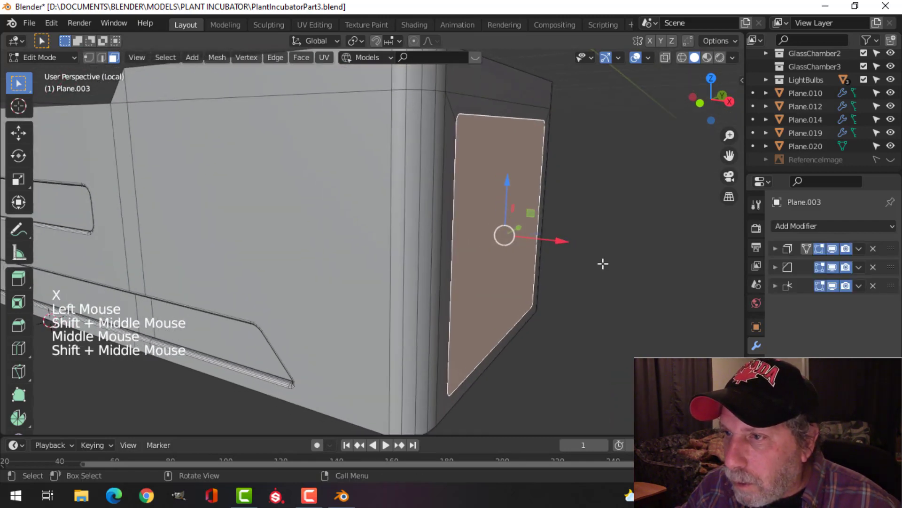
{"action": "key", "text": "e"}
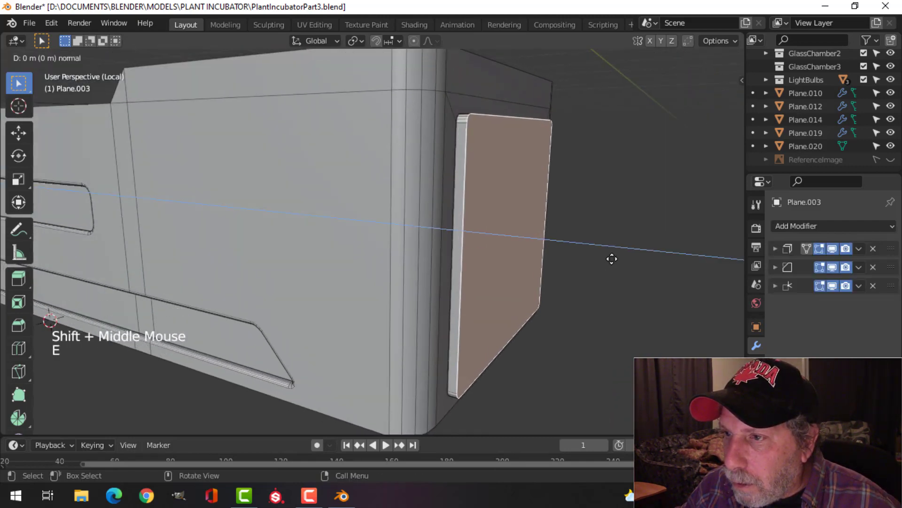
{"action": "left_click", "coordinate": [596, 267]}
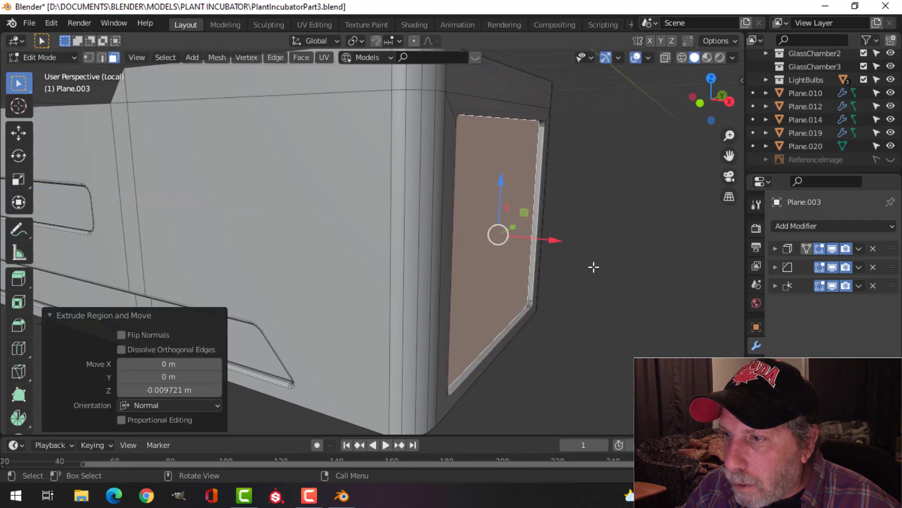
{"action": "key", "text": "Tab"}
{"action": "middle_click_drag", "start_coordinate": [586, 256], "coordinate": [485, 256]}
{"action": "key", "text": "alt+a"}
{"action": "scroll", "coordinate": [308, 250], "scroll_direction": "down", "scroll_amount": 3}
{"action": "middle_click_drag", "start_coordinate": [308, 250], "coordinate": [348, 251]}
{"action": "scroll", "coordinate": [416, 252], "scroll_direction": "up", "scroll_amount": 3}
{"action": "middle_click_drag", "start_coordinate": [348, 251], "coordinate": [337, 269]}
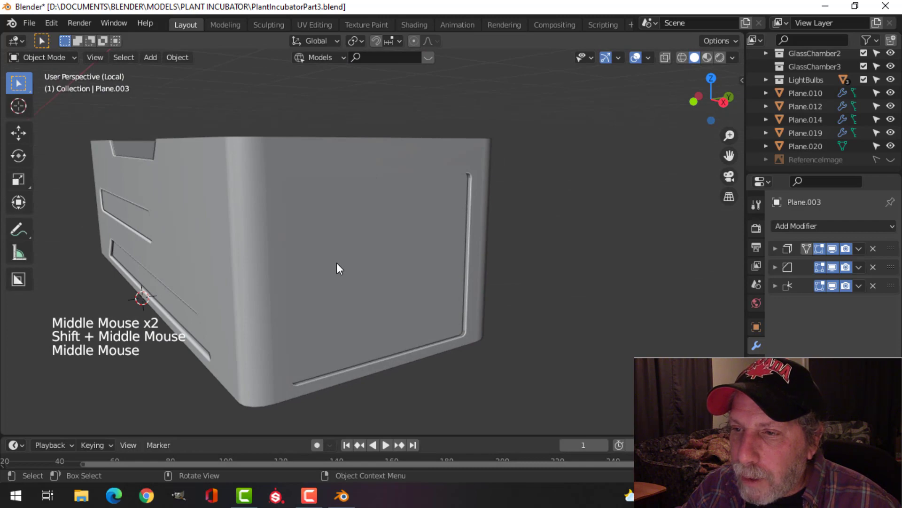
- Bevel the outer rim edge loop of the base's end recess with 4 segments
{"action": "left_click", "coordinate": [340, 215]}
{"action": "key", "text": "Tab"}
{"action": "middle_click_drag", "start_coordinate": [430, 242], "coordinate": [320, 278]}
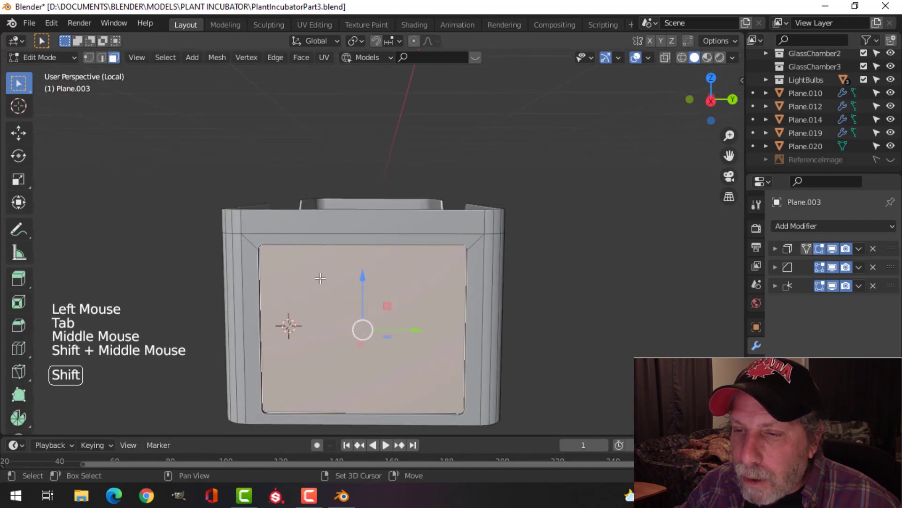
{"action": "scroll", "coordinate": [320, 279], "scroll_direction": "up", "scroll_amount": 1}
{"action": "key", "text": "alt+a"}
{"action": "key", "text": "2"}
{"action": "left_click", "coordinate": [319, 246], "text": "alt+shift"}
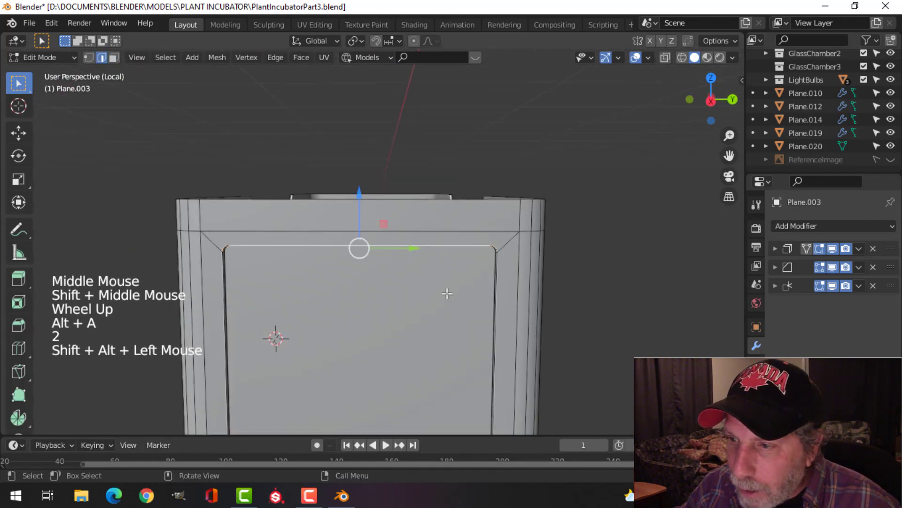
{"action": "left_click", "coordinate": [502, 279], "text": "alt+shift"}
{"action": "scroll", "coordinate": [299, 332], "scroll_direction": "down", "scroll_amount": 1}
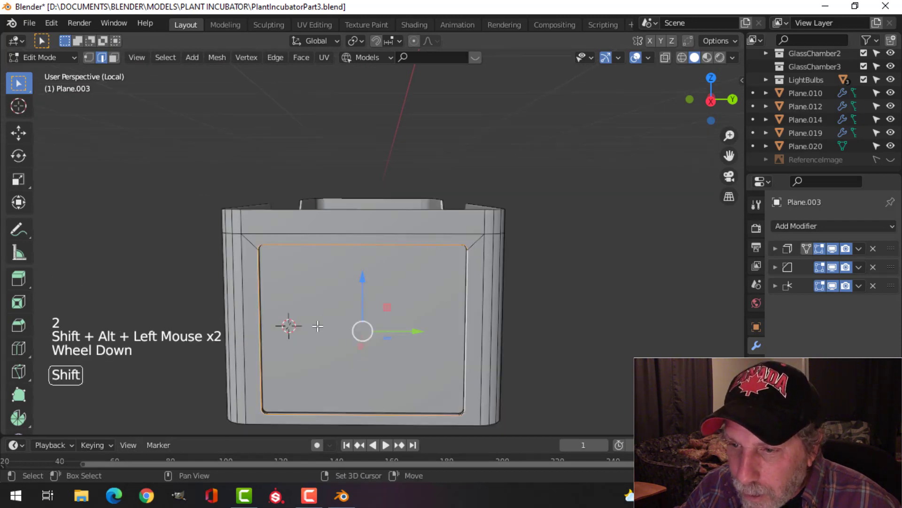
{"action": "middle_click_drag", "start_coordinate": [299, 333], "coordinate": [301, 244], "text": "shift"}
{"action": "scroll", "coordinate": [397, 286], "scroll_direction": "up", "scroll_amount": 2}
{"action": "middle_click_drag", "start_coordinate": [400, 284], "coordinate": [442, 278]}
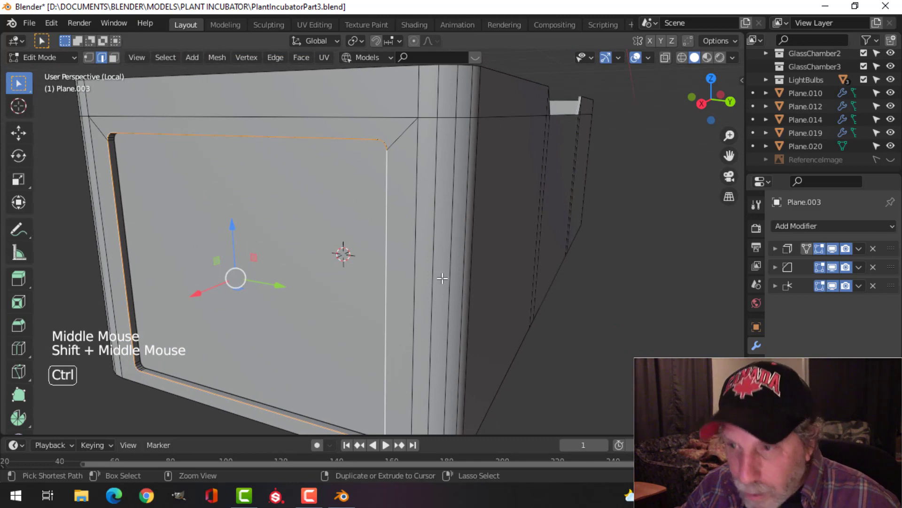
{"action": "key", "text": "ctrl+b"}
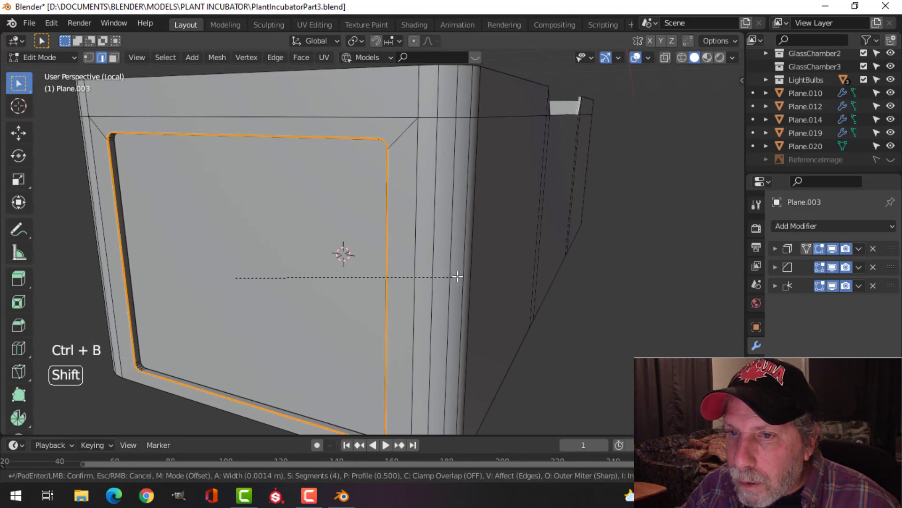
{"action": "left_click", "coordinate": [474, 275]}
{"action": "key", "text": "Tab"}
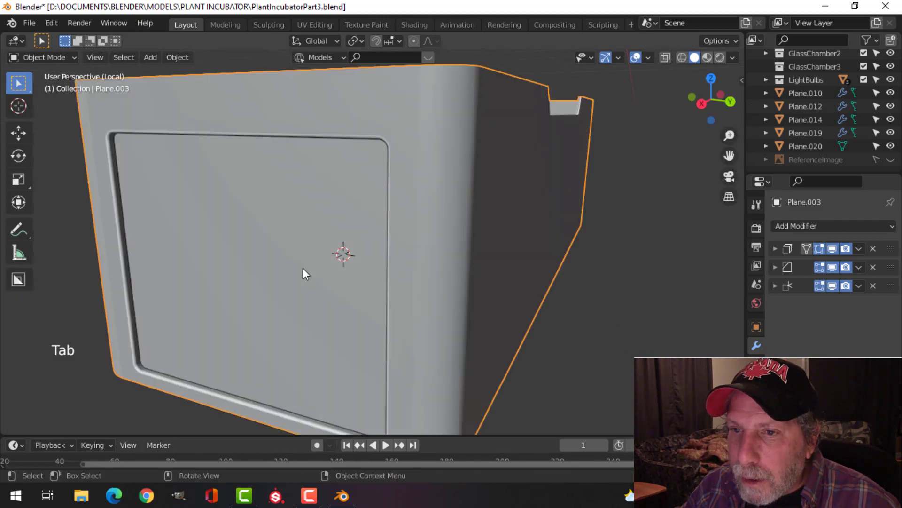
- Examine the bevelled recess on the lower base's right end from several angles
{"action": "scroll", "coordinate": [303, 268], "scroll_direction": "down", "scroll_amount": 3}
{"action": "key", "text": "alt+a"}
{"action": "middle_click_drag", "start_coordinate": [306, 272], "coordinate": [408, 281]}
{"action": "scroll", "coordinate": [411, 281], "scroll_direction": "up", "scroll_amount": 3}
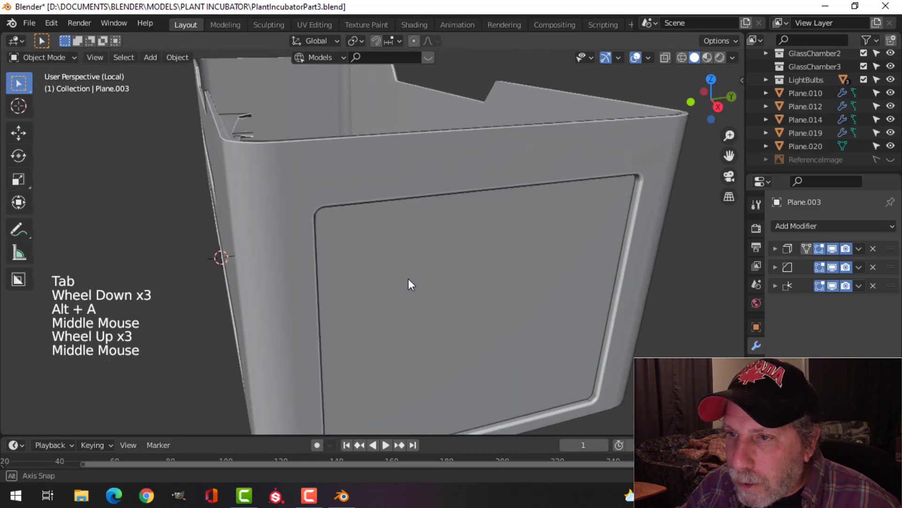
{"action": "scroll", "coordinate": [332, 287], "scroll_direction": "down", "scroll_amount": 3}
{"action": "middle_click_drag", "start_coordinate": [331, 288], "coordinate": [406, 288]}
{"action": "scroll", "coordinate": [400, 258], "scroll_direction": "up", "scroll_amount": 3}
{"action": "scroll", "coordinate": [376, 280], "scroll_direction": "up", "scroll_amount": 3}
{"action": "left_click", "coordinate": [392, 277]}
{"action": "left_click", "coordinate": [338, 286]}
{"action": "key", "text": "Tab"}
{"action": "key", "text": "Tab"}
{"action": "scroll", "coordinate": [339, 307], "scroll_direction": "down", "scroll_amount": 3}
{"action": "key", "text": "alt"}
{"action": "key", "text": "alt+a"}
{"action": "scroll", "coordinate": [531, 296], "scroll_direction": "down", "scroll_amount": 2}
- Duplicate the recess's back face, offset the copy about 0.024 m along X and separate it into its own object
{"action": "left_click", "coordinate": [457, 285]}
{"action": "key", "text": "Tab"}
{"action": "key", "text": "alt+a"}
{"action": "scroll", "coordinate": [371, 280], "scroll_direction": "up", "scroll_amount": 2}
{"action": "key", "text": "3"}
{"action": "left_click", "coordinate": [358, 247]}
{"action": "scroll", "coordinate": [423, 298], "scroll_direction": "down", "scroll_amount": 2}
{"action": "key", "text": "shift+d"}
{"action": "left_click_drag", "start_coordinate": [425, 252], "coordinate": [433, 253]}
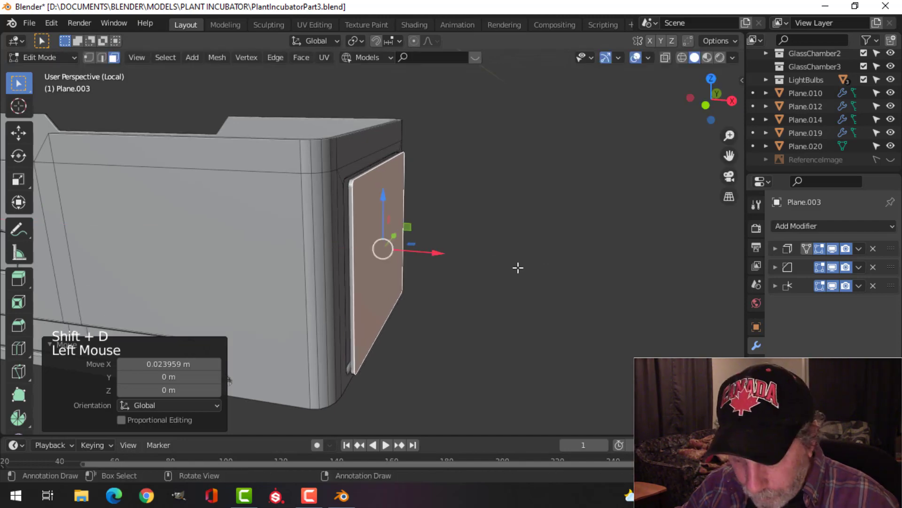
{"action": "key", "text": "p"}
{"action": "left_click", "coordinate": [518, 266]}
{"action": "key", "text": "Tab"}
{"action": "left_click", "coordinate": [376, 235]}
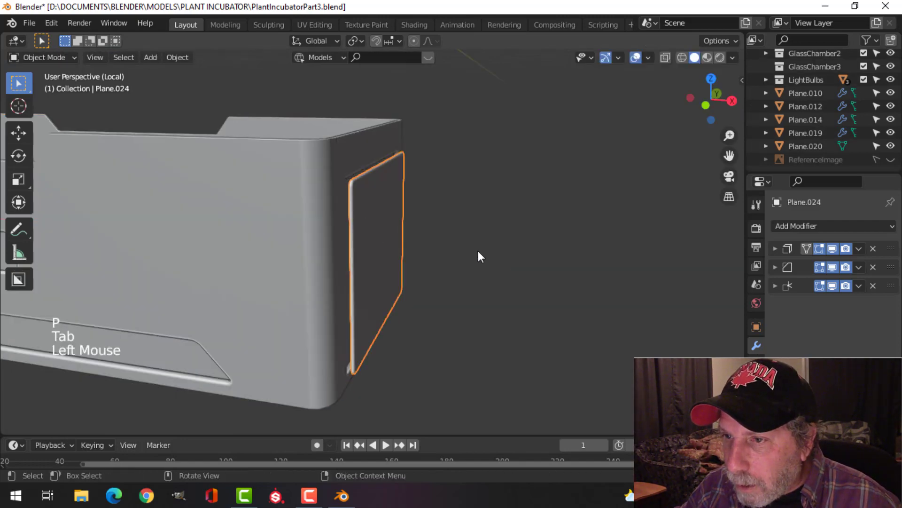
- Show the reference image again, leave local view and compare the new panel with the reference's Co² doors
{"action": "middle_click_drag", "start_coordinate": [479, 253], "coordinate": [454, 262]}
{"action": "key", "text": "Tab"}
{"action": "key", "text": "a"}
{"action": "middle_click_drag", "start_coordinate": [394, 283], "coordinate": [398, 285]}
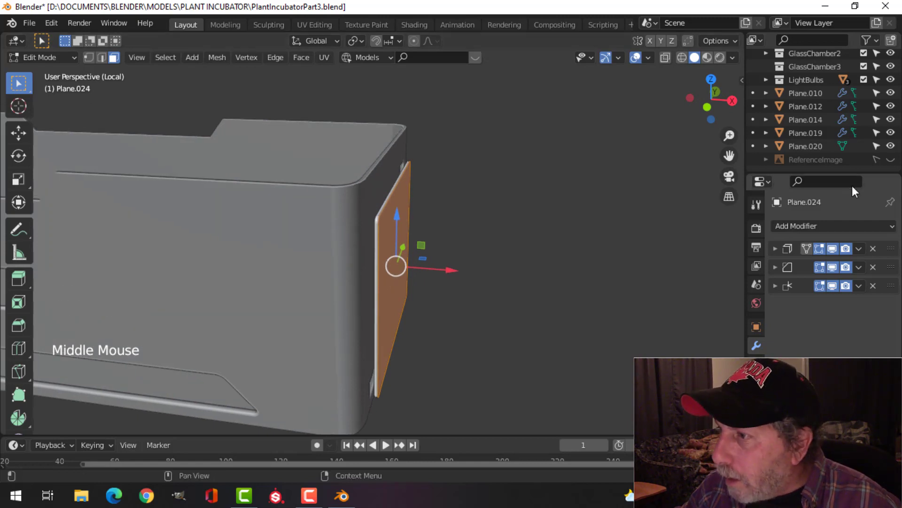
{"action": "left_click", "coordinate": [891, 159]}
{"action": "scroll", "coordinate": [508, 238], "scroll_direction": "down", "scroll_amount": 4}
{"action": "scroll", "coordinate": [503, 239], "scroll_direction": "down", "scroll_amount": 1}
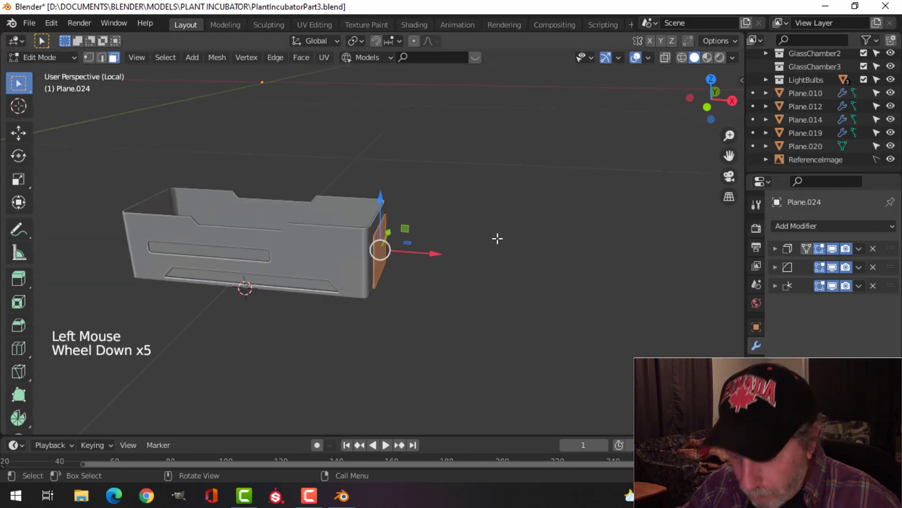
{"action": "key", "text": "Tab"}
{"action": "key", "text": "slash"}
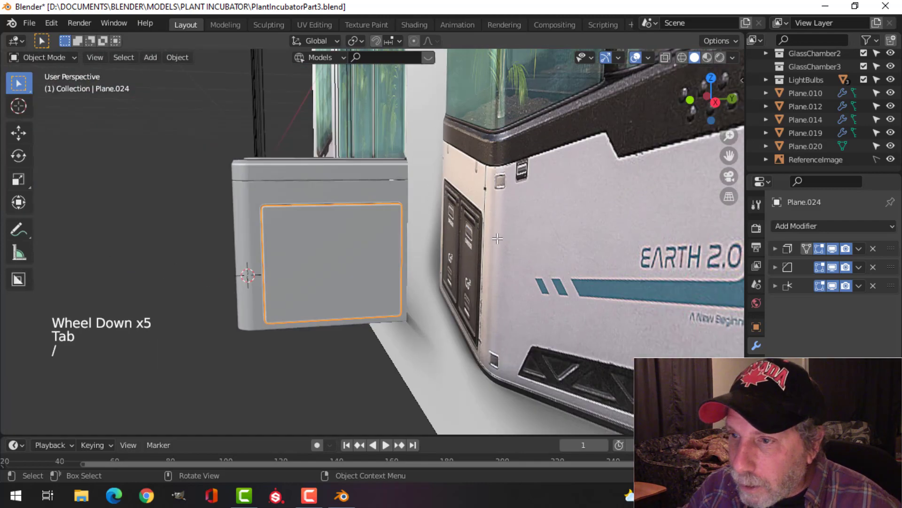
{"action": "scroll", "coordinate": [465, 245], "scroll_direction": "up", "scroll_amount": 3}
{"action": "middle_click_drag", "start_coordinate": [468, 252], "coordinate": [499, 258]}
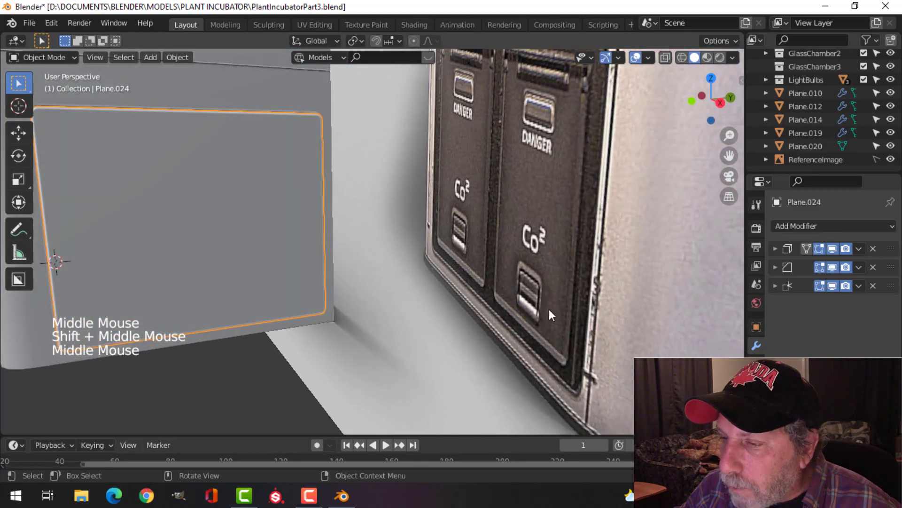
- Apply the Solidify modifier on the new panel at the lower base's right end
{"action": "scroll", "coordinate": [513, 136], "scroll_direction": "down", "scroll_amount": 1}
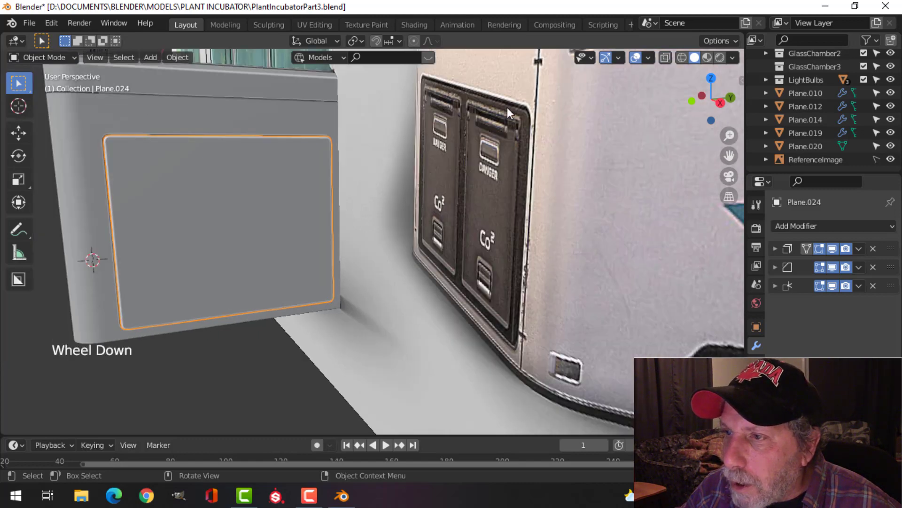
{"action": "middle_click_drag", "start_coordinate": [241, 219], "coordinate": [346, 231]}
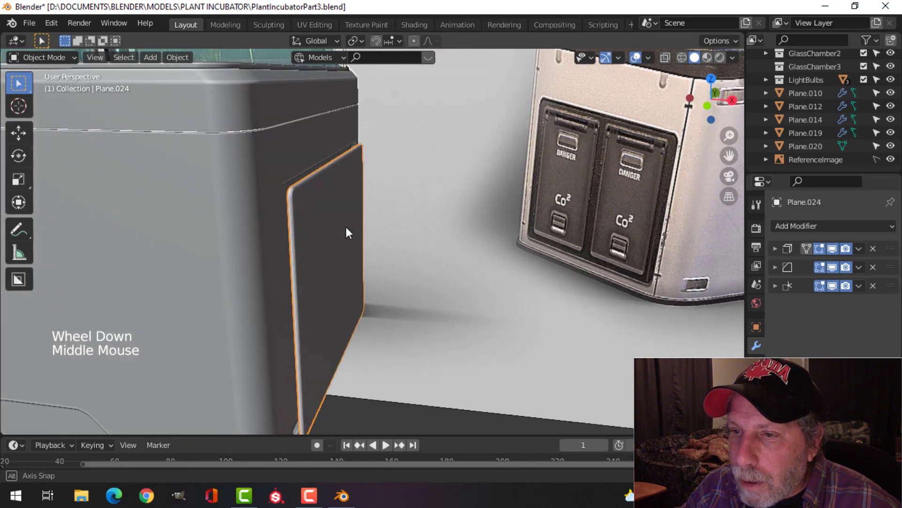
{"action": "left_click", "coordinate": [859, 250]}
{"action": "left_click", "coordinate": [816, 261]}
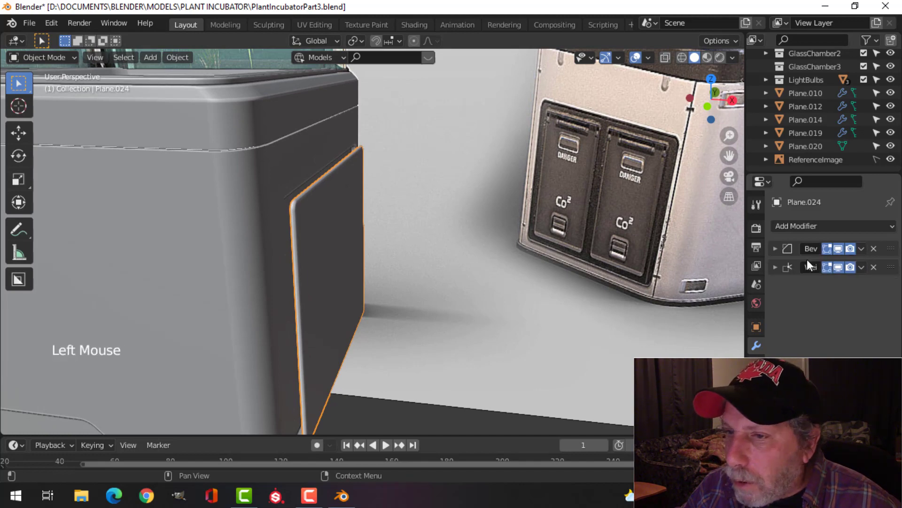
- Delete the hidden back face of the end panel's mesh and return to Object Mode
{"action": "key", "text": "Tab"}
{"action": "middle_click_drag", "start_coordinate": [359, 264], "coordinate": [385, 268]}
{"action": "key", "text": "alt+a"}
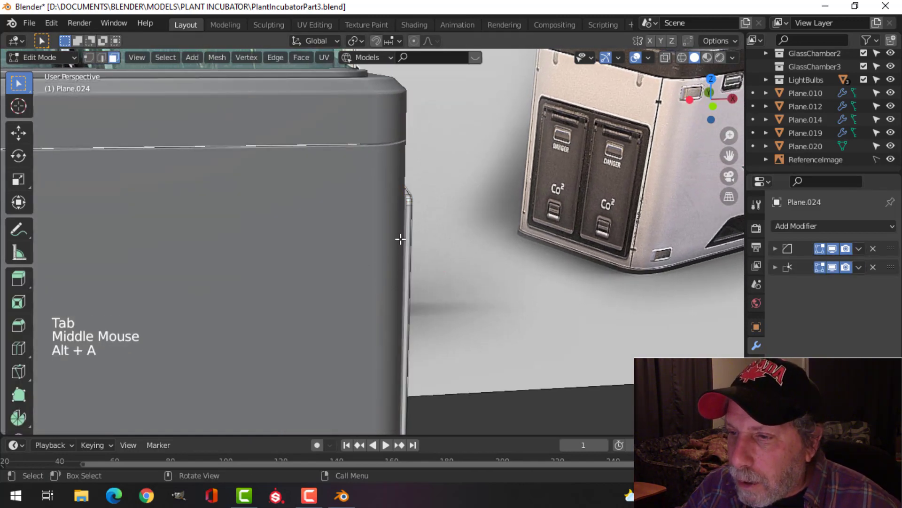
{"action": "left_click", "coordinate": [400, 235]}
{"action": "key", "text": "x"}
{"action": "left_click", "coordinate": [402, 236]}
{"action": "middle_click_drag", "start_coordinate": [439, 248], "coordinate": [393, 256]}
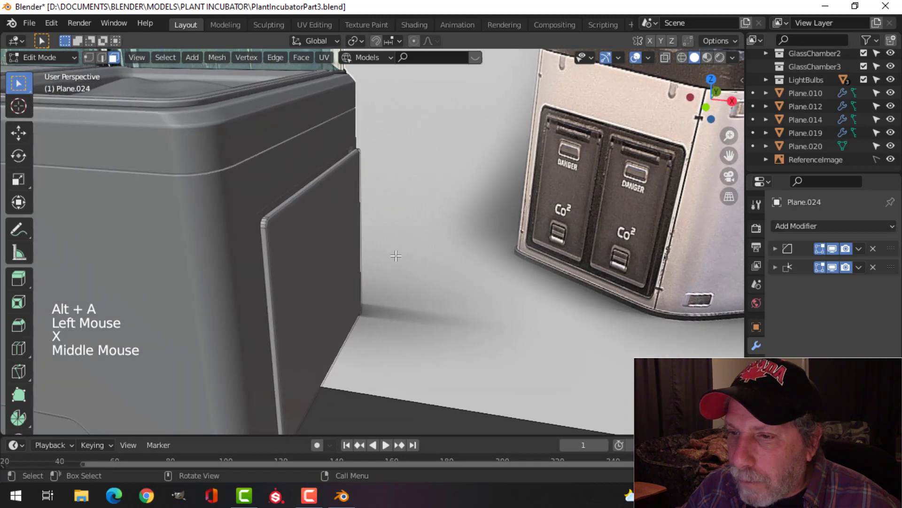
{"action": "key", "text": "a"}
{"action": "left_click_drag", "start_coordinate": [348, 285], "coordinate": [366, 279]}
{"action": "key", "text": "alt+a"}
{"action": "key", "text": "Tab"}
{"action": "scroll", "coordinate": [425, 278], "scroll_direction": "down", "scroll_amount": 3}
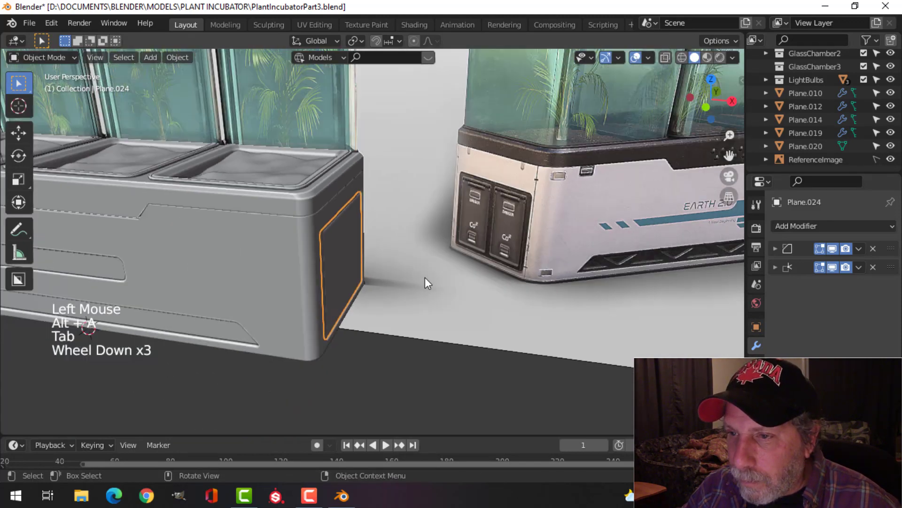
- Deselect the panel, hide the reference image and examine how the panel sits in the base's end recess
{"action": "key", "text": "alt+a"}
{"action": "middle_click_drag", "start_coordinate": [425, 277], "coordinate": [262, 275]}
{"action": "scroll", "coordinate": [323, 256], "scroll_direction": "down", "scroll_amount": 1}
{"action": "left_click", "coordinate": [891, 159]}
{"action": "scroll", "coordinate": [356, 277], "scroll_direction": "down", "scroll_amount": 2}
{"action": "scroll", "coordinate": [338, 278], "scroll_direction": "up", "scroll_amount": 3}
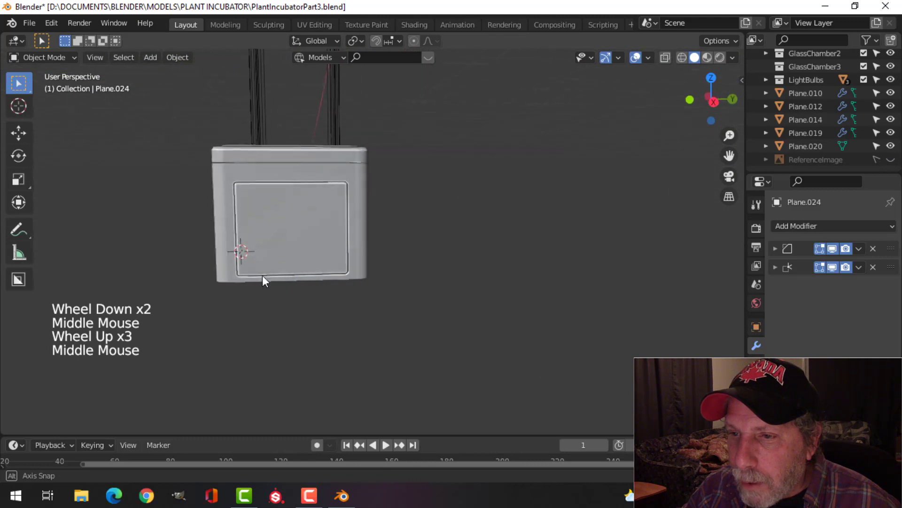
{"action": "scroll", "coordinate": [269, 268], "scroll_direction": "up", "scroll_amount": 3}
{"action": "scroll", "coordinate": [269, 267], "scroll_direction": "down", "scroll_amount": 1}
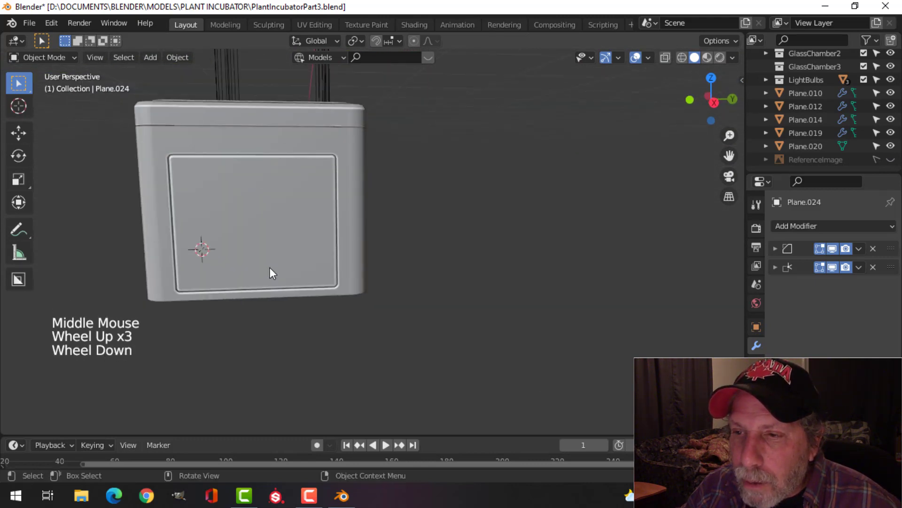
{"action": "scroll", "coordinate": [270, 267], "scroll_direction": "down", "scroll_amount": 3}
{"action": "mouse_move", "coordinate": [270, 267]}
{"action": "middle_mouse_down"}
{"action": "mouse_move", "coordinate": [319, 264]}
{"action": "mouse_move", "coordinate": [276, 272]}
{"action": "middle_mouse_up"}
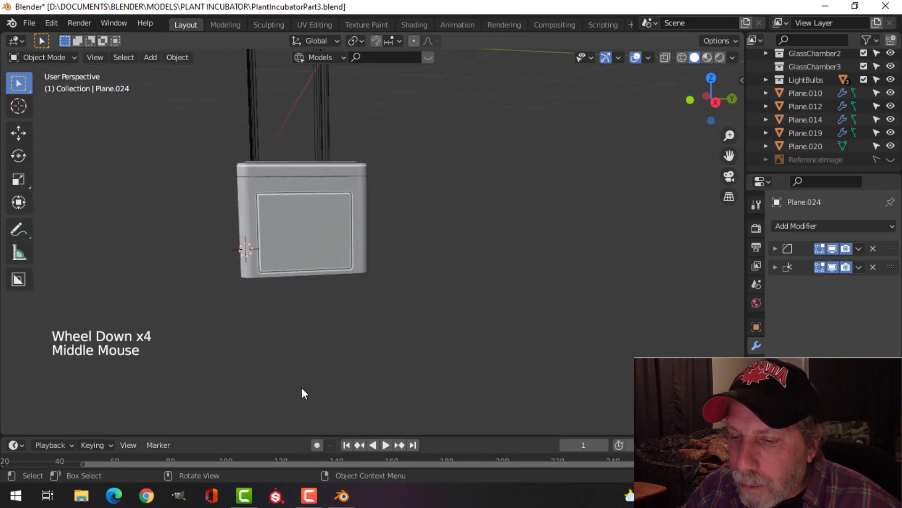
- Show the reference image and compare the base with the reference's Co² doors in front view
{"action": "left_click", "coordinate": [890, 160]}
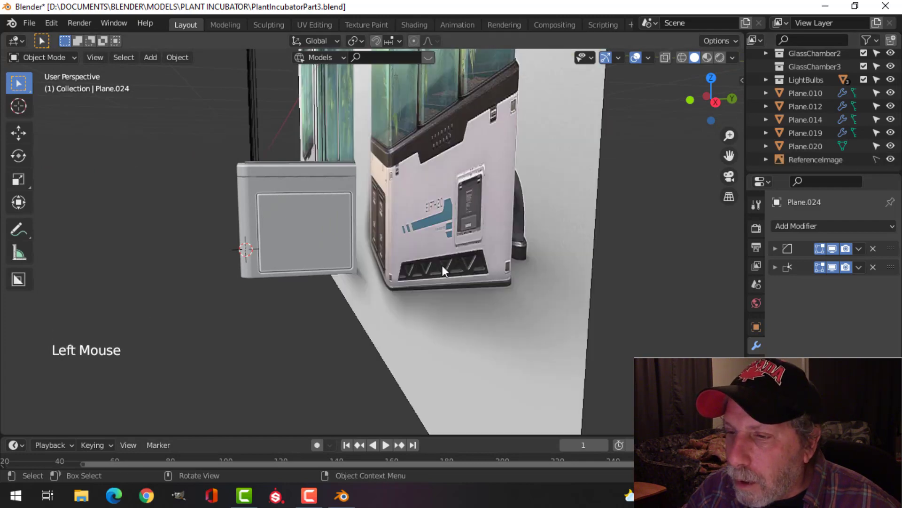
{"action": "key", "text": "KP_1"}
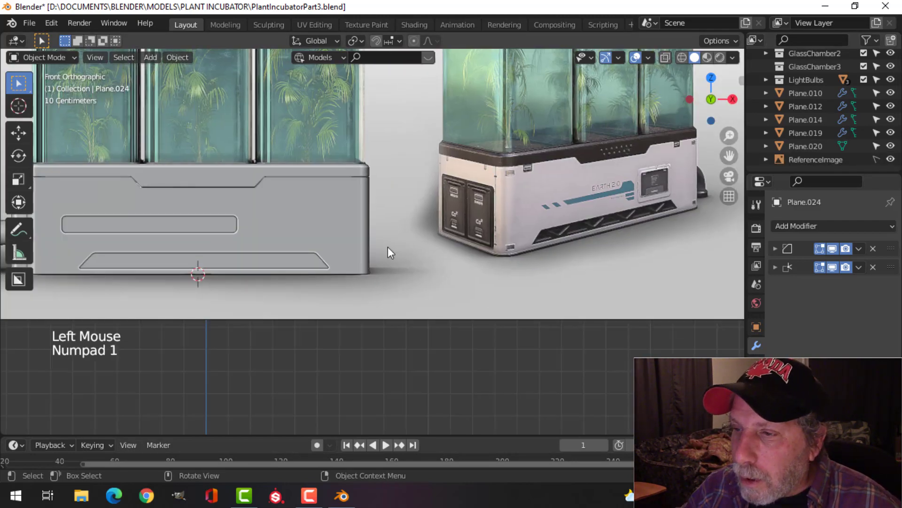
{"action": "scroll", "coordinate": [499, 196], "scroll_direction": "up", "scroll_amount": 2}
{"action": "scroll", "coordinate": [498, 196], "scroll_direction": "up", "scroll_amount": 2}
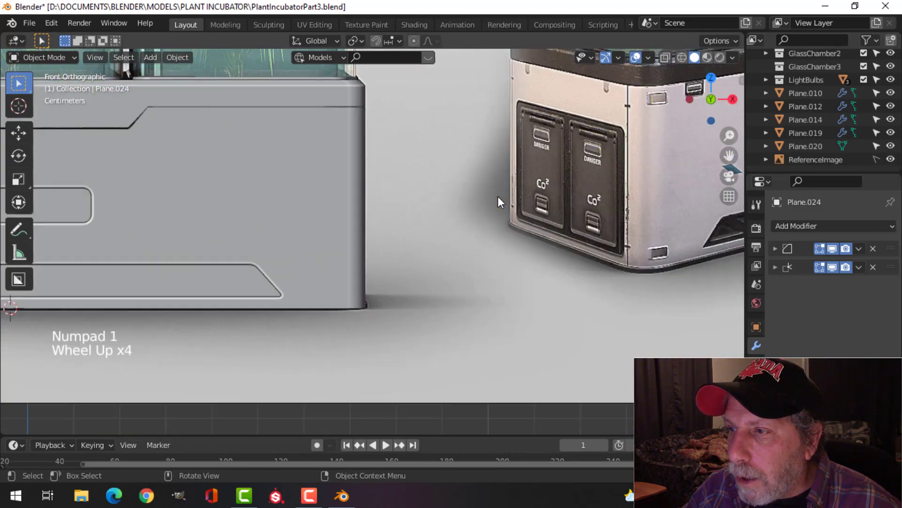
{"action": "scroll", "coordinate": [496, 197], "scroll_direction": "down", "scroll_amount": 1}
{"action": "middle_click_drag", "start_coordinate": [479, 201], "coordinate": [446, 245]}
{"action": "scroll", "coordinate": [380, 228], "scroll_direction": "down", "scroll_amount": 3}
- Hide the reference image, bring the whole model into view and save the file
{"action": "left_click", "coordinate": [890, 159]}
{"action": "scroll", "coordinate": [441, 217], "scroll_direction": "down", "scroll_amount": 4}
{"action": "scroll", "coordinate": [374, 231], "scroll_direction": "down", "scroll_amount": 3}
{"action": "mouse_move", "coordinate": [374, 231]}
{"action": "middle_mouse_down", "text": "shift"}
{"action": "mouse_move", "coordinate": [360, 243]}
{"action": "mouse_move", "coordinate": [449, 248]}
{"action": "mouse_move", "coordinate": [475, 273]}
{"action": "mouse_move", "coordinate": [447, 267]}
{"action": "mouse_move", "coordinate": [436, 286]}
{"action": "mouse_move", "coordinate": [619, 186]}
{"action": "middle_mouse_up", "text": "shift"}
{"action": "key", "text": "ctrl+s"}
{"action": "scroll", "coordinate": [462, 263], "scroll_direction": "up", "scroll_amount": 5}
{"action": "scroll", "coordinate": [447, 266], "scroll_direction": "down", "scroll_amount": 2}
- Switch the solid viewport lighting from Studio to MatCap and hide the viewport gizmos
{"action": "left_click", "coordinate": [732, 57]}
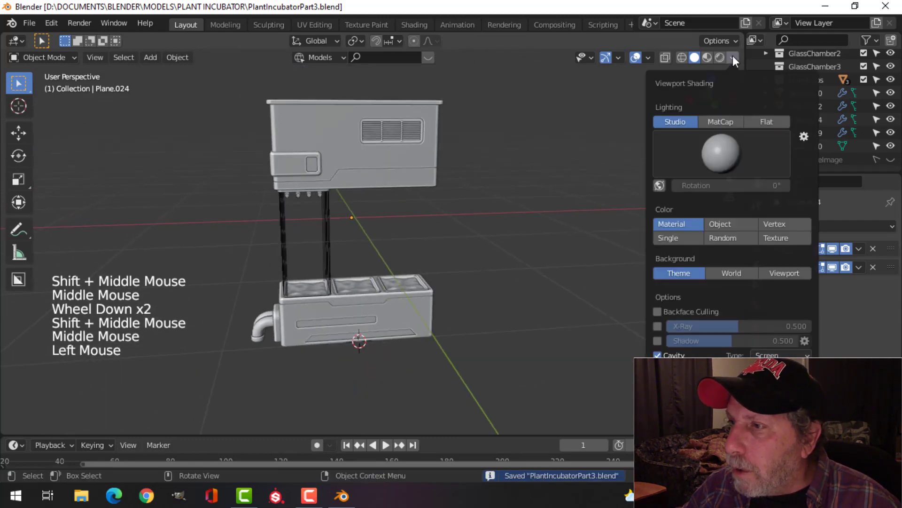
{"action": "left_click", "coordinate": [717, 121]}
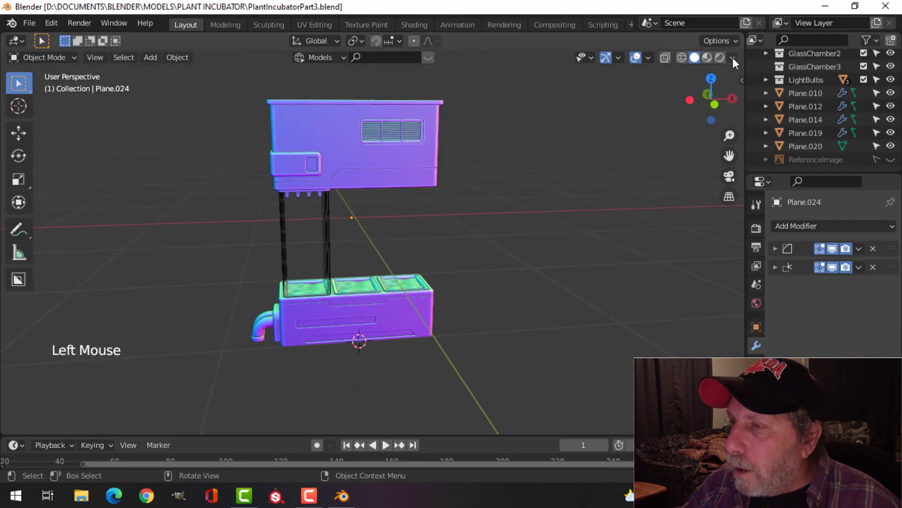
{"action": "middle_click_drag", "start_coordinate": [568, 231], "coordinate": [382, 228]}
{"action": "scroll", "coordinate": [357, 258], "scroll_direction": "up", "scroll_amount": 3}
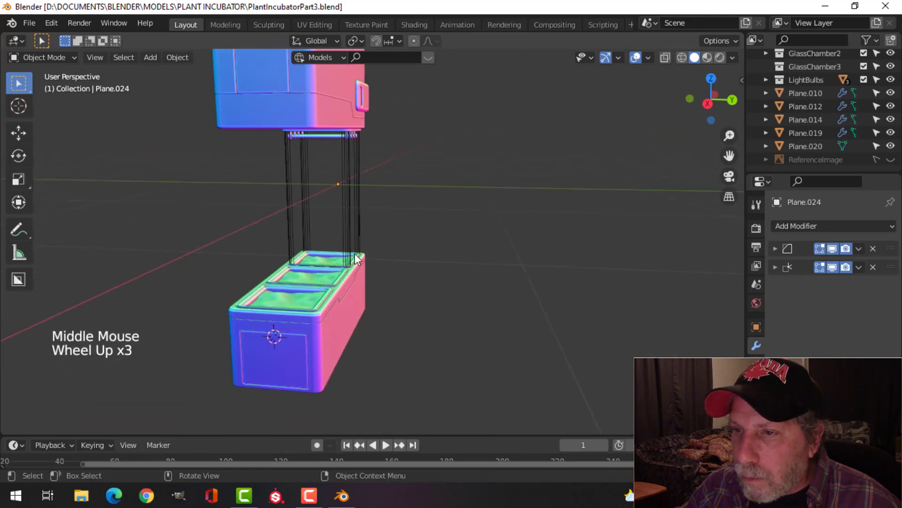
{"action": "middle_click_drag", "start_coordinate": [358, 259], "coordinate": [520, 267]}
{"action": "left_click", "coordinate": [605, 59]}
{"action": "scroll", "coordinate": [297, 285], "scroll_direction": "down", "scroll_amount": 2}
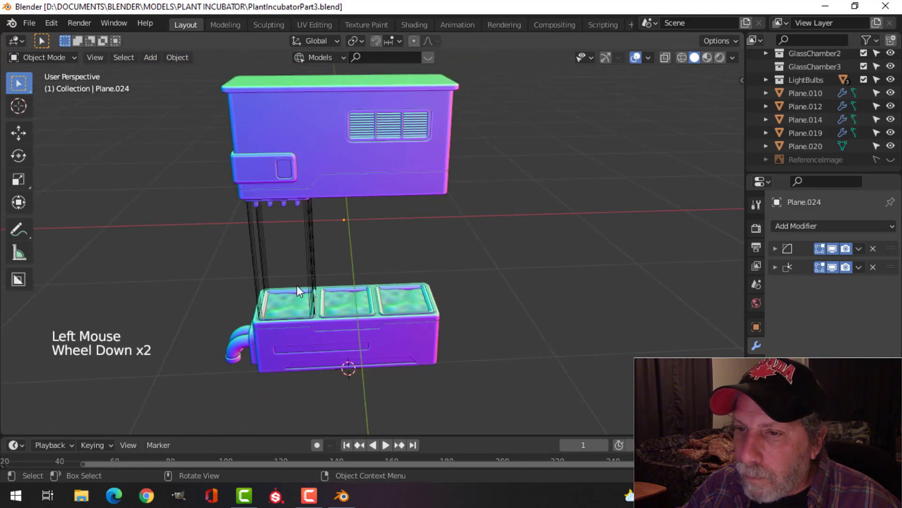
{"action": "middle_click_drag", "start_coordinate": [297, 285], "coordinate": [324, 263], "text": "shift"}
{"action": "middle_click_drag", "start_coordinate": [324, 263], "coordinate": [409, 254]}
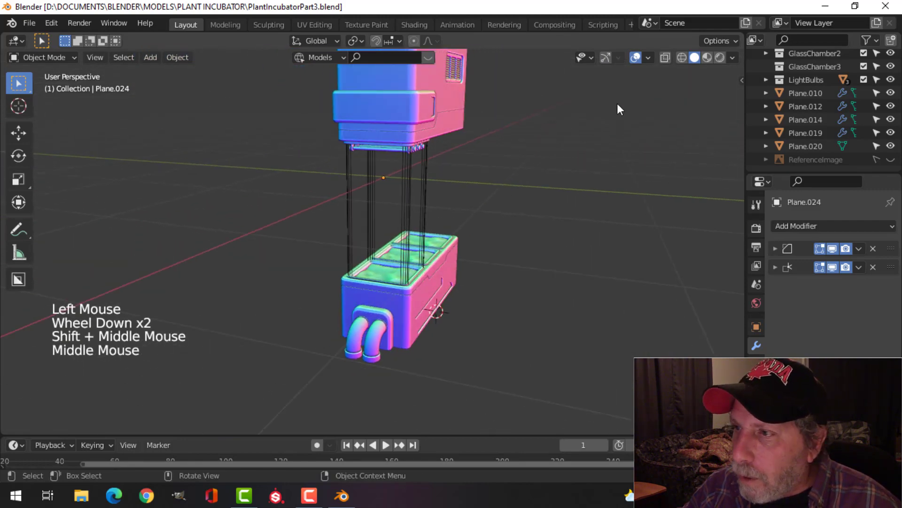
- Check the model's normals with the Face Orientation overlay, then turn that overlay off again
{"action": "left_click", "coordinate": [645, 58]}
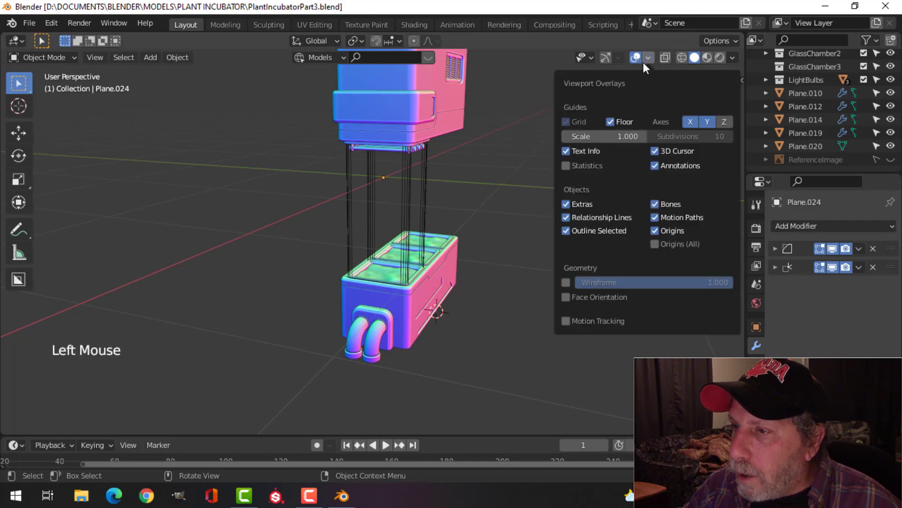
{"action": "left_click", "coordinate": [582, 297]}
{"action": "middle_click_drag", "start_coordinate": [585, 295], "coordinate": [559, 205]}
{"action": "left_click", "coordinate": [648, 58]}
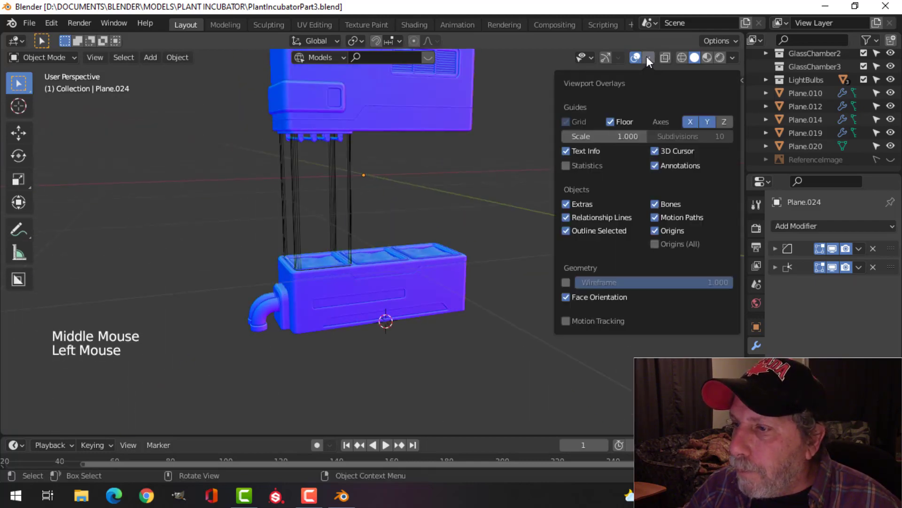
{"action": "left_click", "coordinate": [594, 295]}
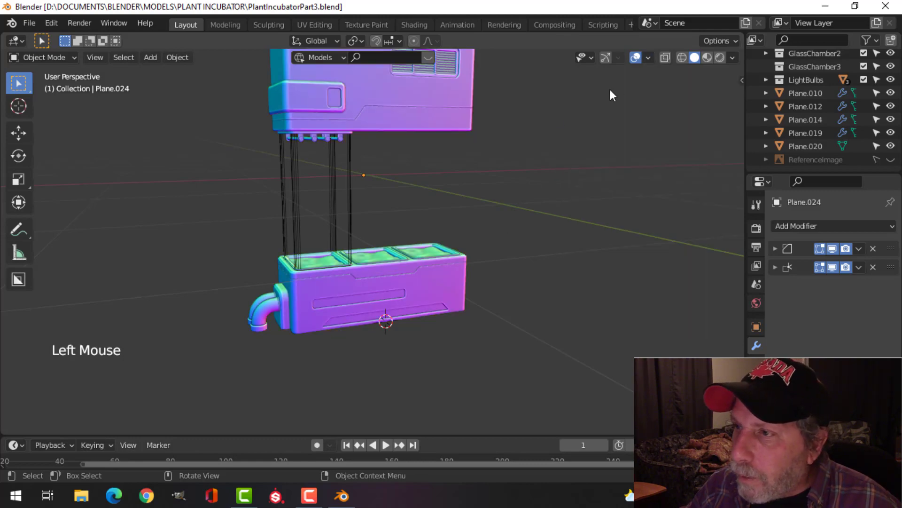
- Hide all viewport overlays to show the MatCap-shaded model without grid, axes or wireframes
{"action": "left_click", "coordinate": [636, 58]}
{"action": "middle_click_drag", "start_coordinate": [367, 229], "coordinate": [424, 224]}
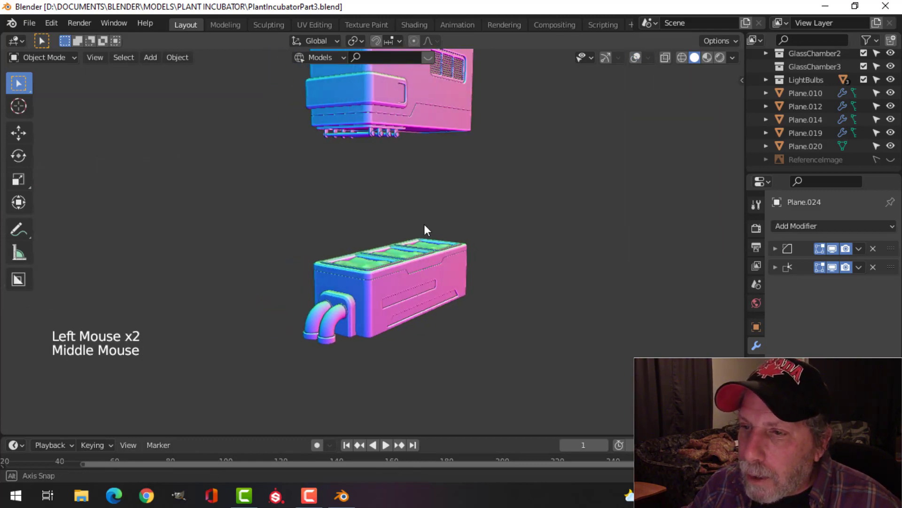
{"action": "scroll", "coordinate": [460, 223], "scroll_direction": "up", "scroll_amount": 2}
- Examine the upper housing, lower base, soil trays and end pipes from several angles
{"action": "middle_click_drag", "start_coordinate": [498, 221], "coordinate": [355, 281]}
{"action": "scroll", "coordinate": [293, 239], "scroll_direction": "down", "scroll_amount": 2}
{"action": "scroll", "coordinate": [362, 219], "scroll_direction": "up", "scroll_amount": 2}
{"action": "middle_click_drag", "start_coordinate": [362, 219], "coordinate": [484, 306], "text": "shift"}
{"action": "scroll", "coordinate": [348, 304], "scroll_direction": "up", "scroll_amount": 2}
{"action": "scroll", "coordinate": [348, 306], "scroll_direction": "down", "scroll_amount": 2}
{"action": "middle_click_drag", "start_coordinate": [425, 230], "coordinate": [365, 205]}
{"action": "scroll", "coordinate": [434, 287], "scroll_direction": "up", "scroll_amount": 4}
{"action": "middle_click_drag", "start_coordinate": [434, 292], "coordinate": [586, 235], "text": "shift"}
{"action": "scroll", "coordinate": [458, 272], "scroll_direction": "down", "scroll_amount": 2}
{"action": "scroll", "coordinate": [338, 286], "scroll_direction": "down", "scroll_amount": 2}
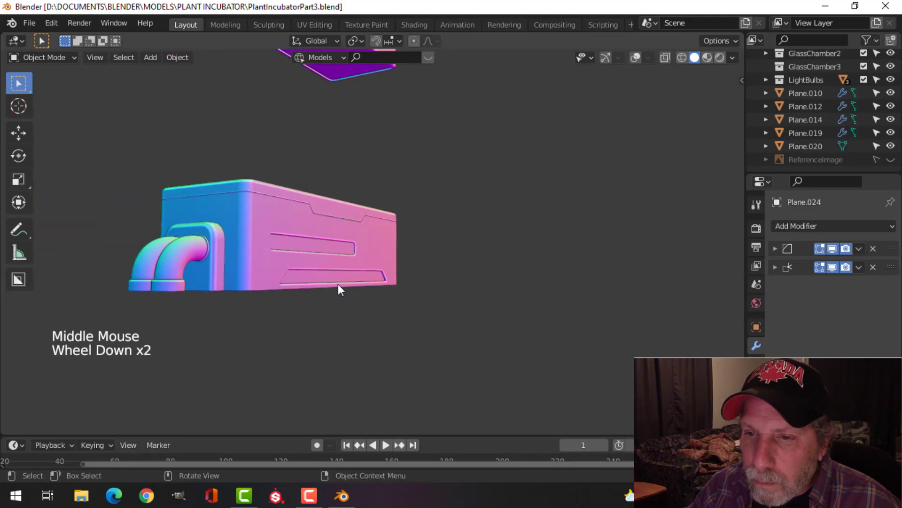
{"action": "middle_click_drag", "start_coordinate": [282, 287], "coordinate": [487, 280], "text": "shift"}
{"action": "scroll", "coordinate": [319, 244], "scroll_direction": "down", "scroll_amount": 1}
{"action": "scroll", "coordinate": [317, 242], "scroll_direction": "down", "scroll_amount": 1}
{"action": "scroll", "coordinate": [386, 309], "scroll_direction": "up", "scroll_amount": 1}
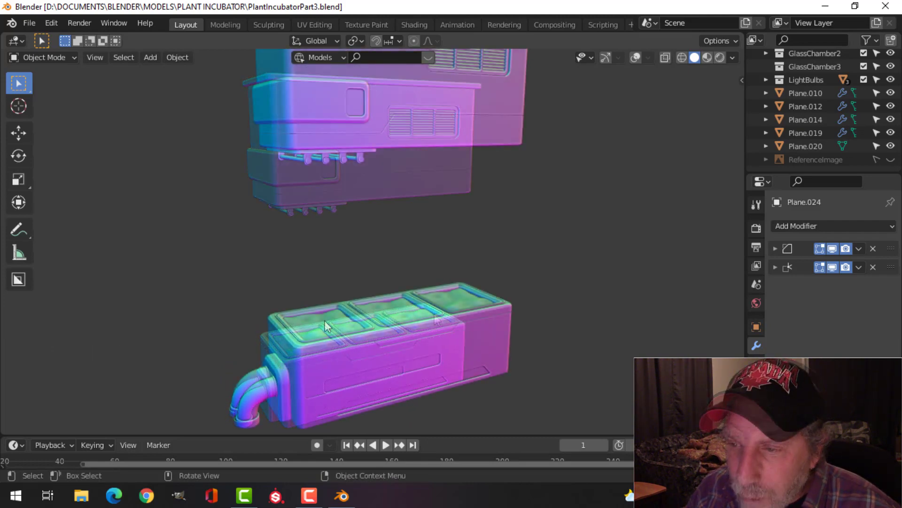
{"action": "mouse_move", "coordinate": [325, 320]}
{"action": "middle_mouse_down"}
{"action": "mouse_move", "coordinate": [314, 273]}
{"action": "mouse_move", "coordinate": [322, 331]}
{"action": "mouse_move", "coordinate": [247, 308]}
{"action": "mouse_move", "coordinate": [304, 308]}
{"action": "mouse_move", "coordinate": [327, 324]}
{"action": "middle_mouse_up"}
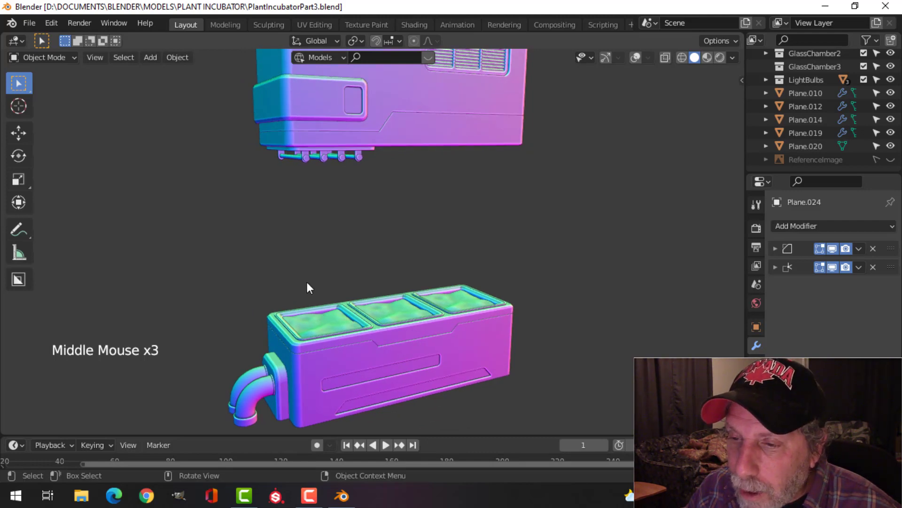
{"action": "middle_click_drag", "start_coordinate": [308, 287], "coordinate": [386, 331]}
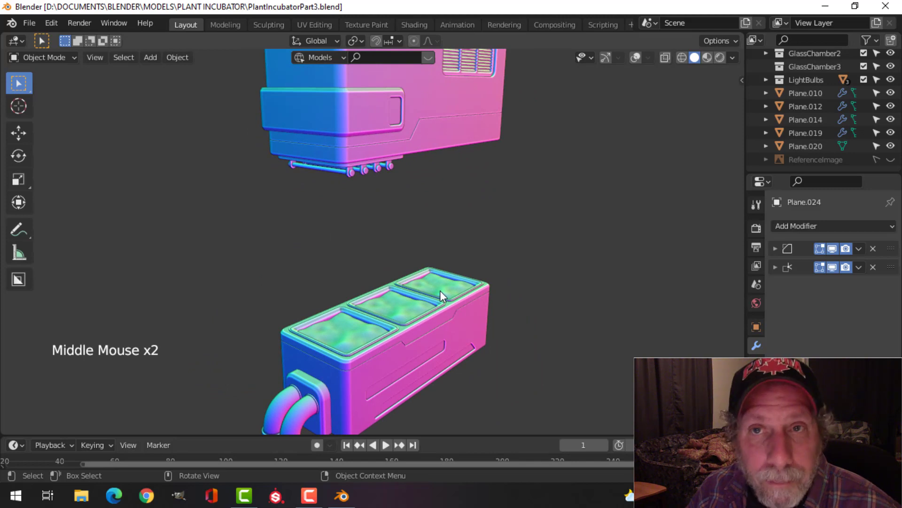